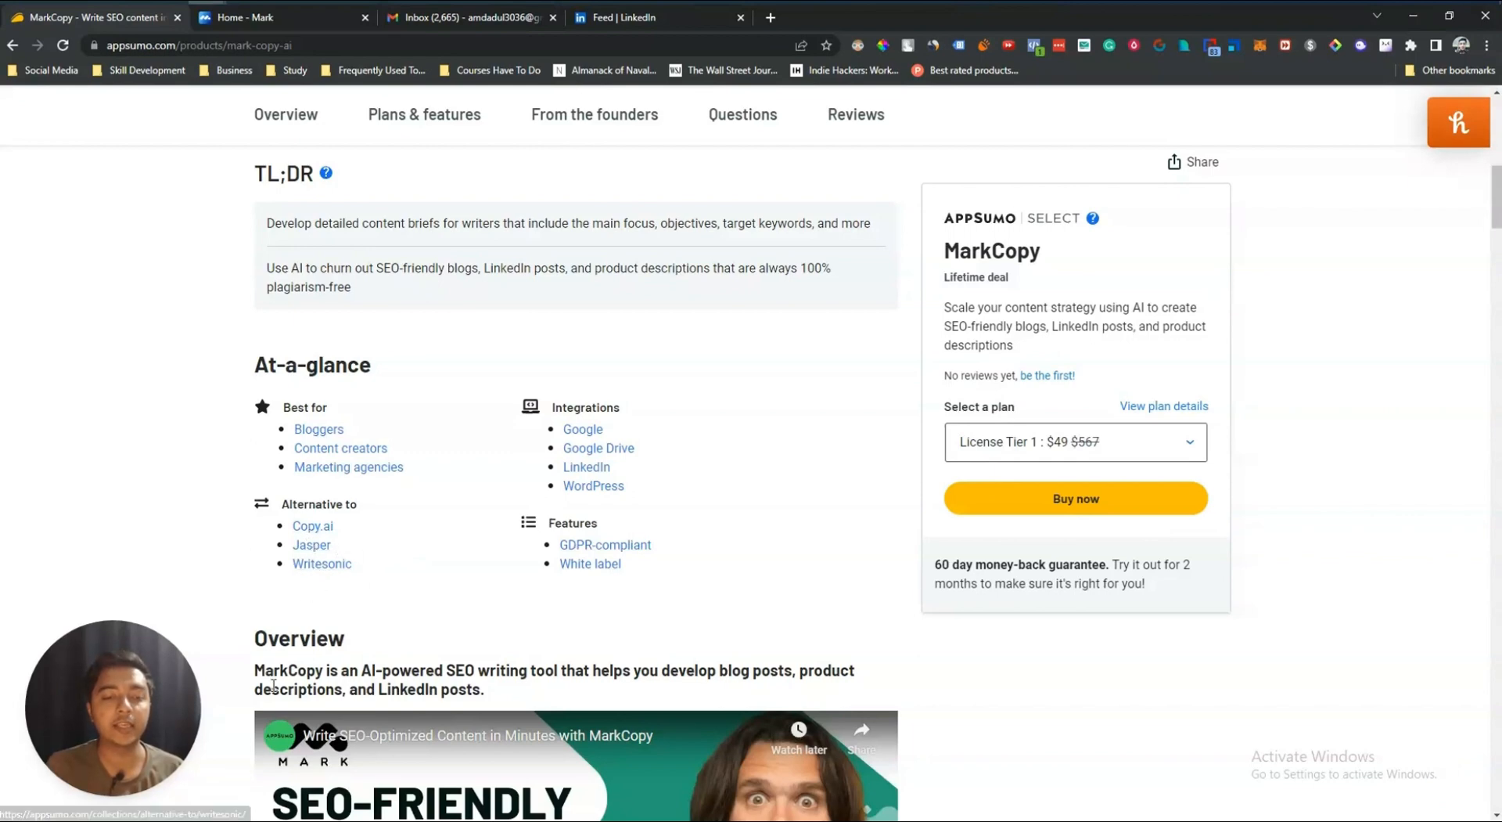
# Step: Highlight the MarkCopy overview sentence on the AppSumo deal page
pyautogui.moveTo(258, 670)
pyautogui.mouseDown()
pyautogui.moveTo(871, 676)
pyautogui.moveTo(335, 671)
pyautogui.moveTo(500, 692)
pyautogui.mouseUp()
pyautogui.click(501, 691)
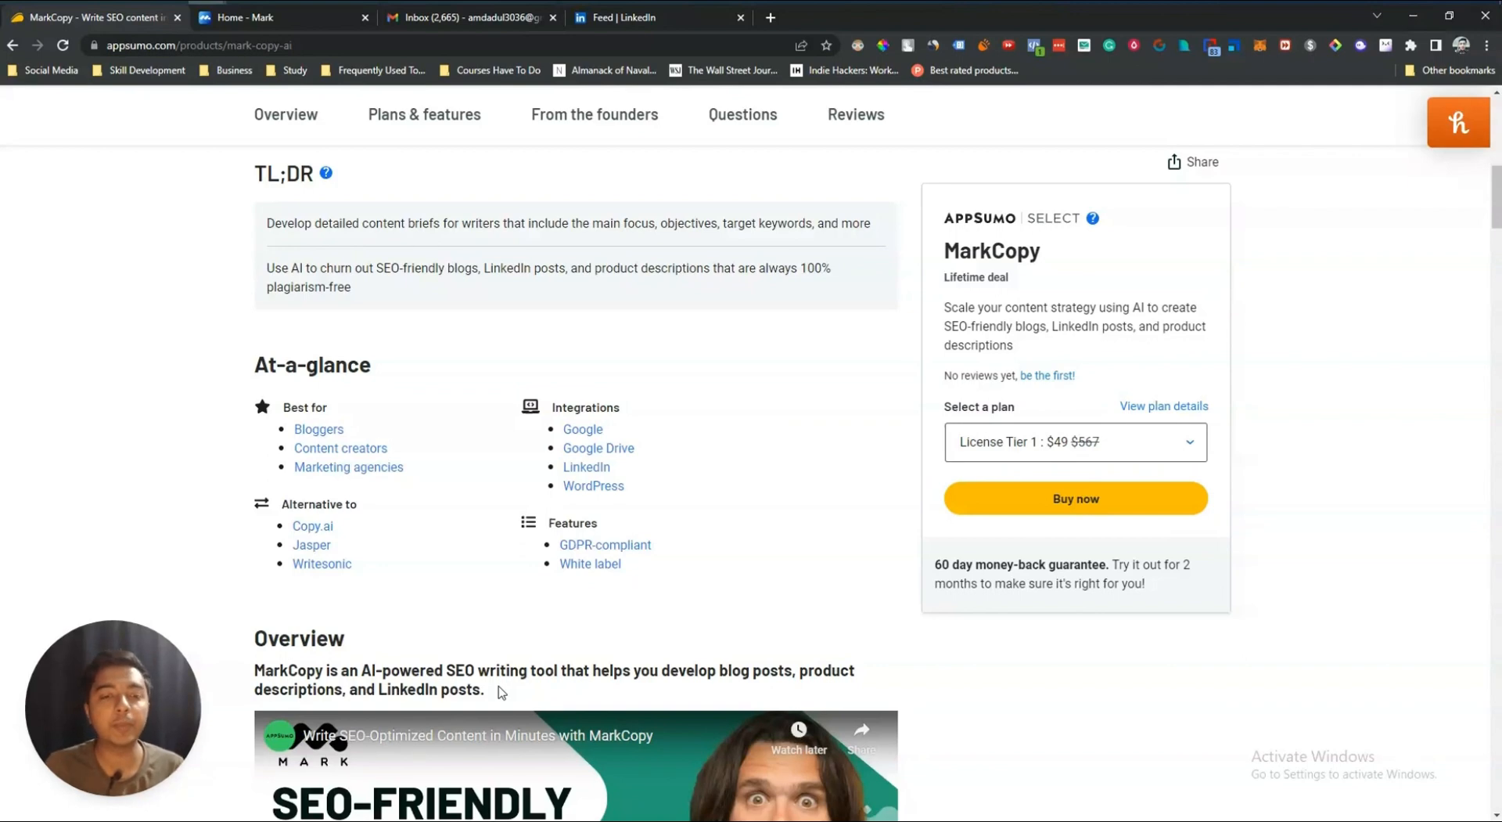
# Step: Jump to the Plans & features section and switch the third plan column to License Tier 4
pyautogui.scroll(-12, 501, 692)
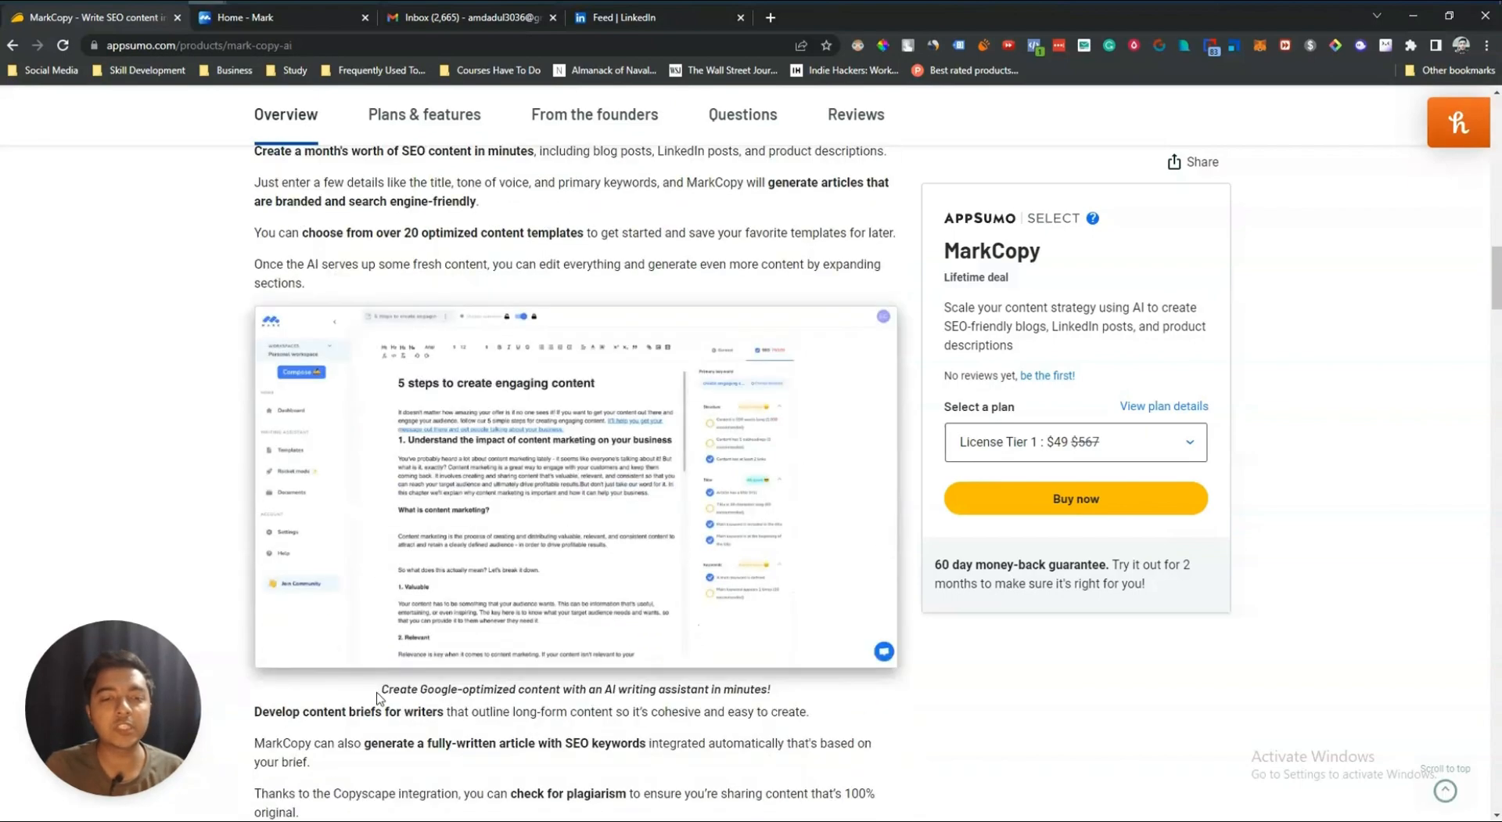
pyautogui.scroll(-3, 663, 142)
pyautogui.click(427, 115)
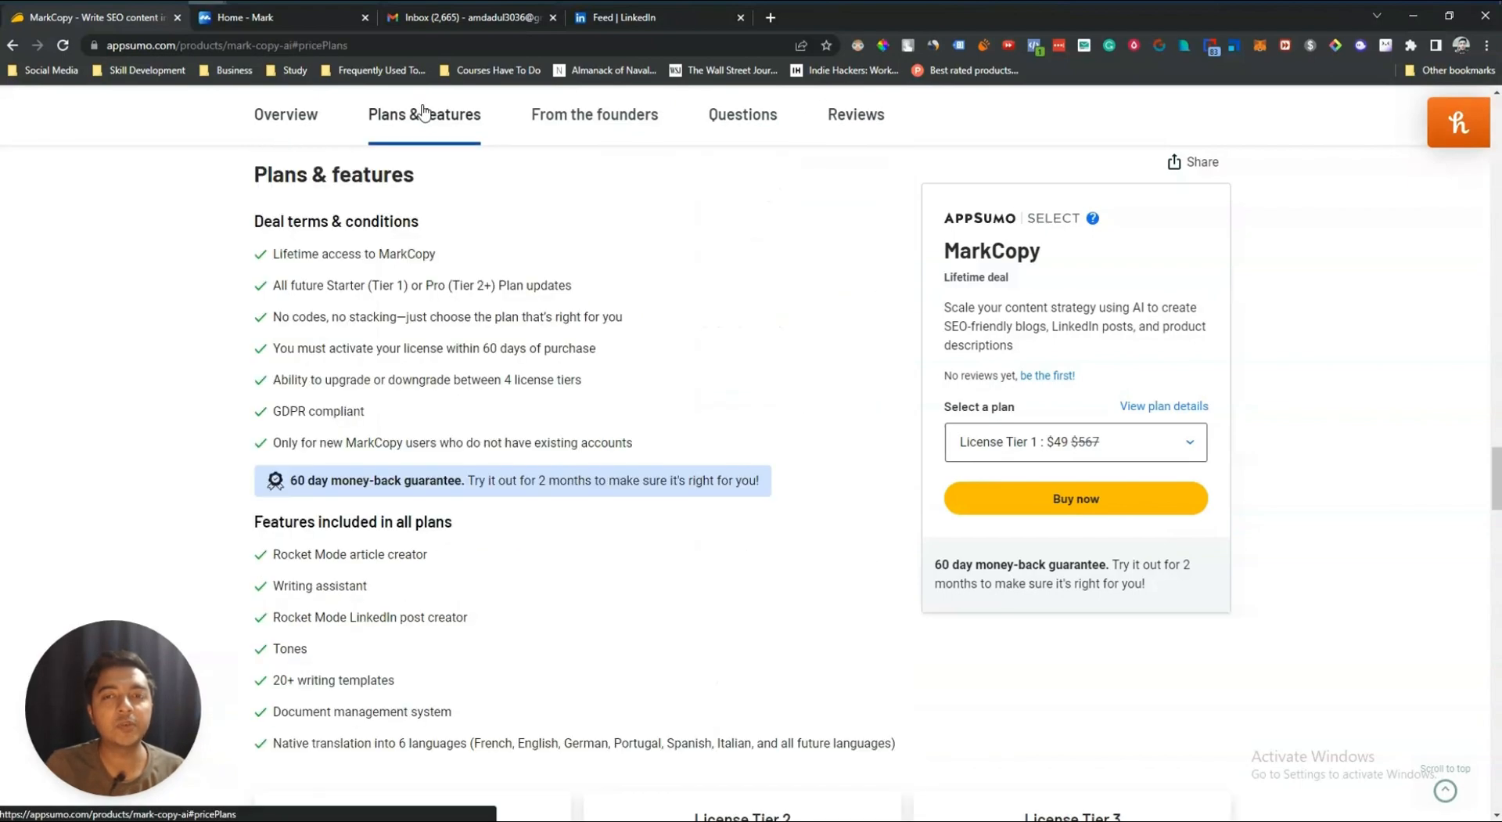
pyautogui.scroll(-7, 469, 327)
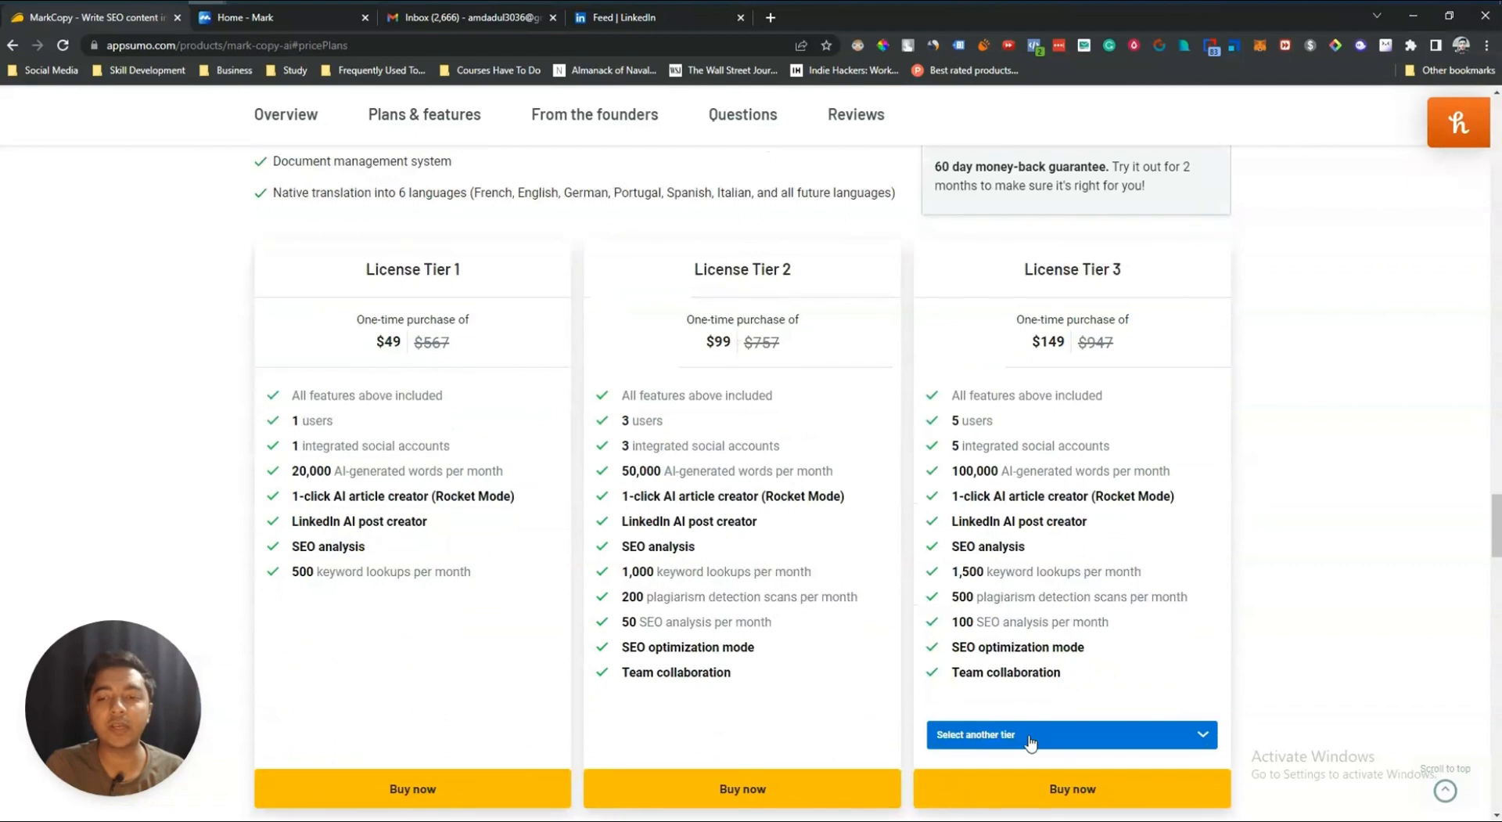
pyautogui.click(1027, 739)
pyautogui.click(1021, 792)
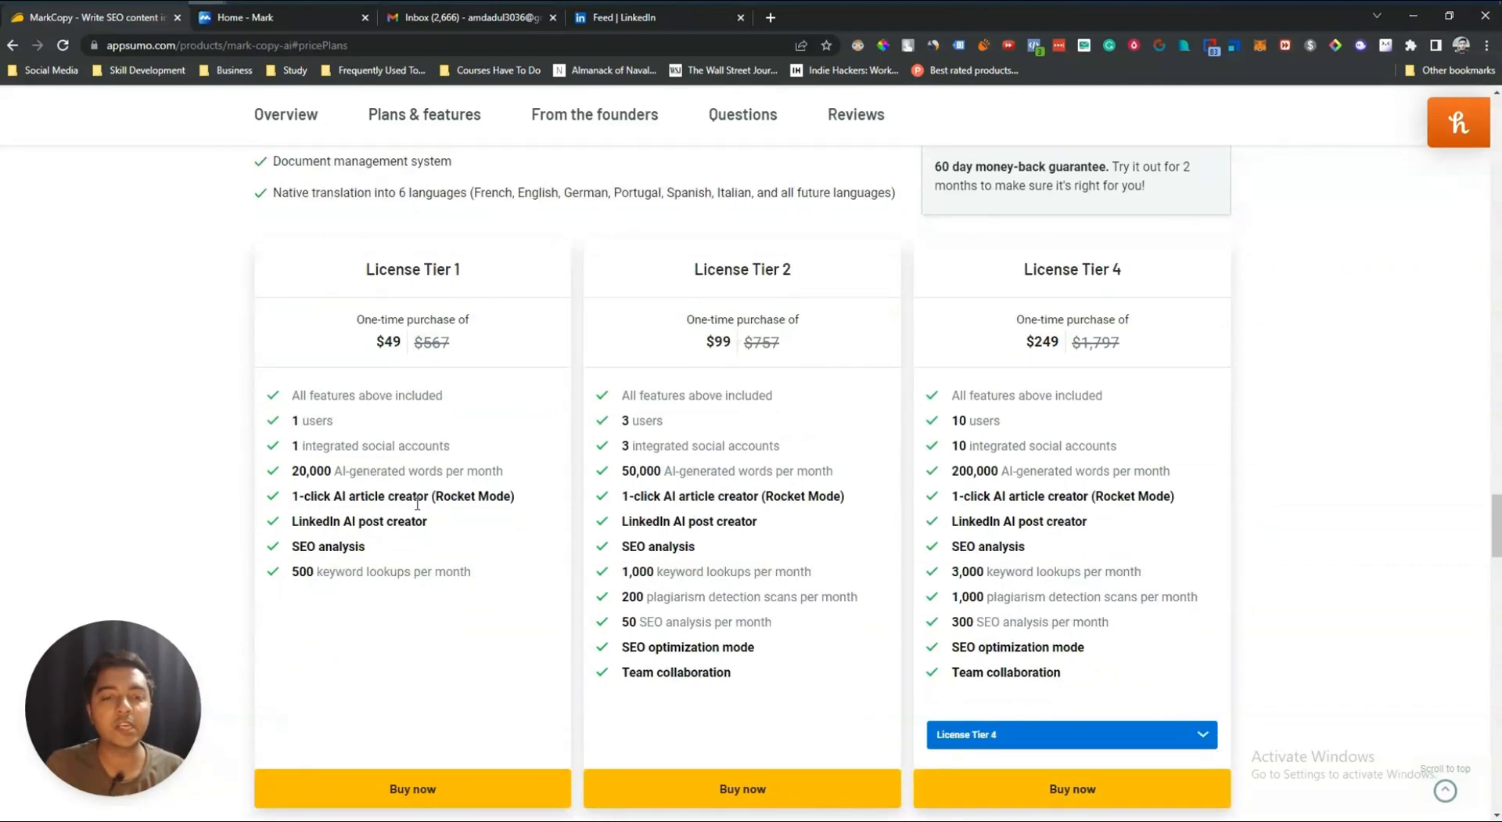
# Step: Highlight the word limits and feature lines of License Tier 1, Tier 2 and Tier 4 for comparison
pyautogui.moveTo(292, 477); pyautogui.dragTo(507, 476)
pyautogui.hotkey('ctrl', 'm')
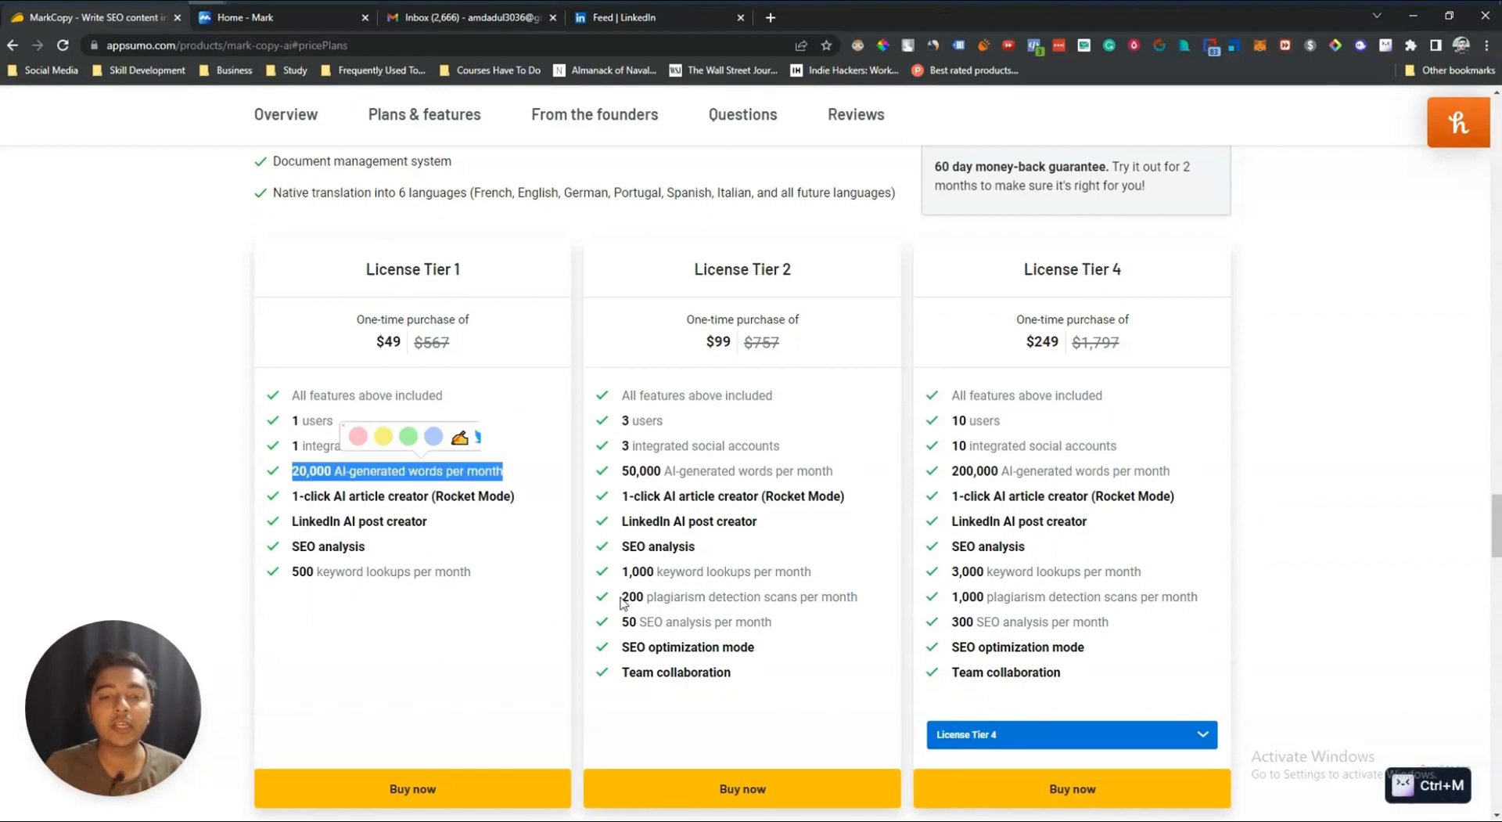
pyautogui.moveTo(628, 597); pyautogui.dragTo(840, 598)
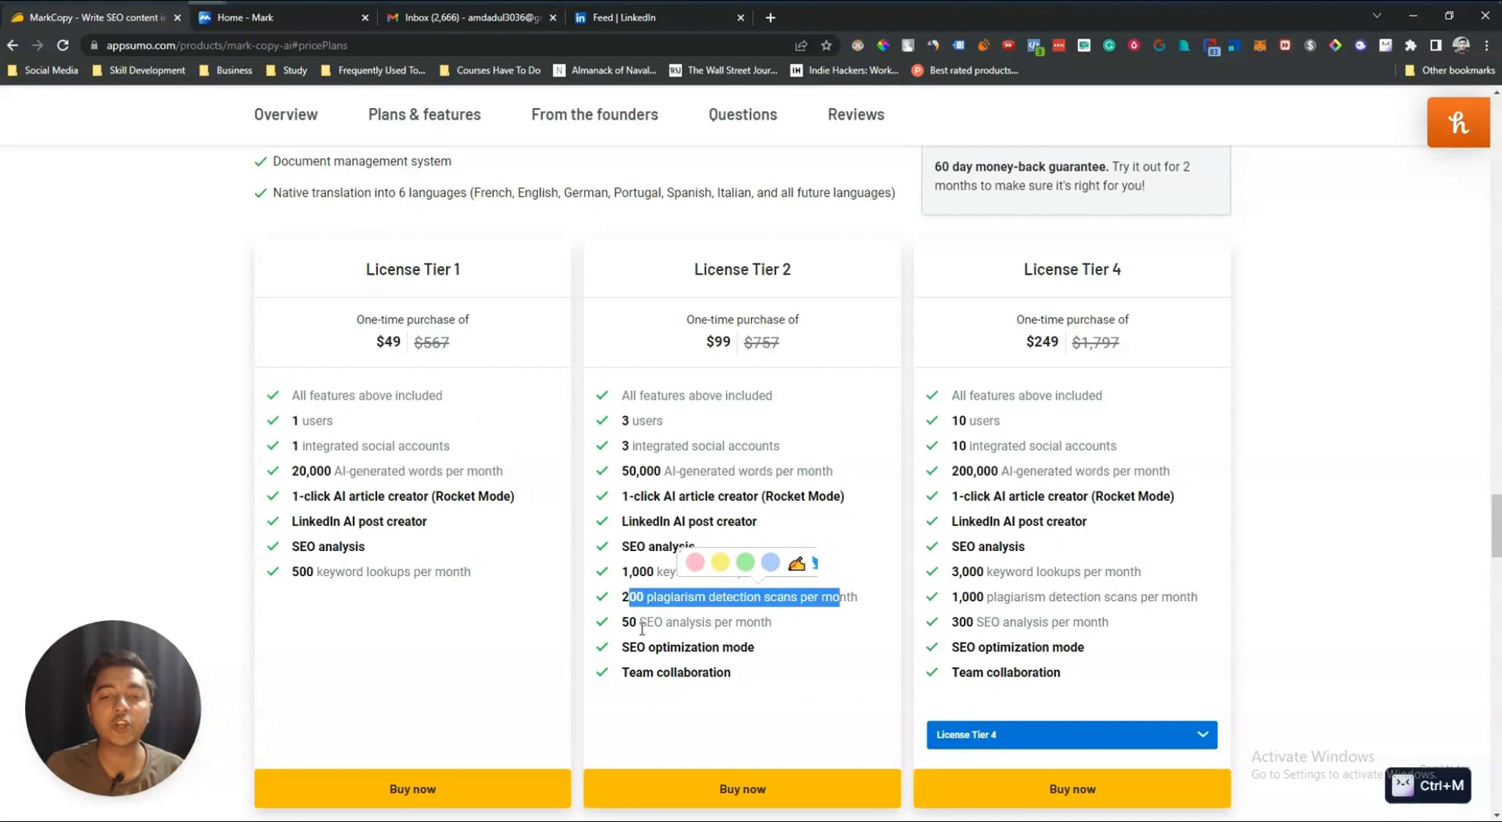
pyautogui.moveTo(640, 622); pyautogui.dragTo(773, 623)
pyautogui.moveTo(647, 647); pyautogui.dragTo(754, 648)
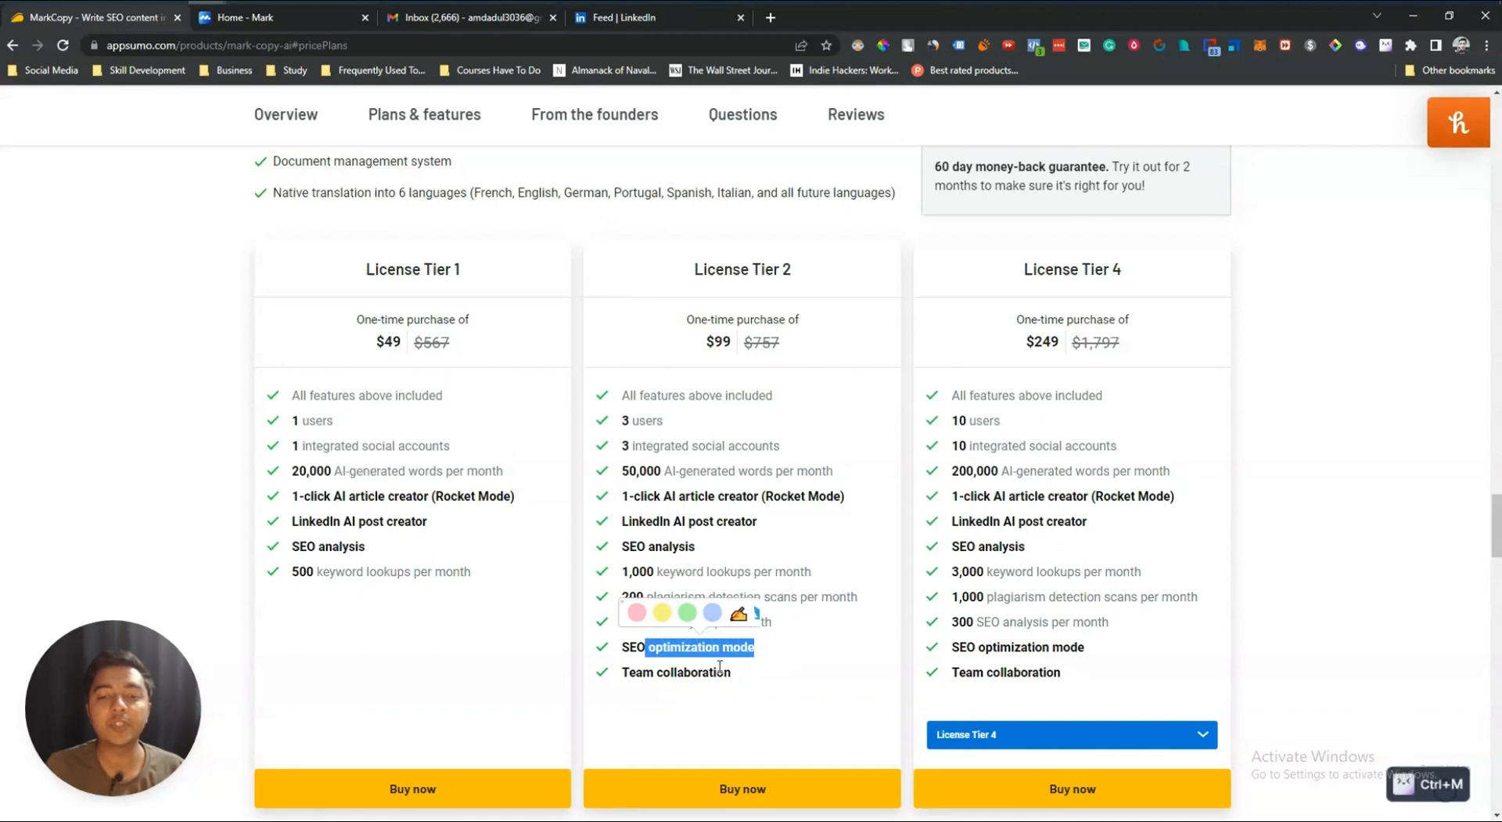
pyautogui.moveTo(636, 671); pyautogui.dragTo(785, 676)
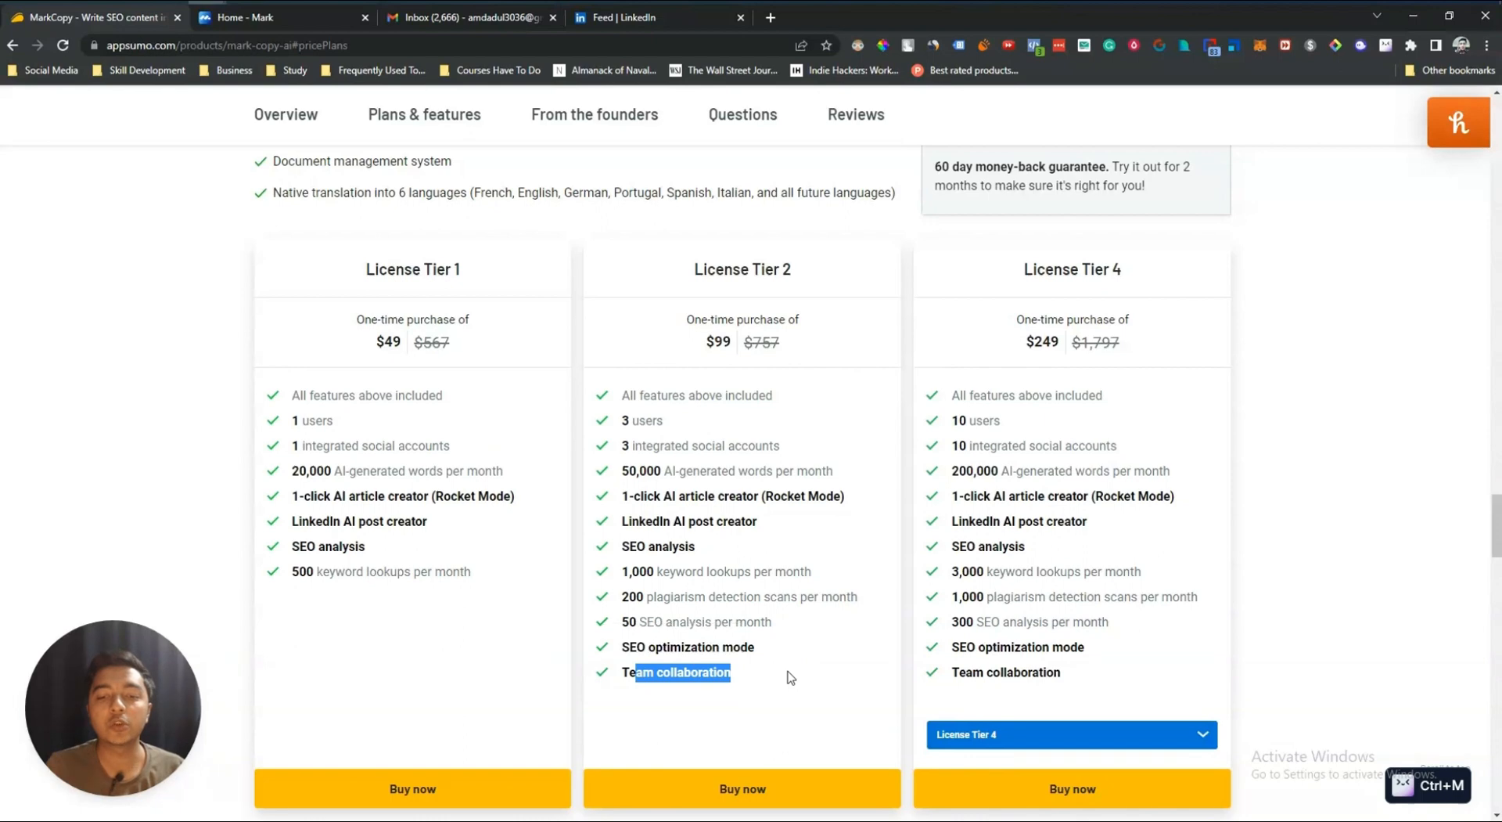
pyautogui.click(791, 678)
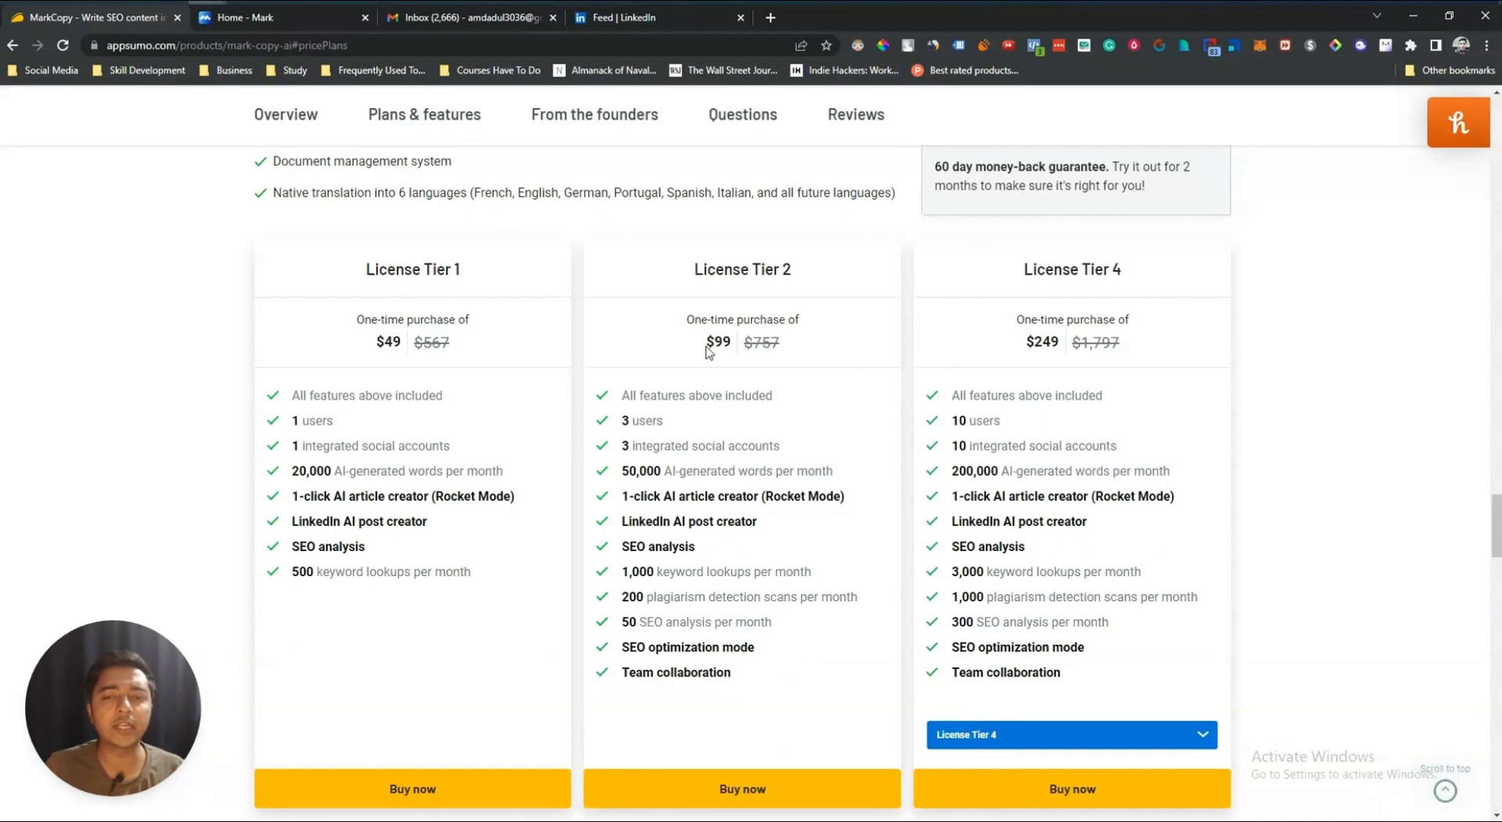
pyautogui.moveTo(706, 342); pyautogui.dragTo(729, 344)
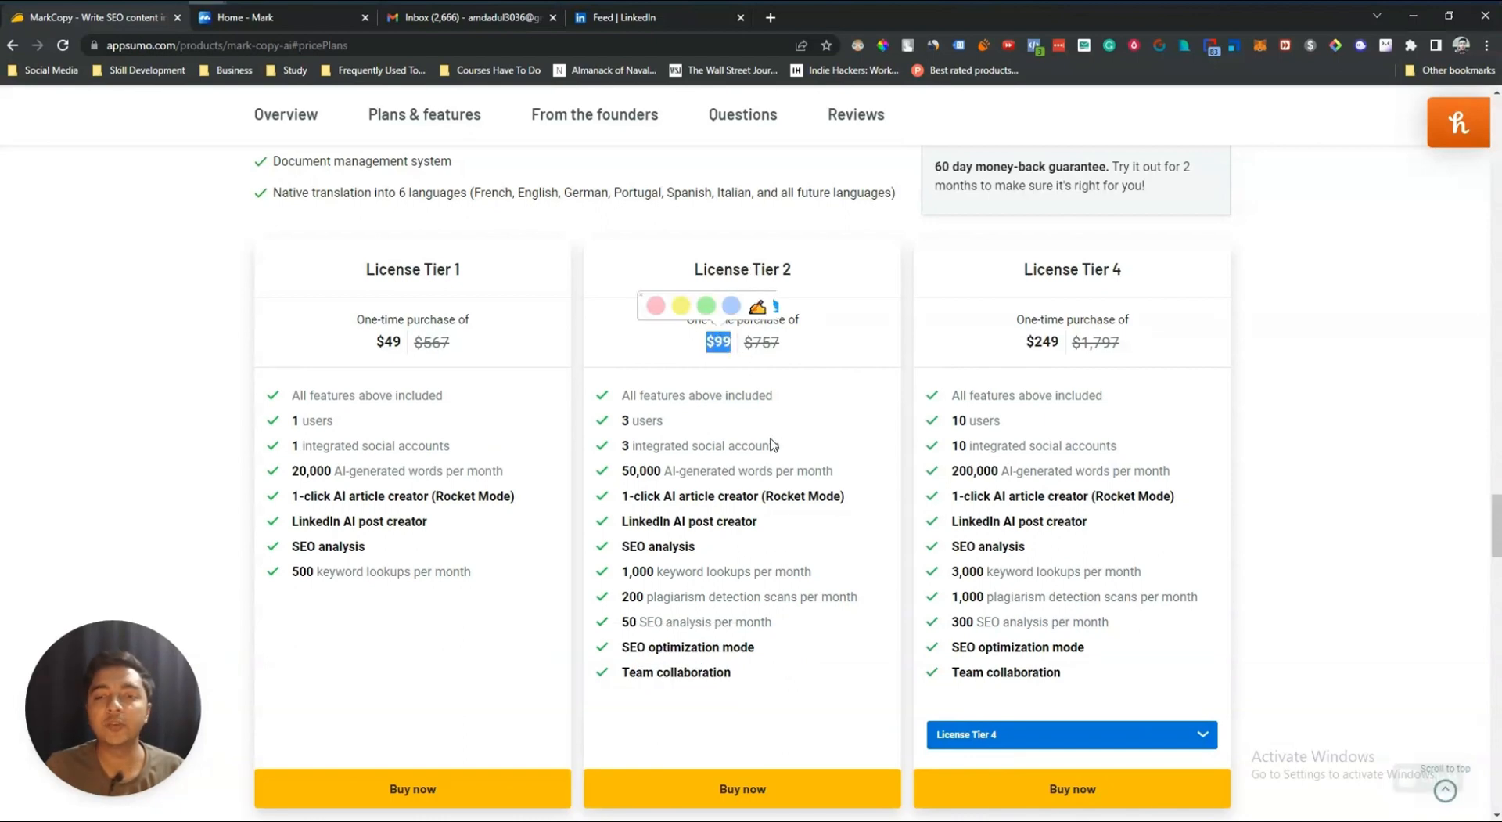
pyautogui.moveTo(780, 686)
pyautogui.mouseDown()
pyautogui.moveTo(626, 446)
pyautogui.moveTo(618, 391)
pyautogui.mouseUp()
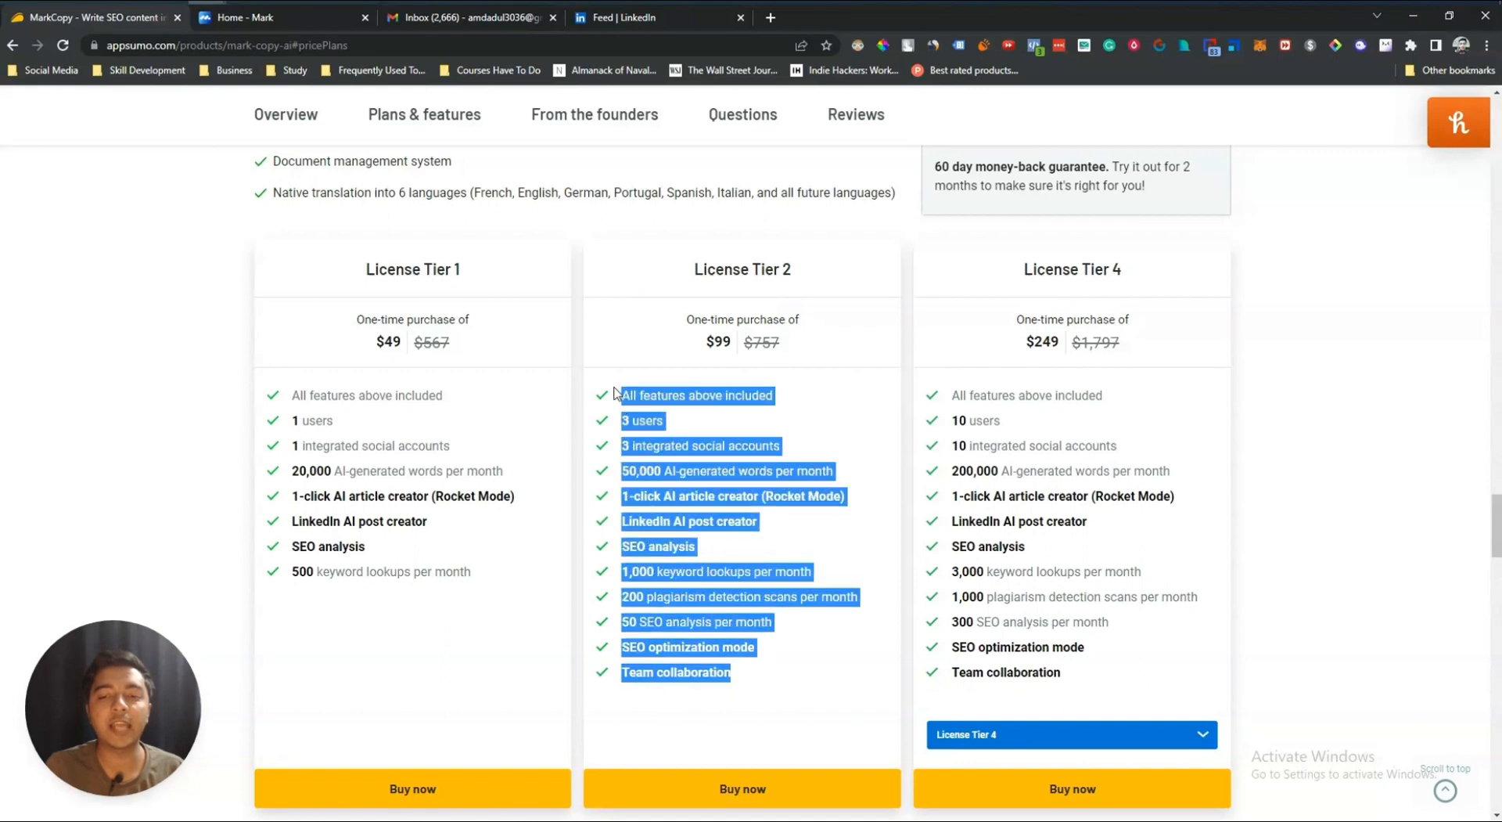
pyautogui.hotkey('ctrl', 'm')
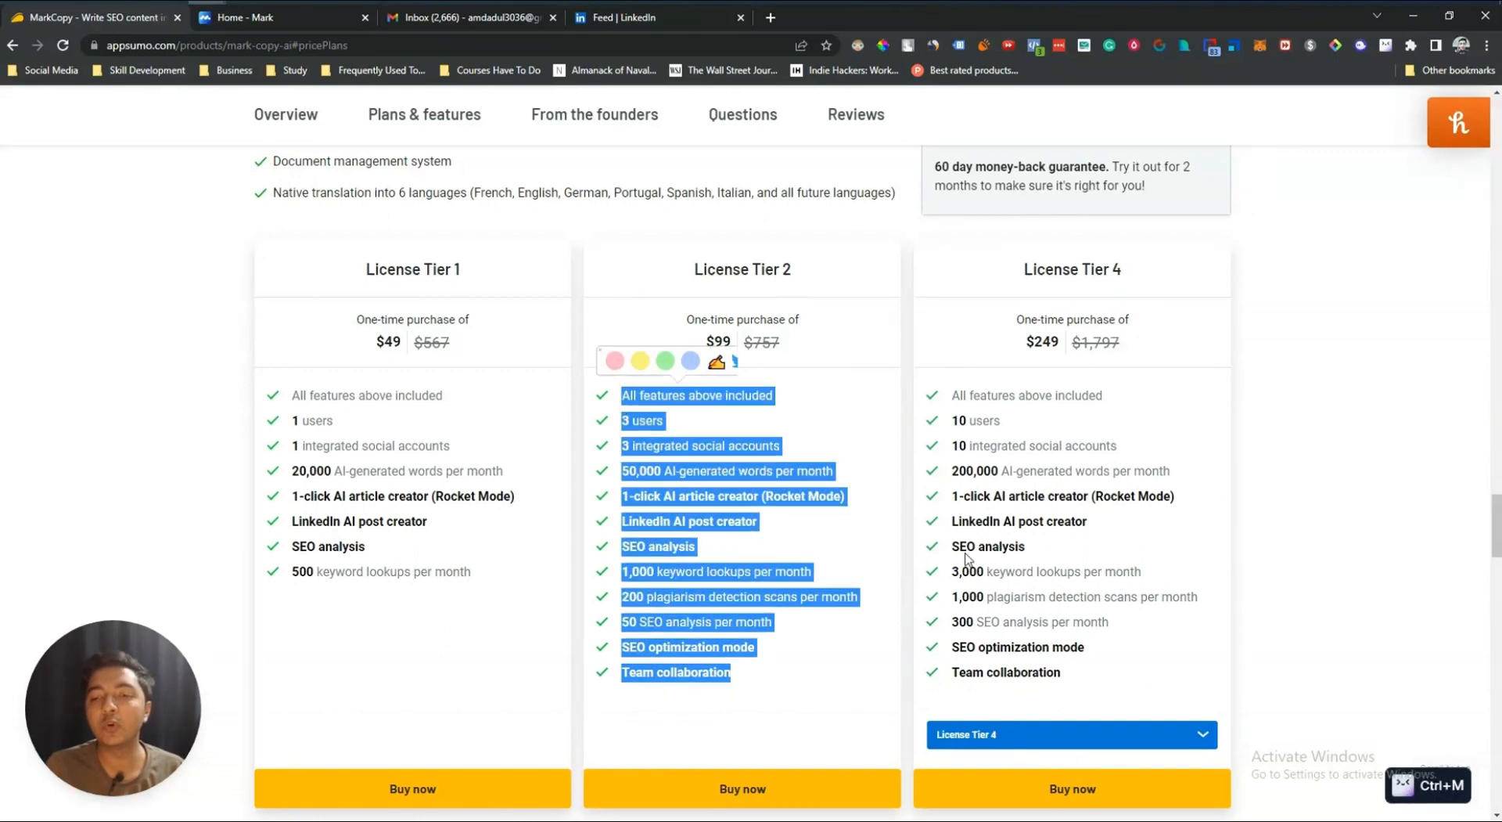
pyautogui.moveTo(959, 470); pyautogui.dragTo(1171, 472)
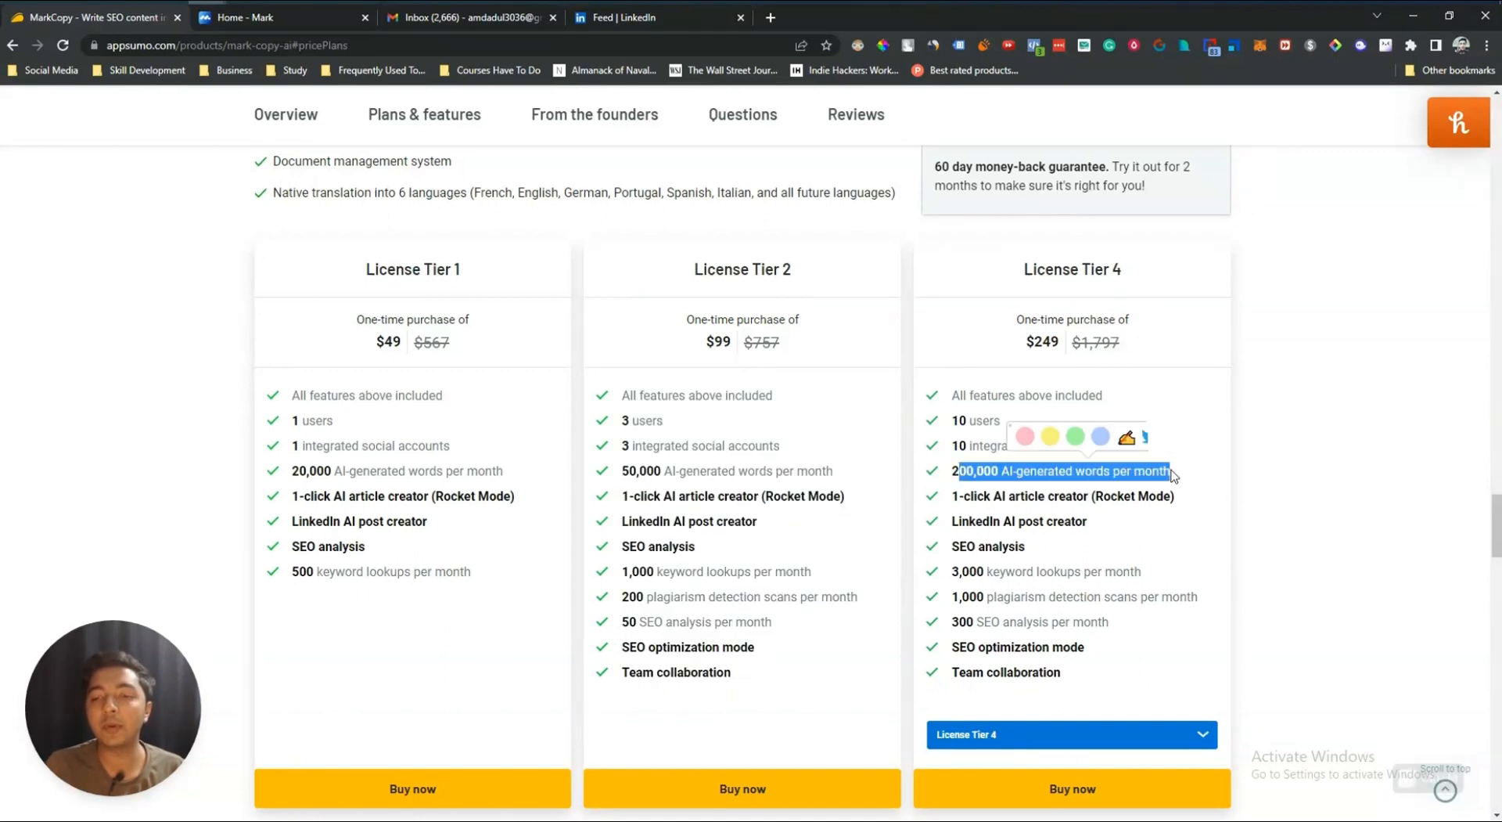
# Step: Switch the third plan column to License Tier 3 and back to License Tier 4
pyautogui.click(1079, 752)
pyautogui.click(1017, 763)
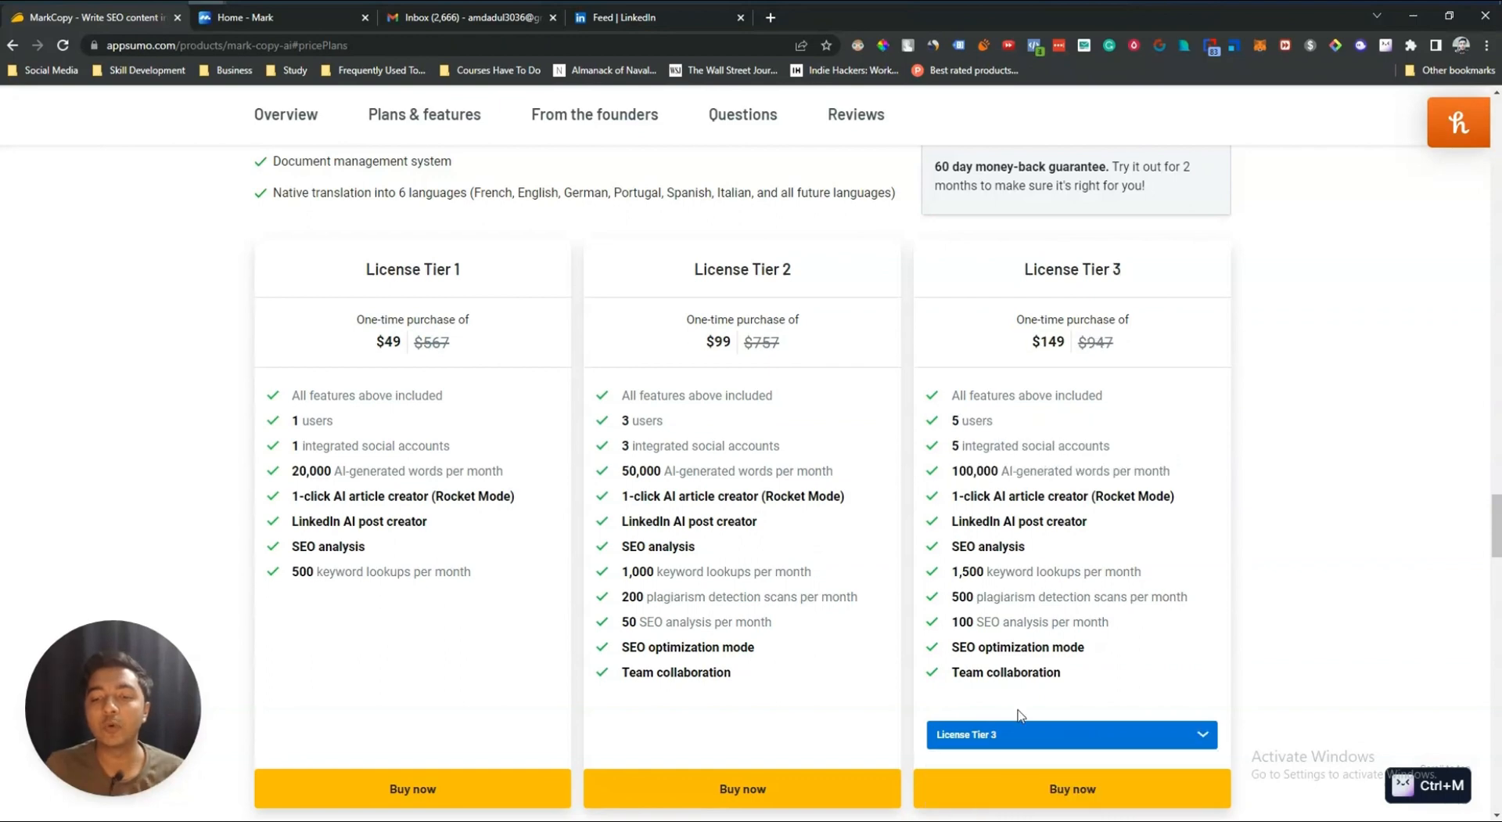
pyautogui.click(1028, 743)
pyautogui.click(1017, 790)
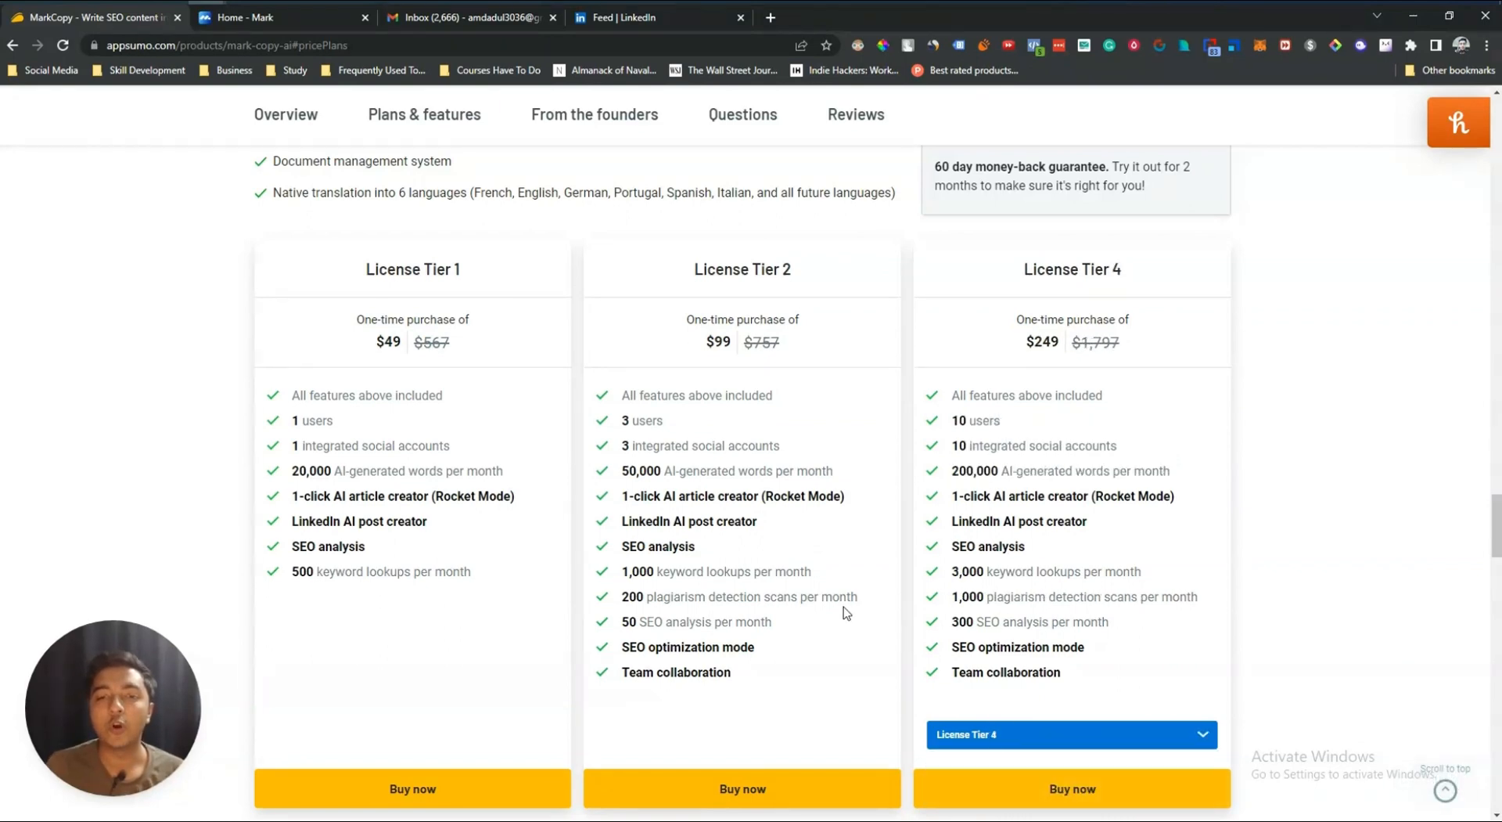
# Step: Return to the top of the deal page, close the Gmail inbox tab and switch to the Mark app tab
pyautogui.scroll(20, 762, 673)
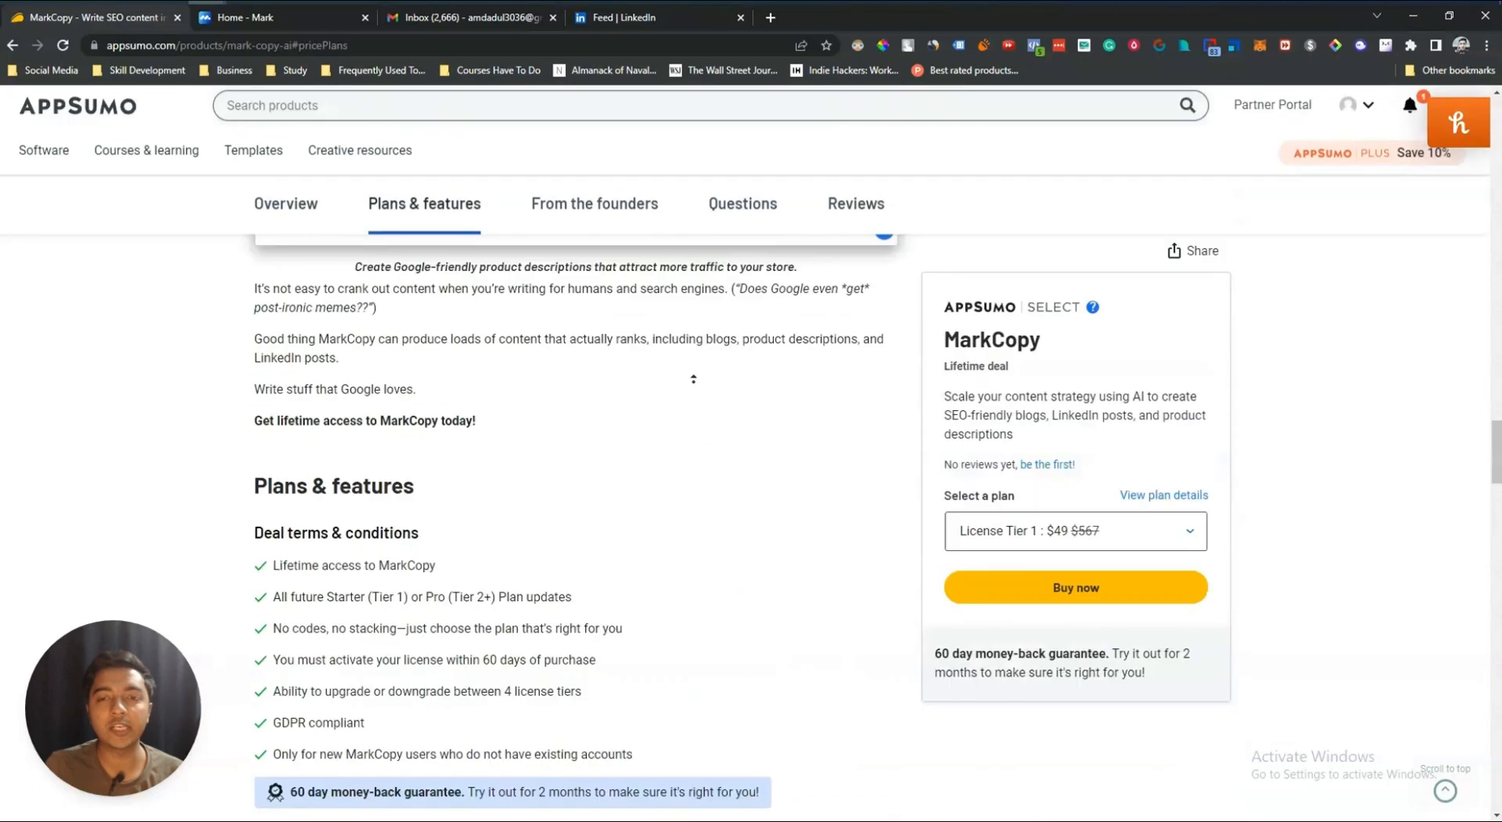
pyautogui.middleClick(688, 295)
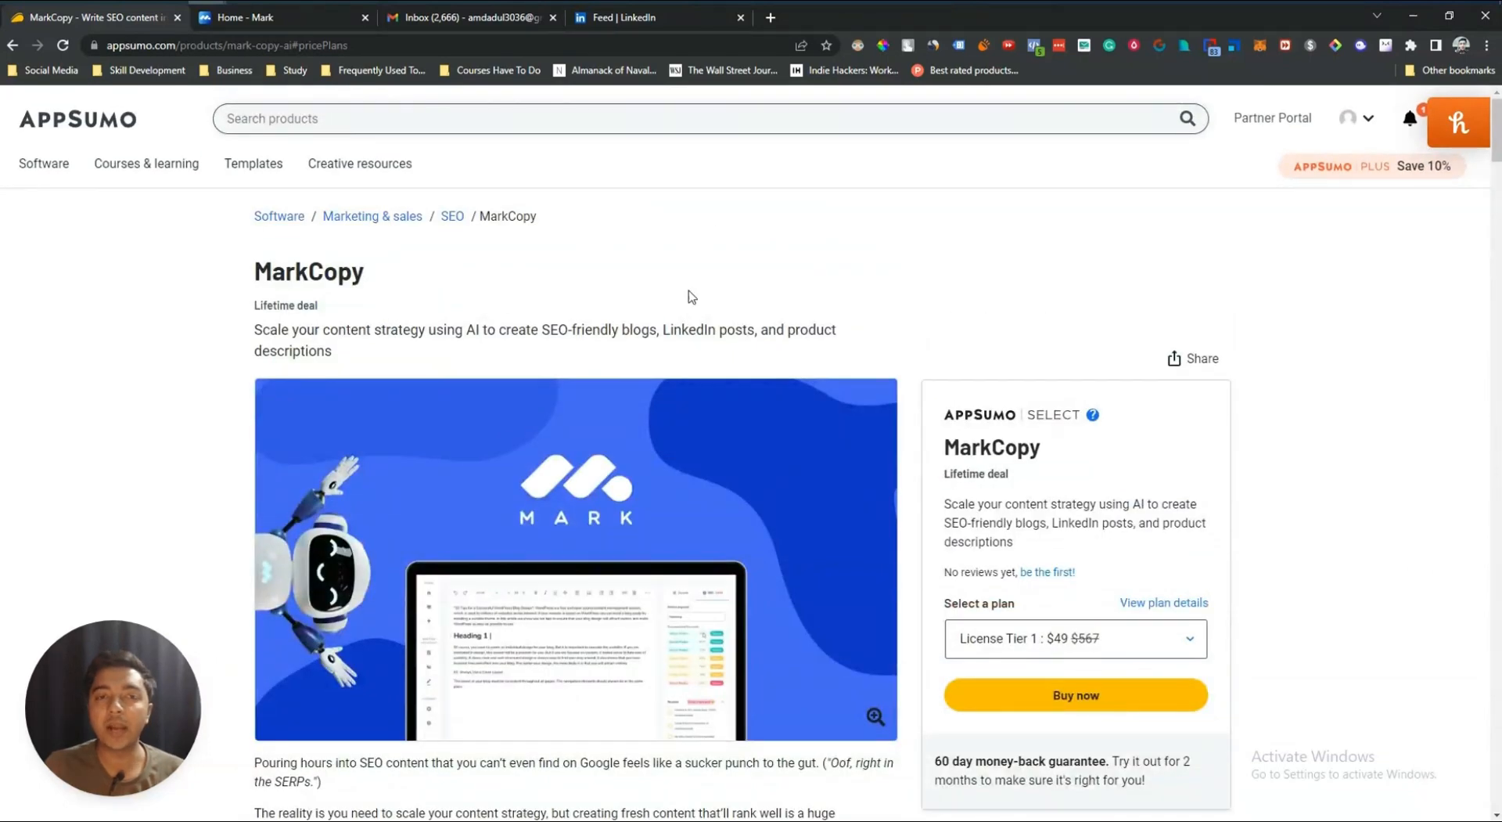
pyautogui.click(554, 17)
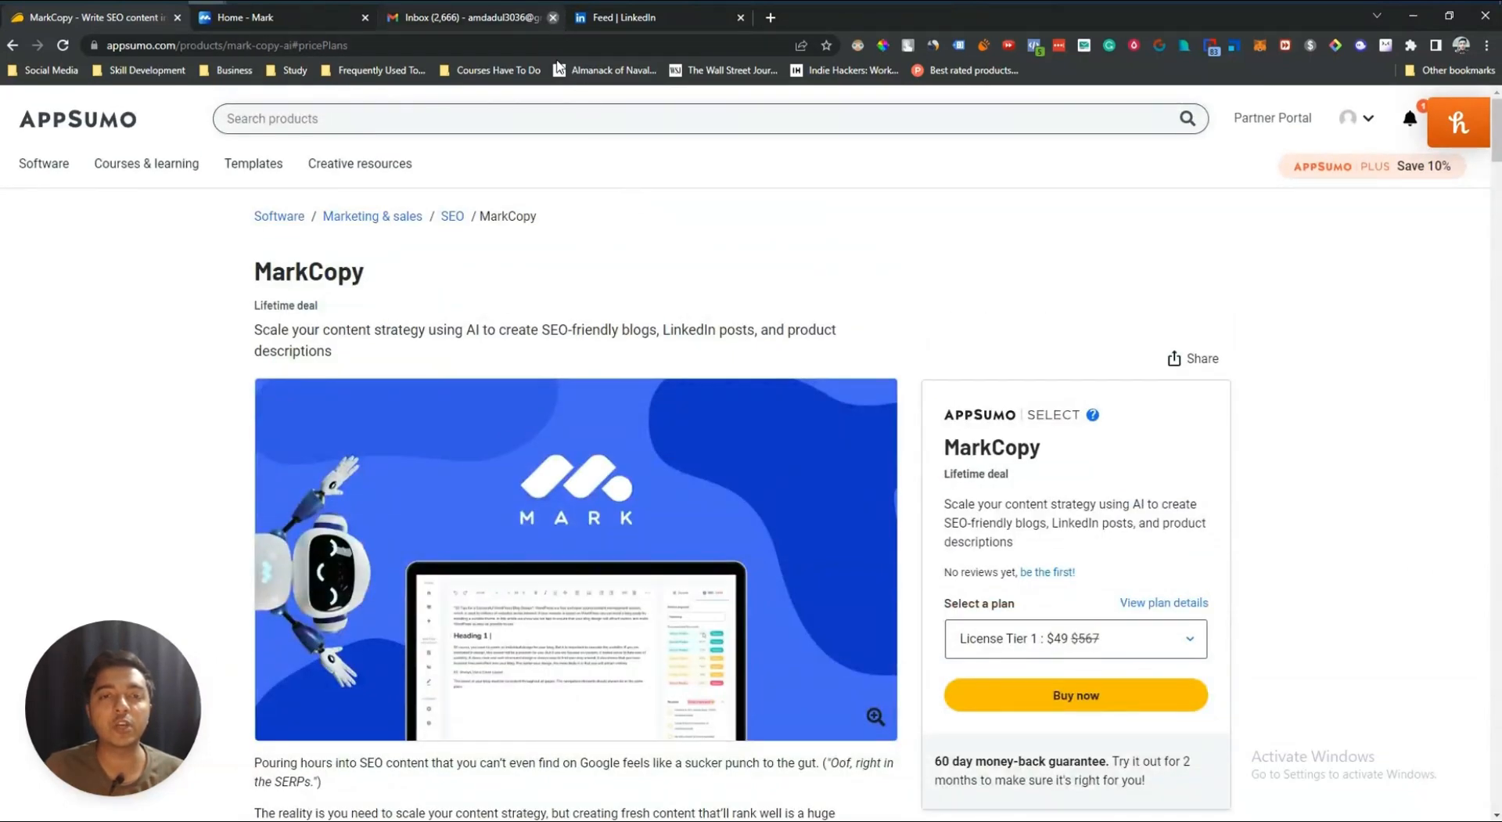
pyautogui.click(266, 22)
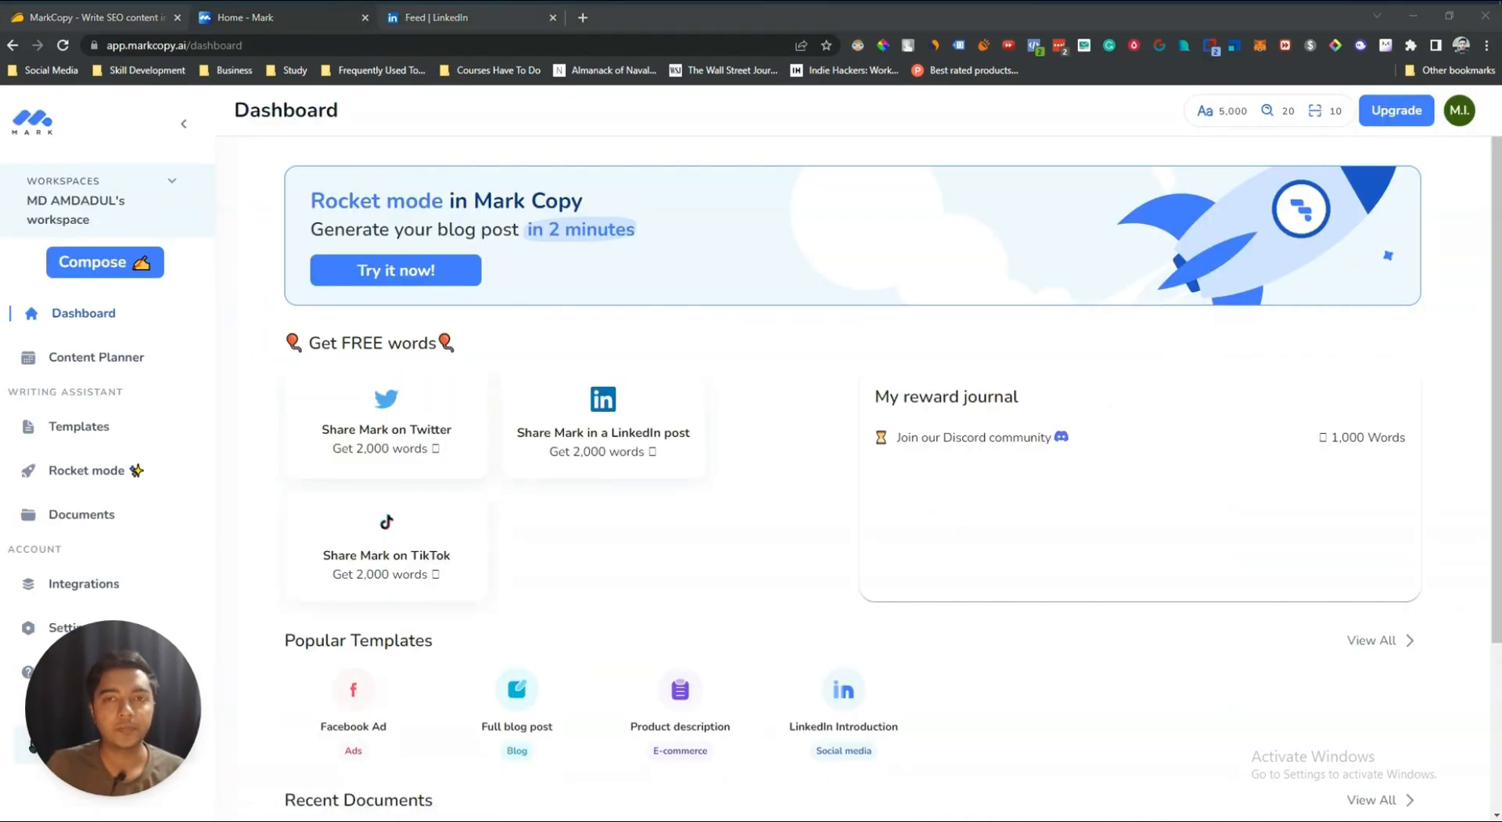
# Step: Scroll through the Mark dashboard's free word offers, popular templates and recent documents
pyautogui.scroll(-2, 587, 626)
pyautogui.scroll(2, 661, 617)
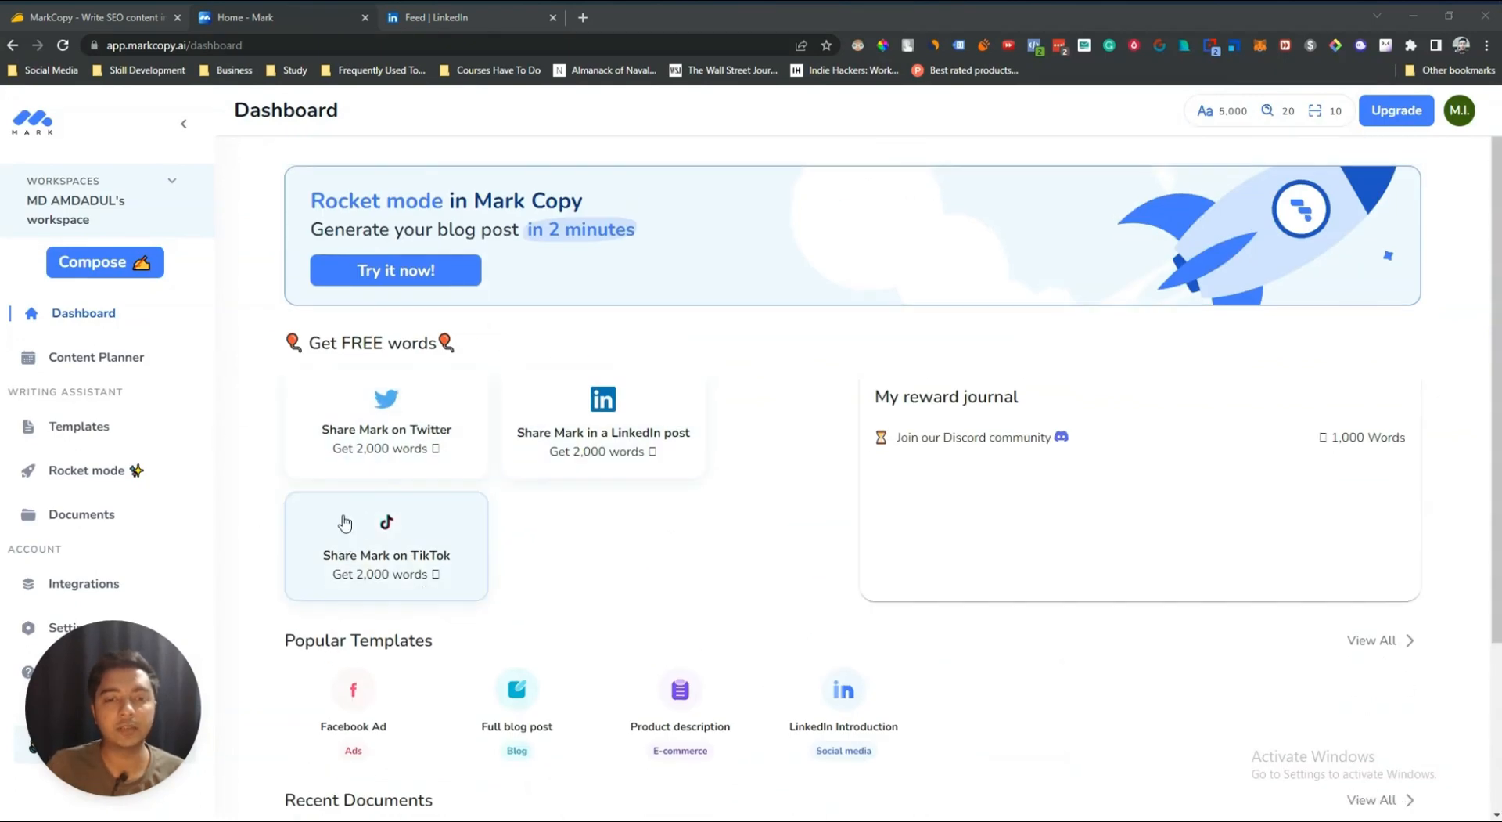
pyautogui.scroll(-2, 360, 317)
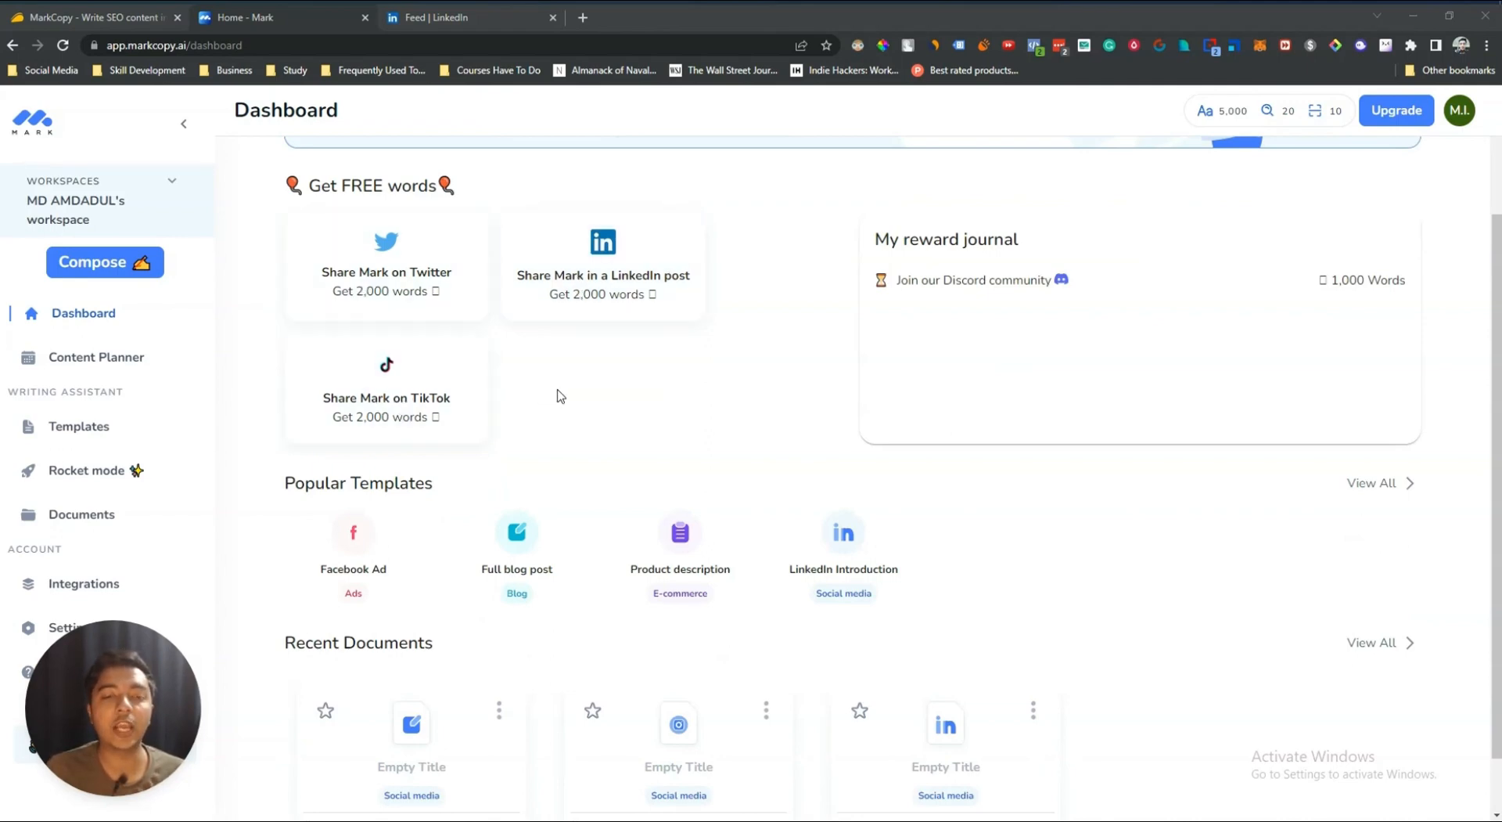
pyautogui.scroll(-1, 579, 387)
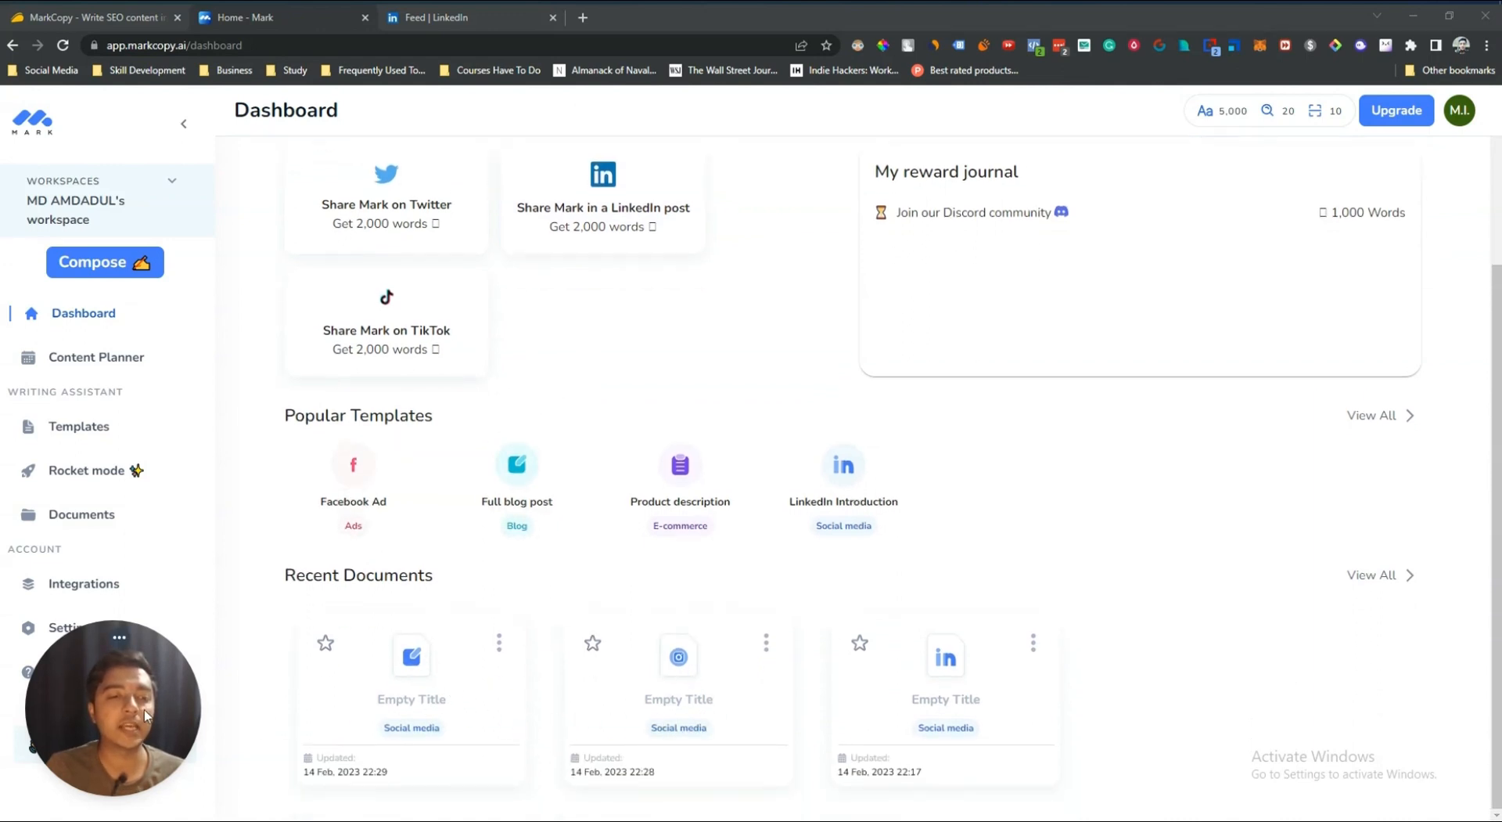
pyautogui.moveTo(144, 708); pyautogui.dragTo(1269, 505)
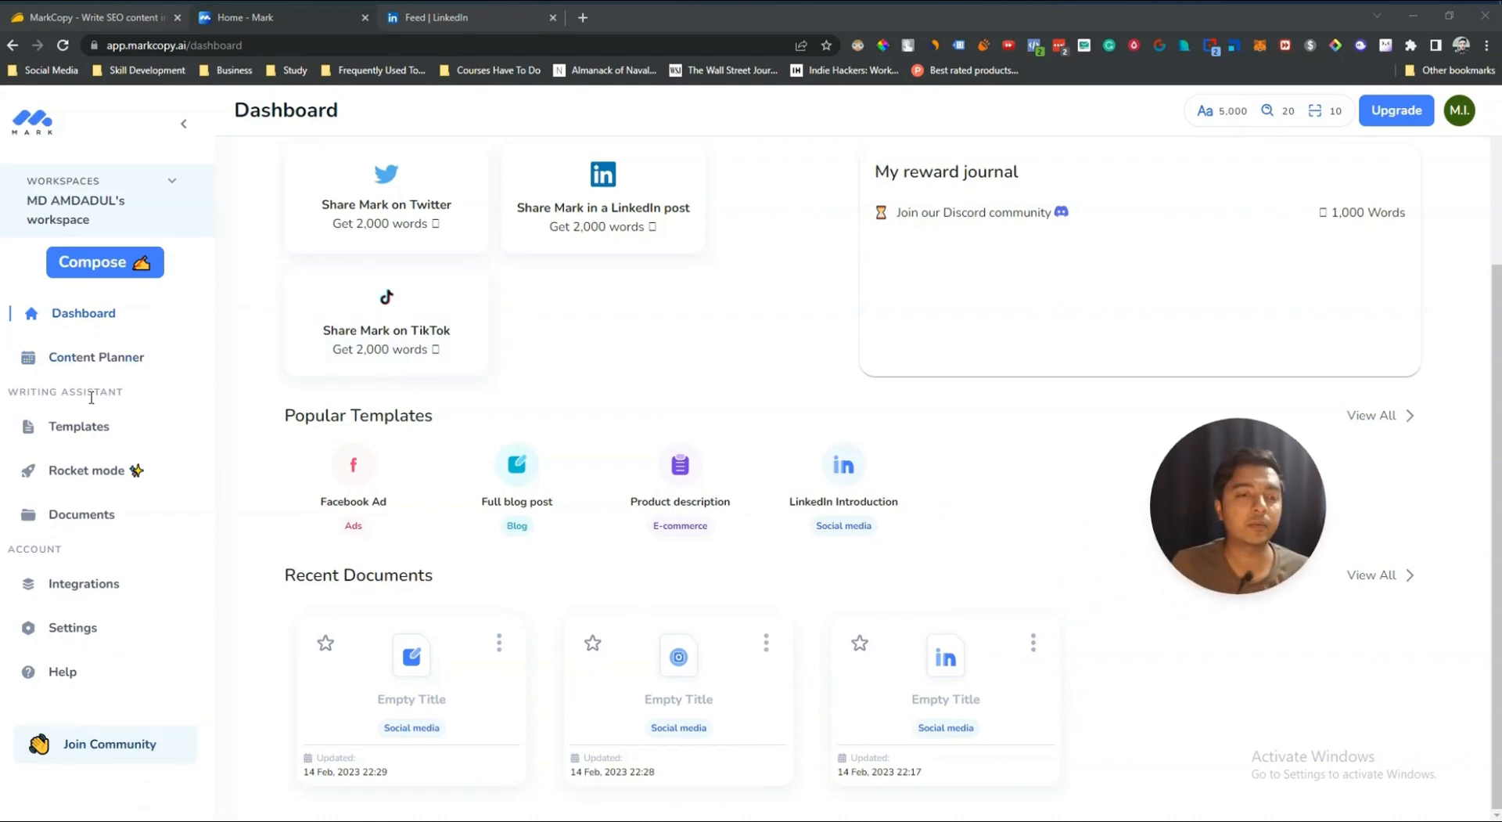
# Step: Open Templates and browse the available writing templates across all categories
pyautogui.click(78, 433)
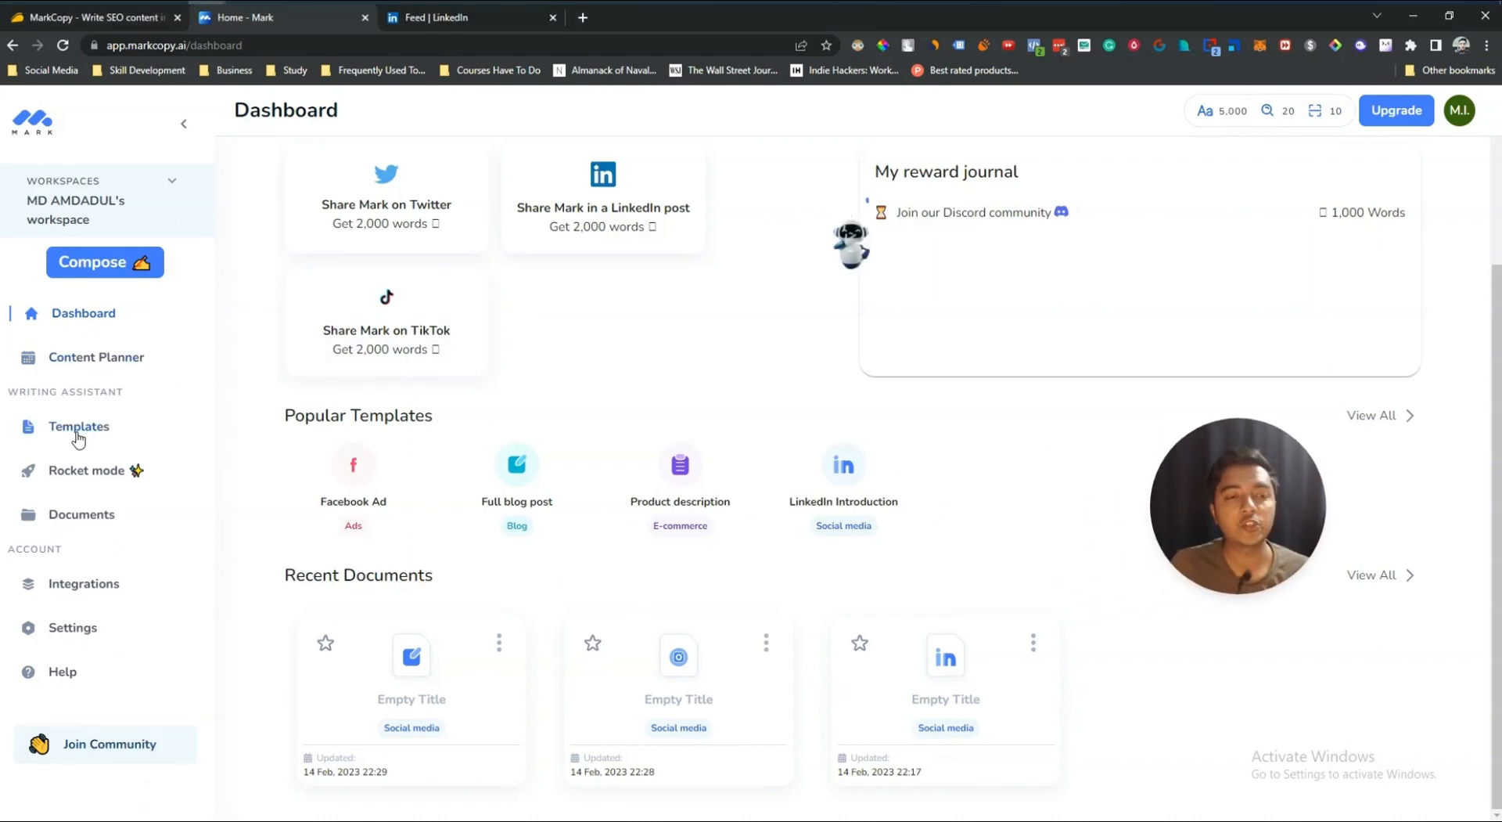
pyautogui.moveTo(1208, 531); pyautogui.dragTo(1349, 170)
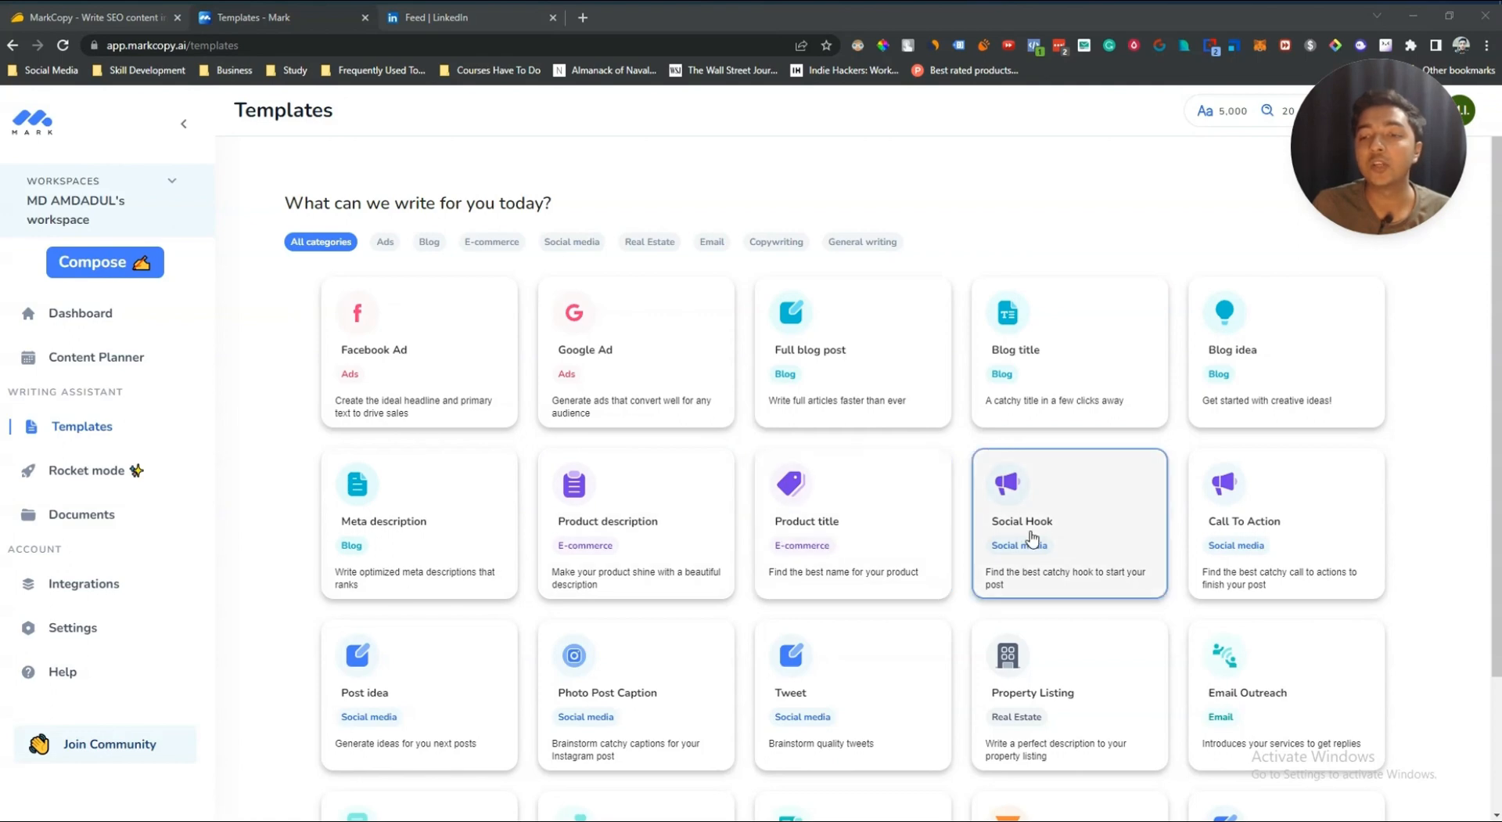
pyautogui.scroll(-2, 1096, 540)
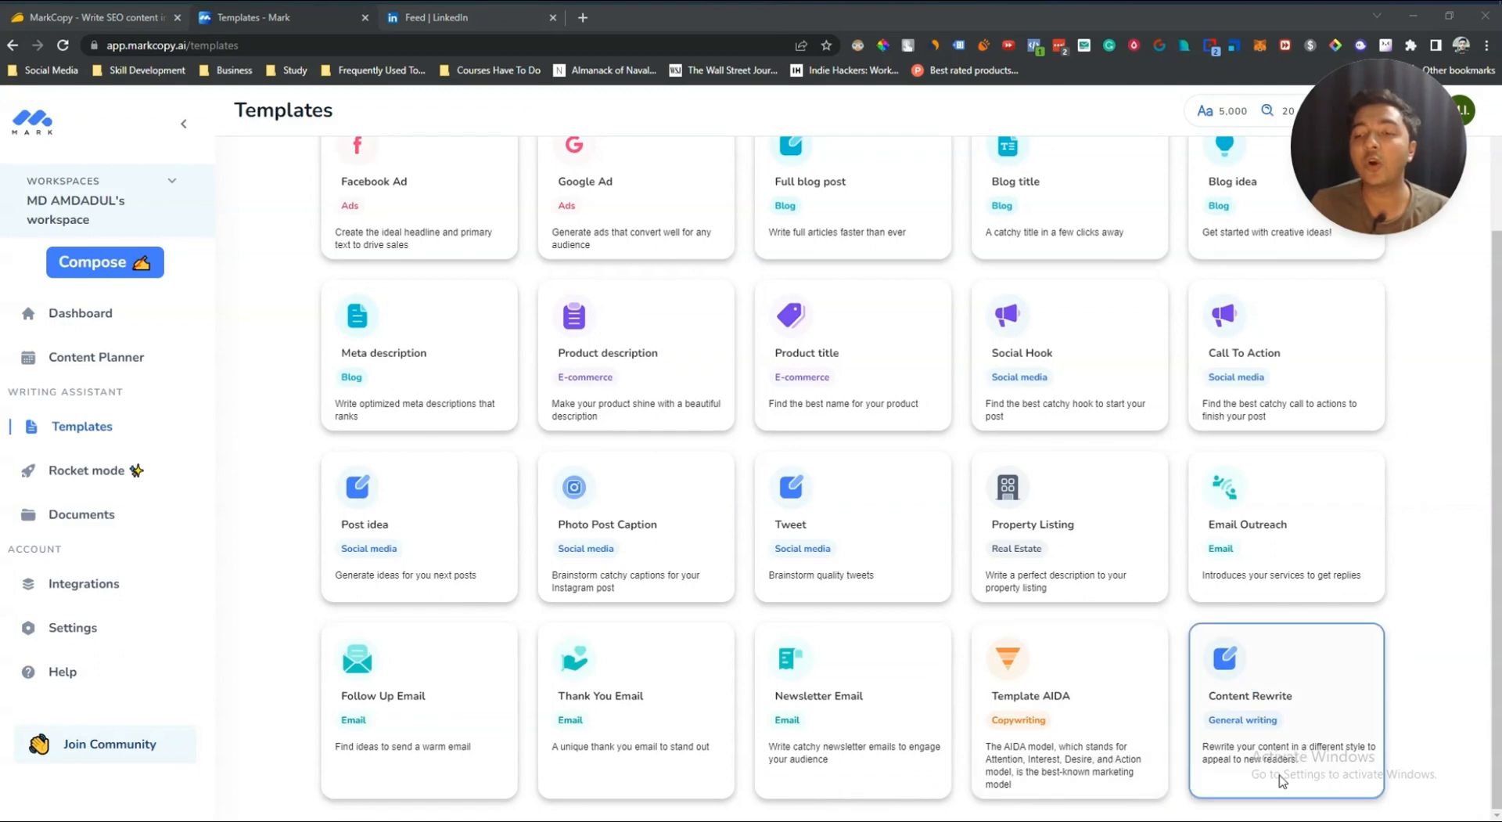
pyautogui.scroll(2, 1004, 702)
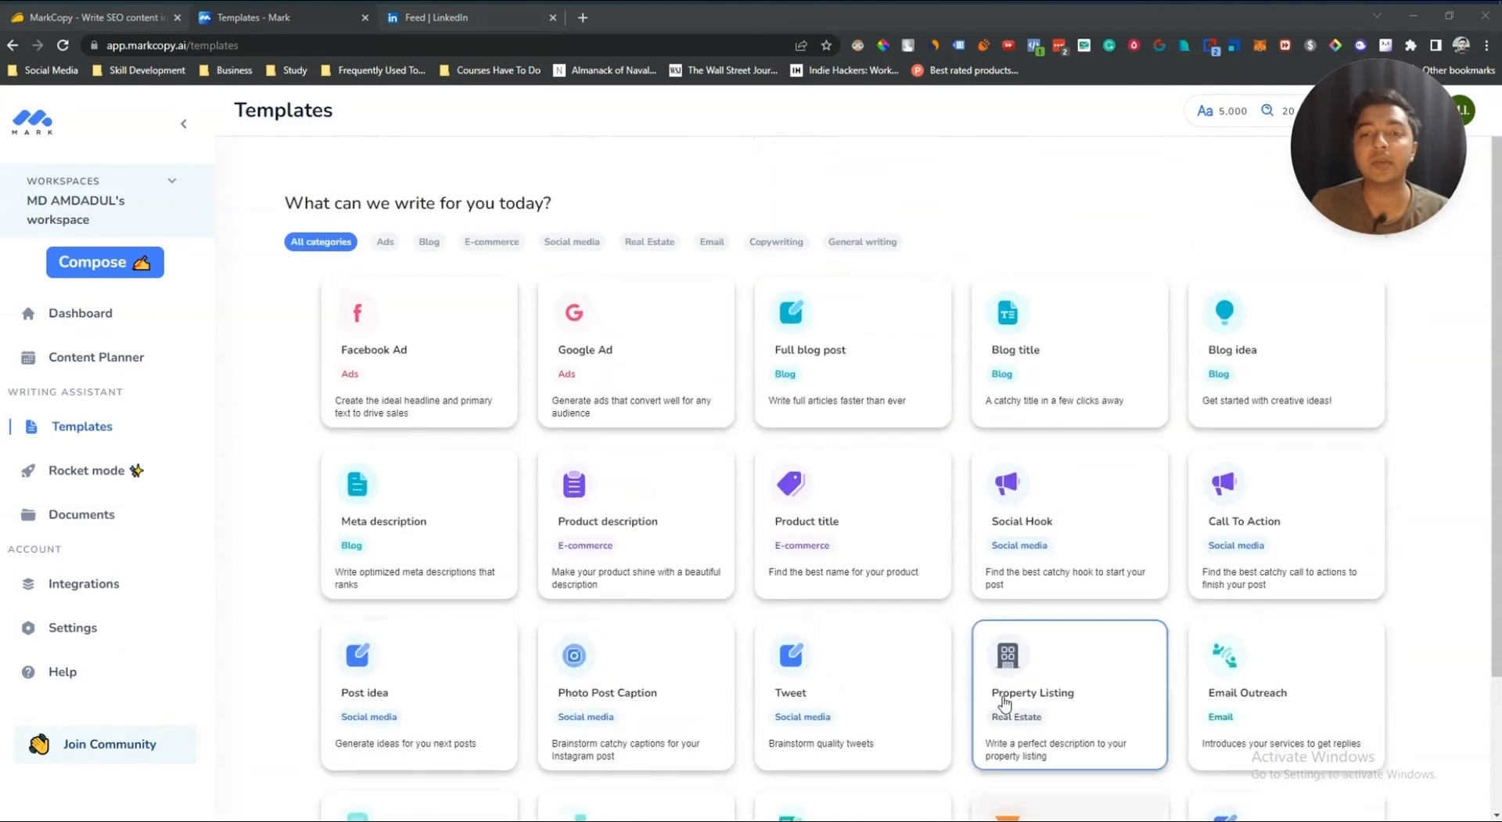
pyautogui.scroll(-3, 744, 446)
pyautogui.scroll(3, 802, 493)
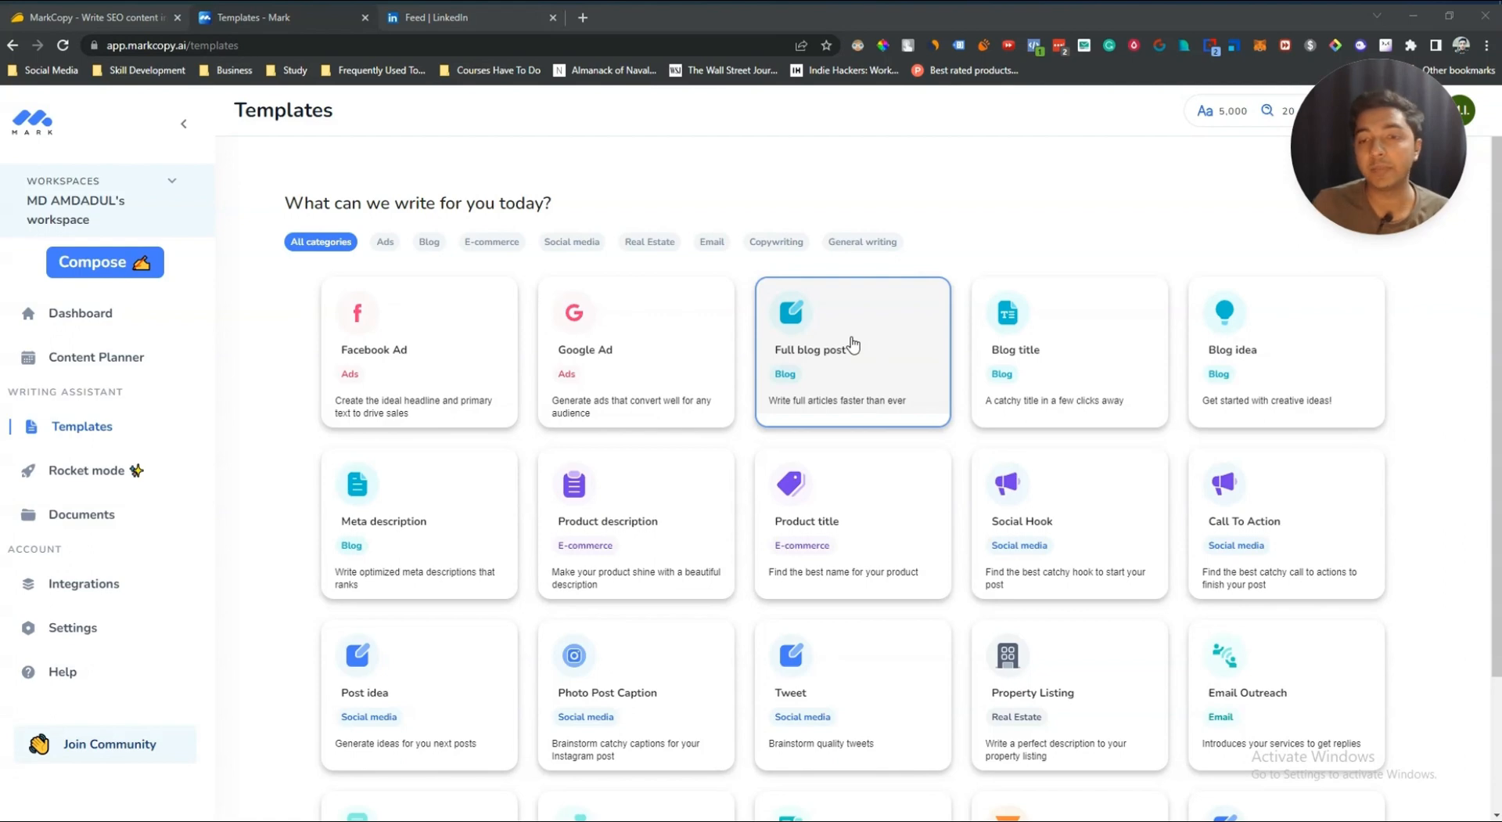
pyautogui.scroll(-2, 852, 344)
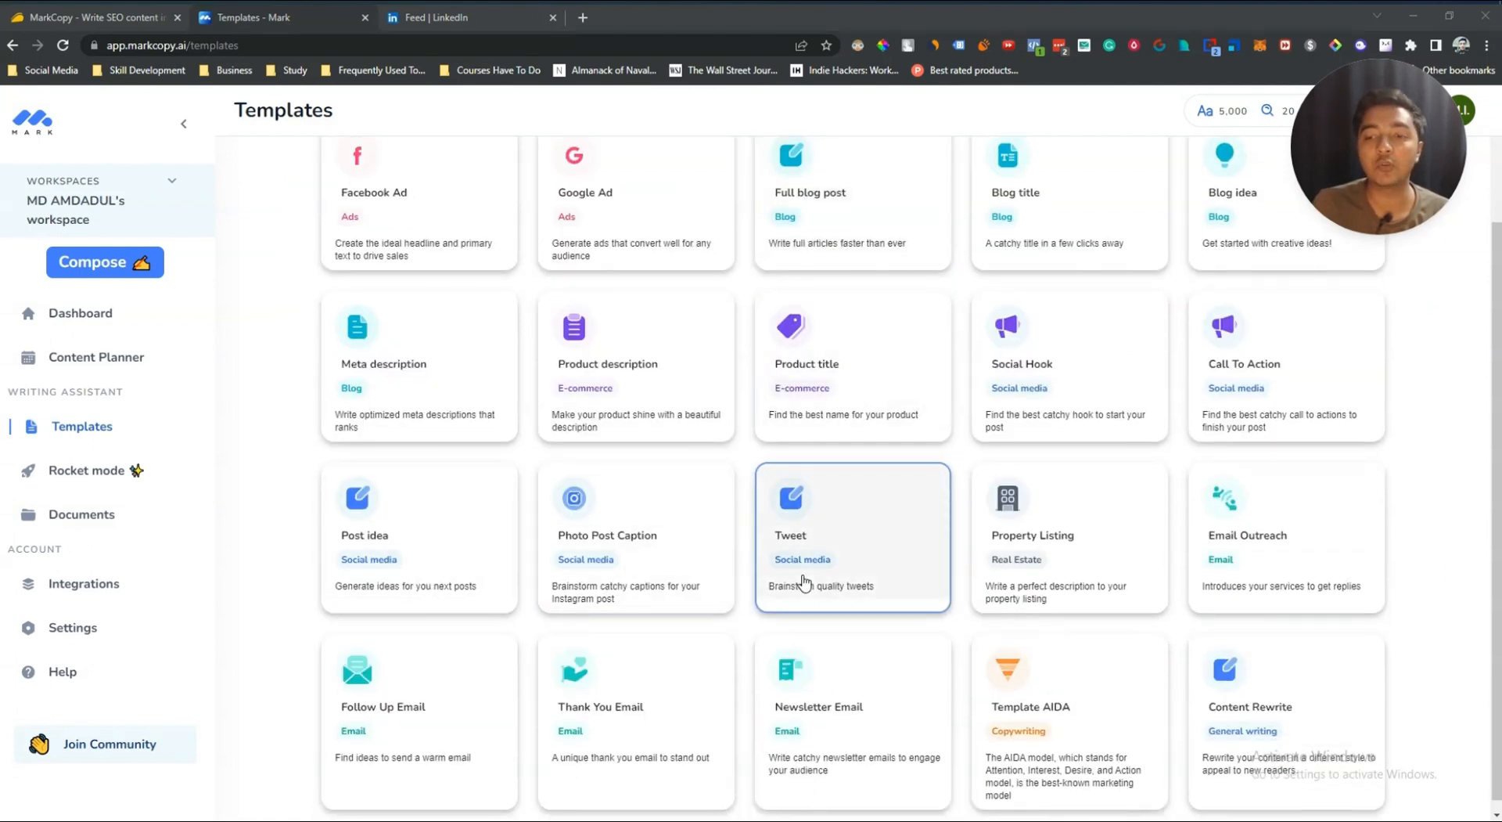
pyautogui.scroll(2, 804, 580)
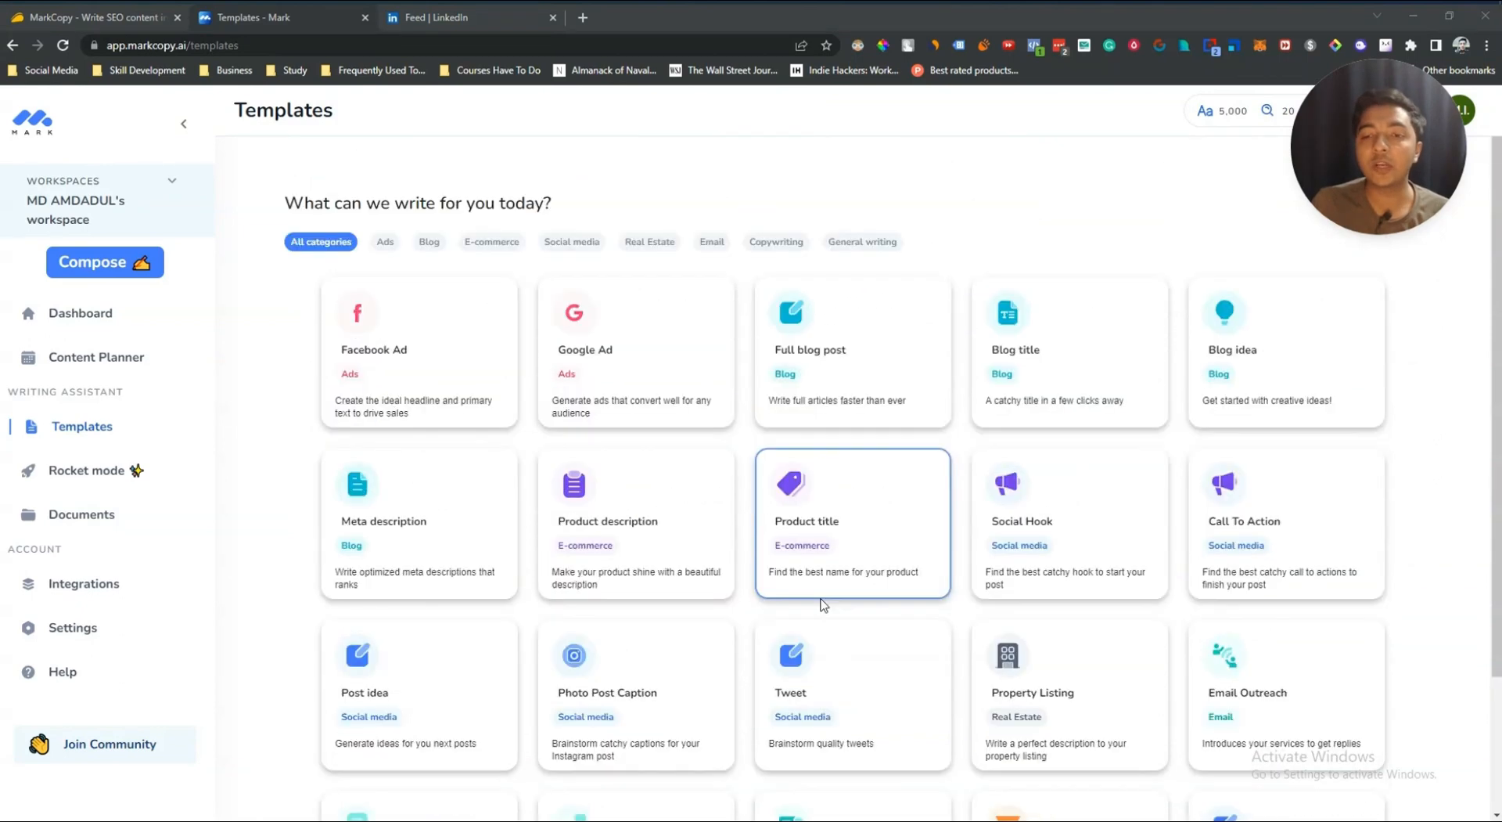
pyautogui.scroll(-2, 821, 604)
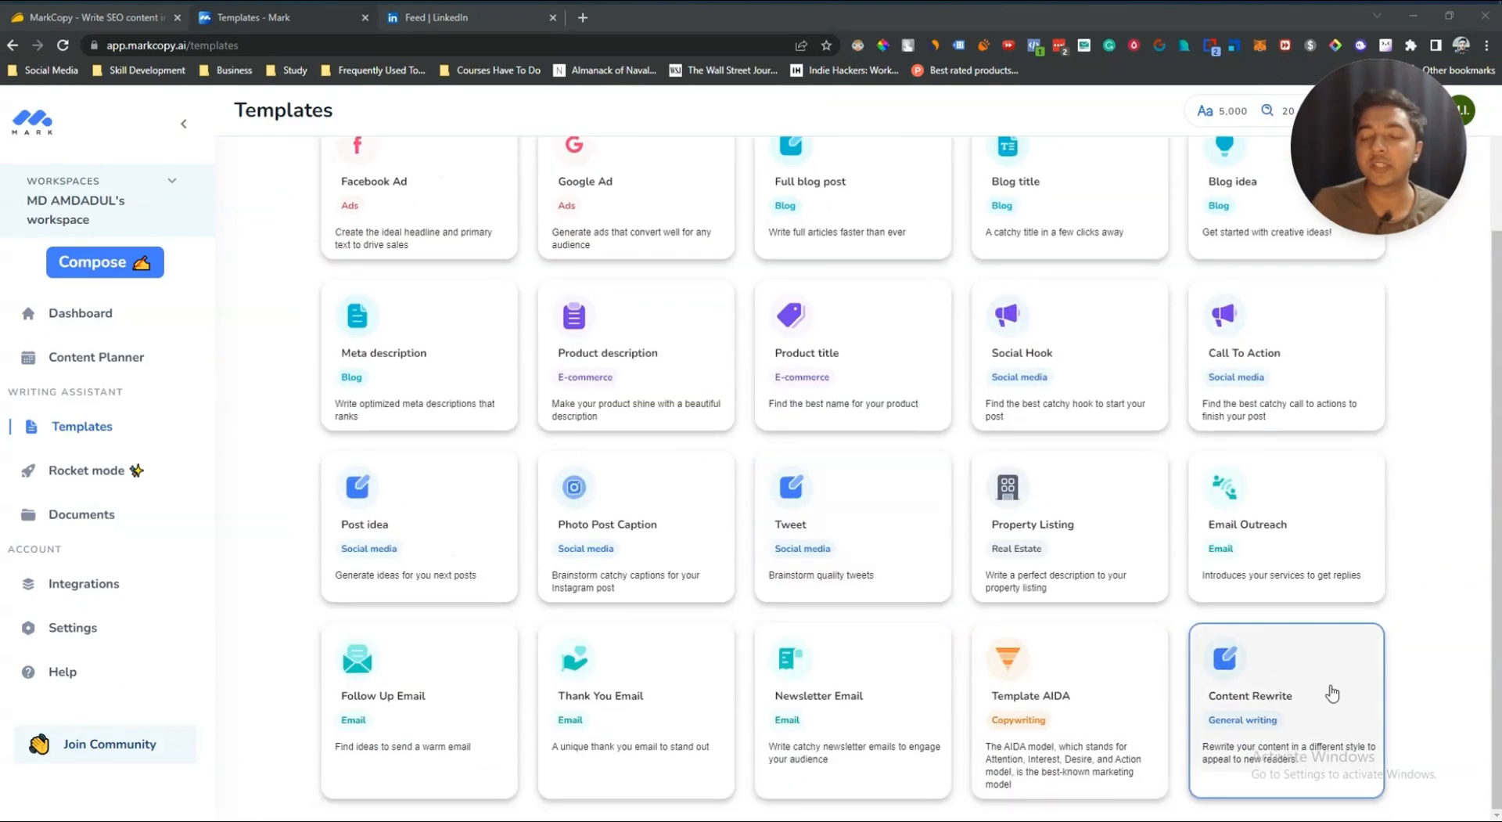
pyautogui.scroll(2, 1333, 693)
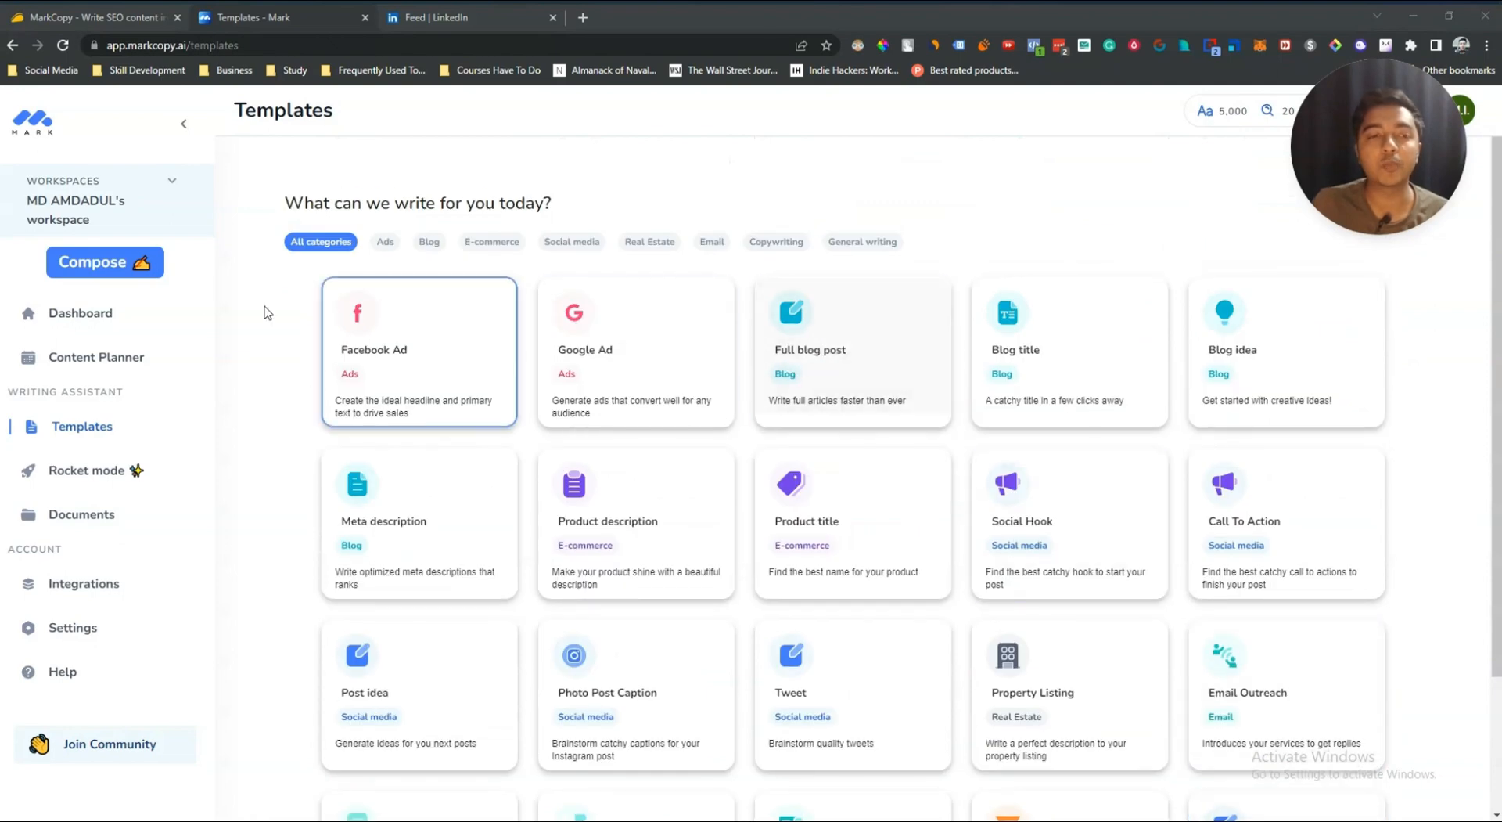
# Step: Open the Full blog post template and show the General panel of the blog editor
pyautogui.click(819, 354)
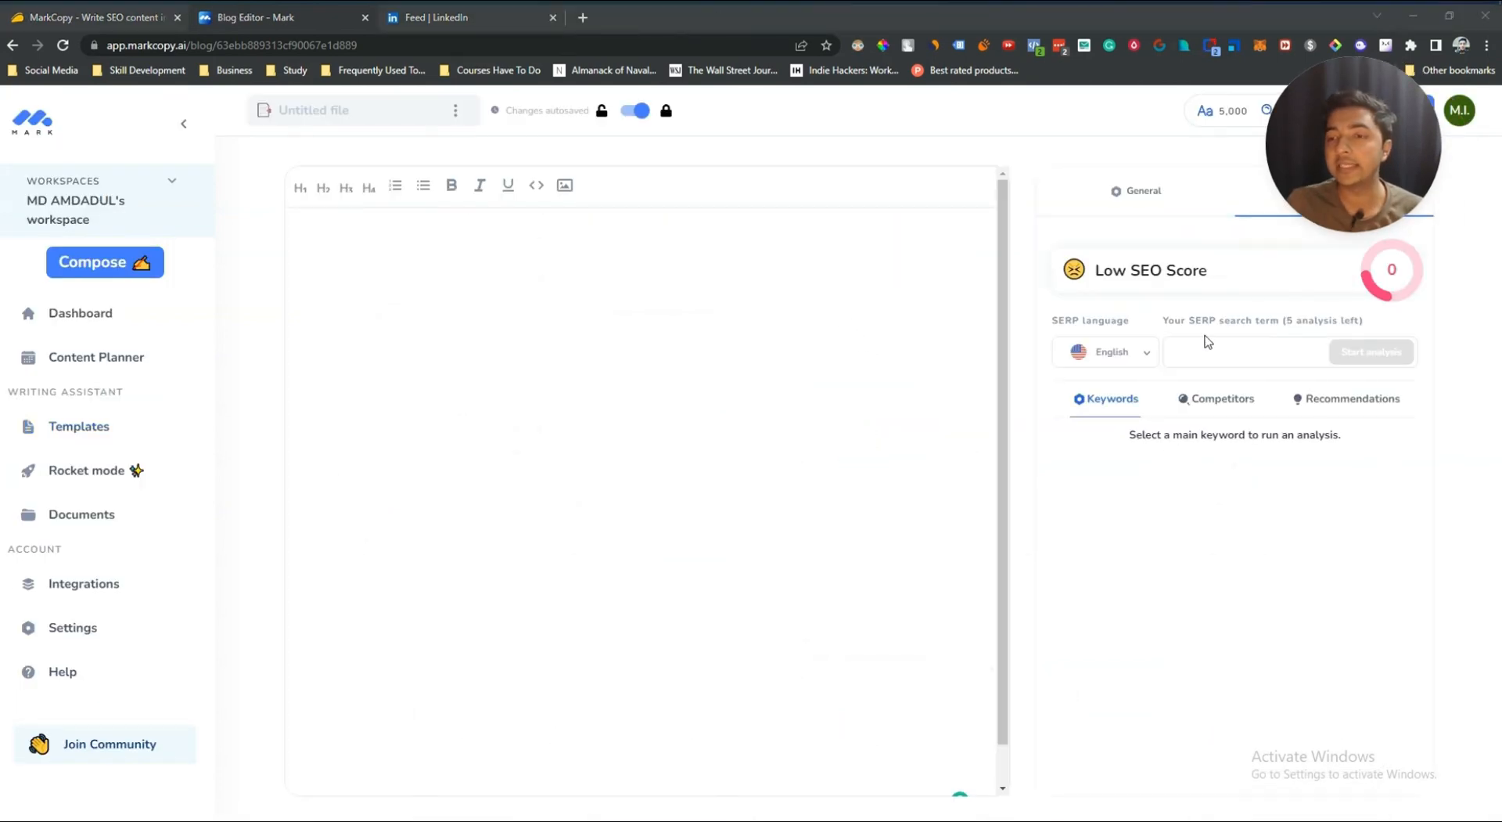
pyautogui.click(1162, 201)
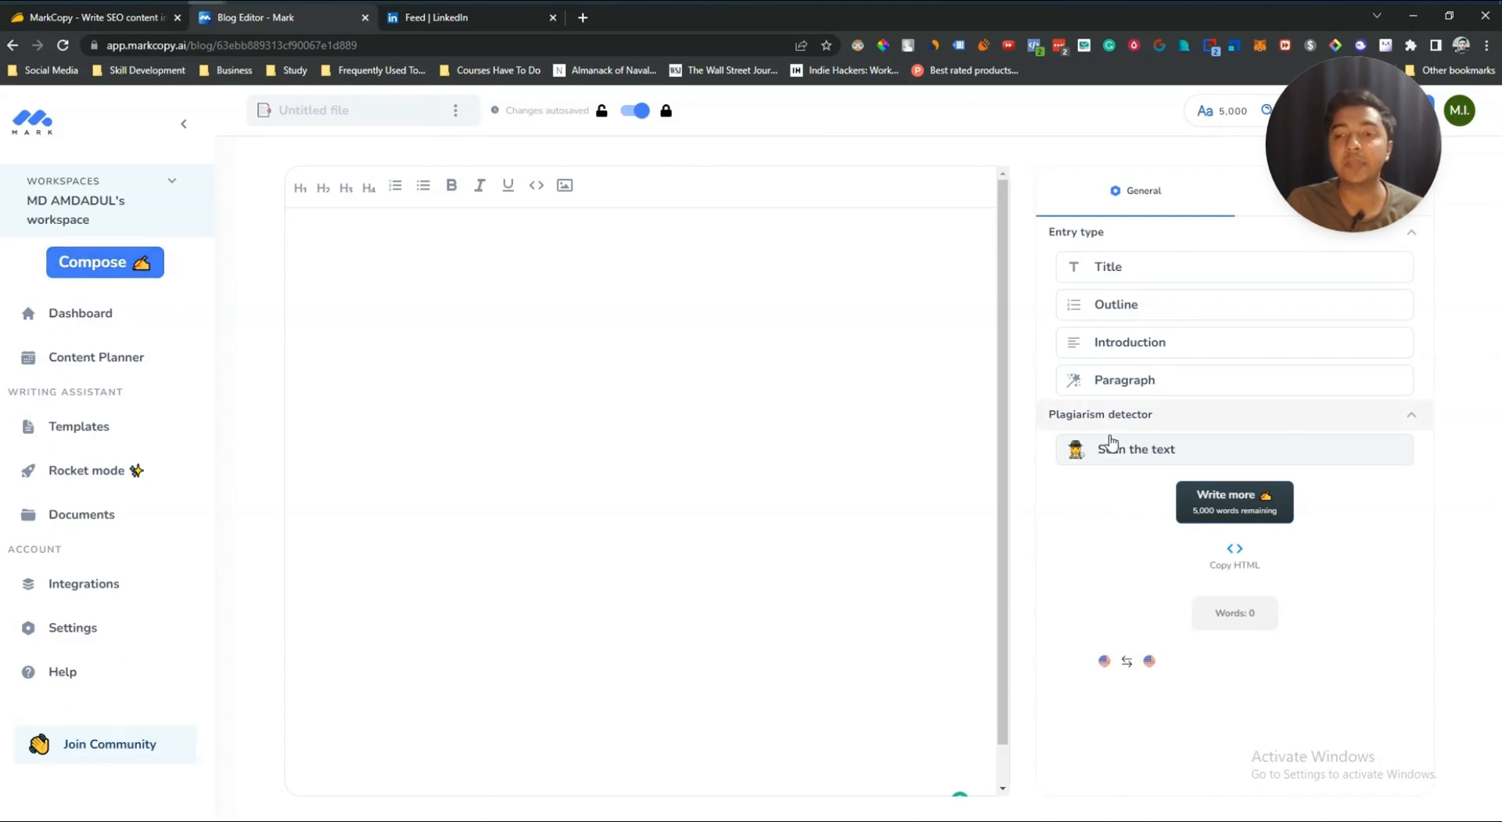
# Step: Open Rocket mode, choose the Blog post option, and keep English as the copy language
pyautogui.click(105, 269)
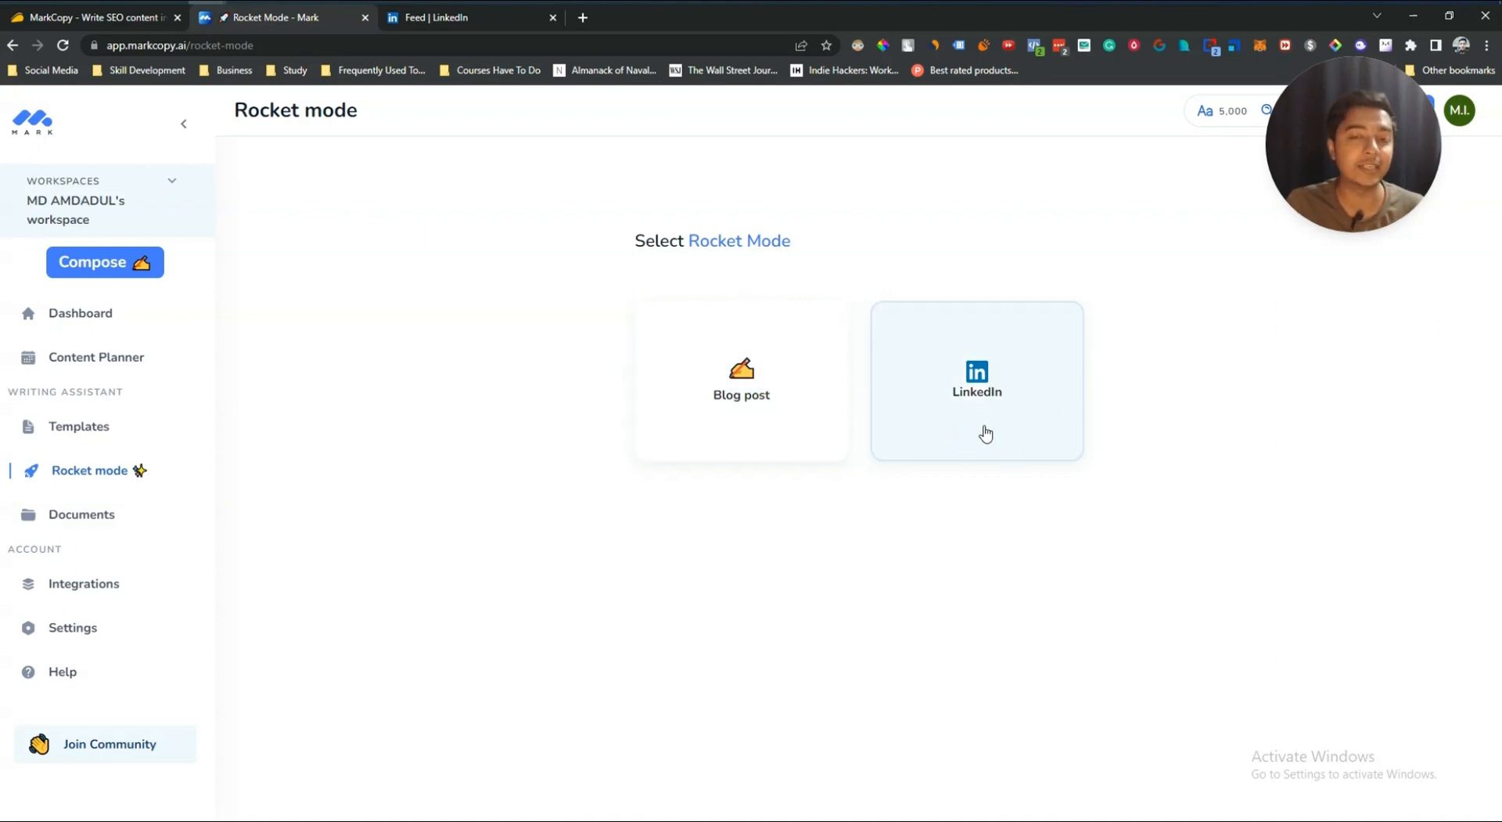
pyautogui.click(716, 397)
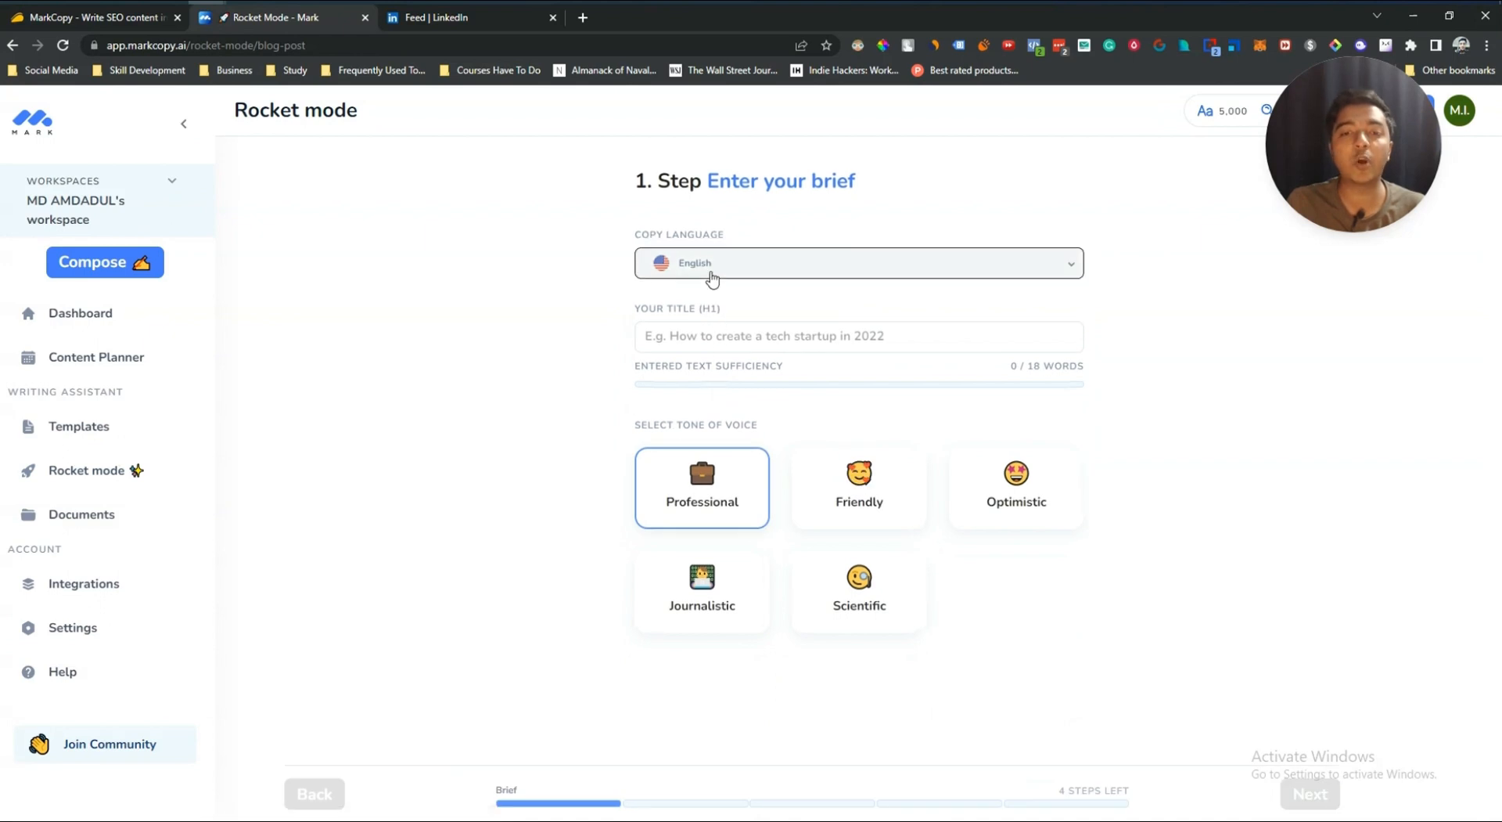
pyautogui.click(712, 275)
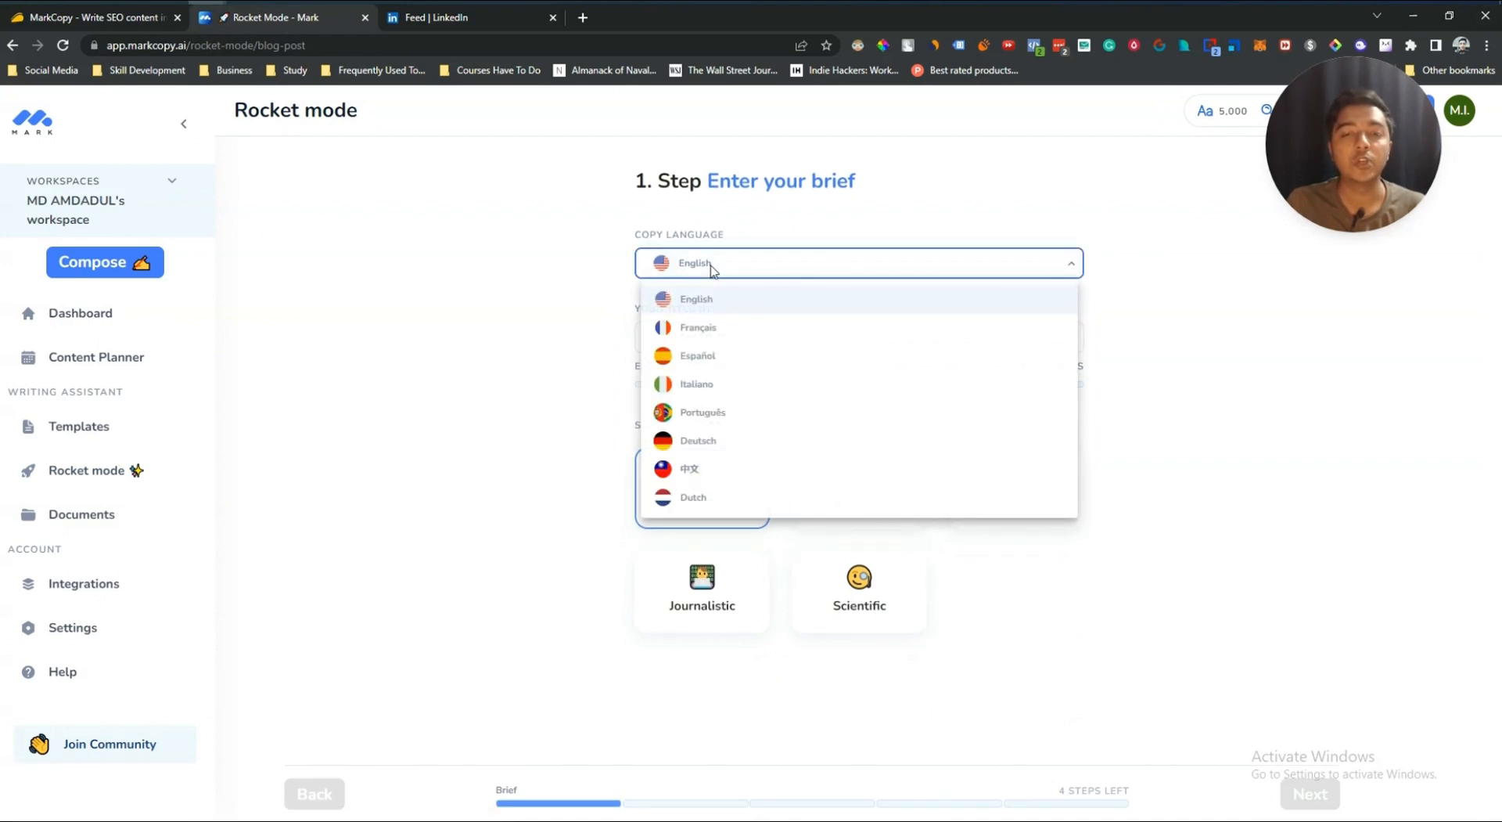
pyautogui.click(524, 296)
# Step: Enter the title "Benefits of drinking green tea", fixing the spelling of Benefits, pick the Optimistic tone and continue
pyautogui.click(773, 334)
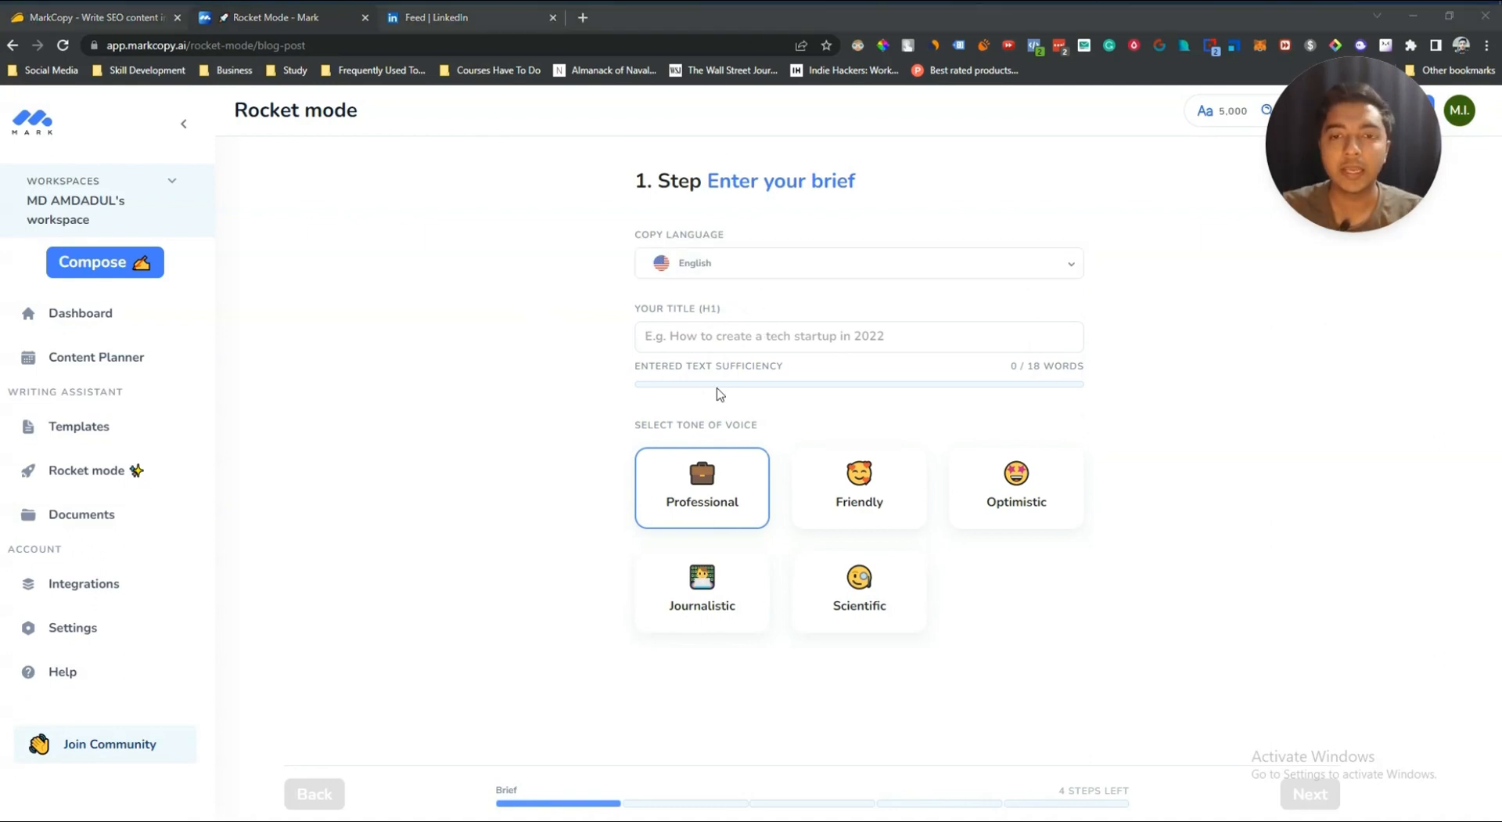
pyautogui.click(715, 335)
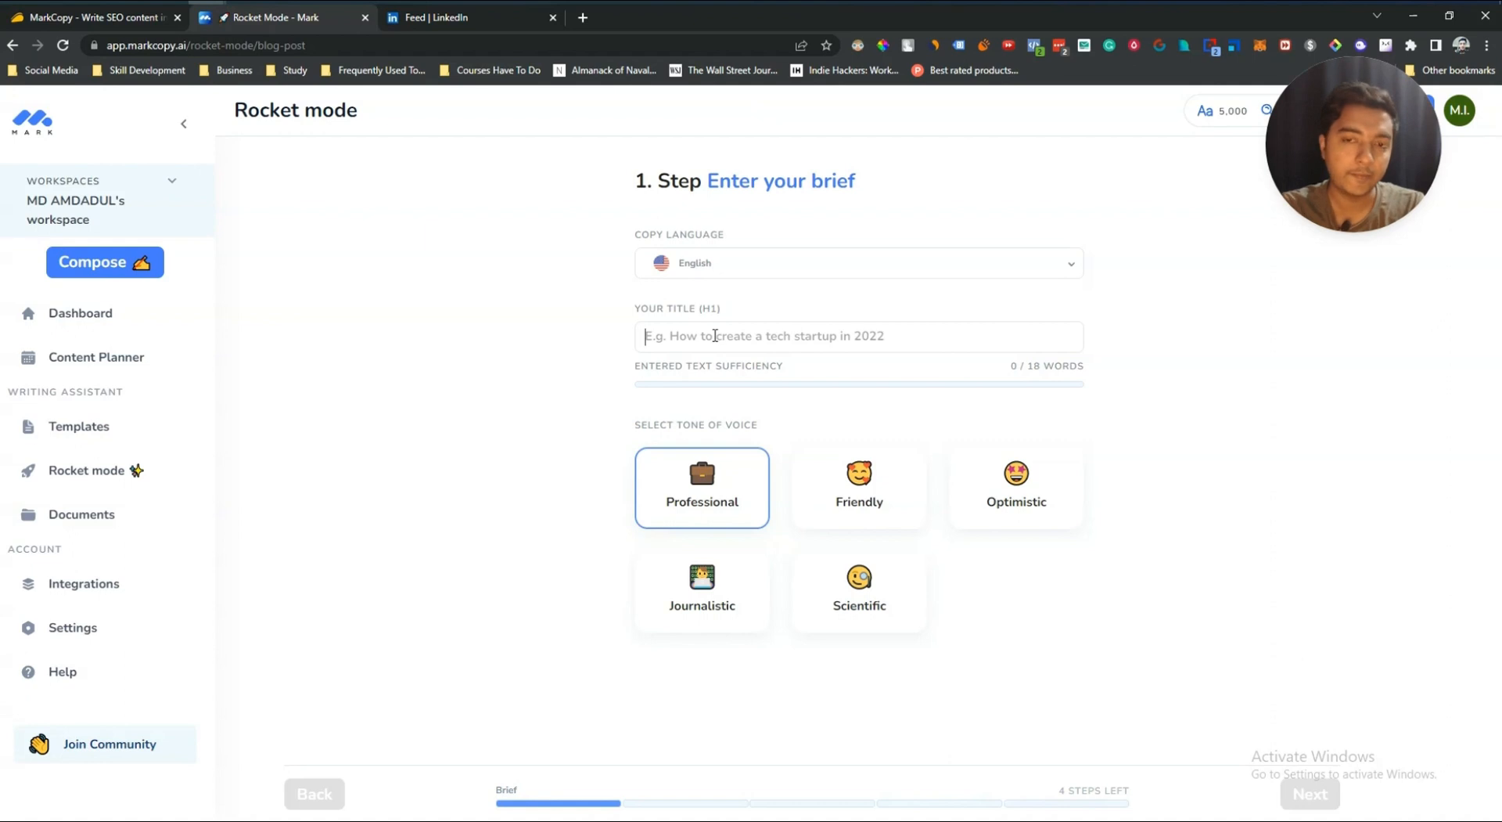
pyautogui.write('Benifits of drinking green tea')
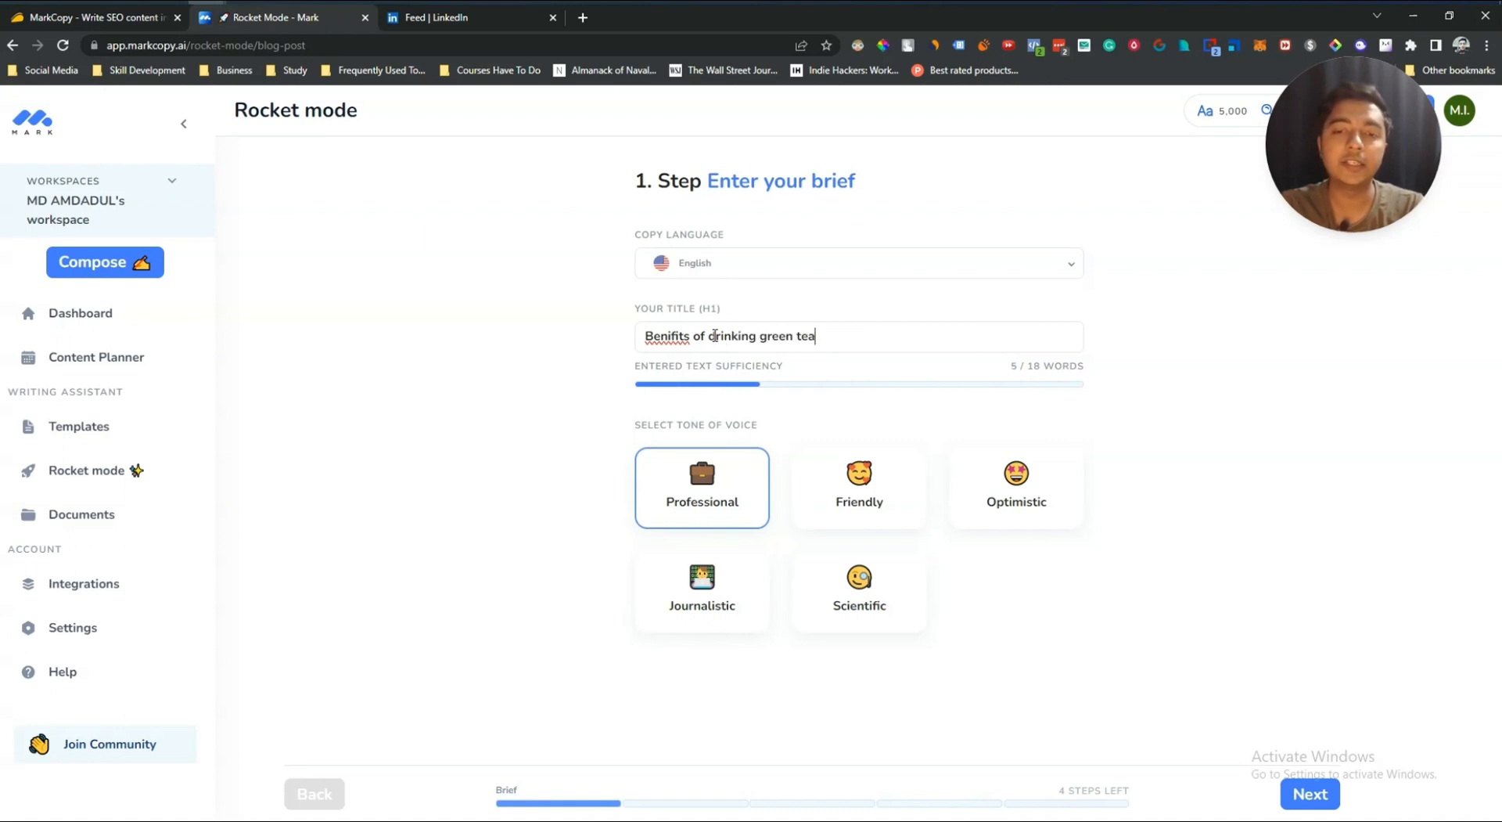
pyautogui.rightClick(675, 336)
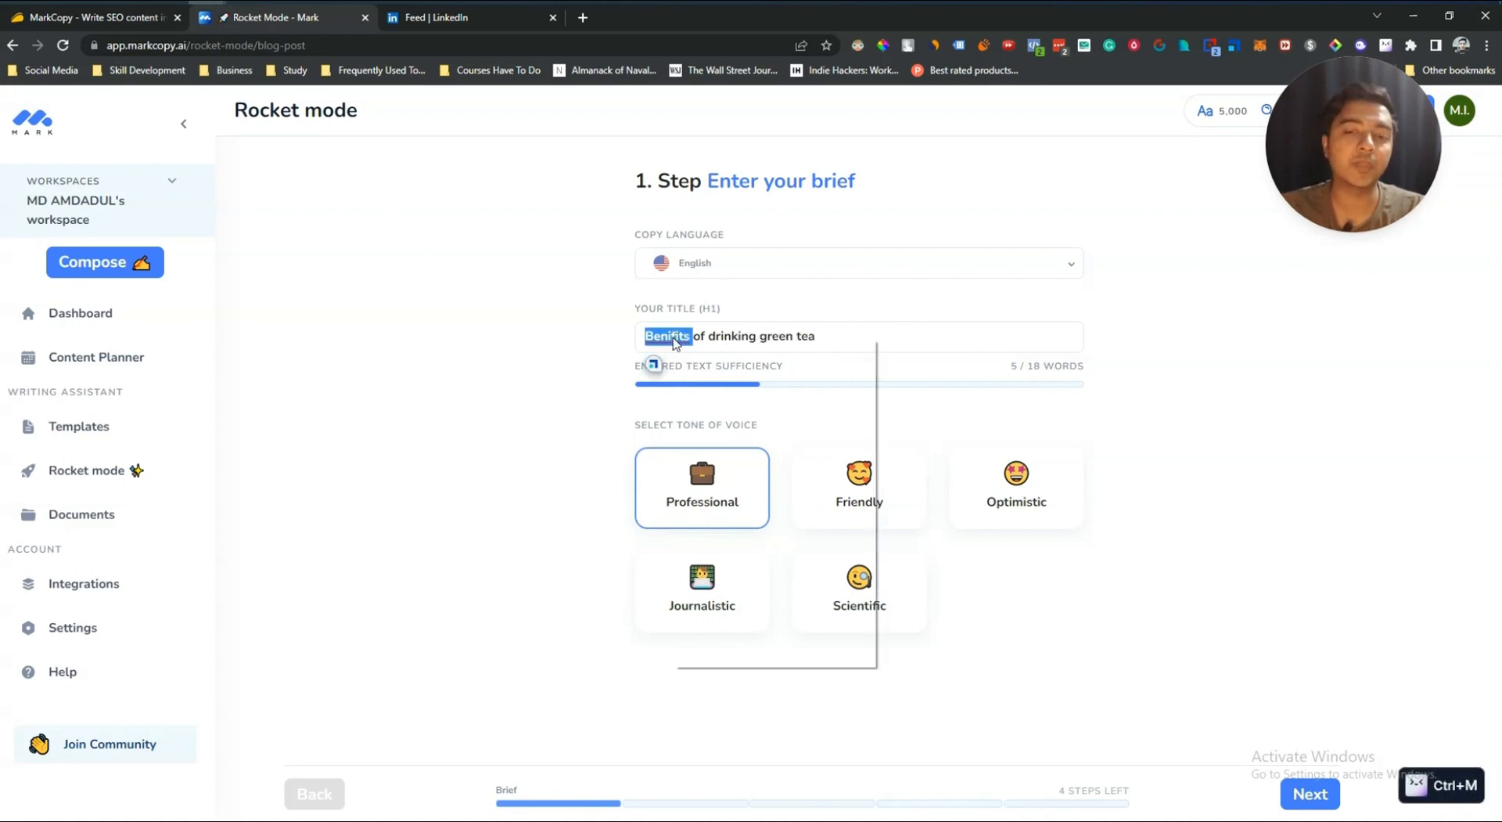
pyautogui.click(715, 350)
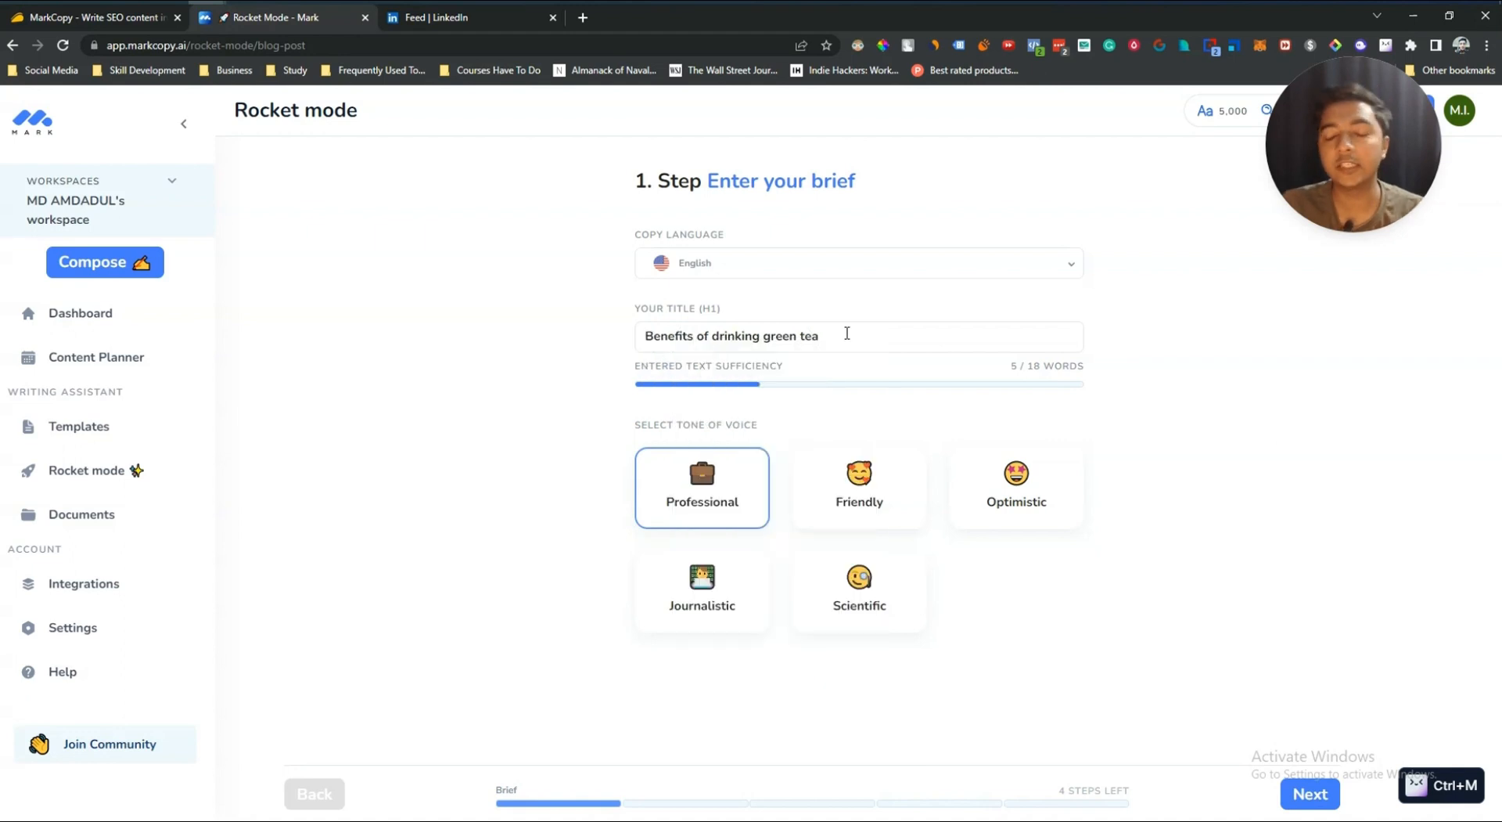
pyautogui.moveTo(839, 334); pyautogui.dragTo(640, 335)
pyautogui.click(615, 335)
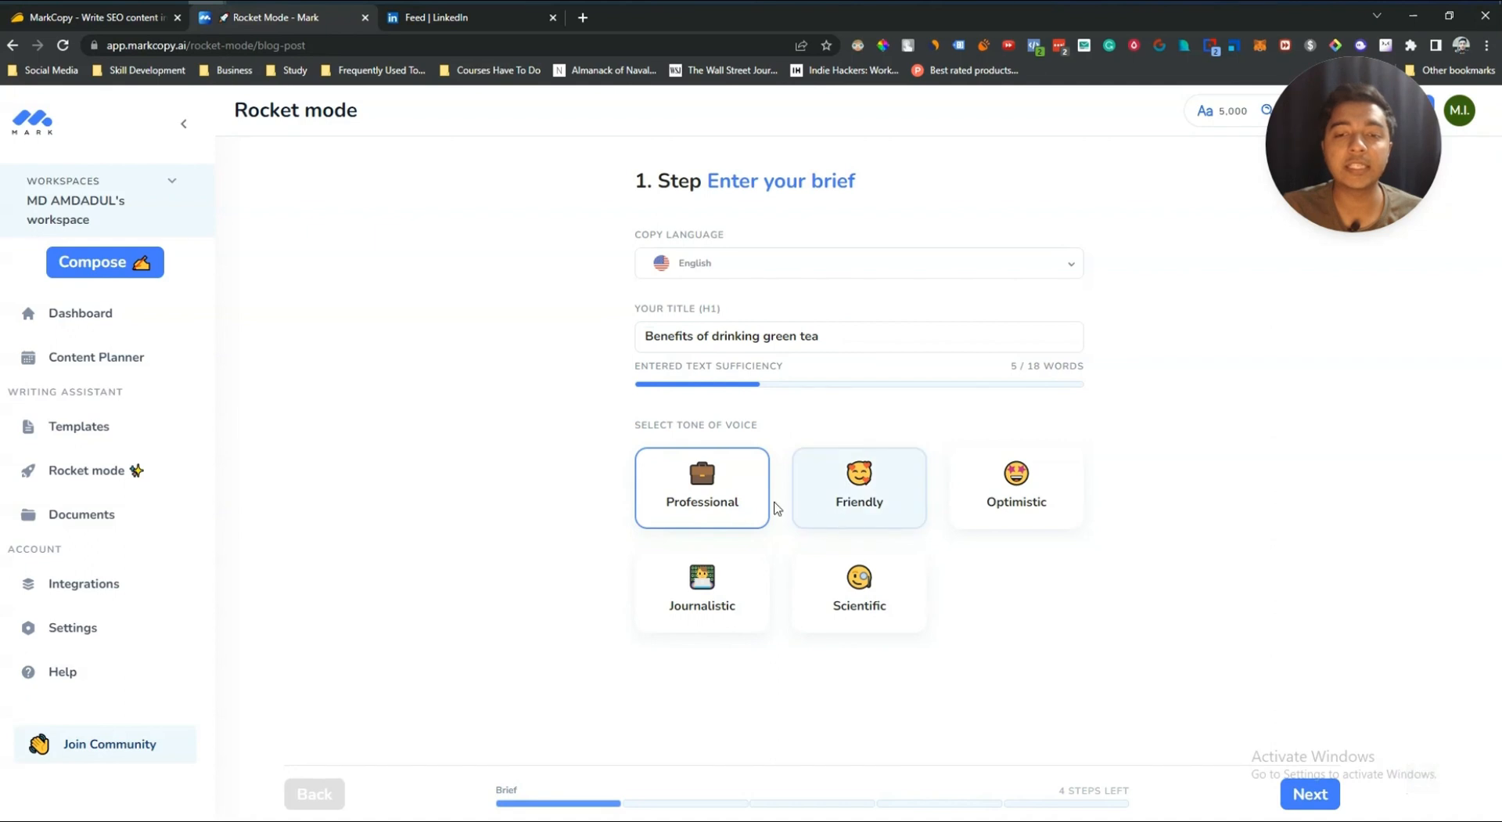
pyautogui.click(988, 523)
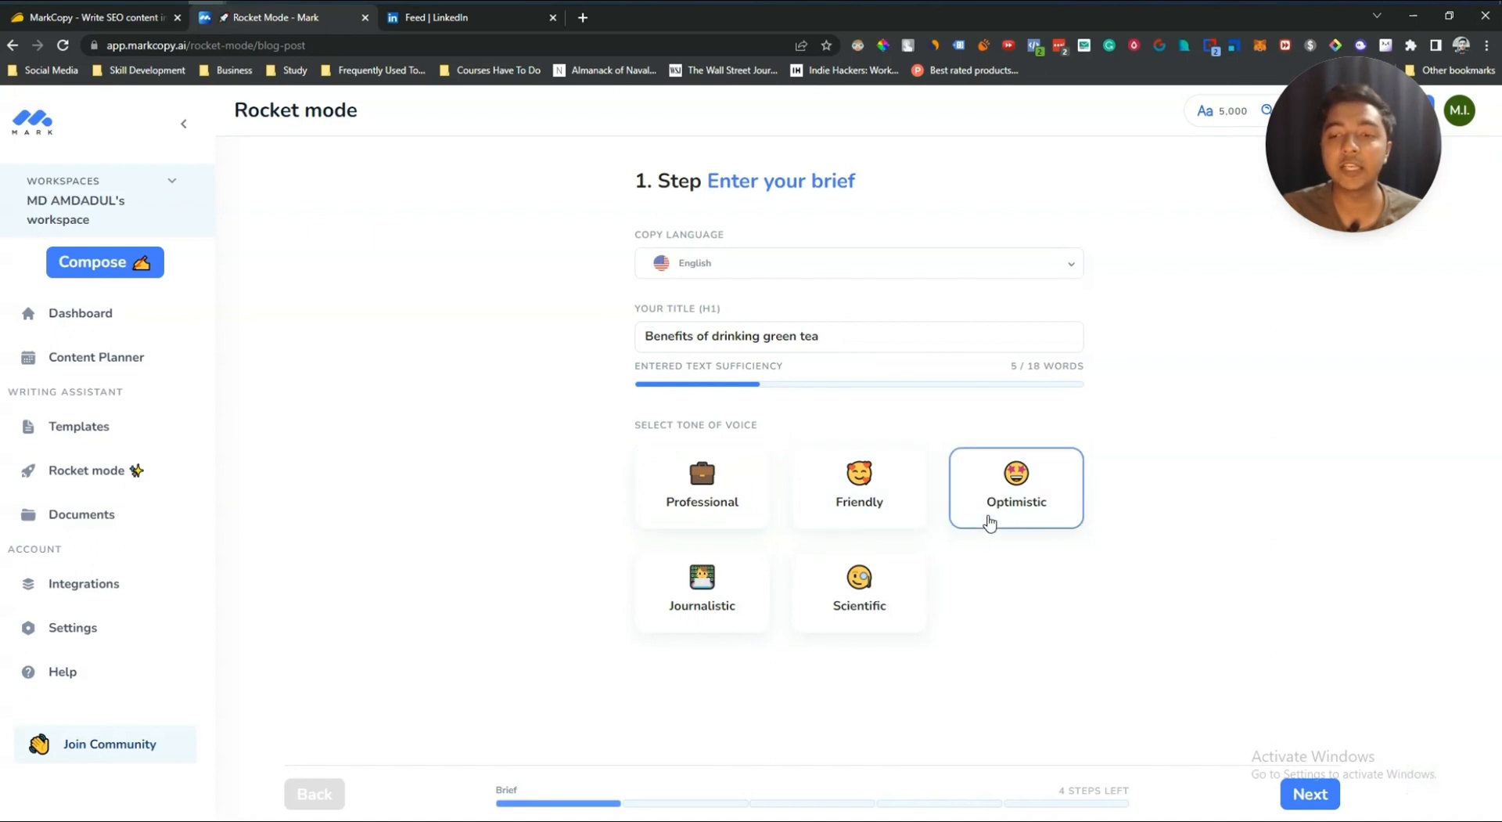
pyautogui.click(1289, 794)
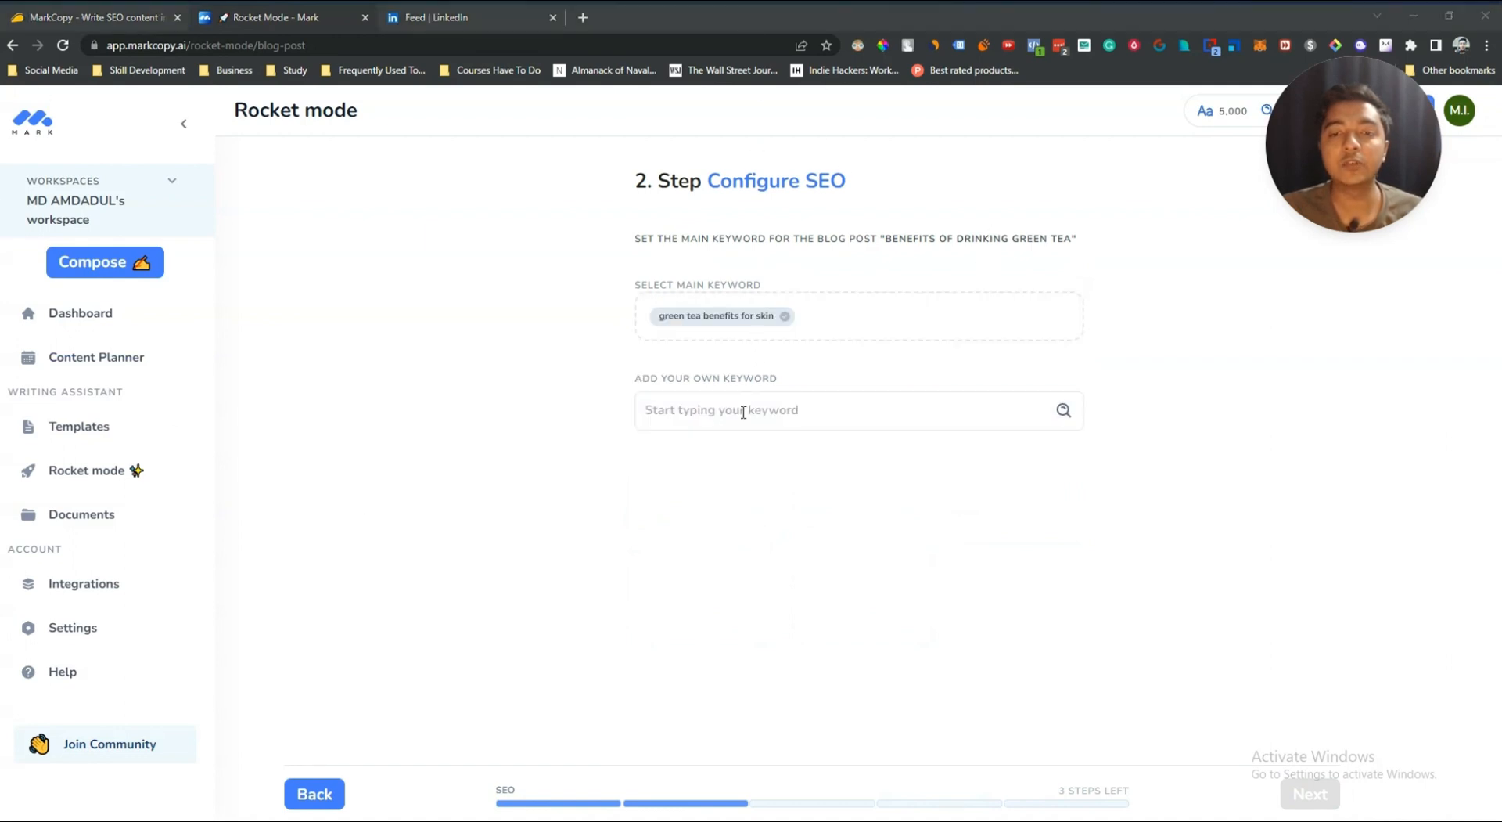
# Step: Select "green tea benefits for skin" as the main keyword and inspect its keyword statistics
pyautogui.click(743, 411)
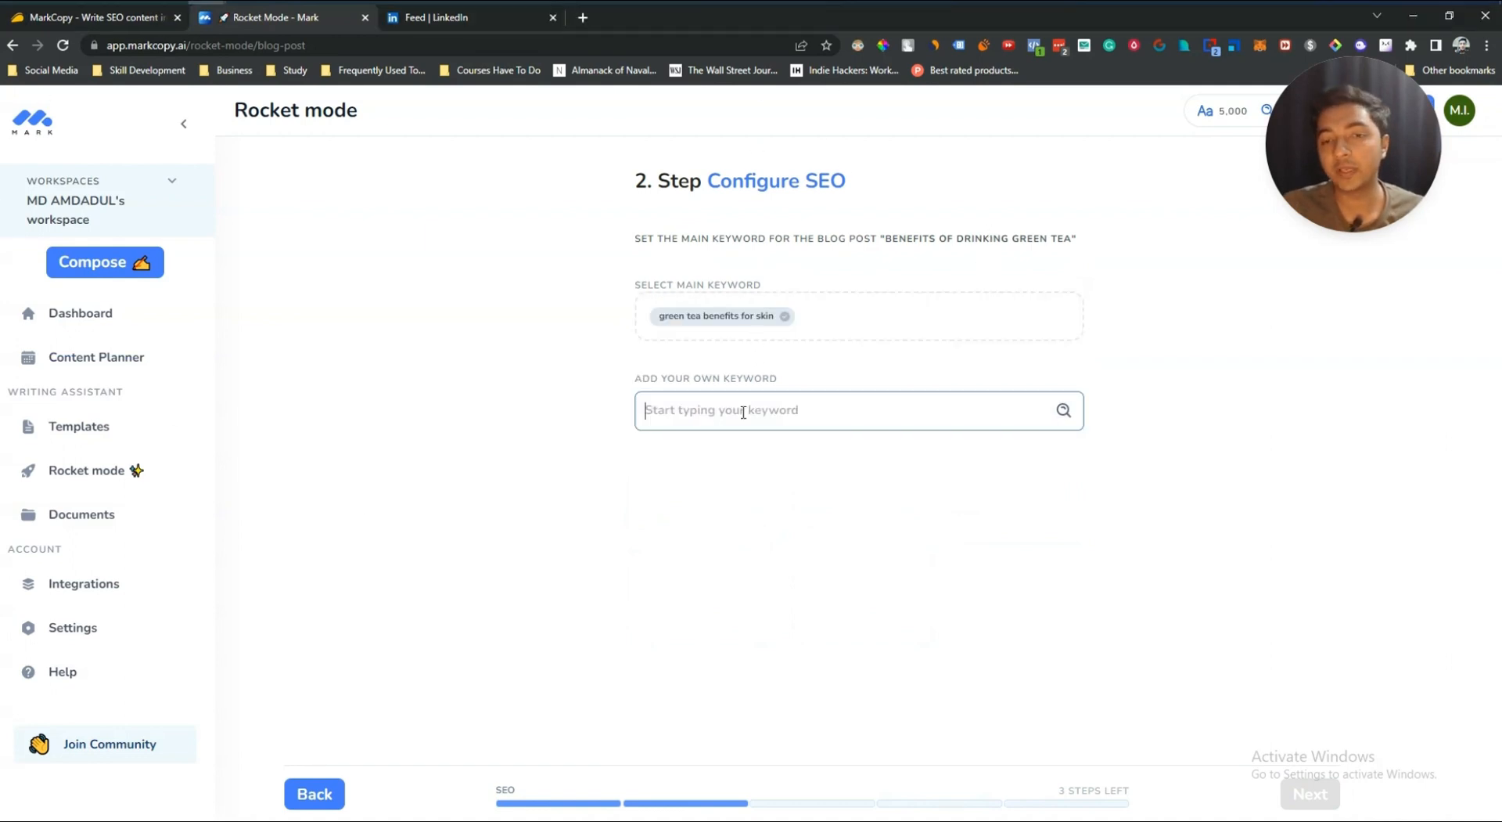
pyautogui.click(679, 353)
pyautogui.moveTo(701, 317)
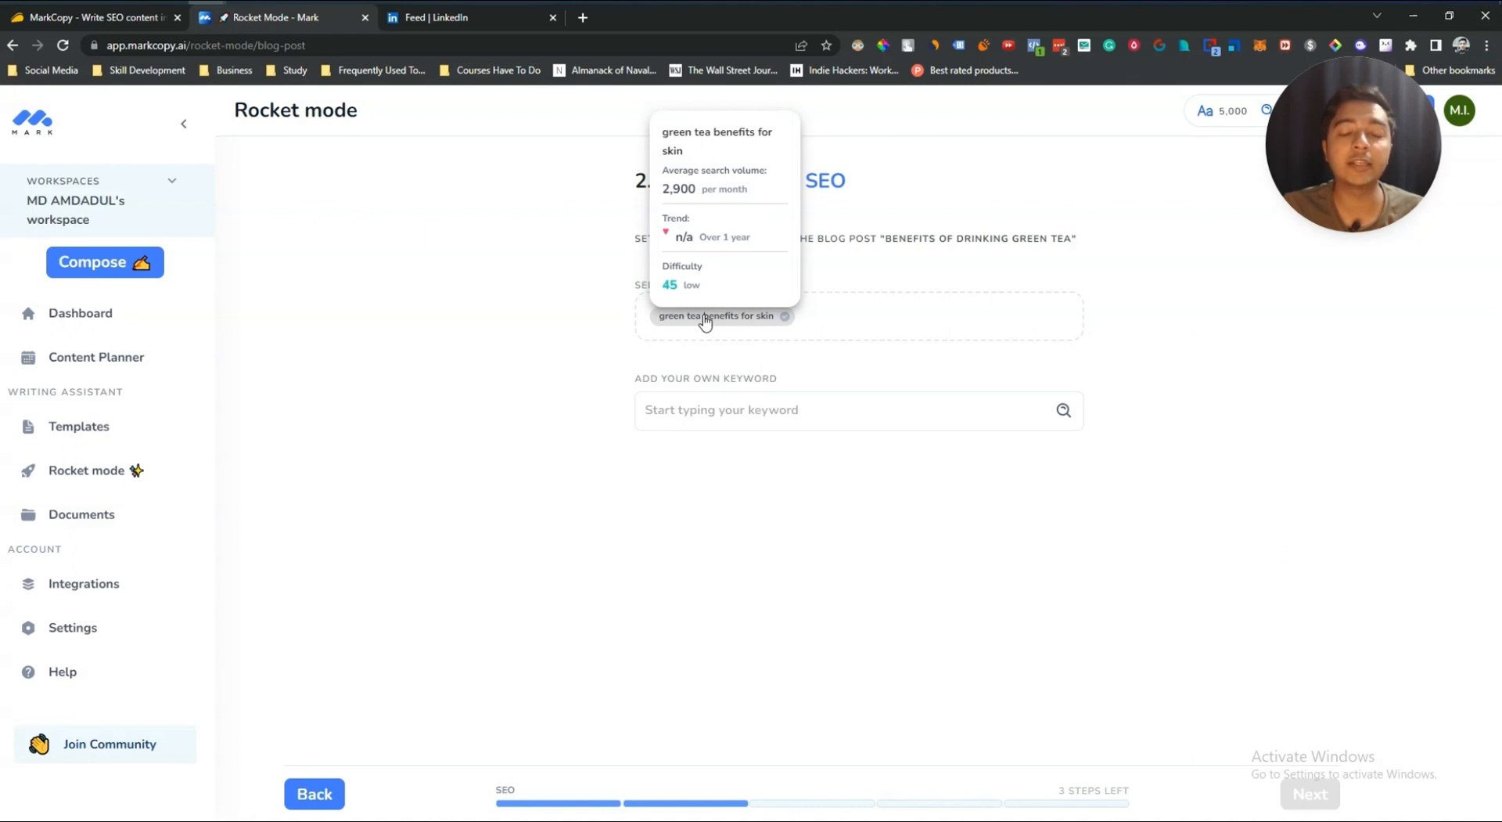
# Step: Search keywords for "green tea", add weight loss, side effects and benefits for stomach keywords, then continue to the outline
pyautogui.click(722, 401)
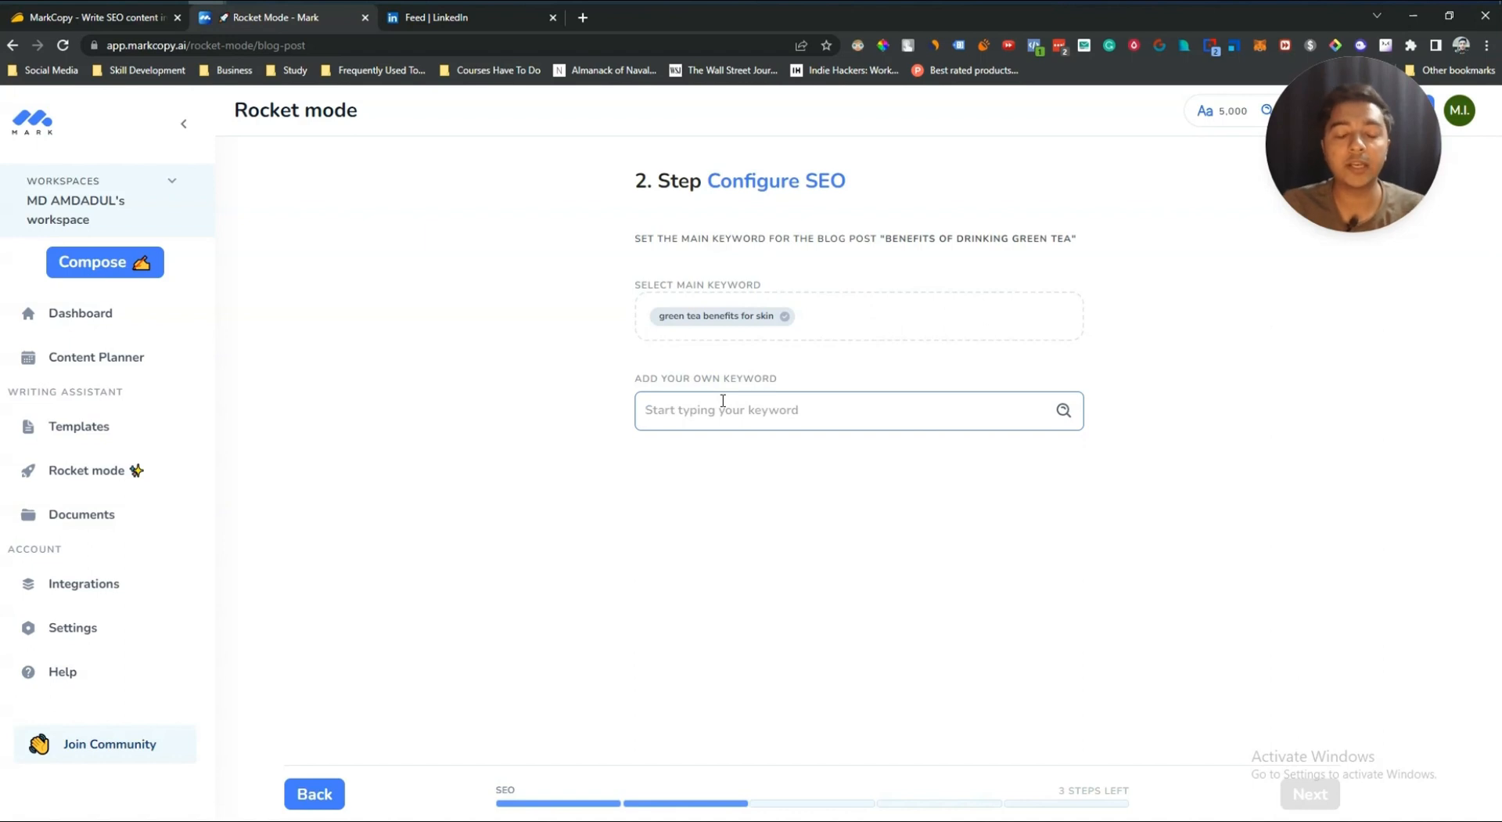
pyautogui.write('green tea')
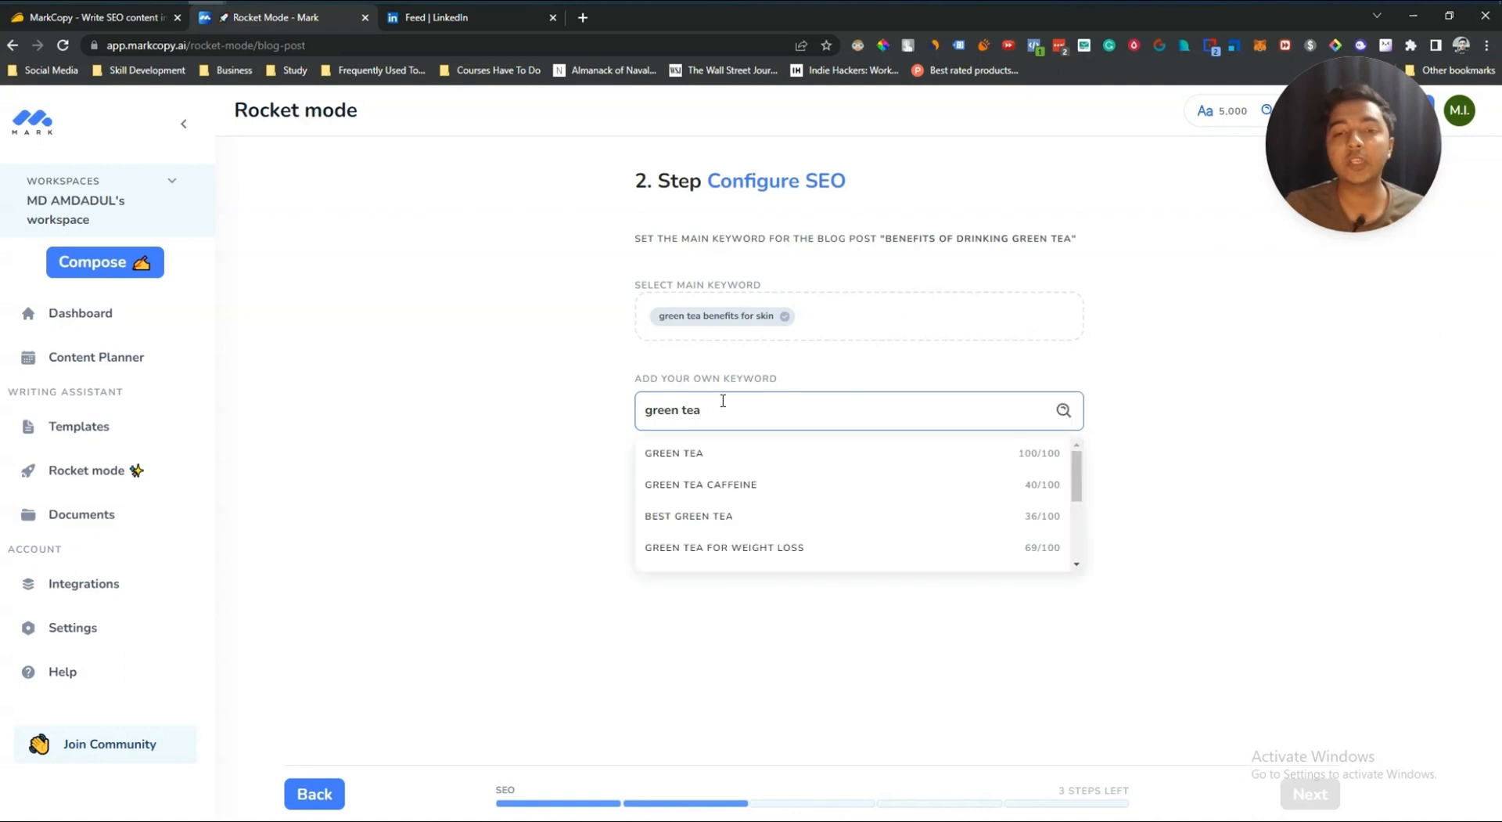
pyautogui.click(748, 546)
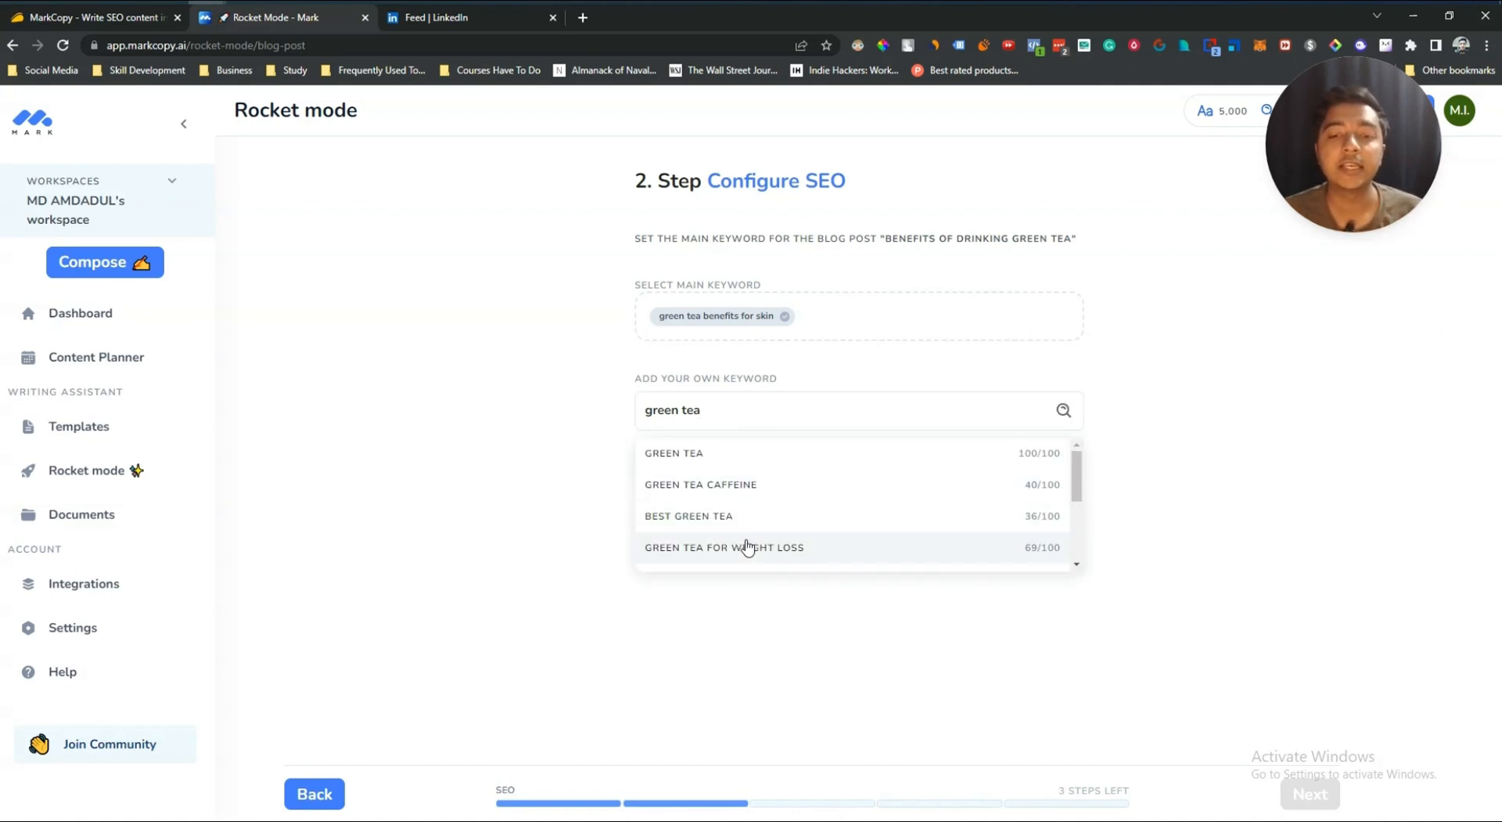
pyautogui.scroll(-1, 799, 530)
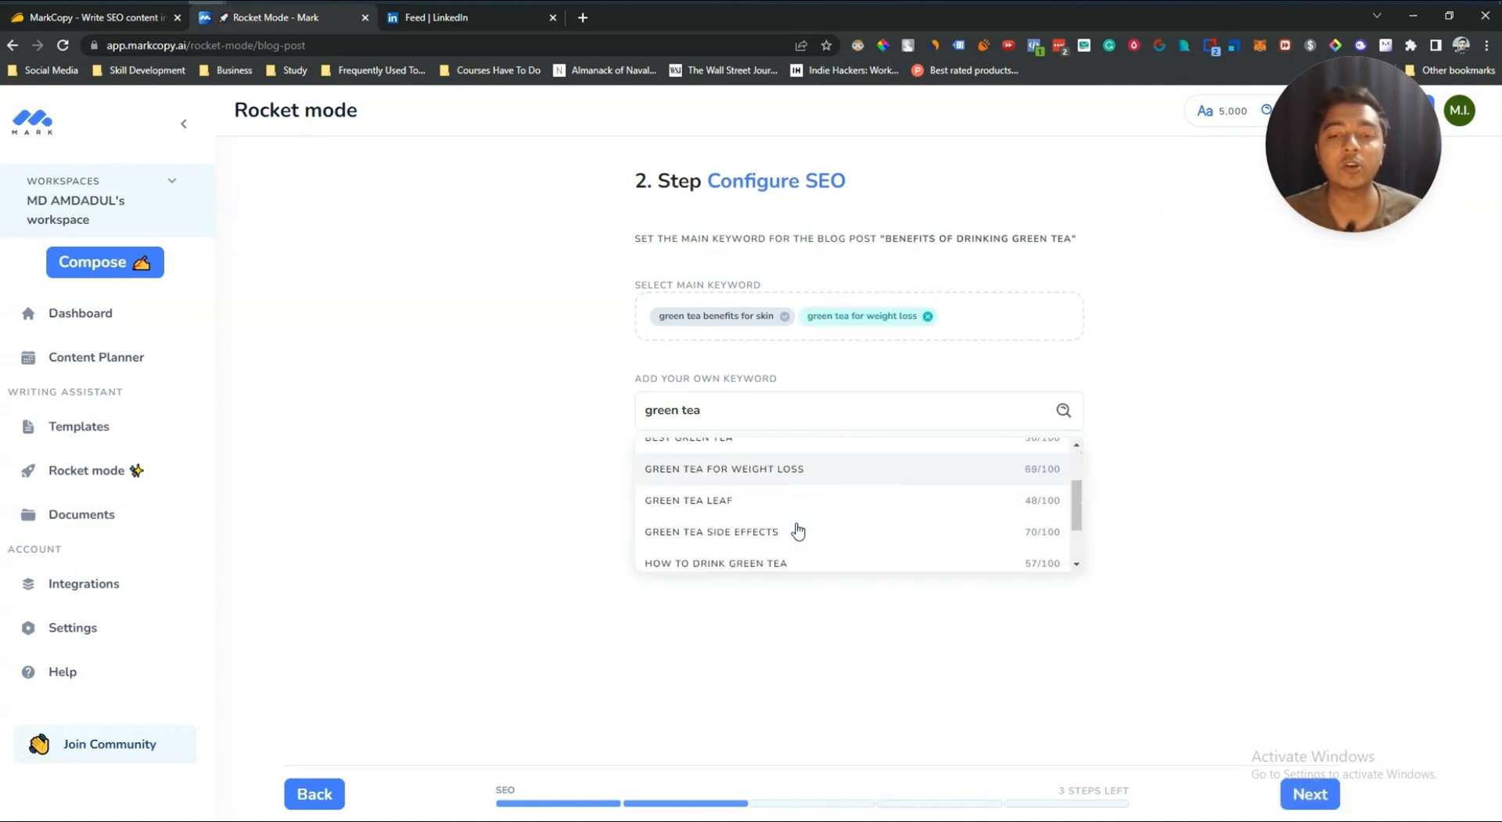
pyautogui.click(734, 542)
pyautogui.scroll(-2, 740, 516)
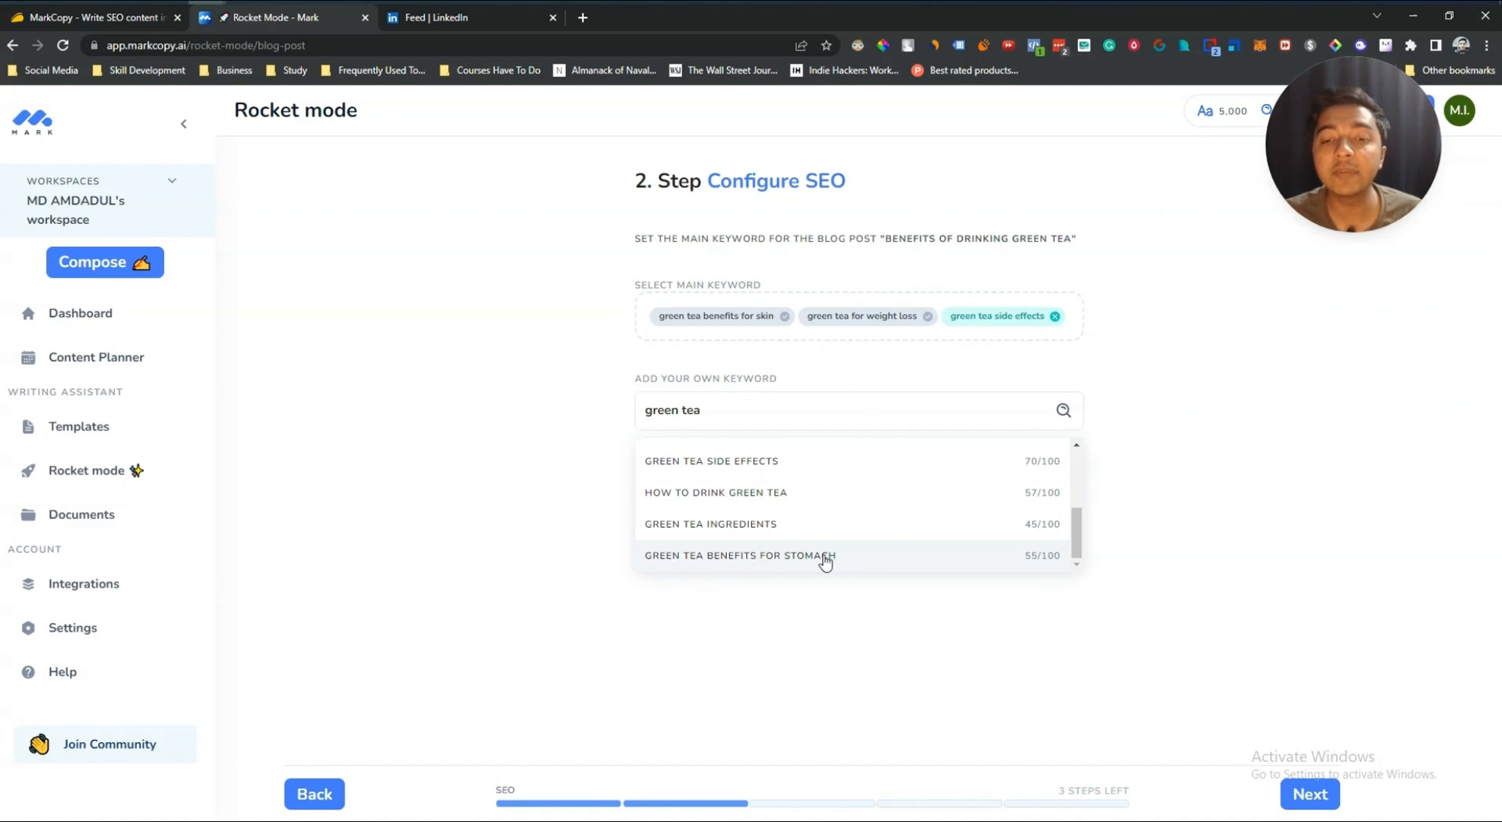
pyautogui.click(705, 559)
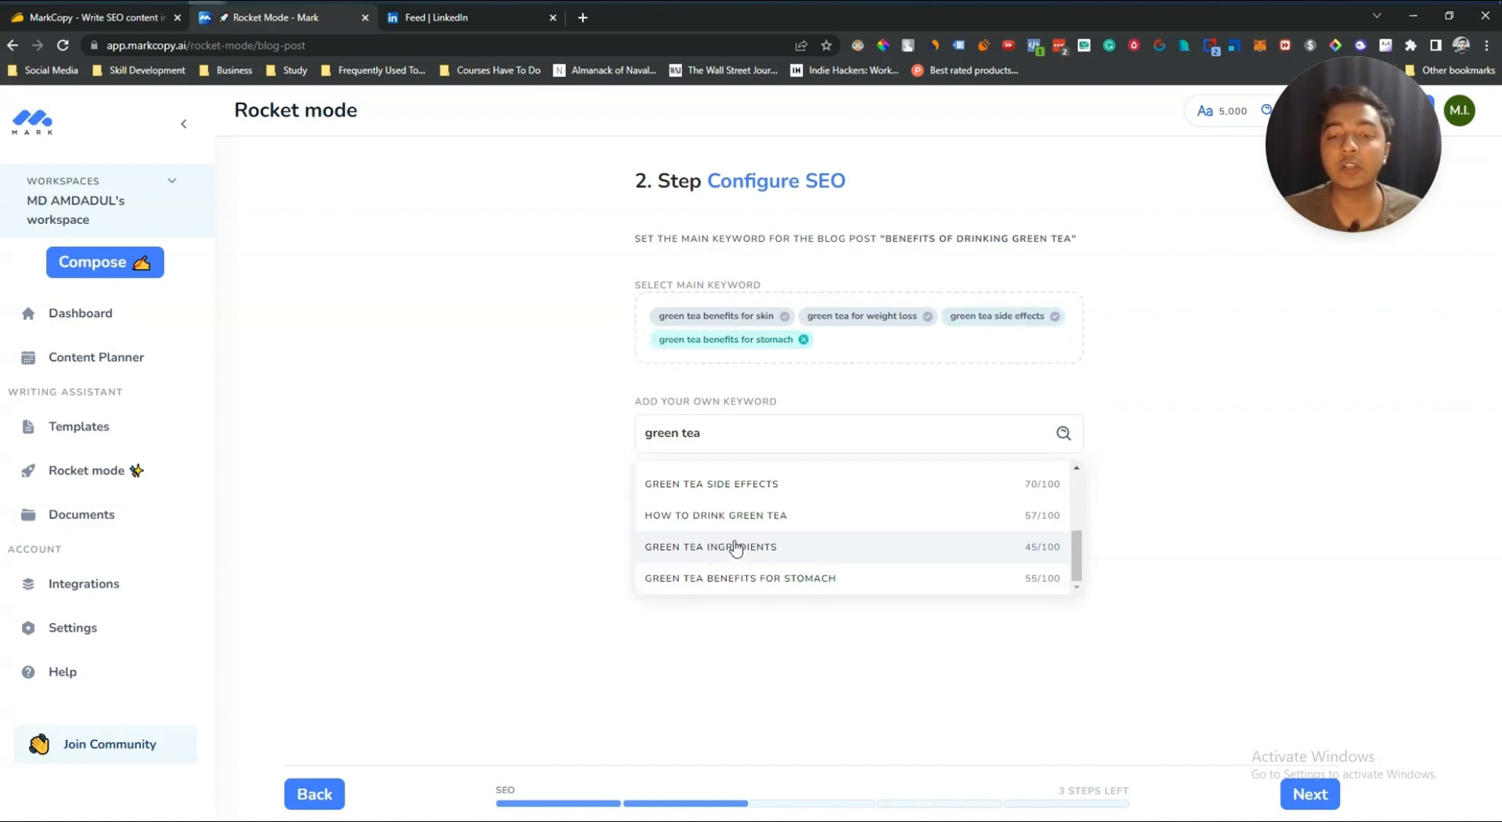
pyautogui.scroll(5, 805, 540)
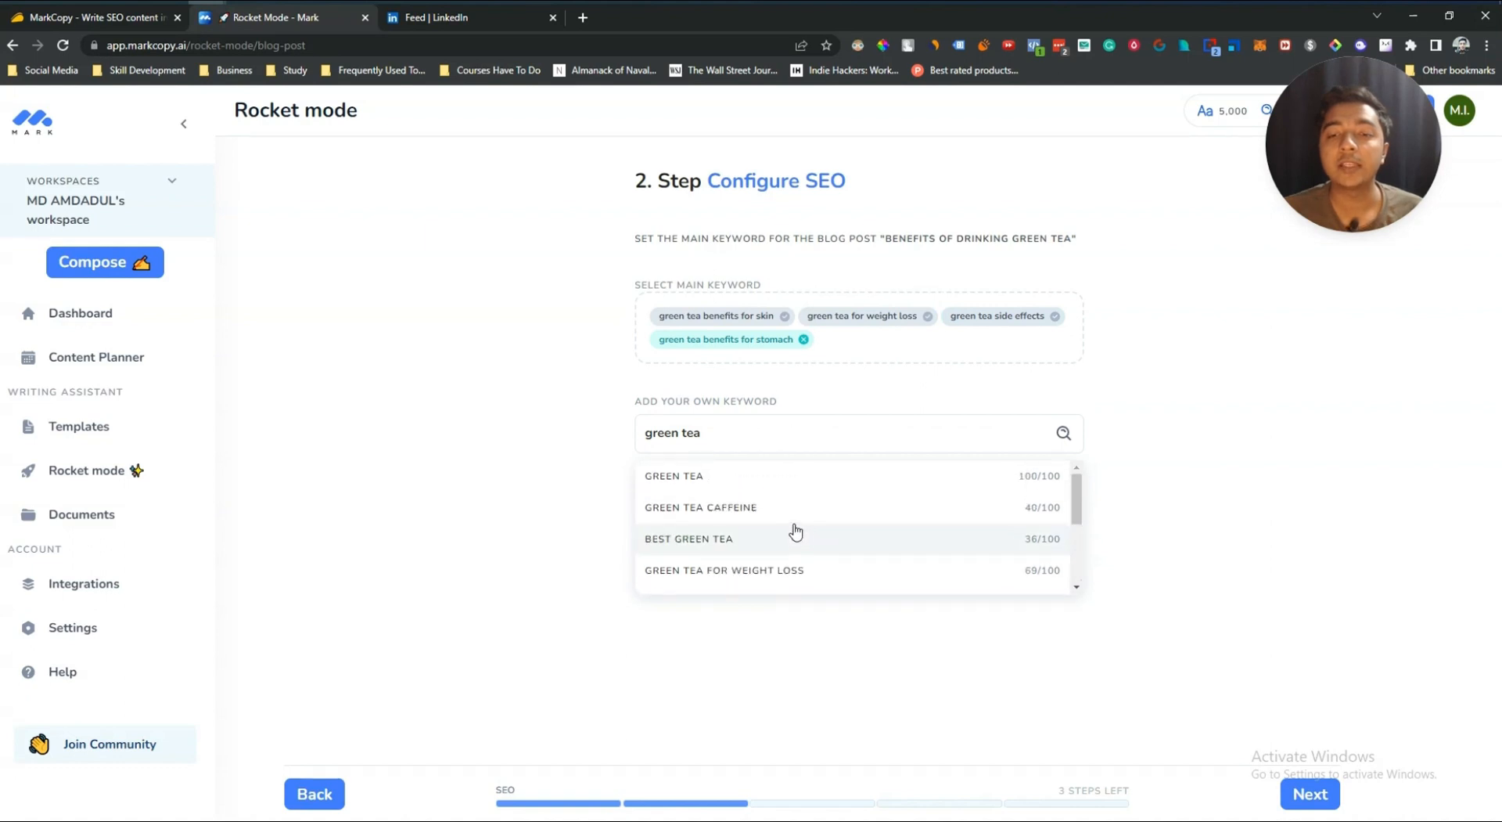
pyautogui.click(1172, 441)
pyautogui.moveTo(763, 344)
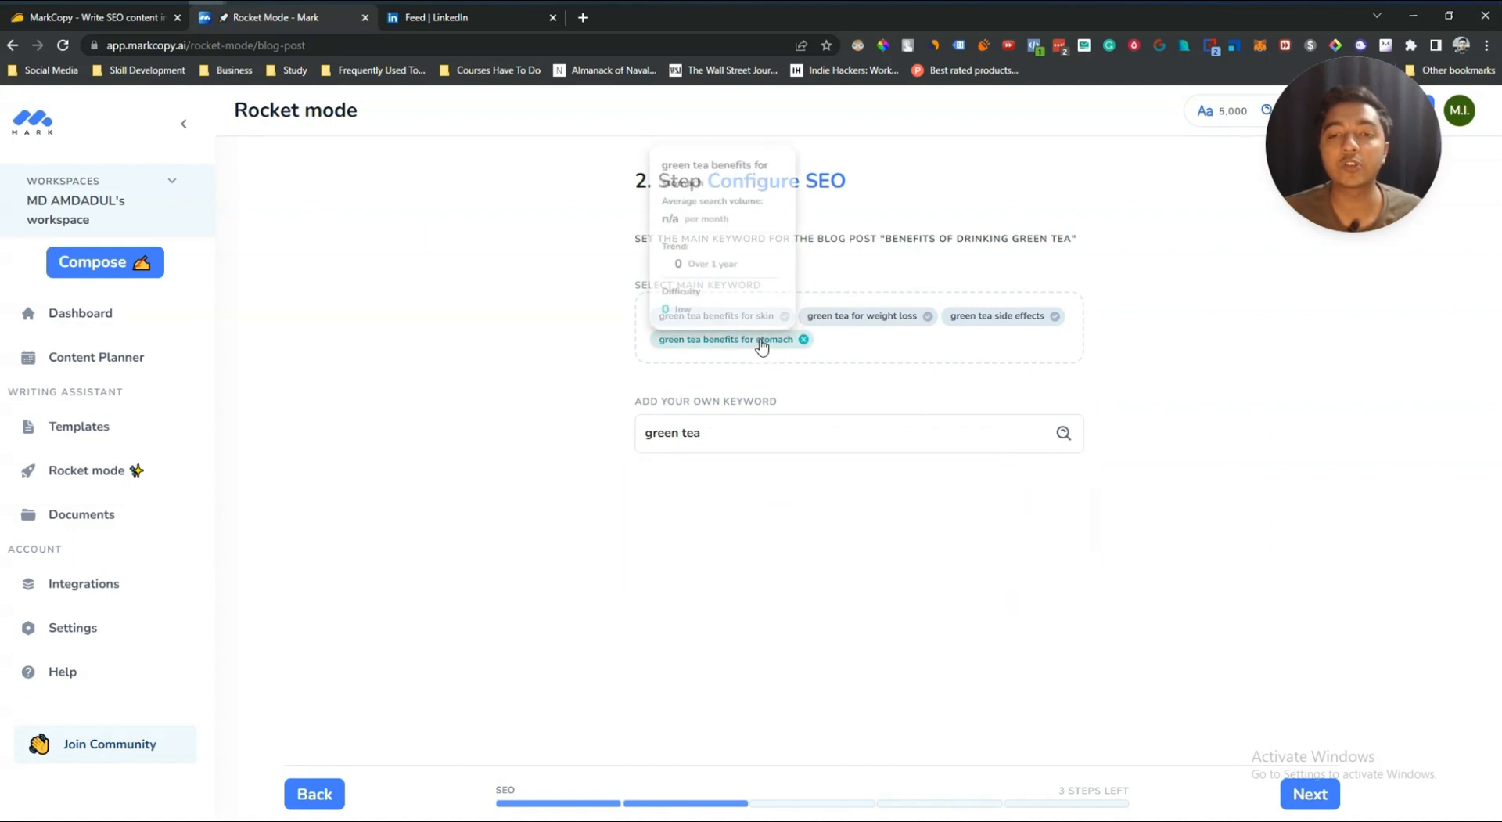
pyautogui.click(1309, 791)
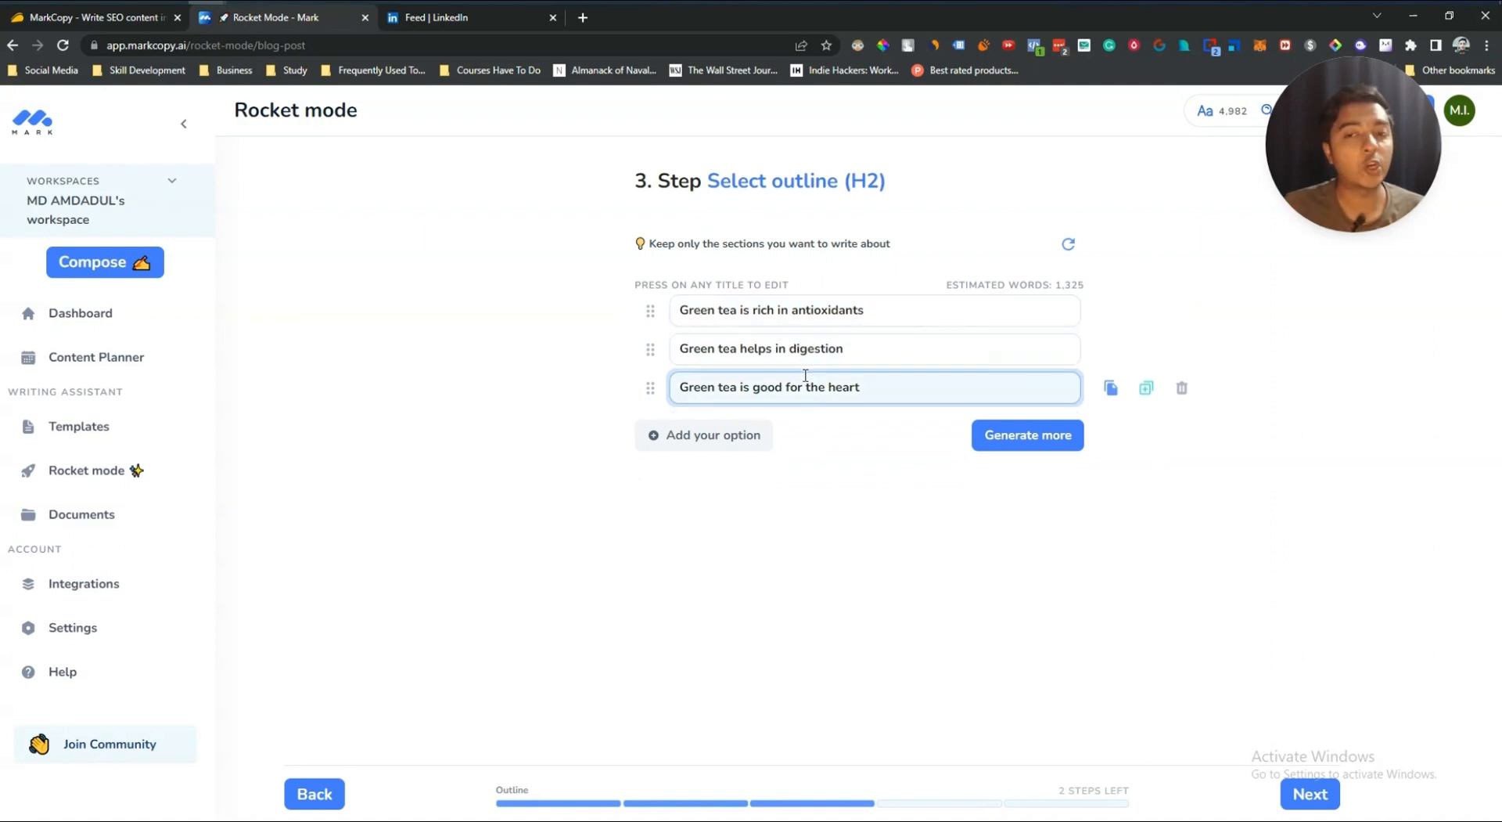
# Step: Generate more H2 outline sections for the blog post
pyautogui.click(999, 436)
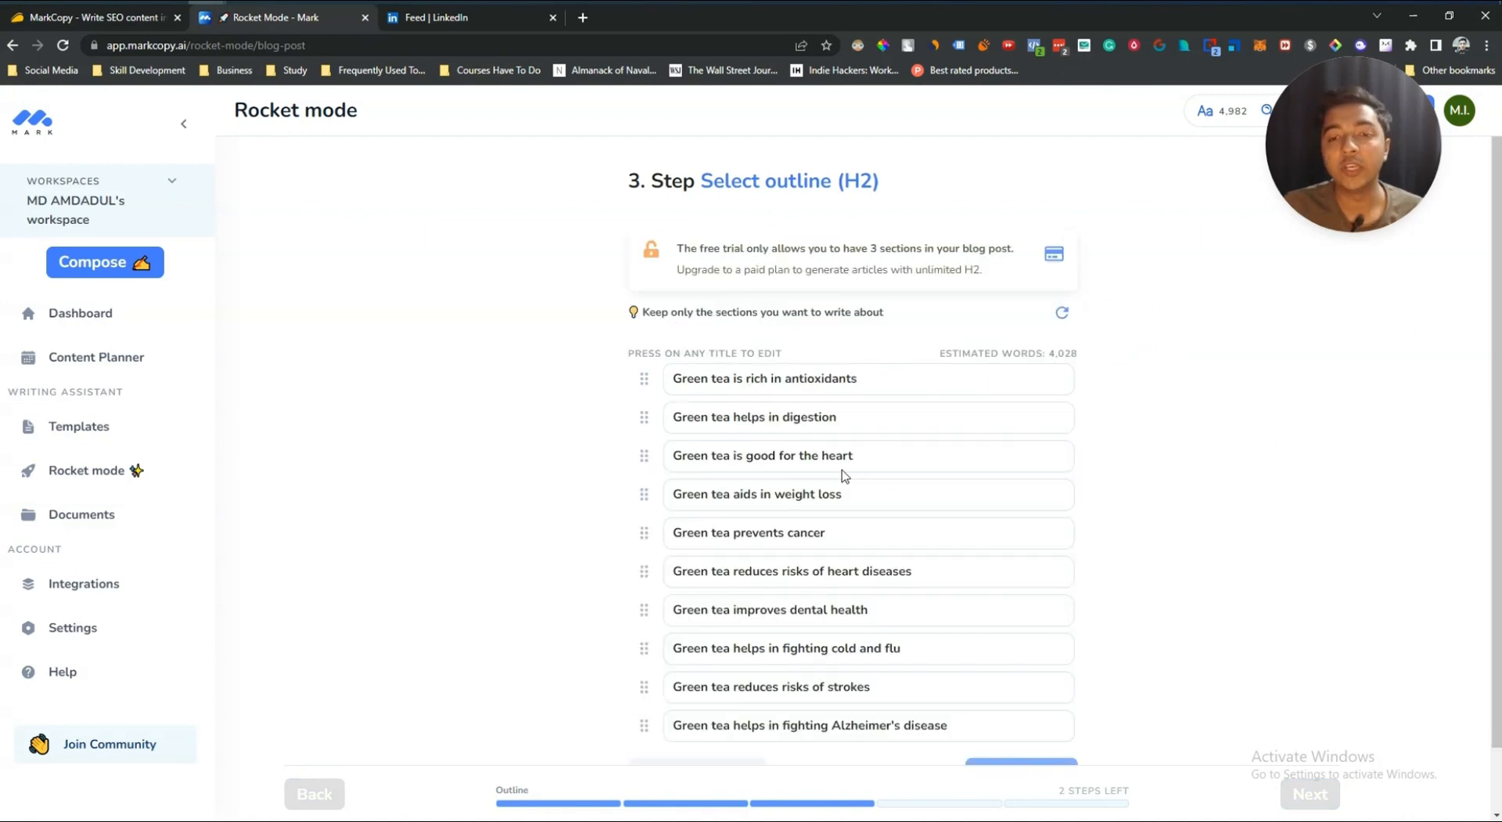
pyautogui.scroll(-1, 763, 509)
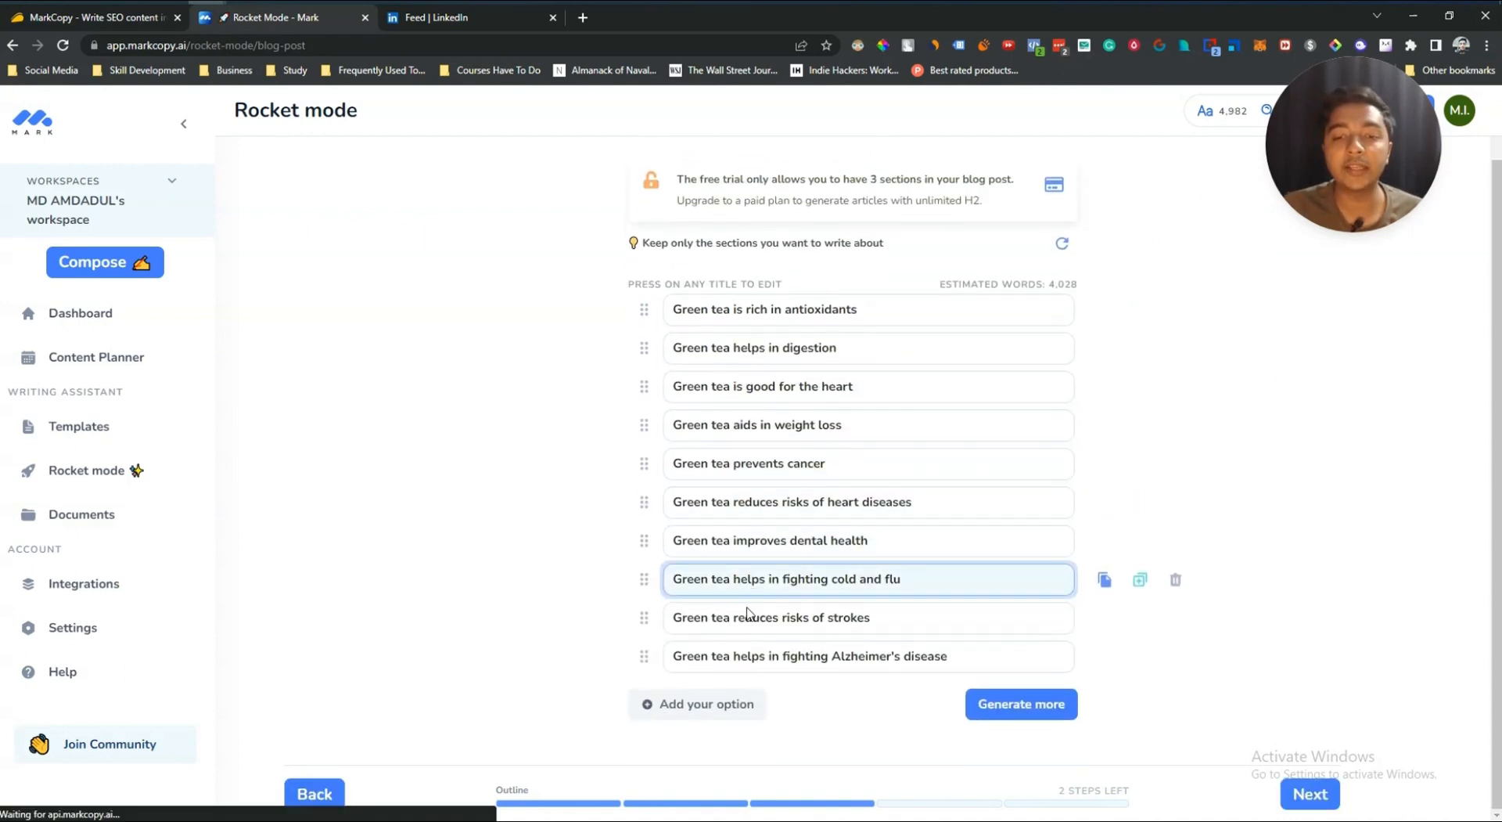
pyautogui.click(698, 707)
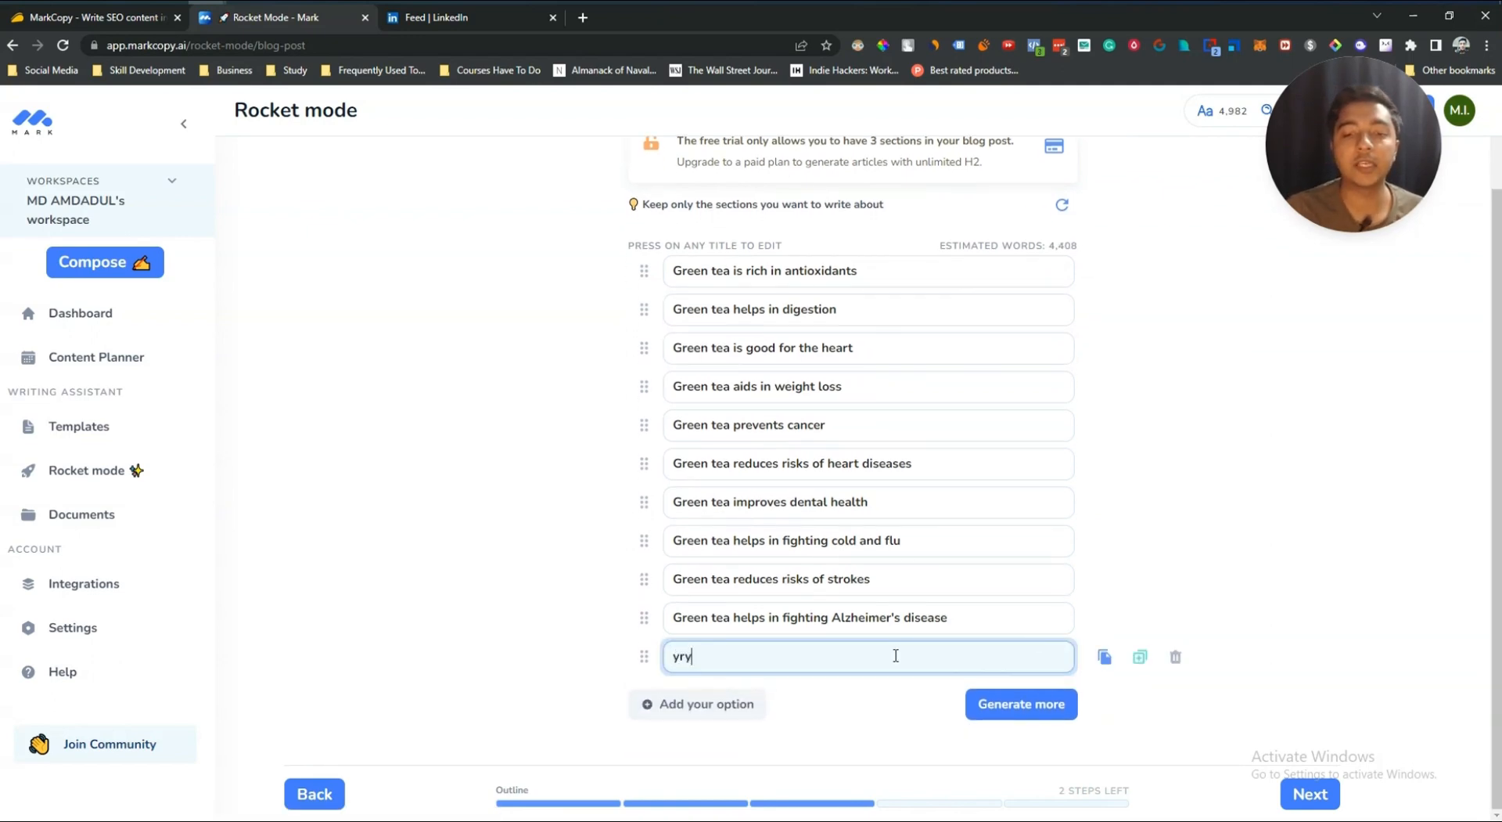
pyautogui.click(1175, 663)
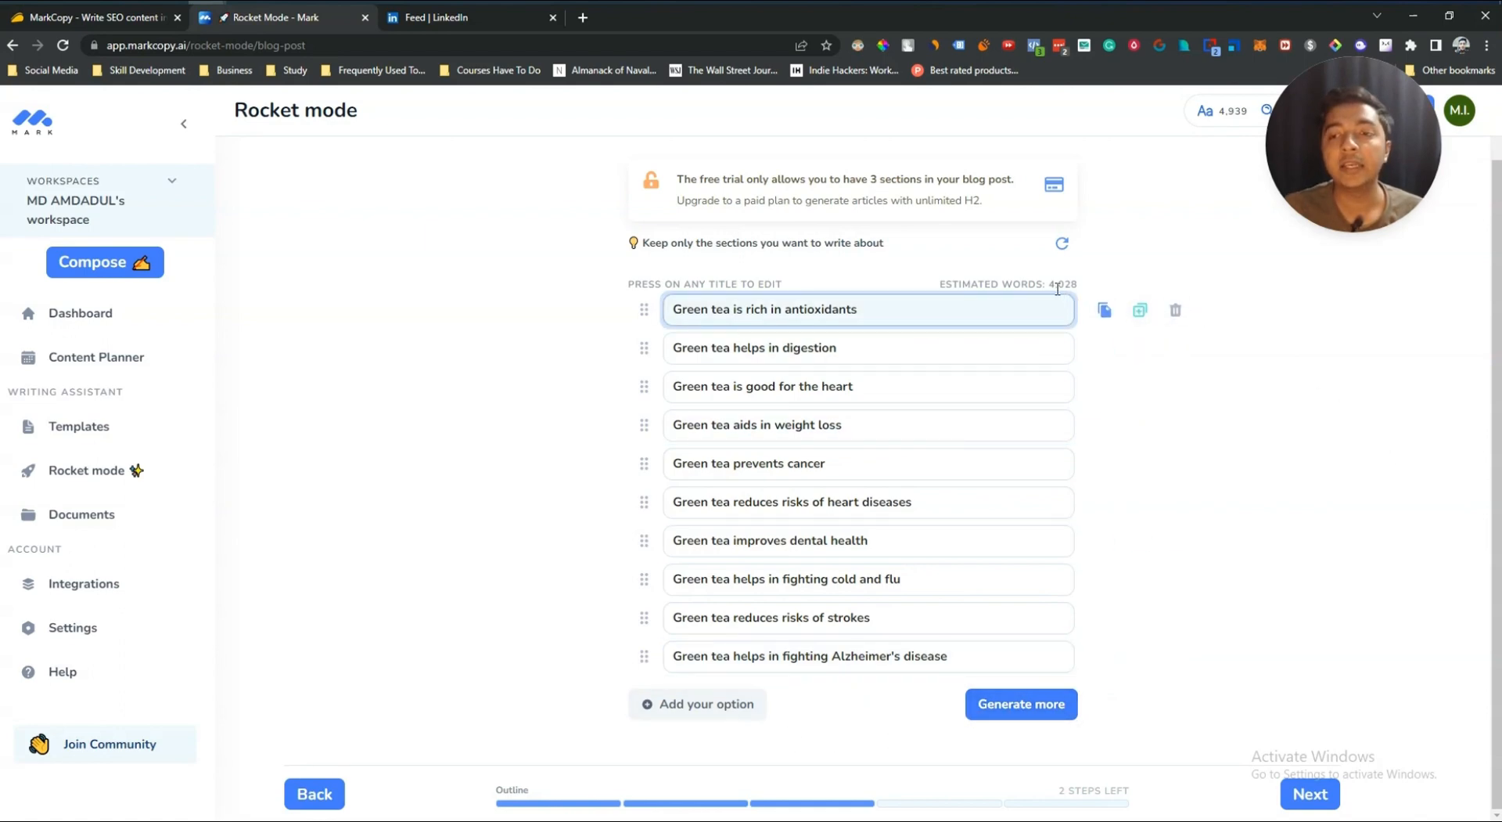
# Step: Delete the dental health, strokes and heart diseases sections from the outline and continue to sub-sections
pyautogui.moveTo(1051, 285); pyautogui.dragTo(1089, 287)
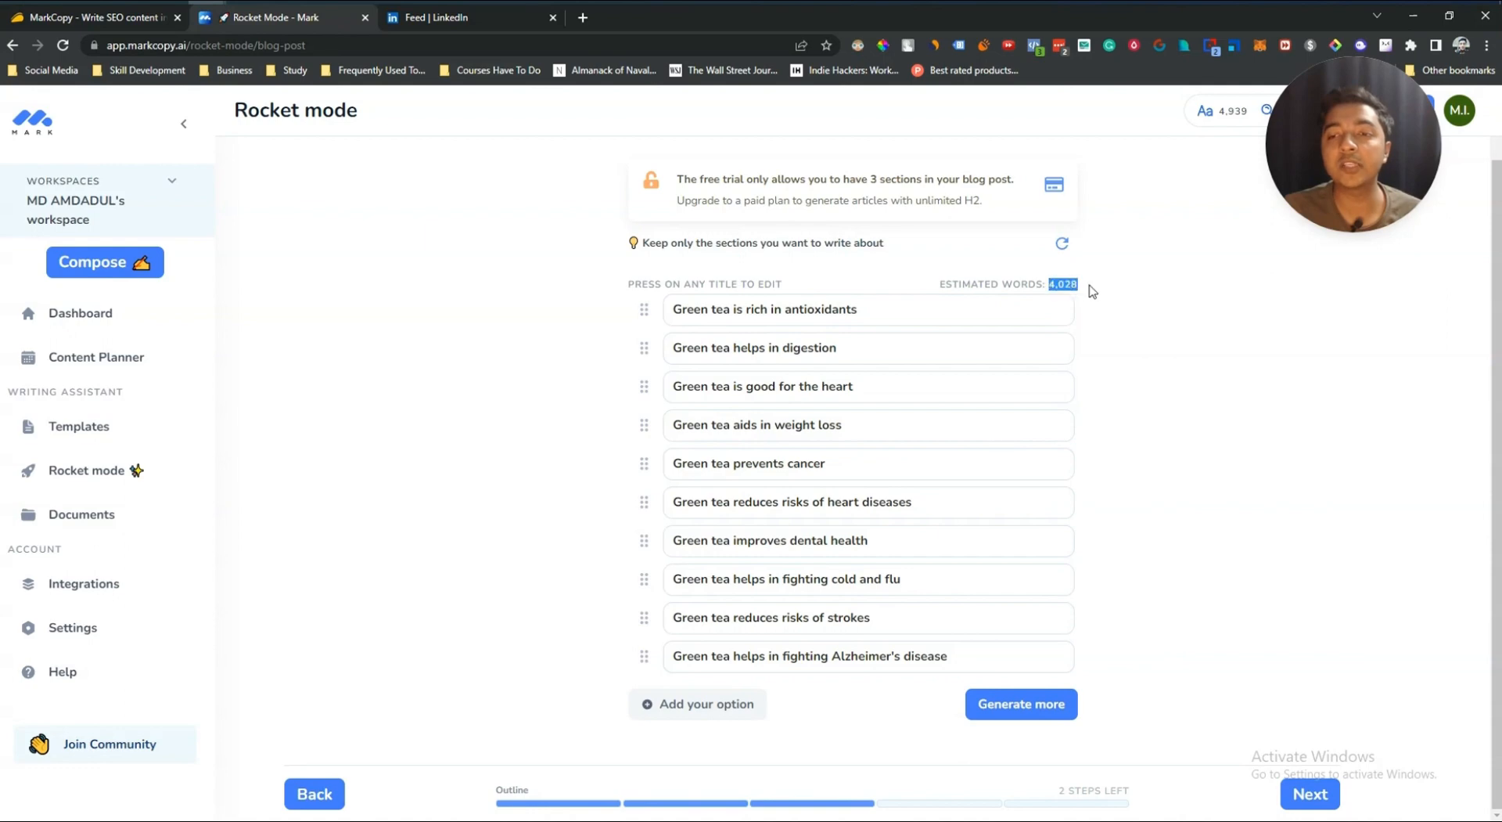
pyautogui.hotkey('ctrl', 'm')
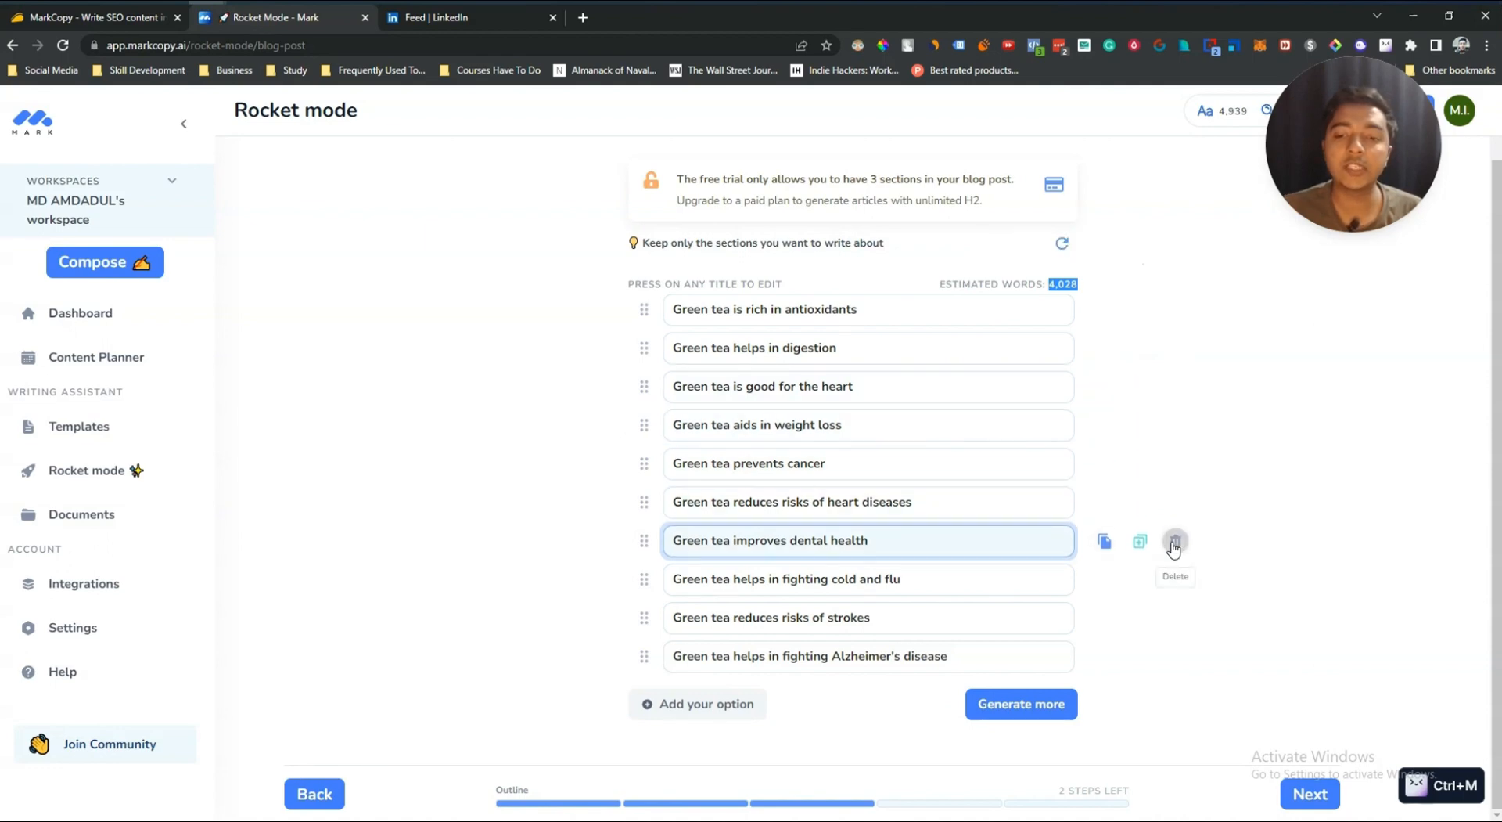
pyautogui.click(1173, 542)
pyautogui.click(1174, 621)
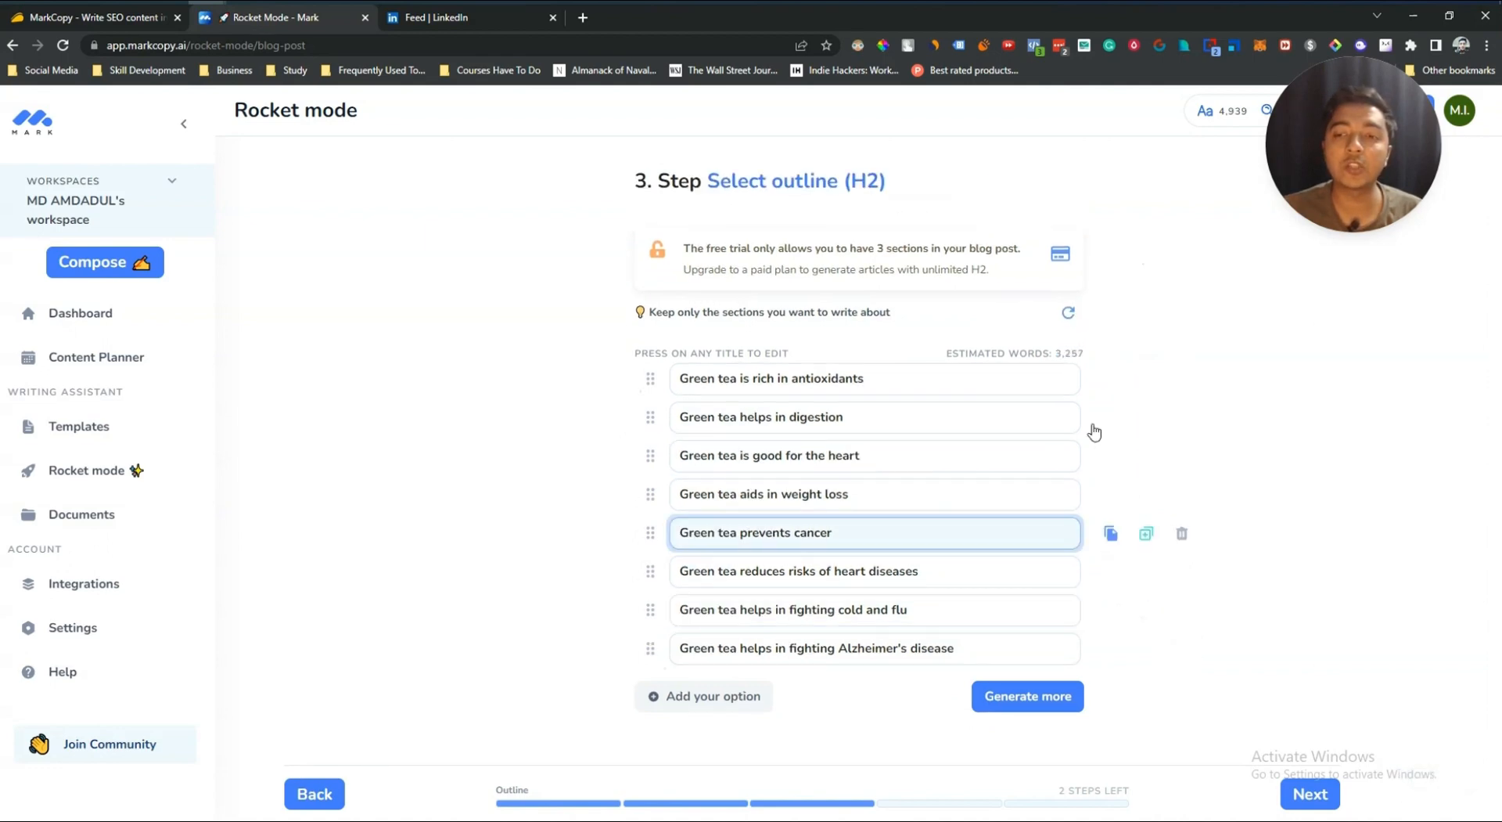
pyautogui.moveTo(1056, 352); pyautogui.dragTo(1097, 355)
pyautogui.hotkey('ctrl', 'm')
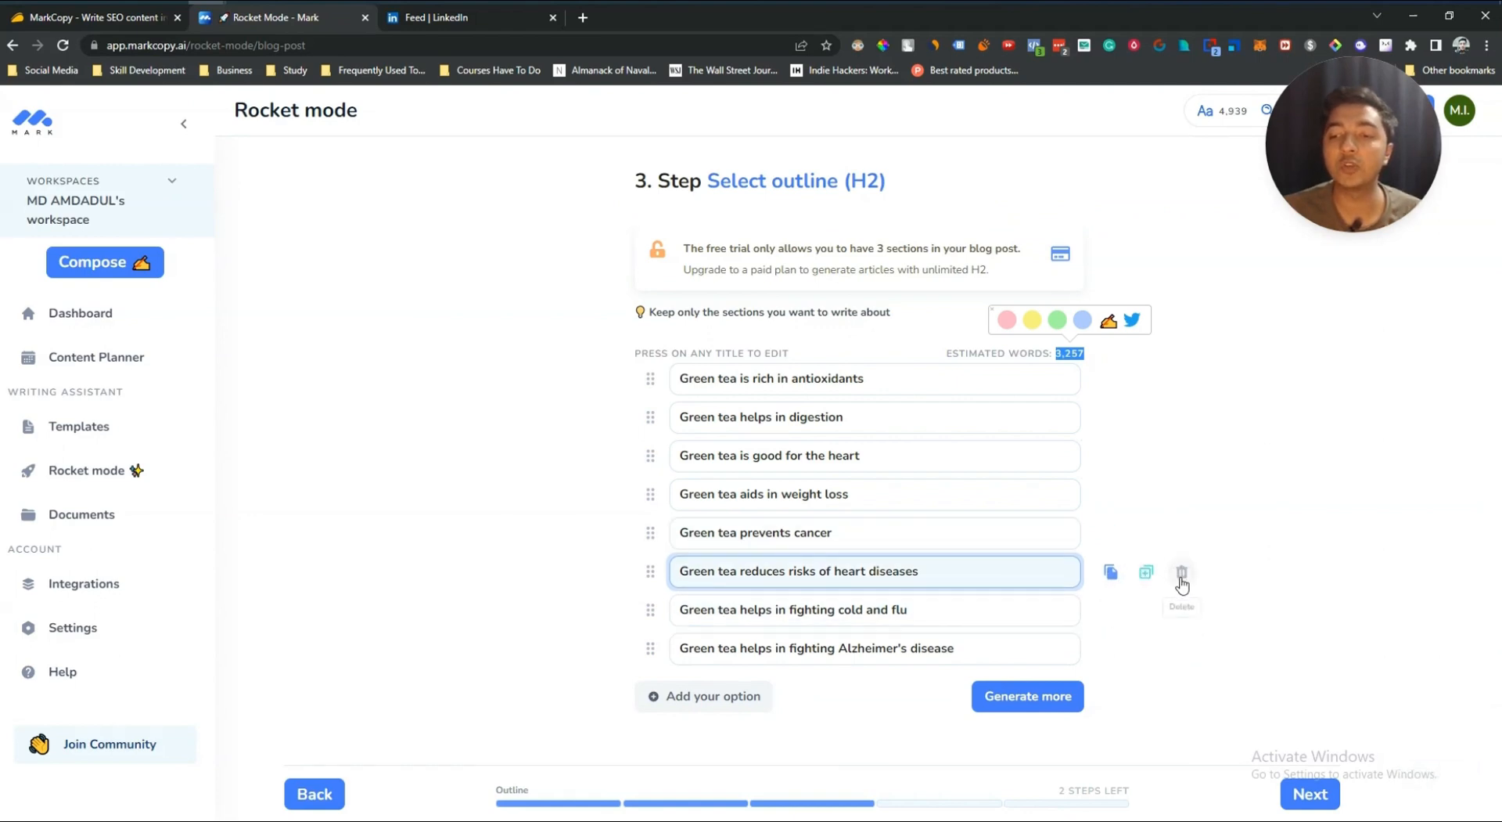
pyautogui.click(1181, 574)
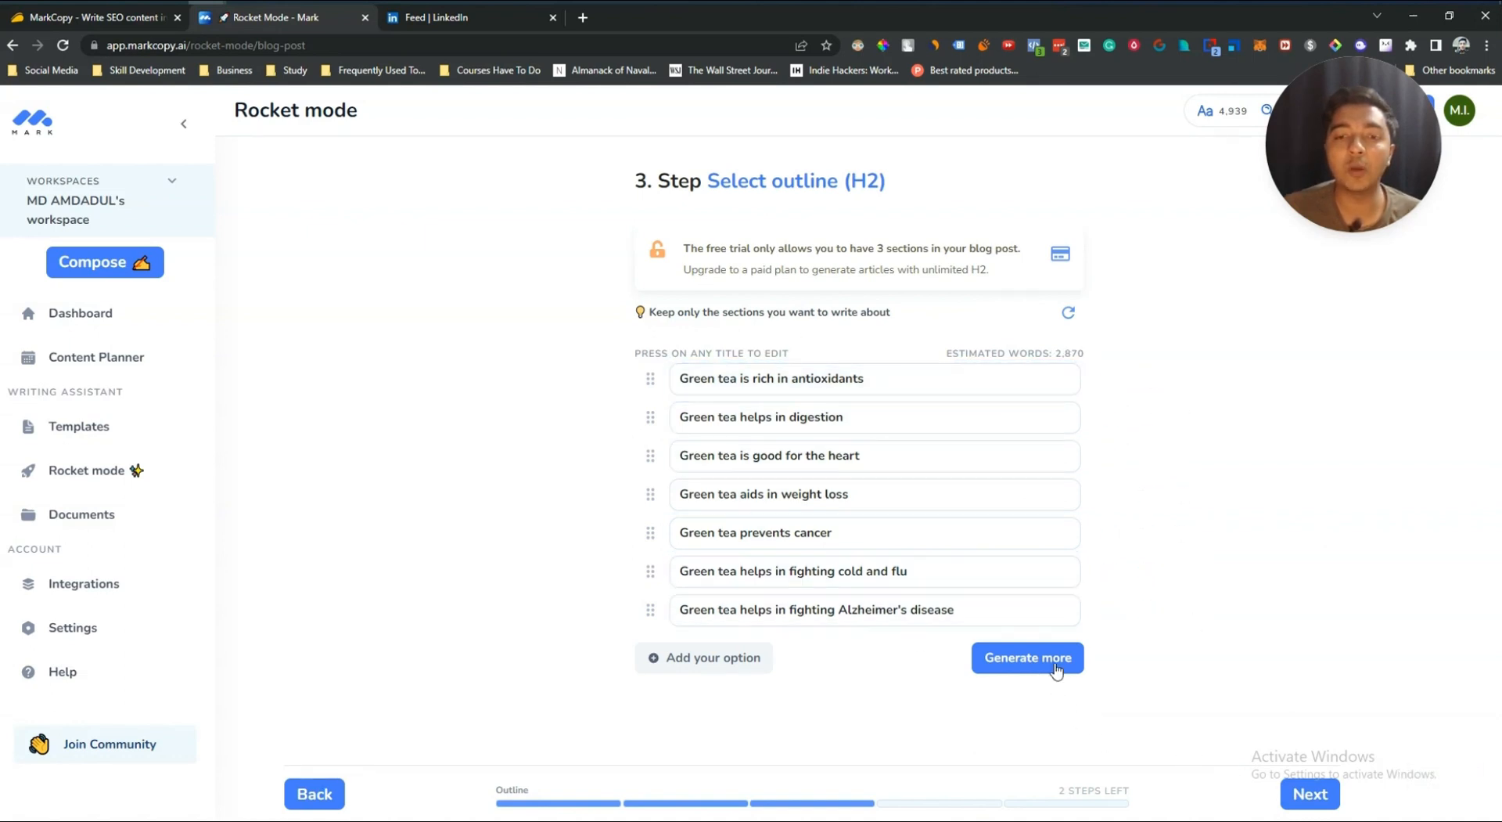
pyautogui.click(1307, 794)
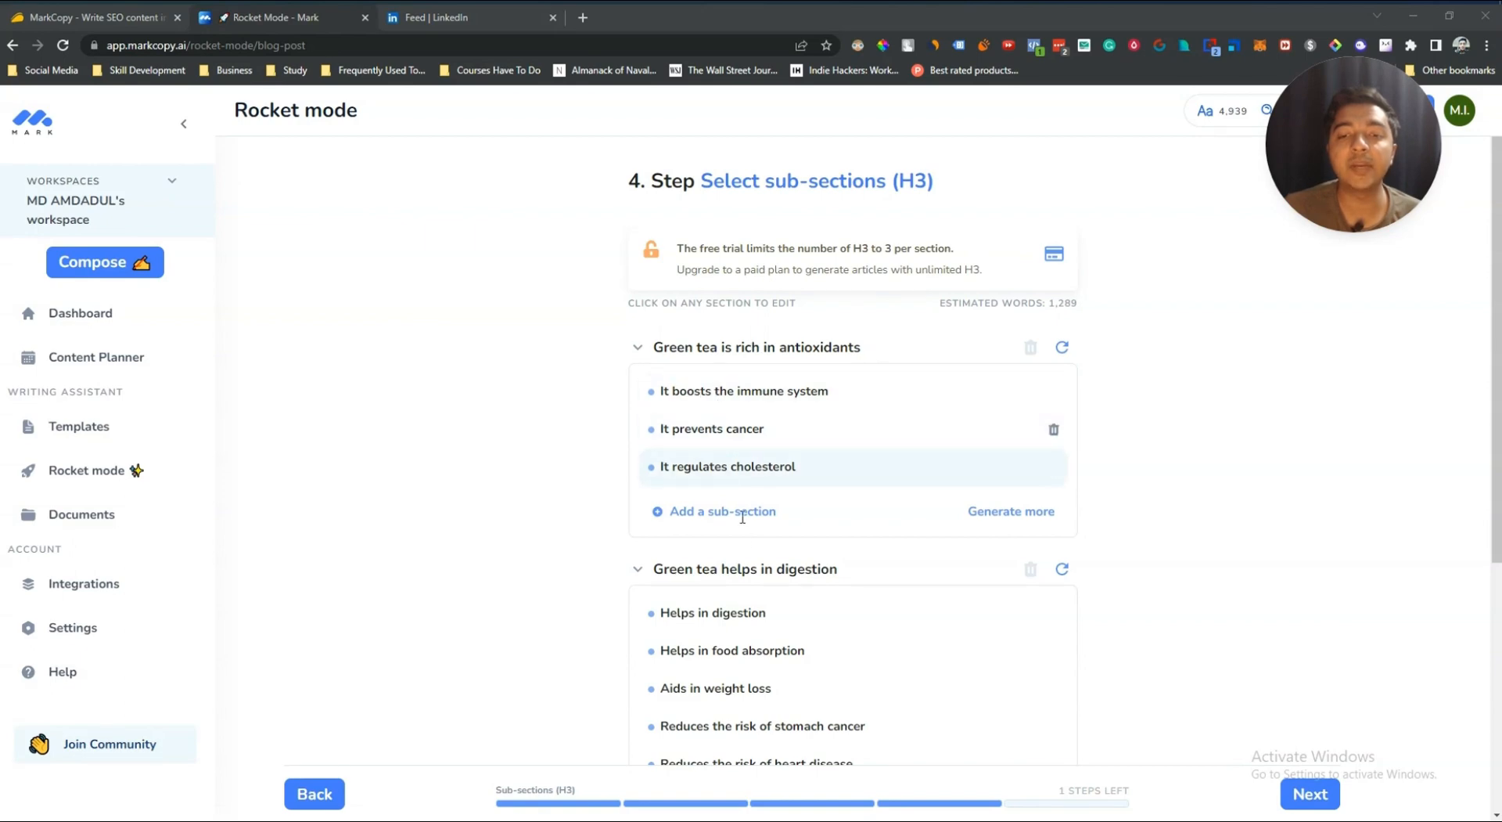
pyautogui.scroll(-2, 748, 532)
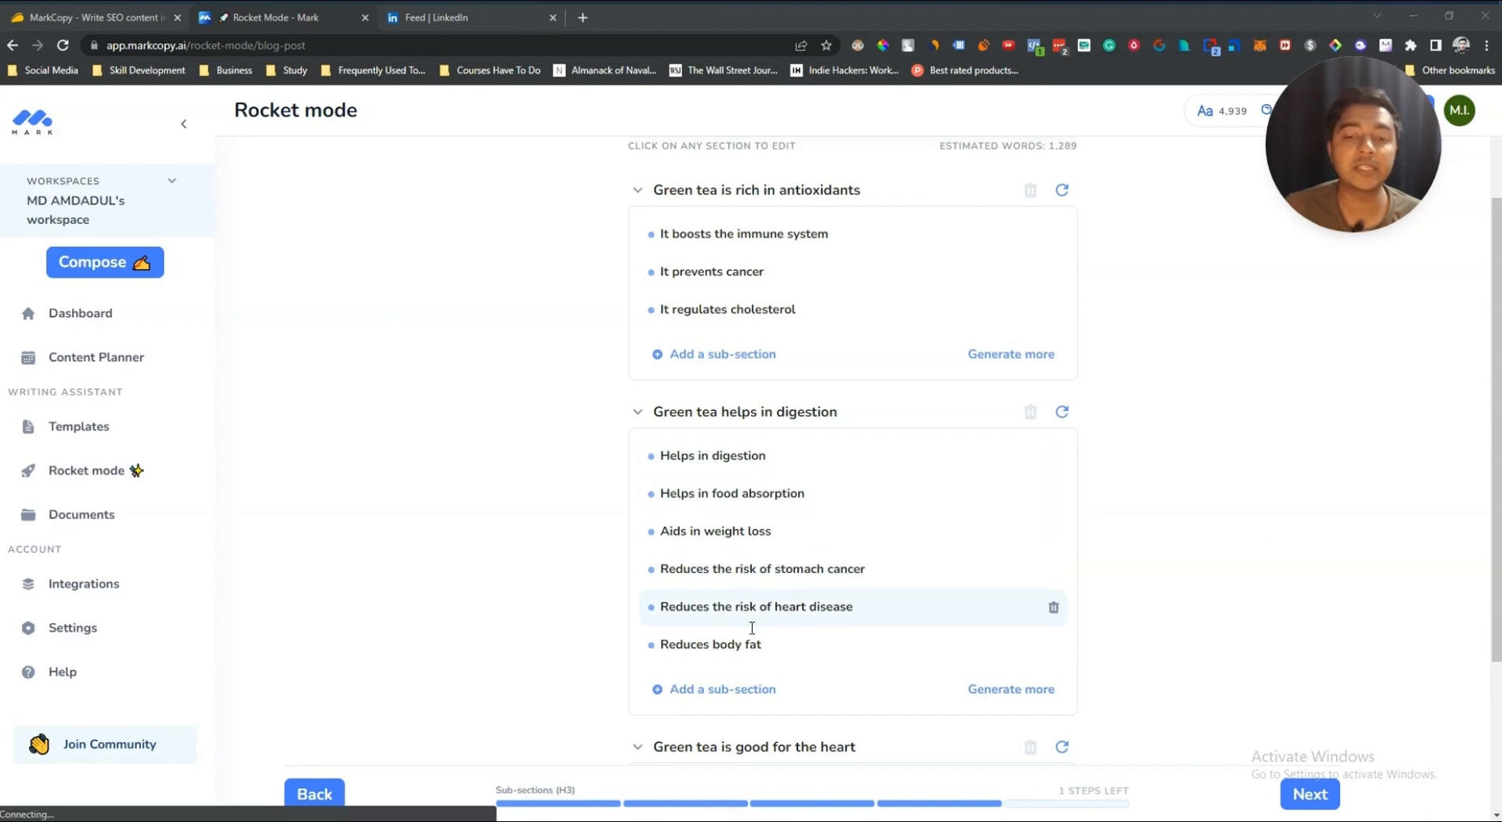
pyautogui.click(729, 690)
pyautogui.scroll(-1, 731, 657)
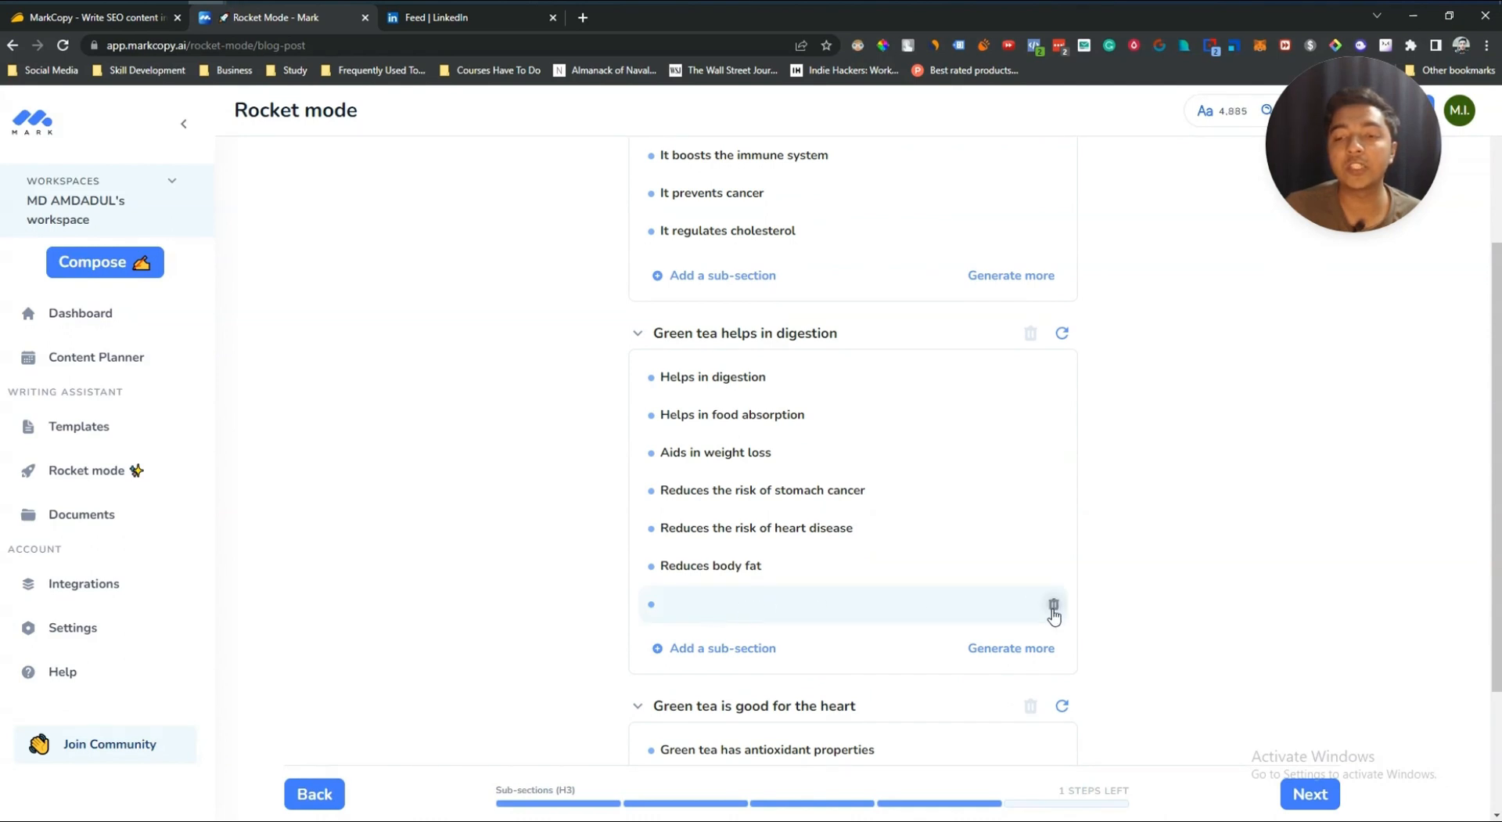
pyautogui.click(1053, 607)
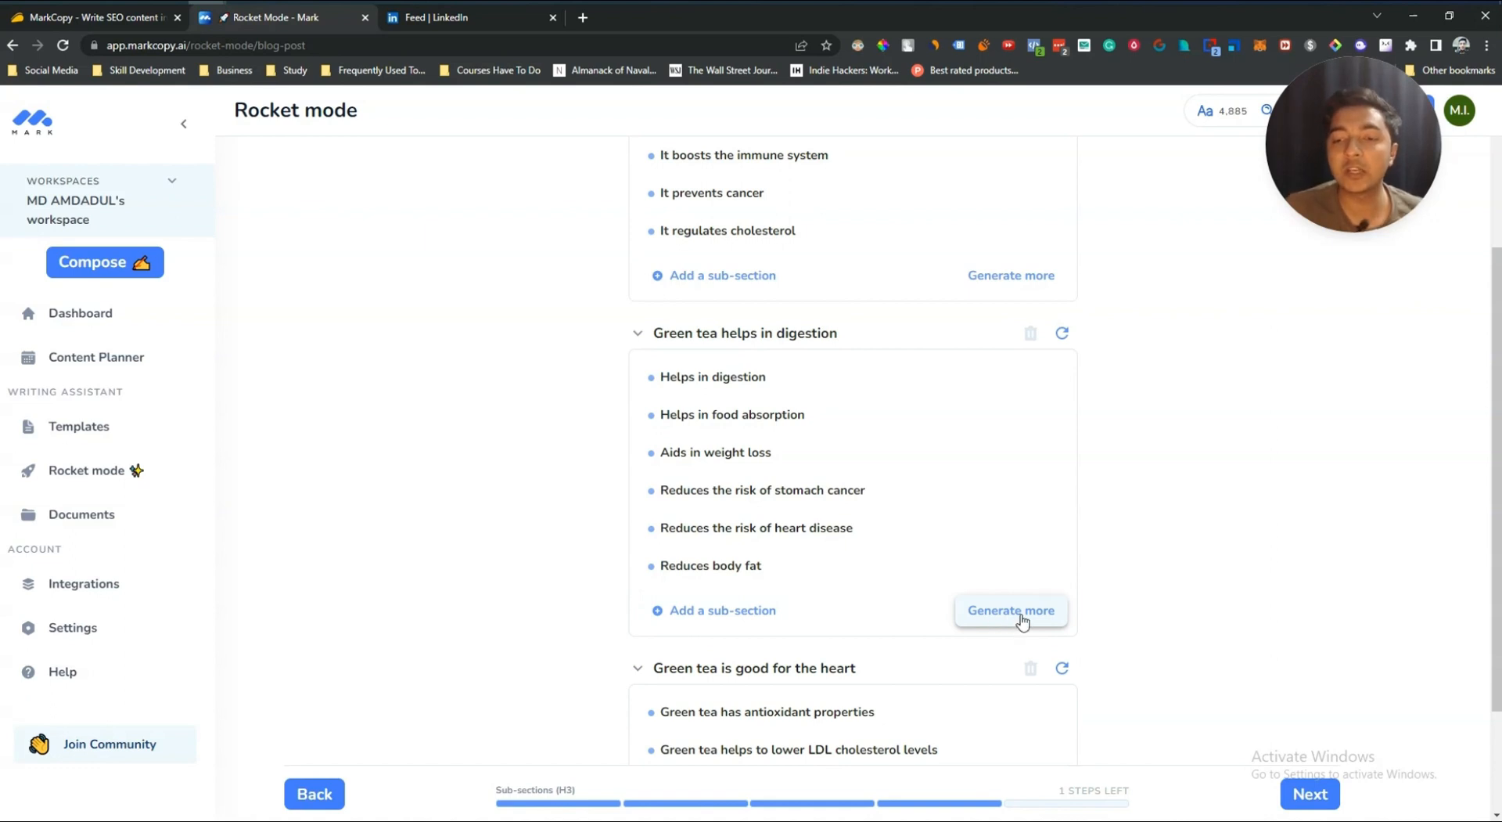
# Step: Generate more sub-sections for the "Green tea helps in digestion" section and continue to the content review step
pyautogui.click(1012, 614)
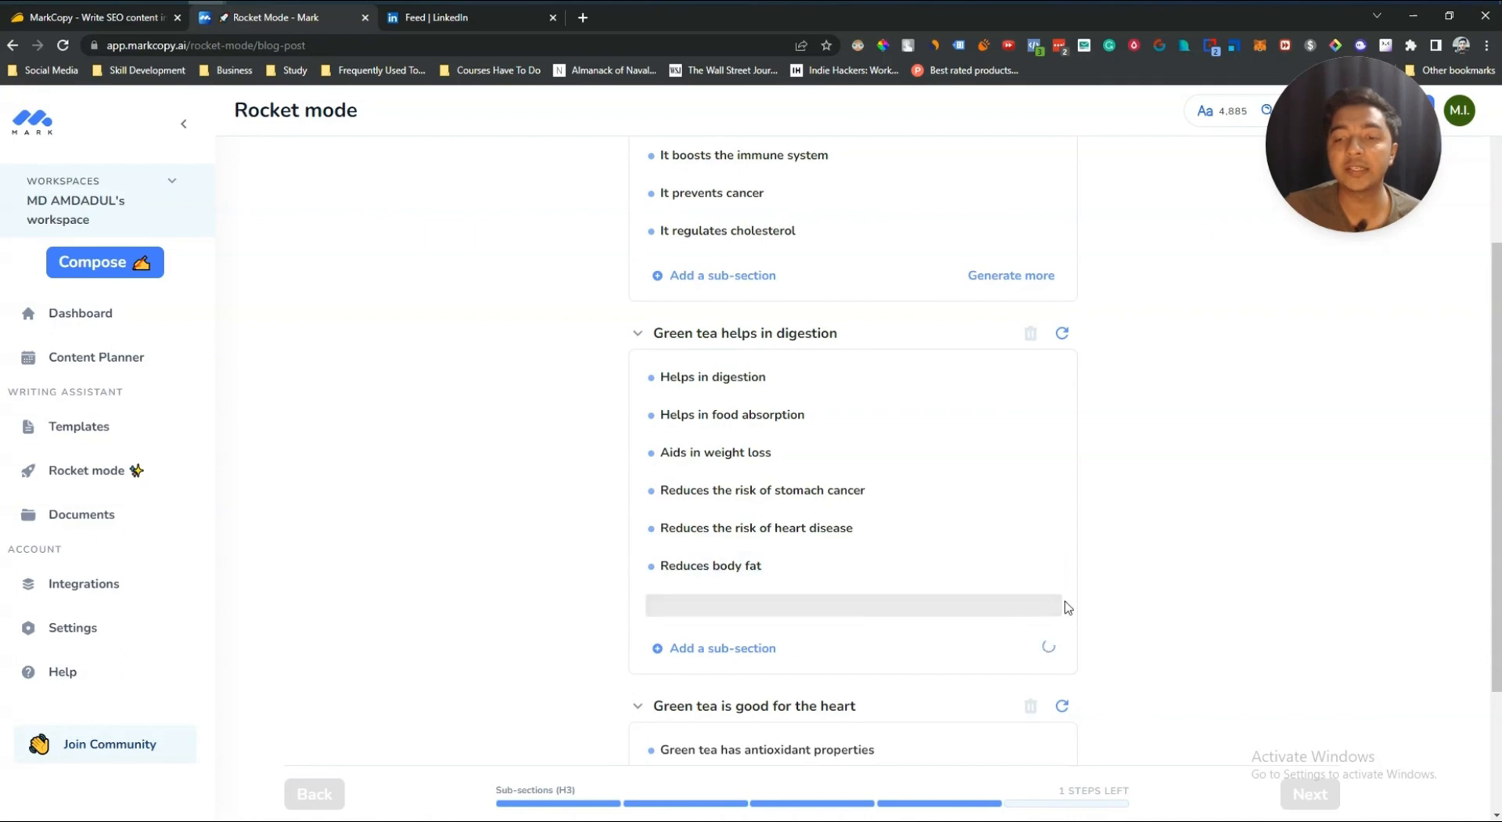
pyautogui.scroll(-3, 1215, 558)
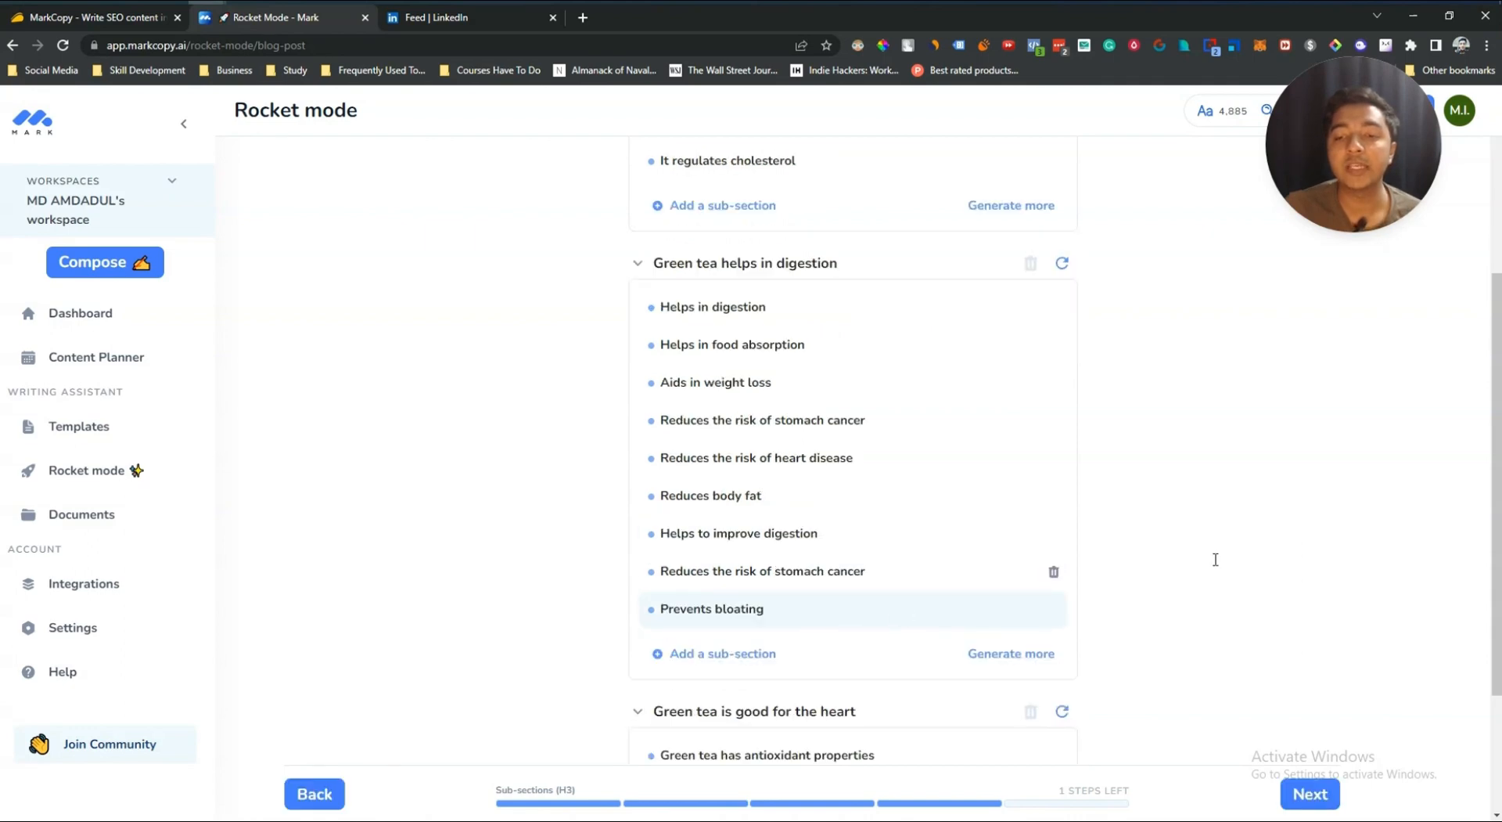
pyautogui.scroll(6, 1216, 559)
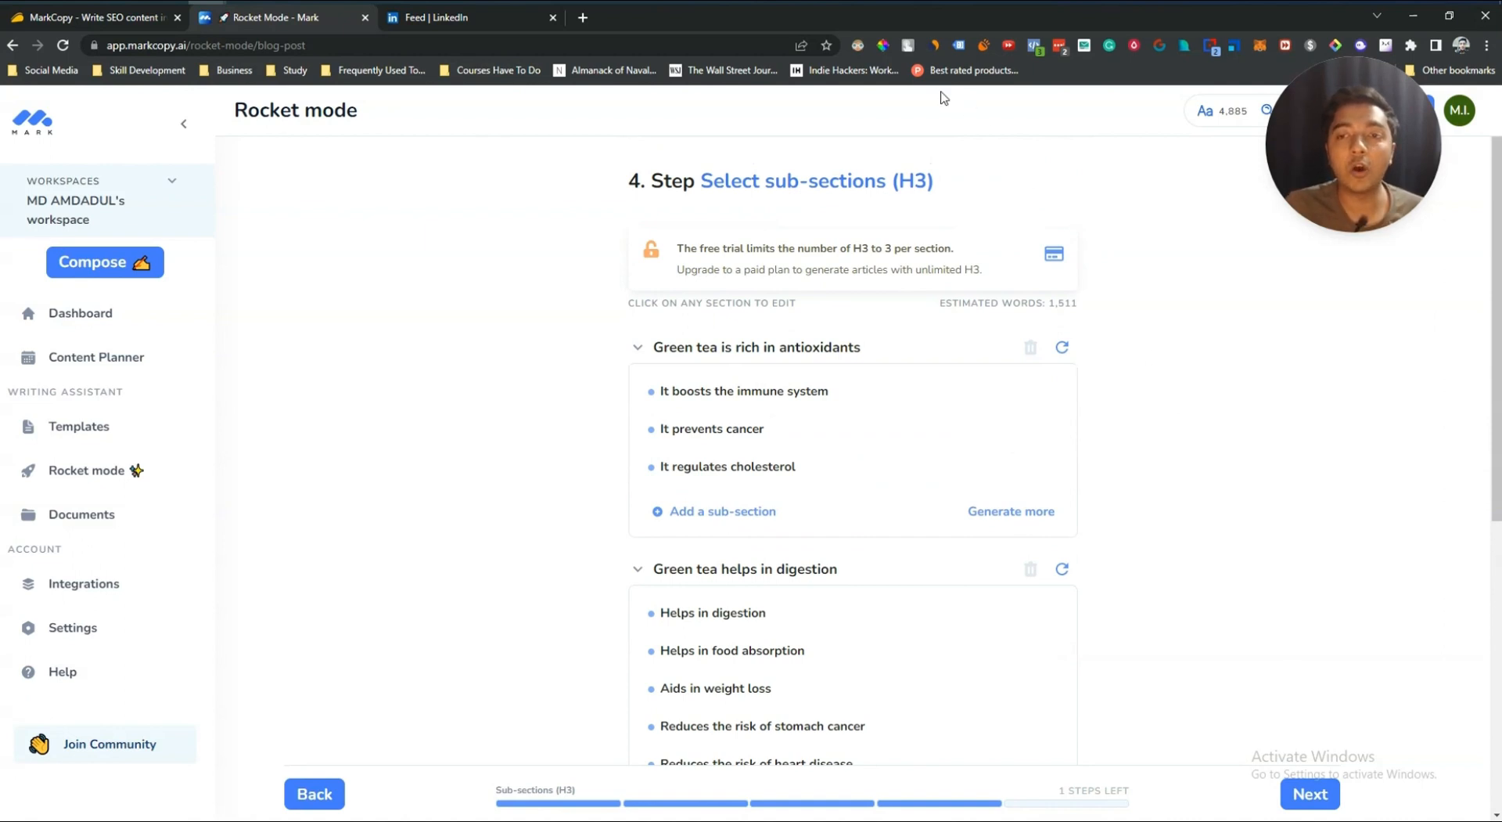
pyautogui.moveTo(942, 186); pyautogui.dragTo(884, 183)
pyautogui.click(1007, 184)
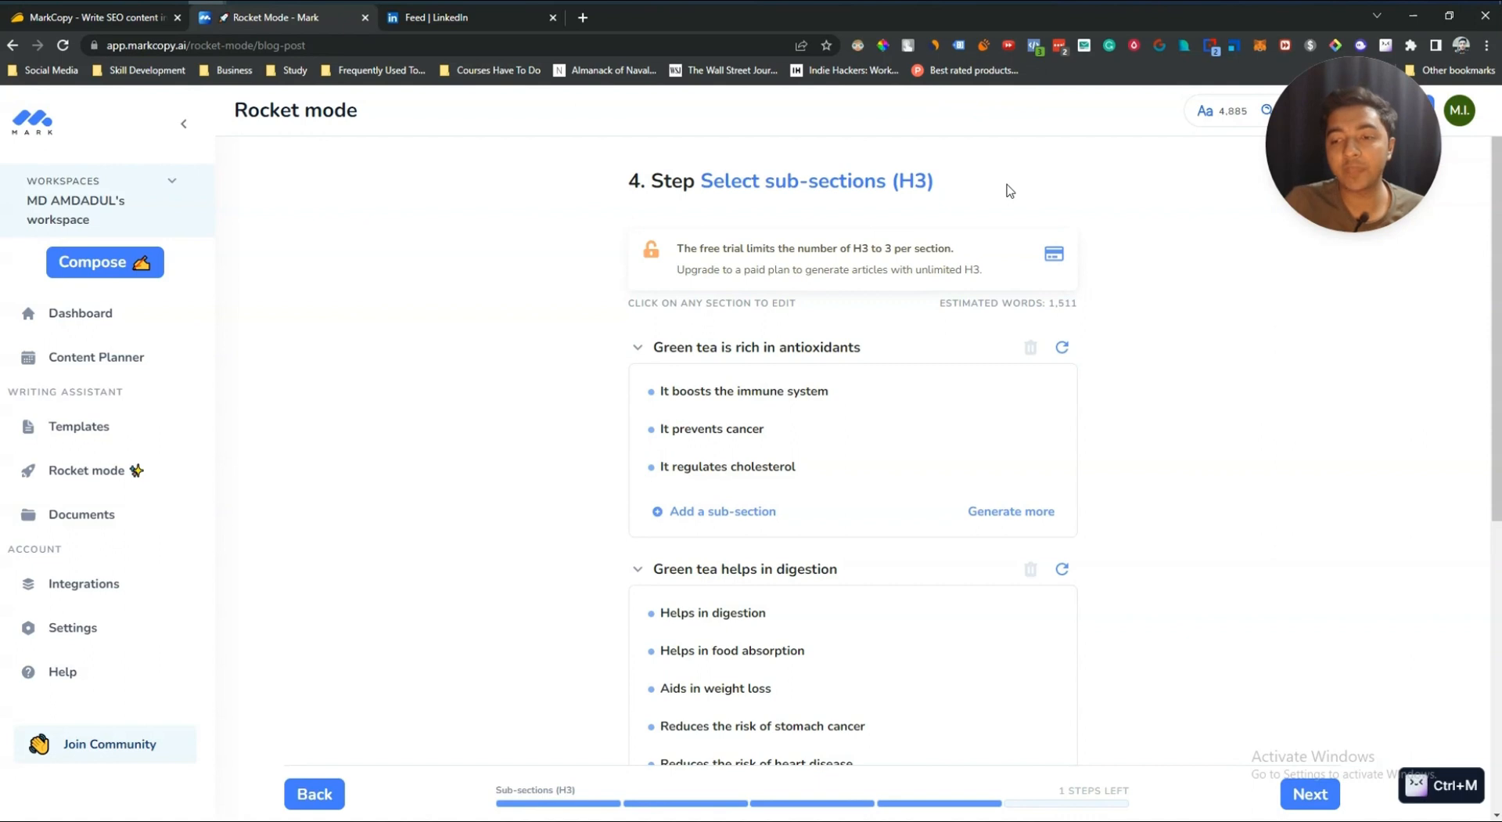
pyautogui.click(1312, 794)
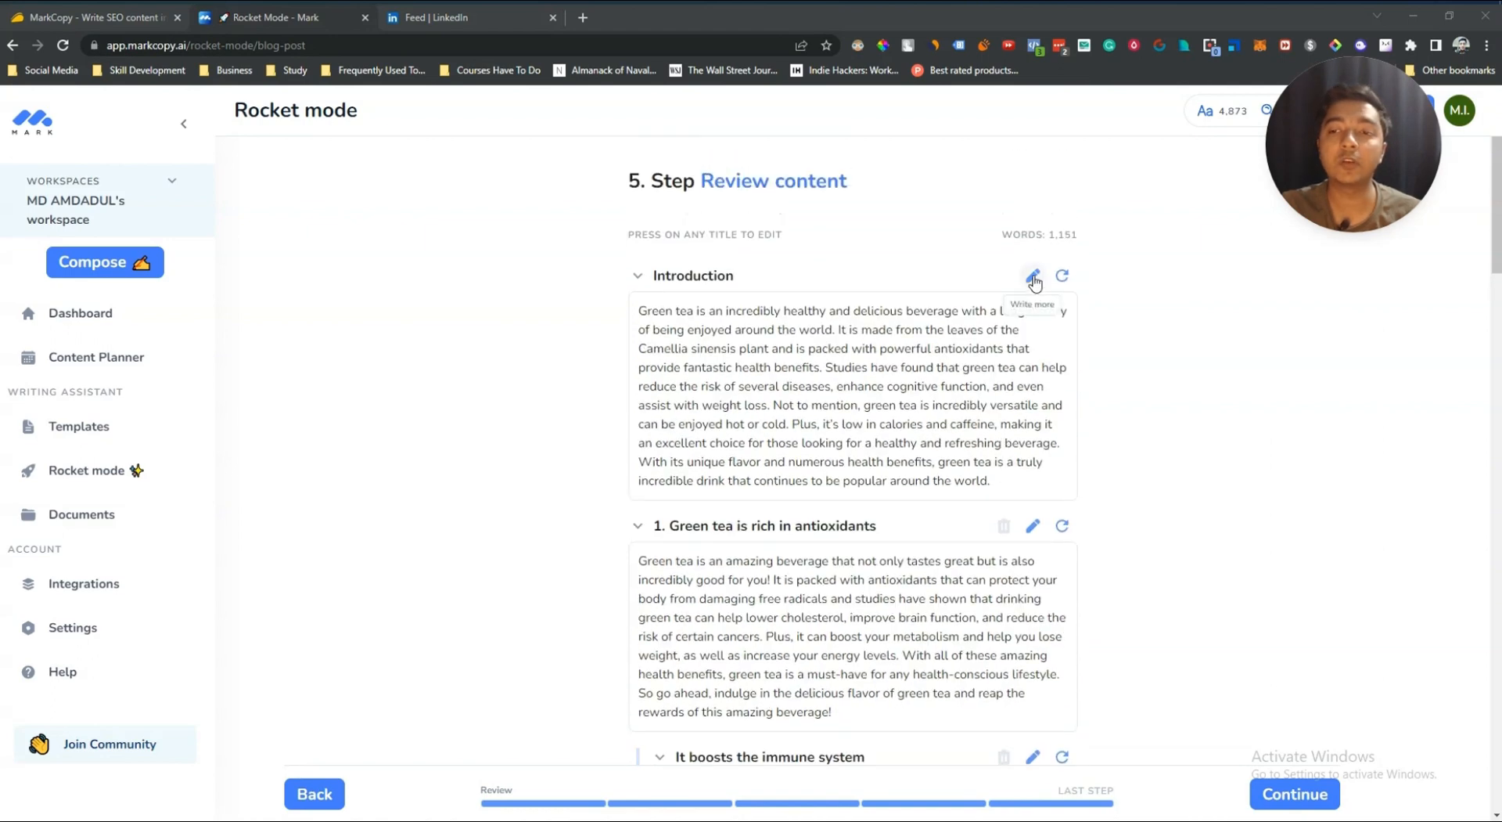
# Step: Extend the Introduction with Write More and scroll through the generated article sections
pyautogui.click(1032, 277)
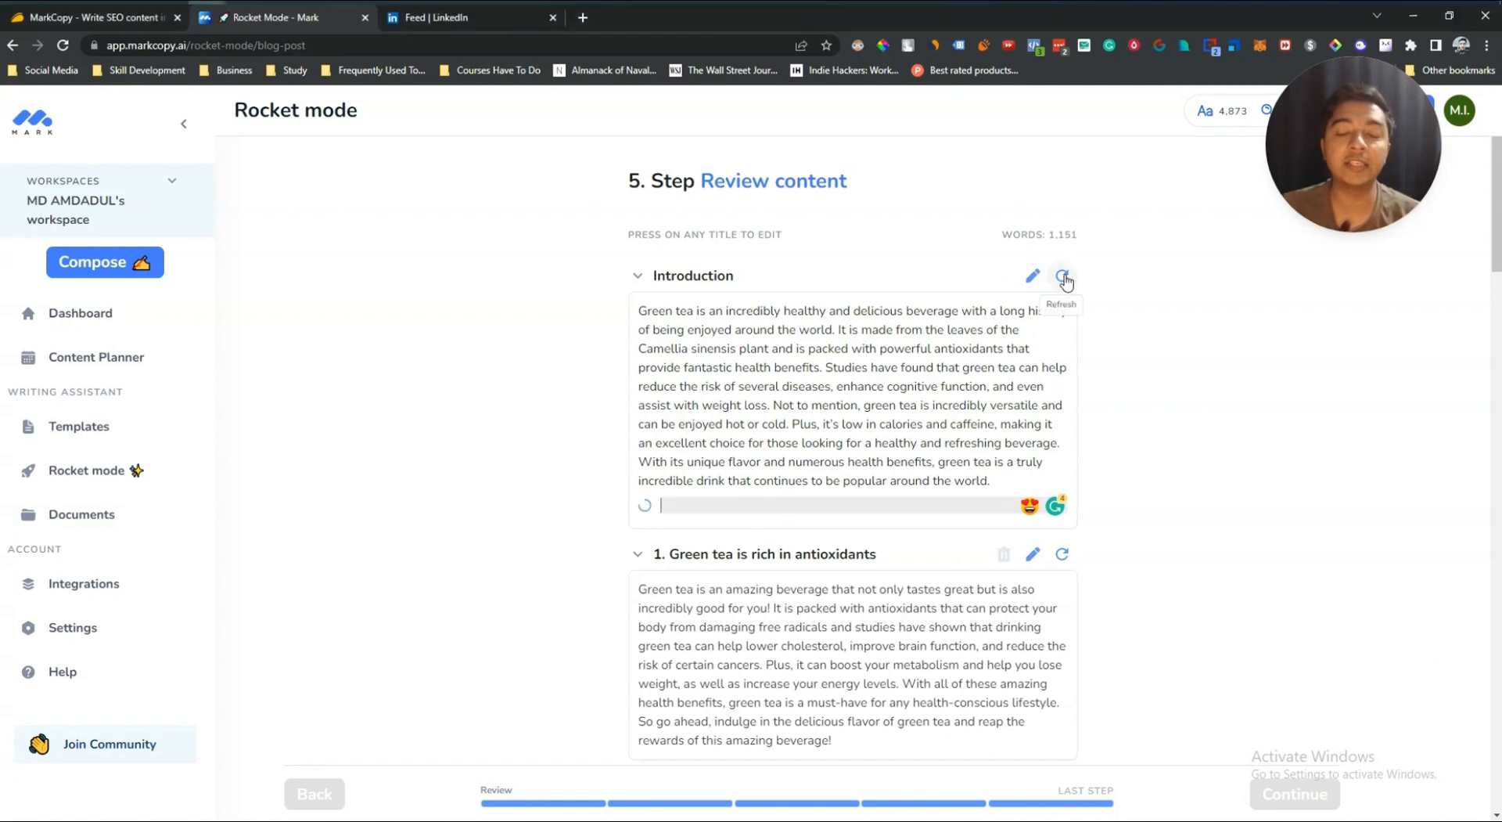
pyautogui.scroll(-15, 779, 528)
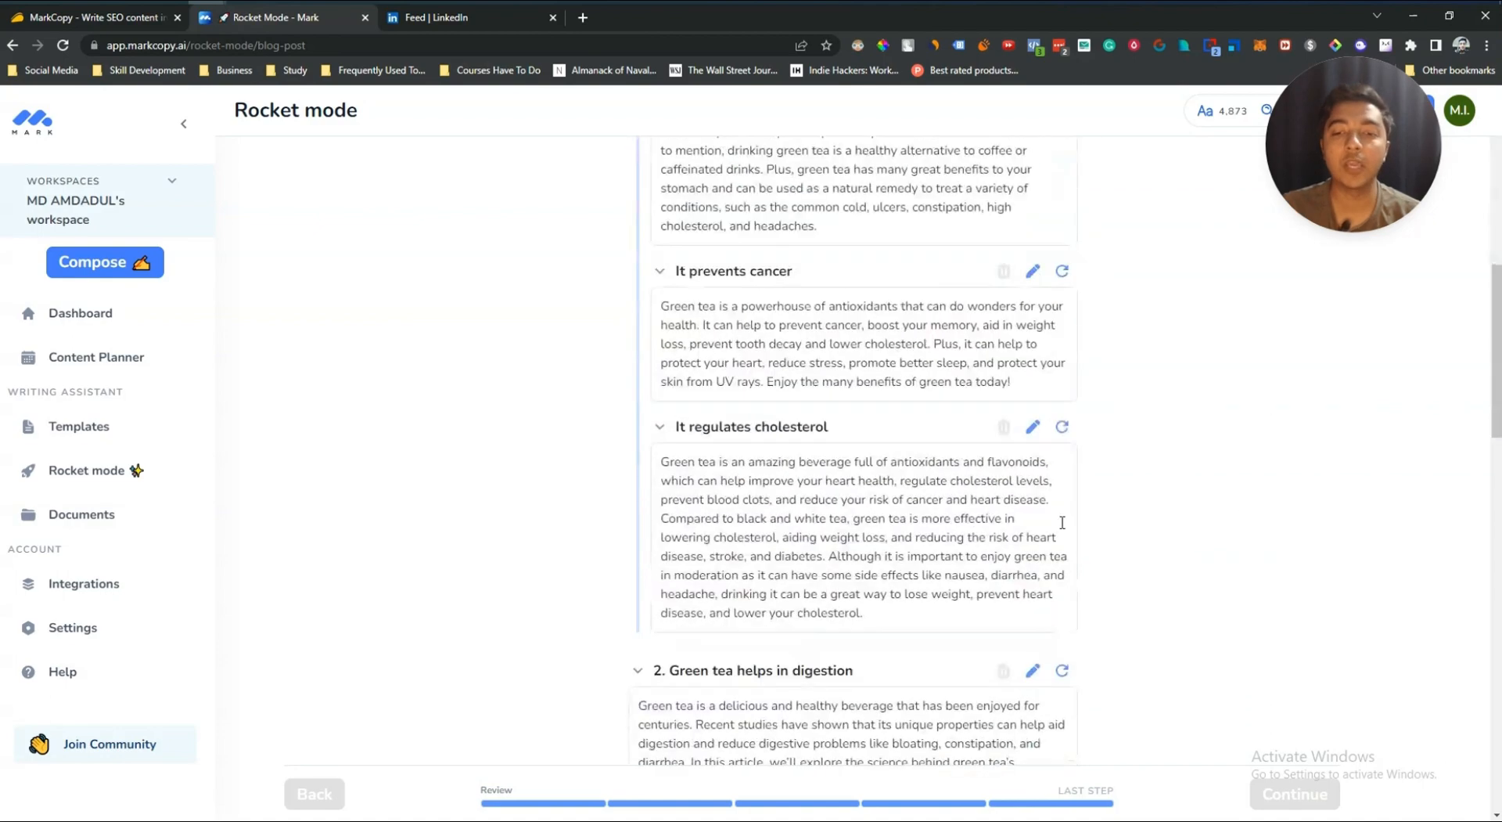
pyautogui.scroll(-10, 779, 529)
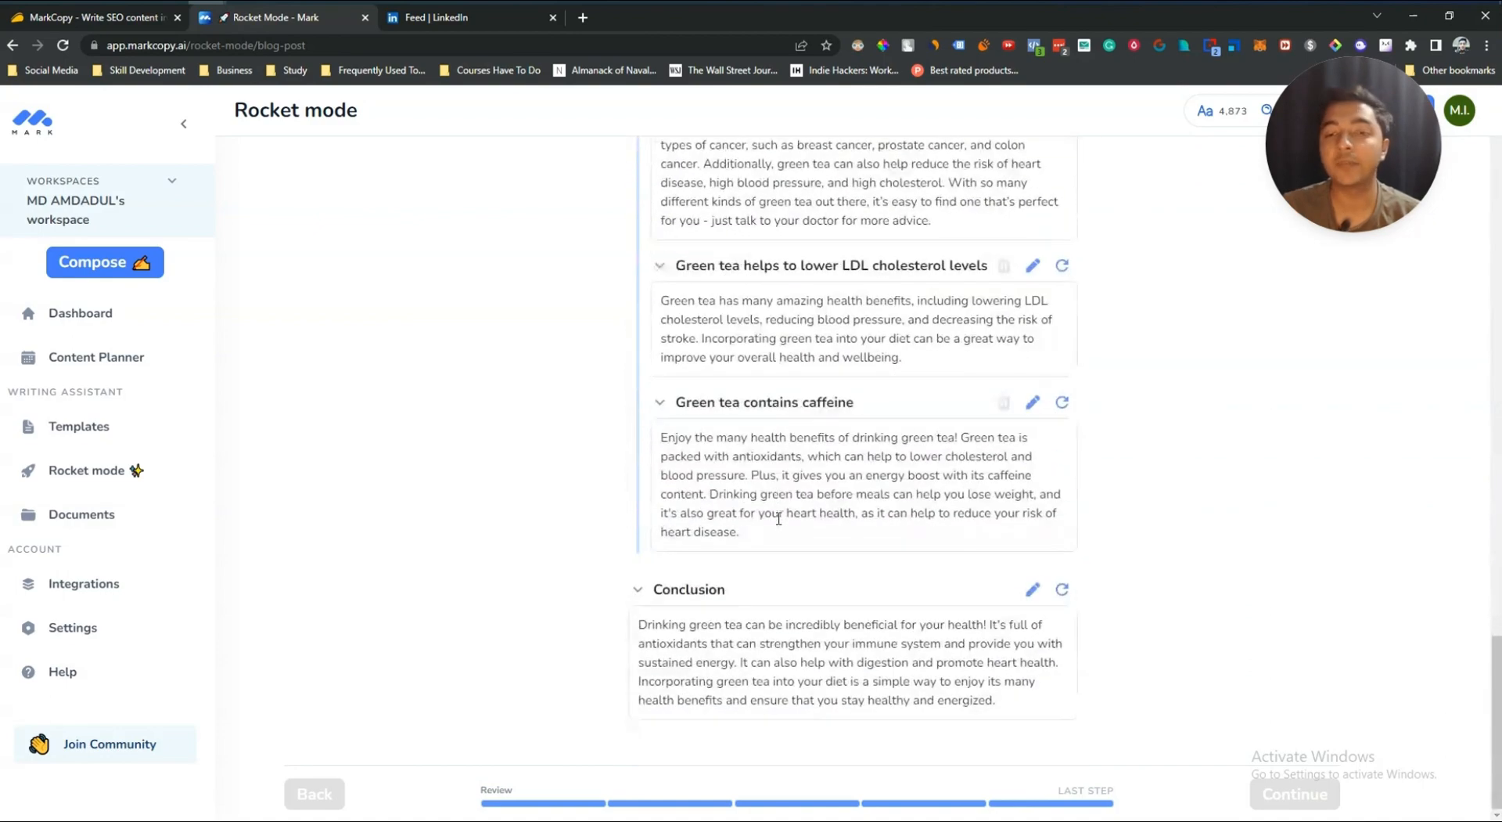
pyautogui.scroll(7, 779, 522)
pyautogui.scroll(10, 778, 522)
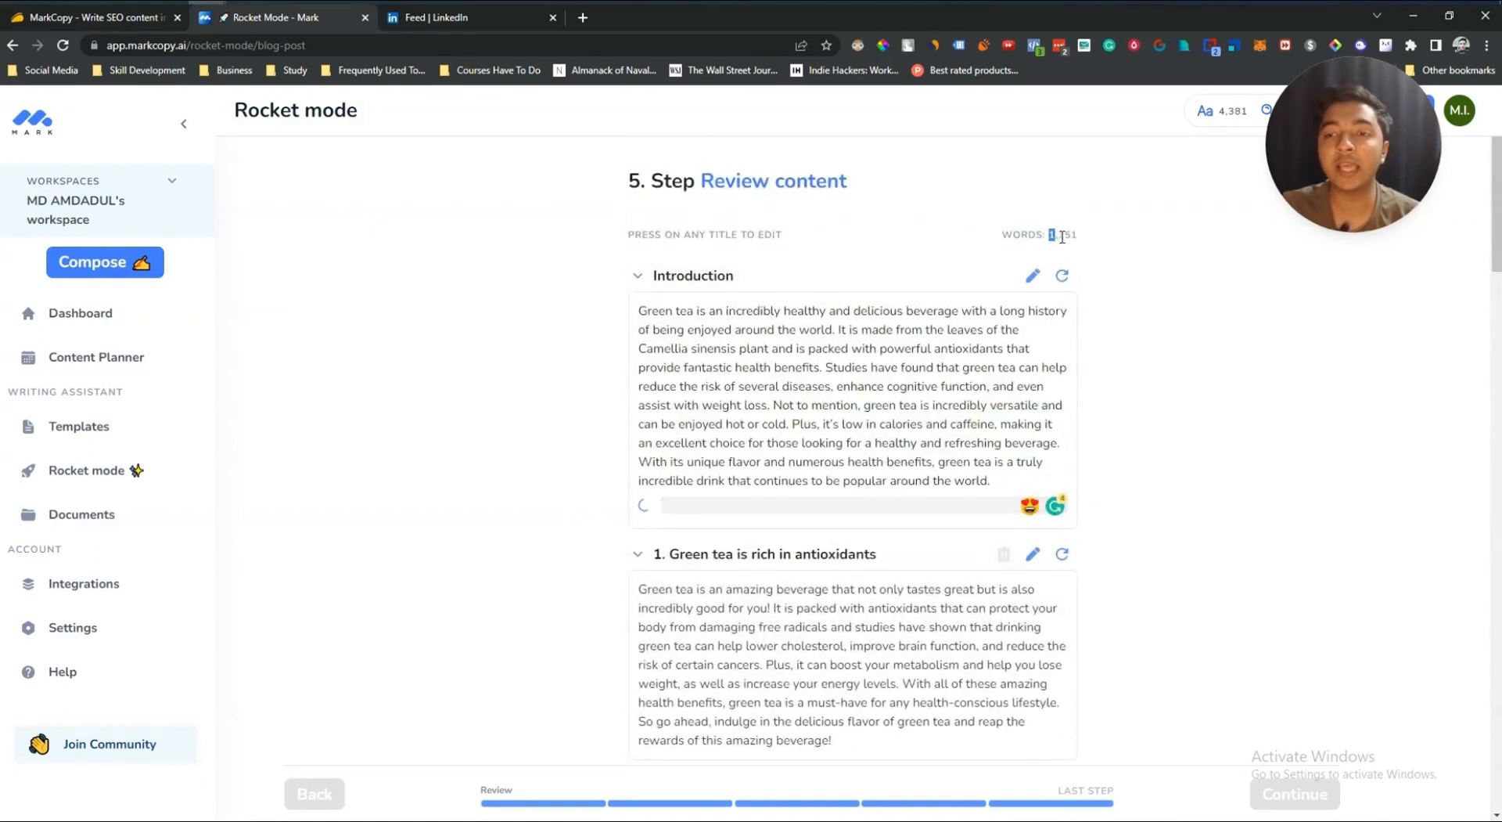
# Step: Review the generated article's word count and section texts, then continue to the blog editor
pyautogui.moveTo(1062, 236); pyautogui.dragTo(1084, 239)
pyautogui.hotkey('ctrl', 'm')
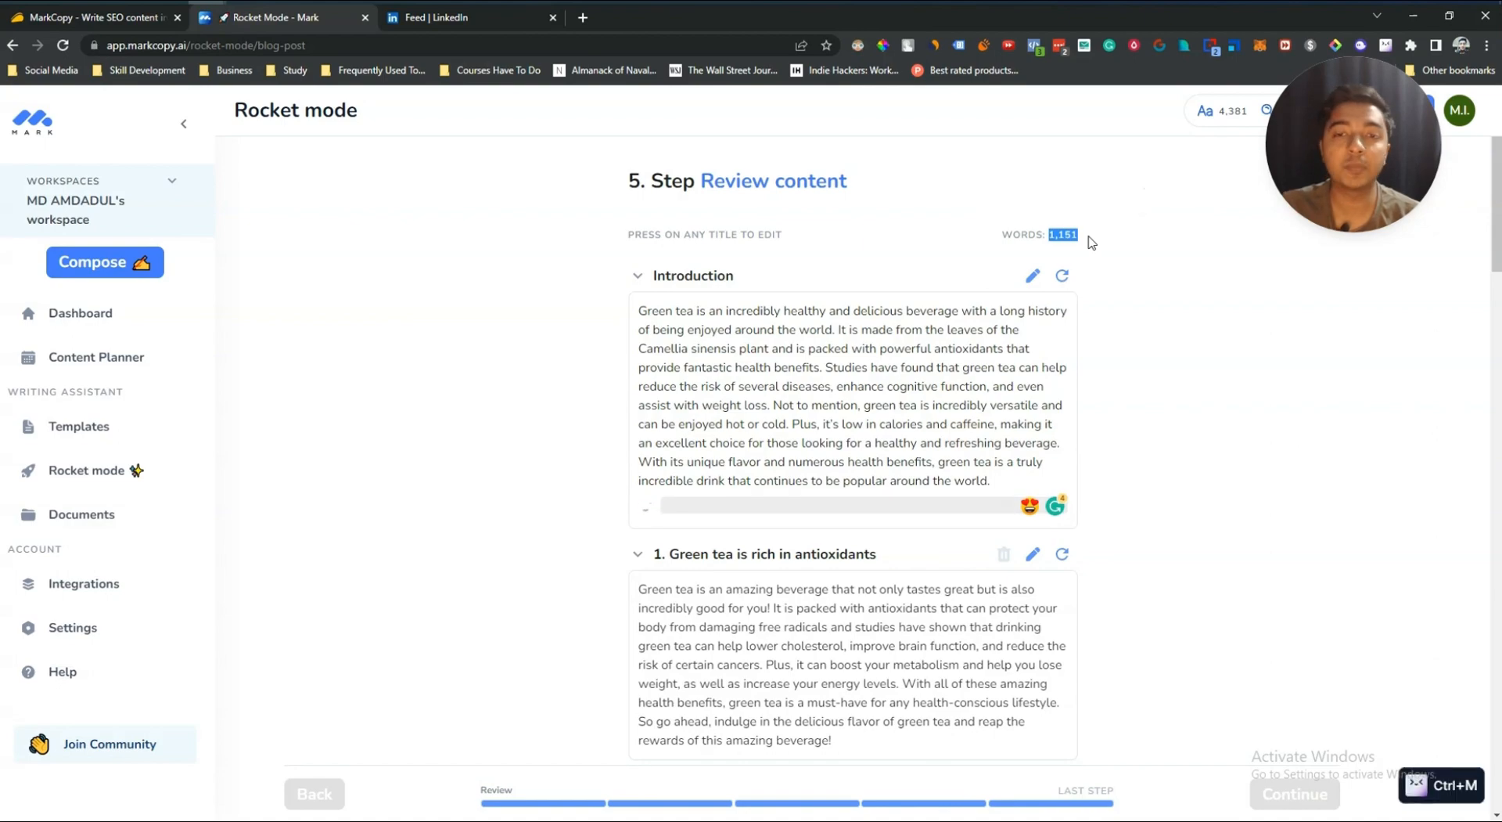
pyautogui.scroll(-20, 1091, 243)
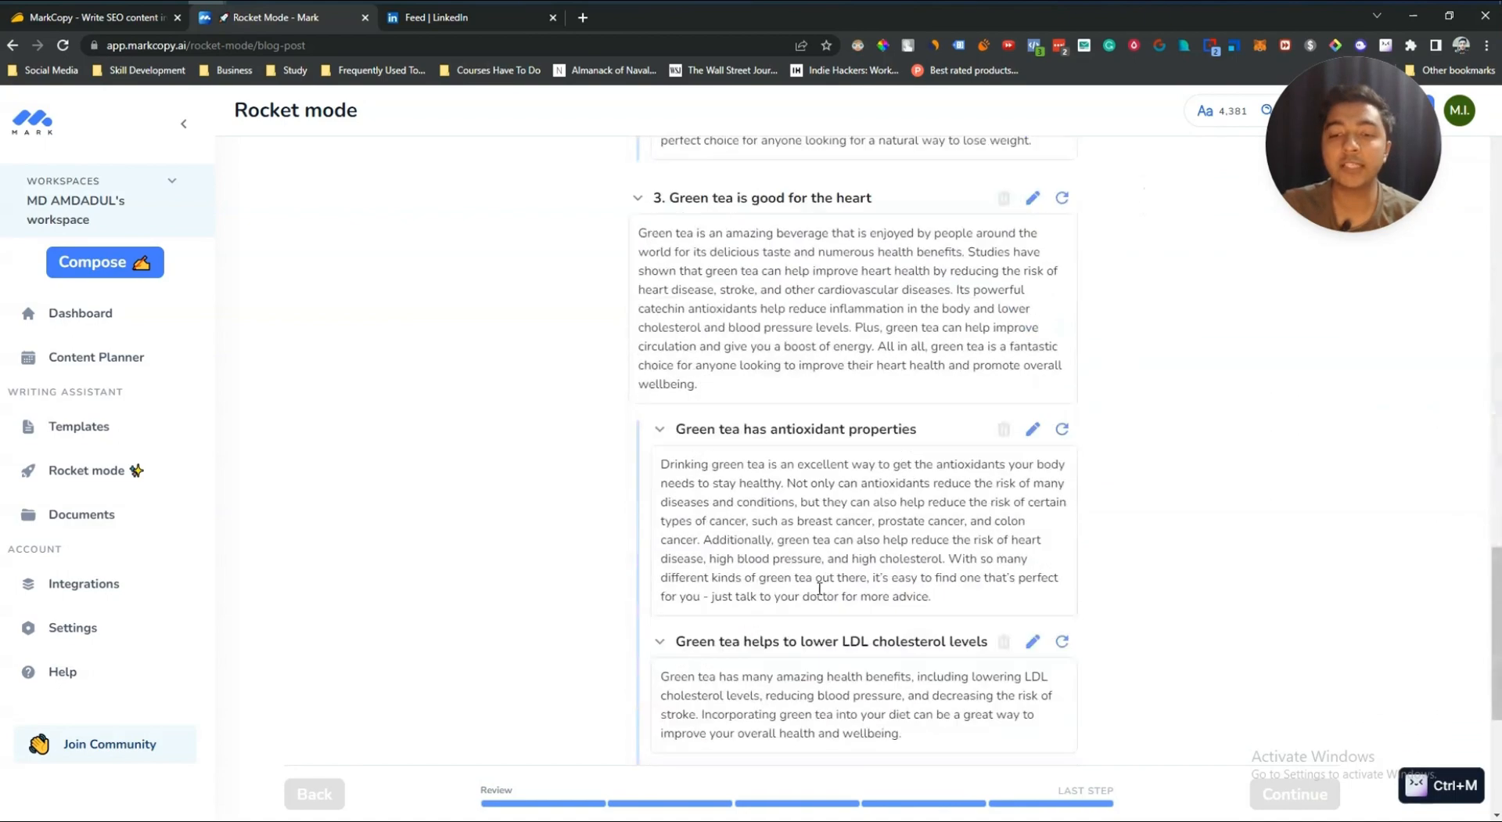
pyautogui.scroll(-5, 806, 603)
pyautogui.scroll(15, 798, 607)
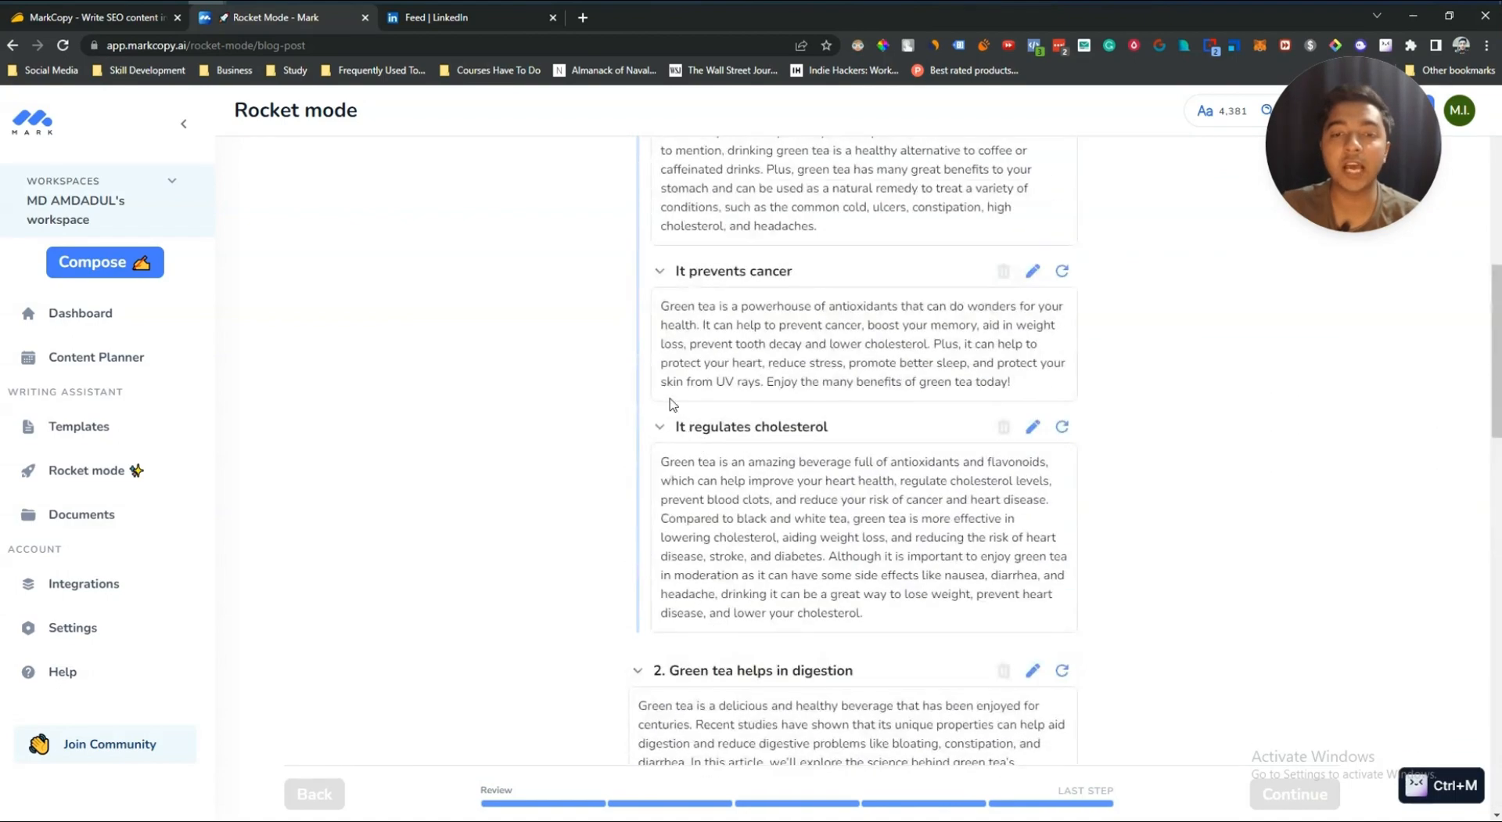
pyautogui.scroll(4, 673, 407)
pyautogui.scroll(2, 902, 666)
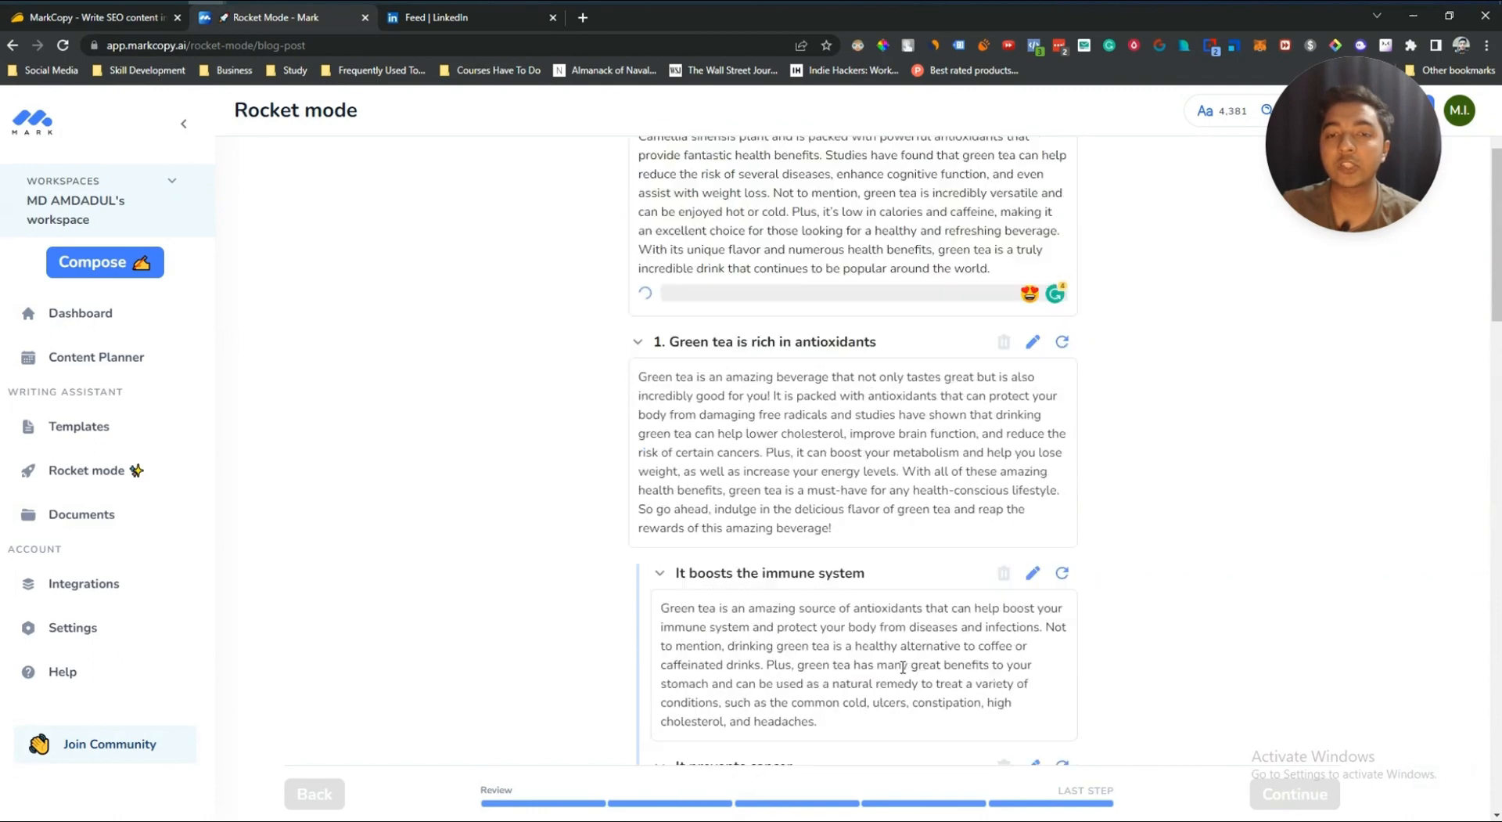
pyautogui.scroll(3, 902, 667)
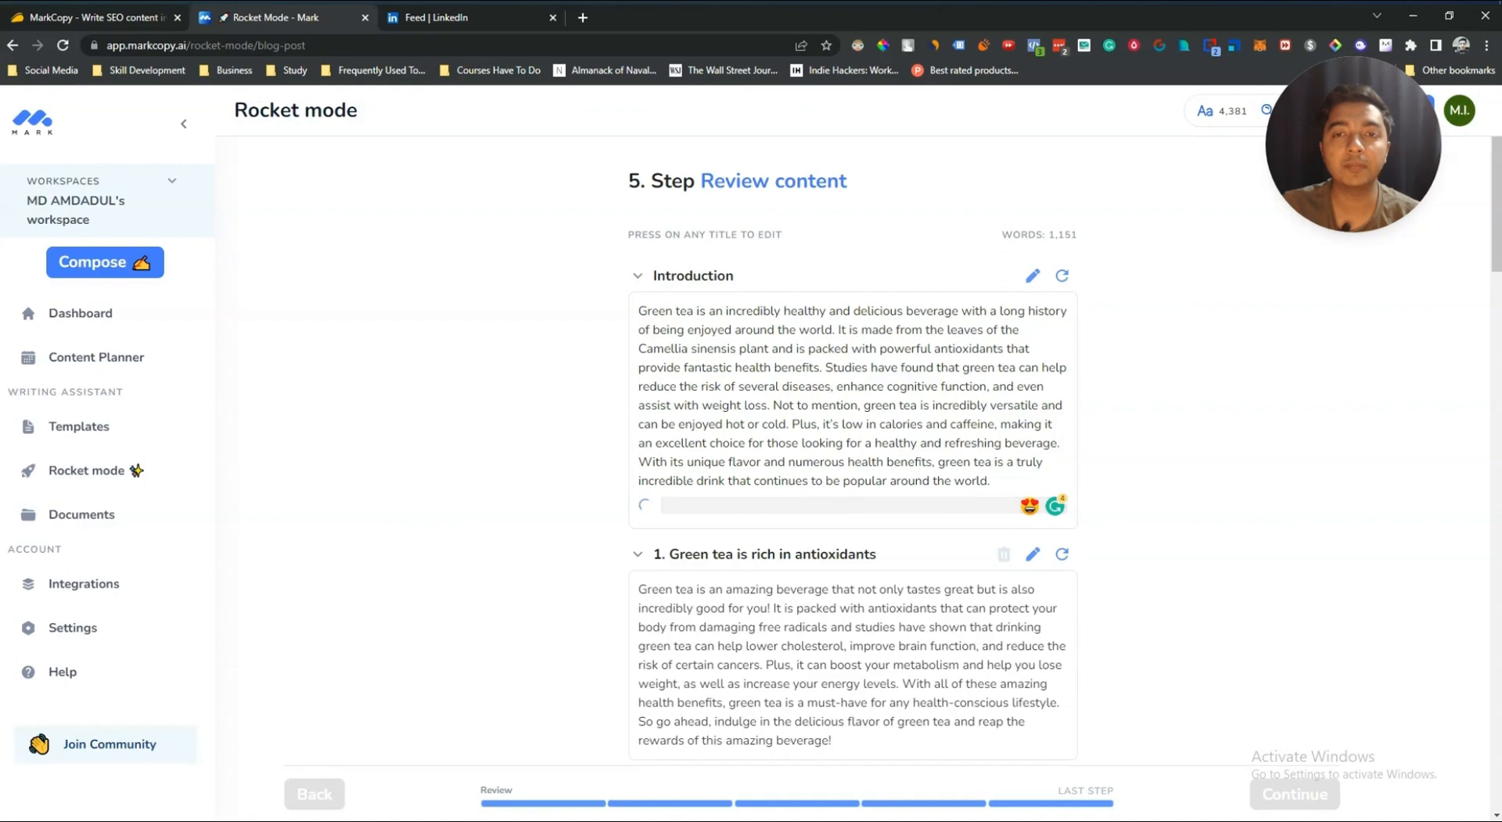
pyautogui.scroll(-4, 1240, 696)
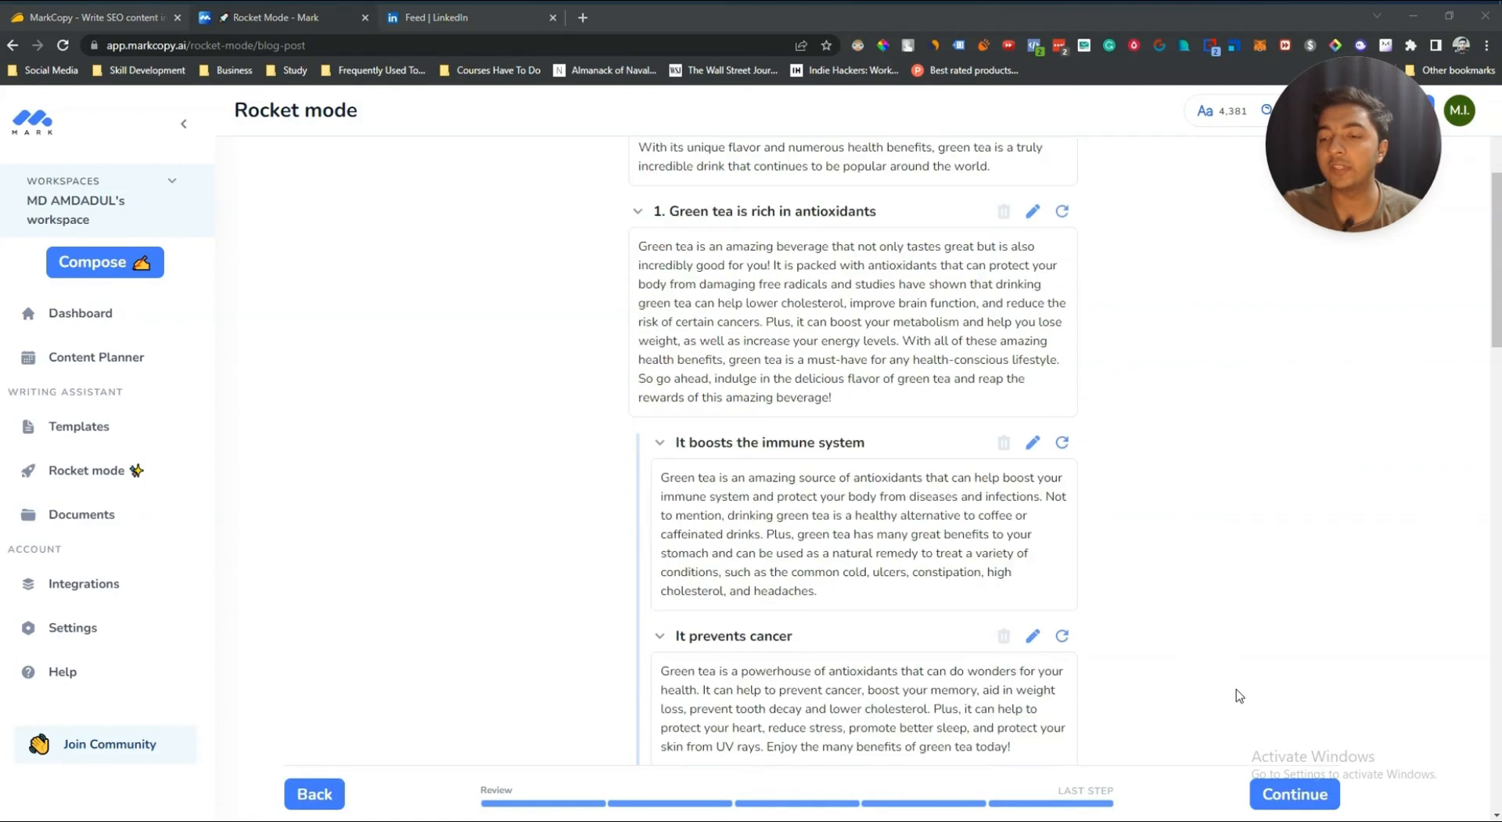
pyautogui.click(1311, 798)
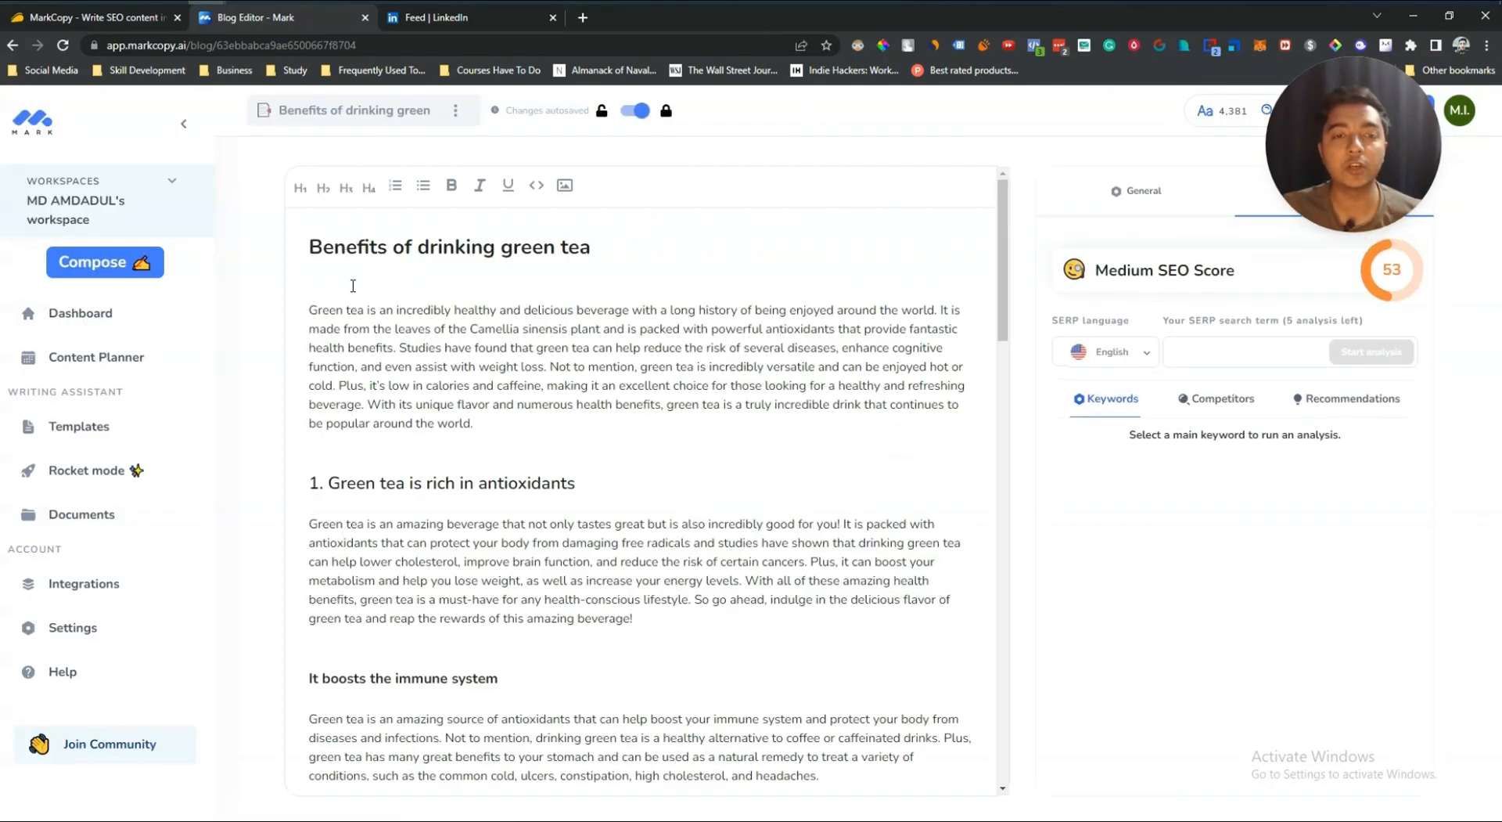
# Step: Rewrite the last sentence of the introduction paragraph with the Rewrite tool
pyautogui.moveTo(326, 328); pyautogui.dragTo(321, 793)
pyautogui.click(505, 402)
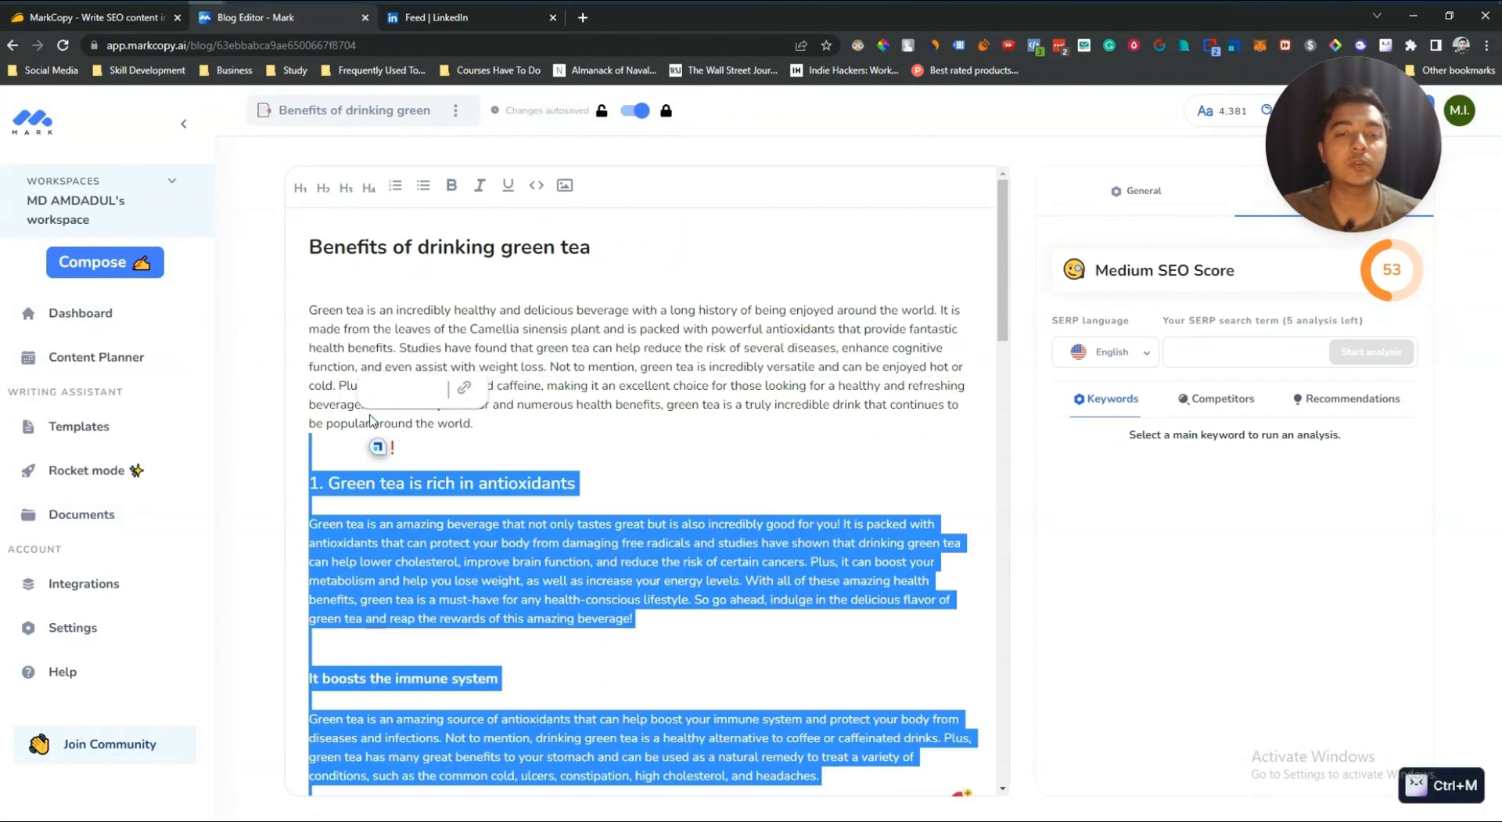
pyautogui.click(388, 377)
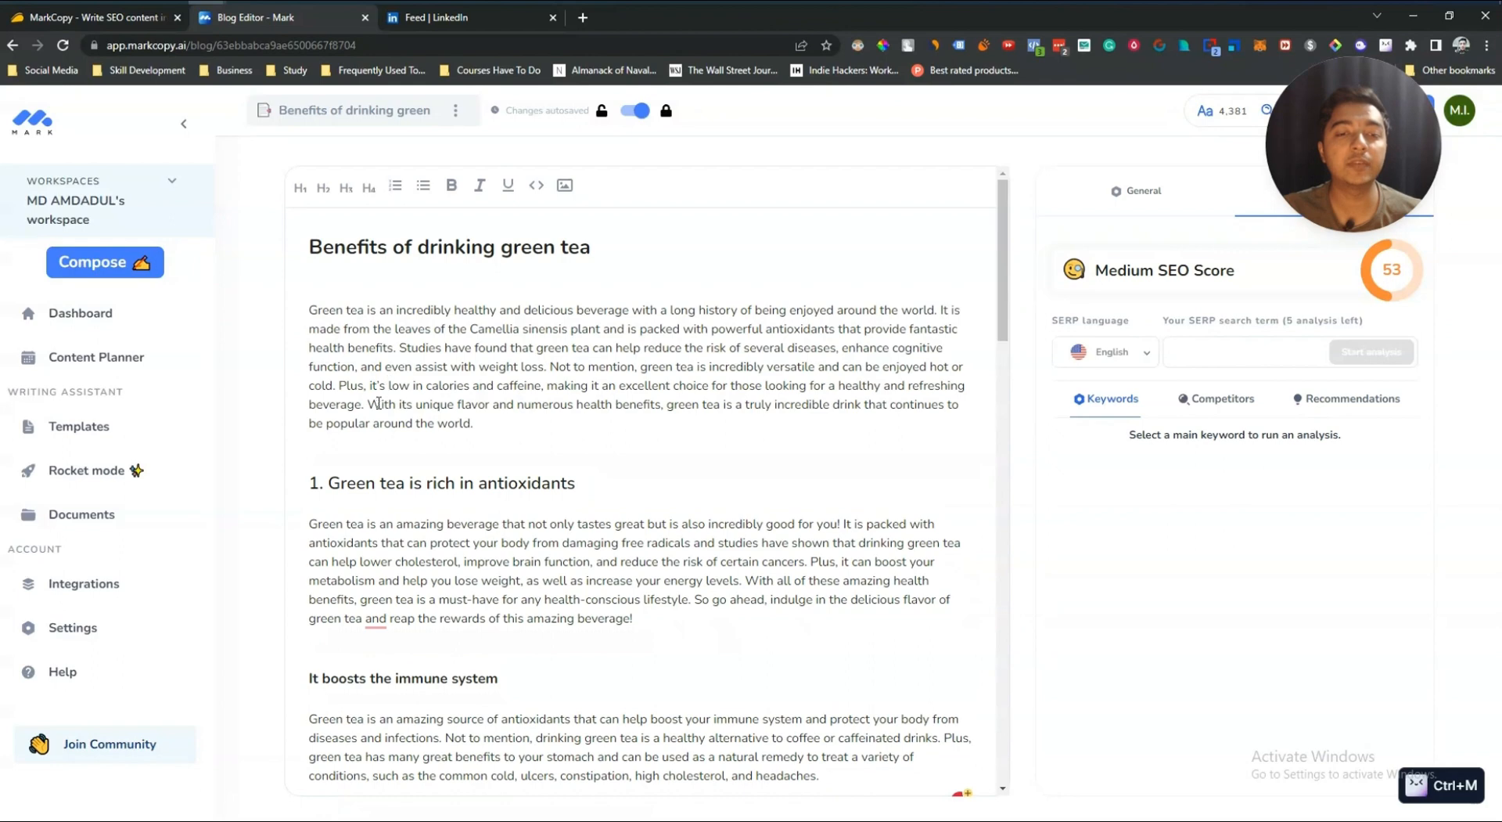
pyautogui.doubleClick(378, 403)
pyautogui.keyDown('shift'); pyautogui.click(483, 423); pyautogui.keyUp('shift')
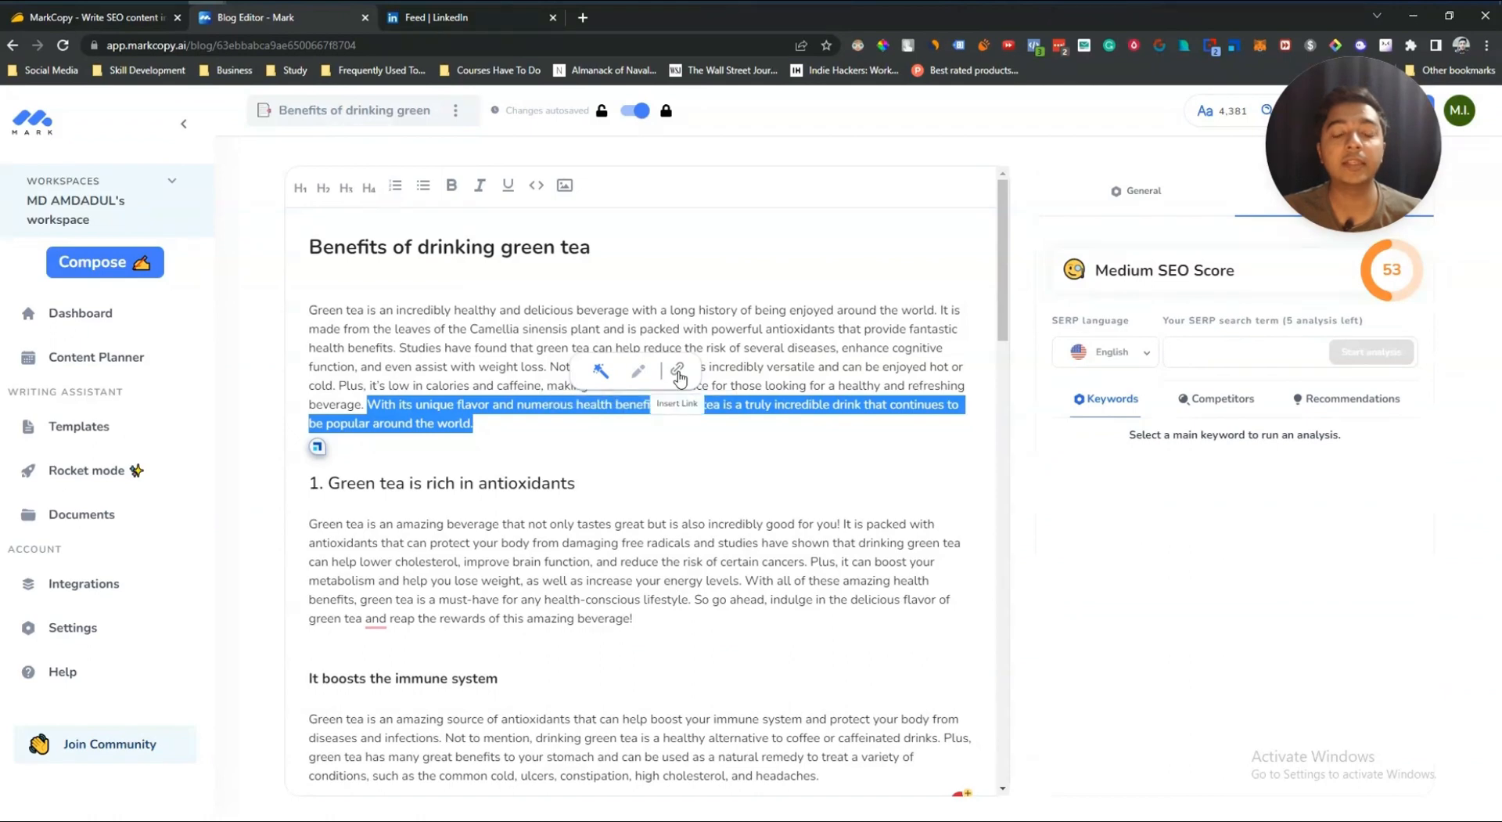
pyautogui.click(597, 379)
pyautogui.moveTo(508, 421); pyautogui.dragTo(367, 404)
pyautogui.hotkey('ctrl', 'm')
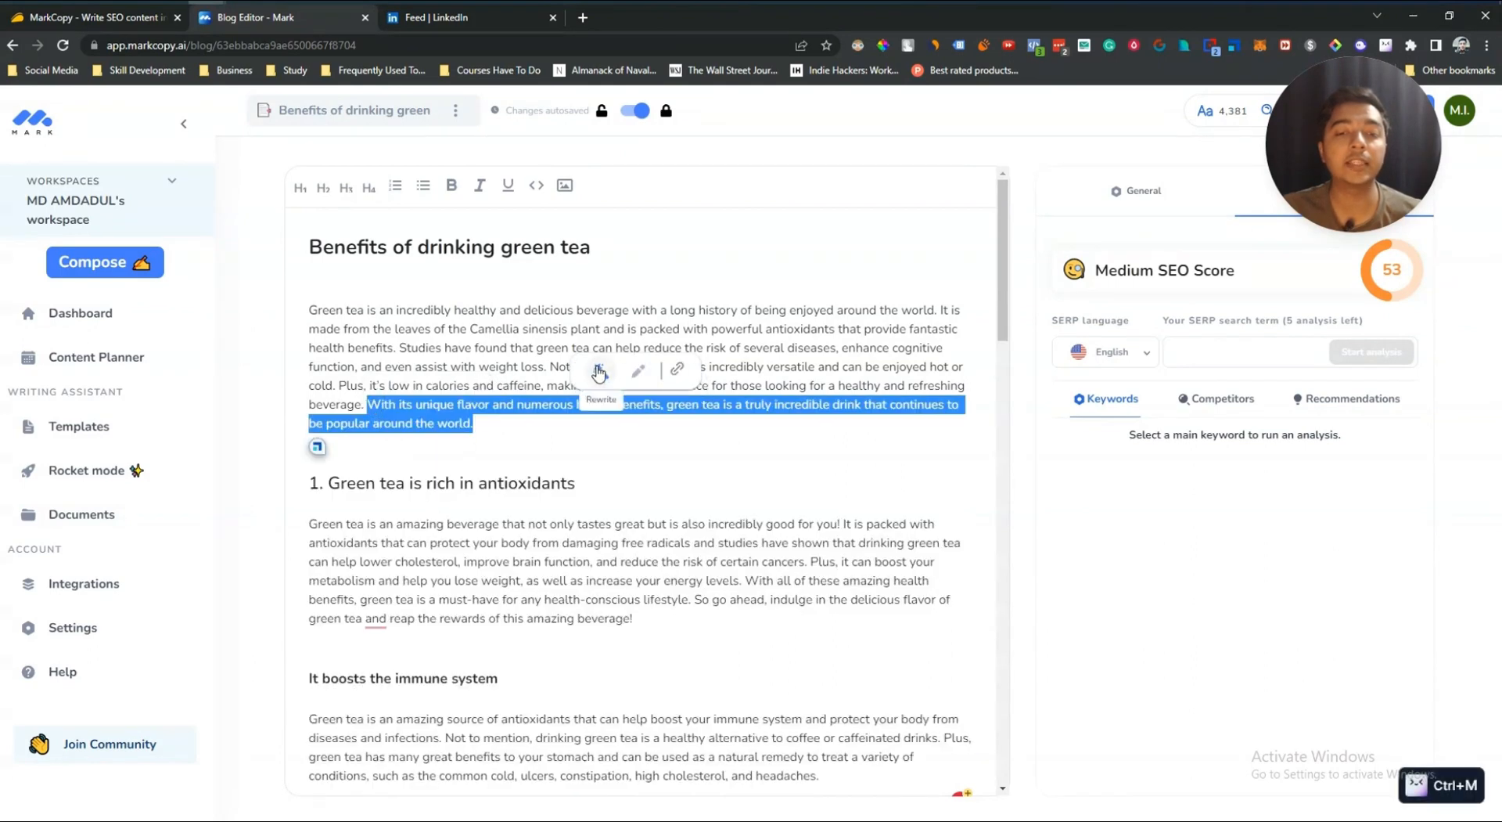
pyautogui.click(601, 370)
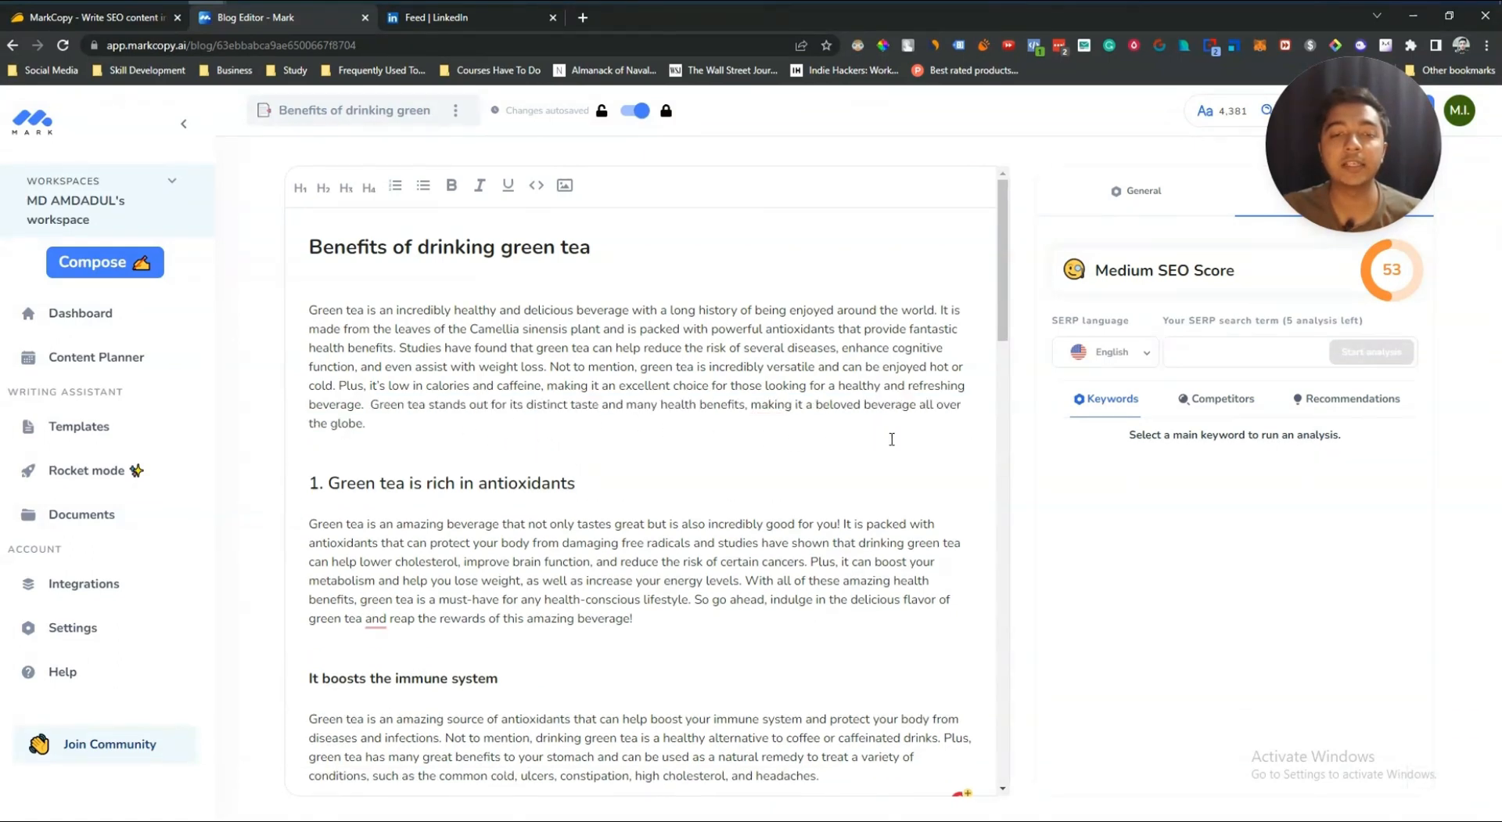
# Step: Try extending the rewritten introduction text with Write More
pyautogui.moveTo(504, 421); pyautogui.dragTo(370, 404)
pyautogui.hotkey('ctrl', 'm')
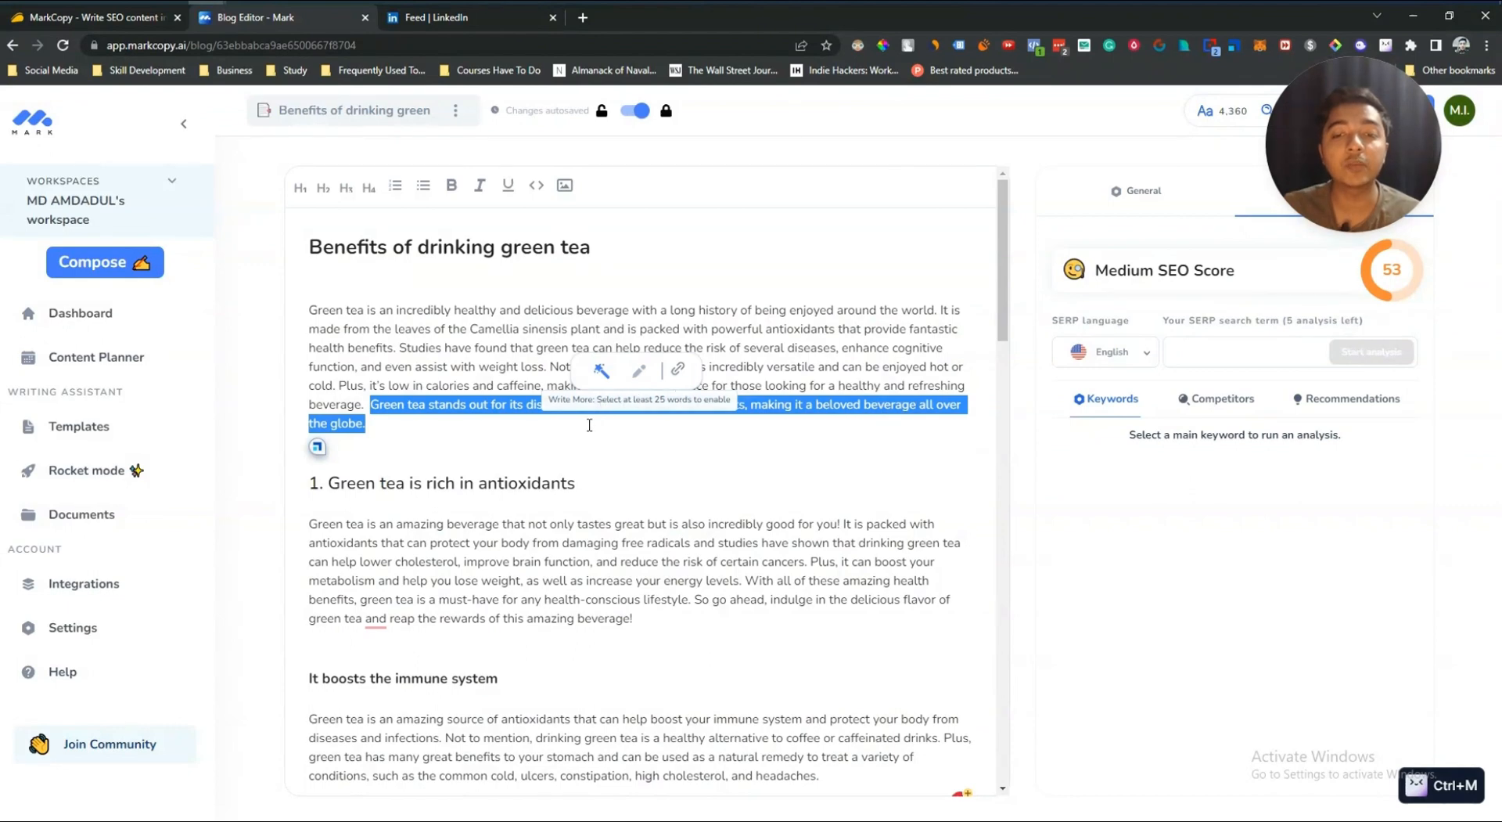
pyautogui.moveTo(485, 422); pyautogui.dragTo(303, 333)
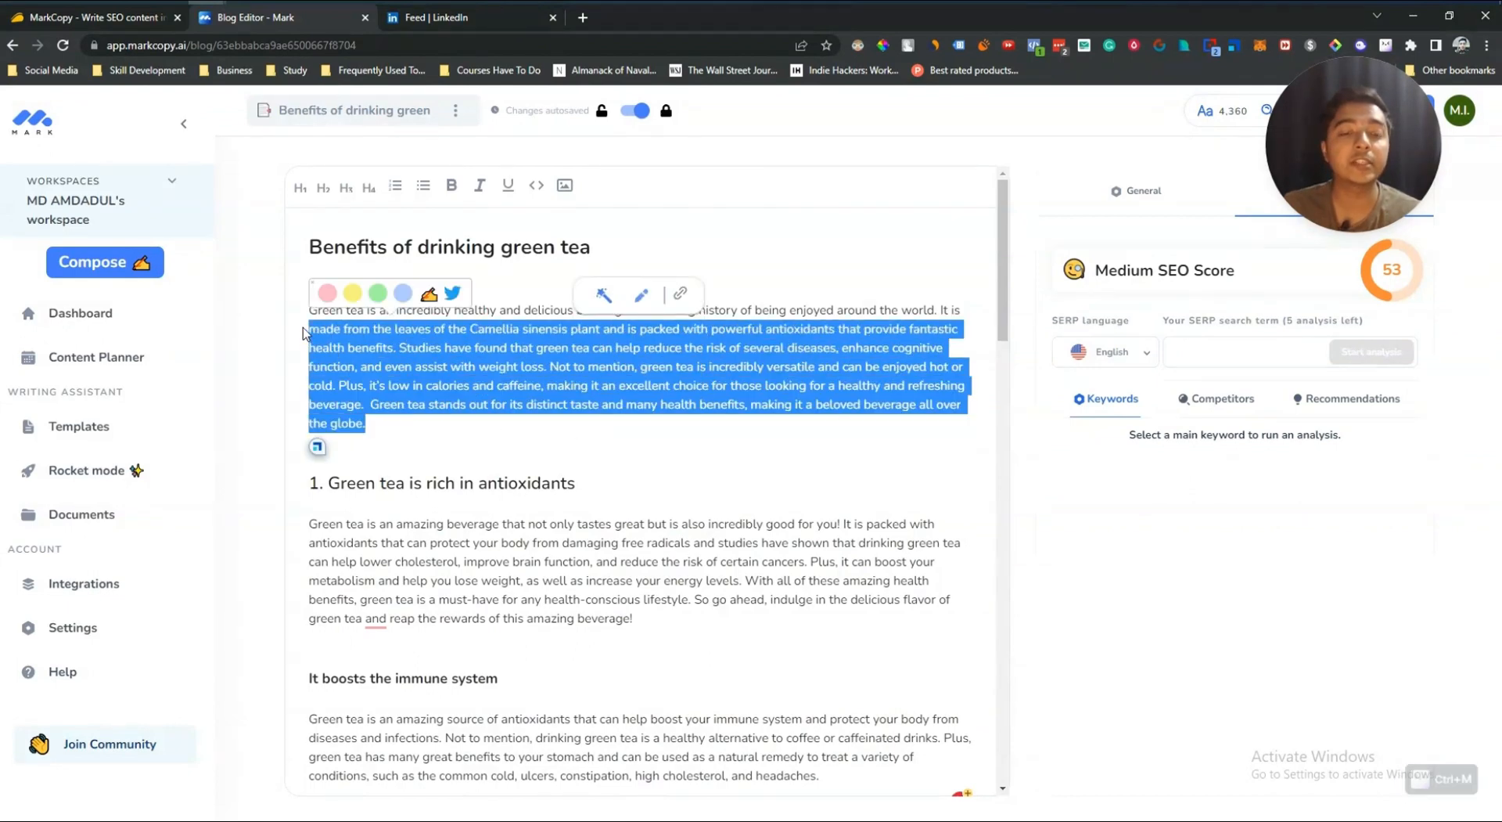
pyautogui.click(423, 483)
# Step: Try to extend the "Green tea is rich in antioxidants" paragraph with Write More
pyautogui.moveTo(631, 617); pyautogui.dragTo(310, 524)
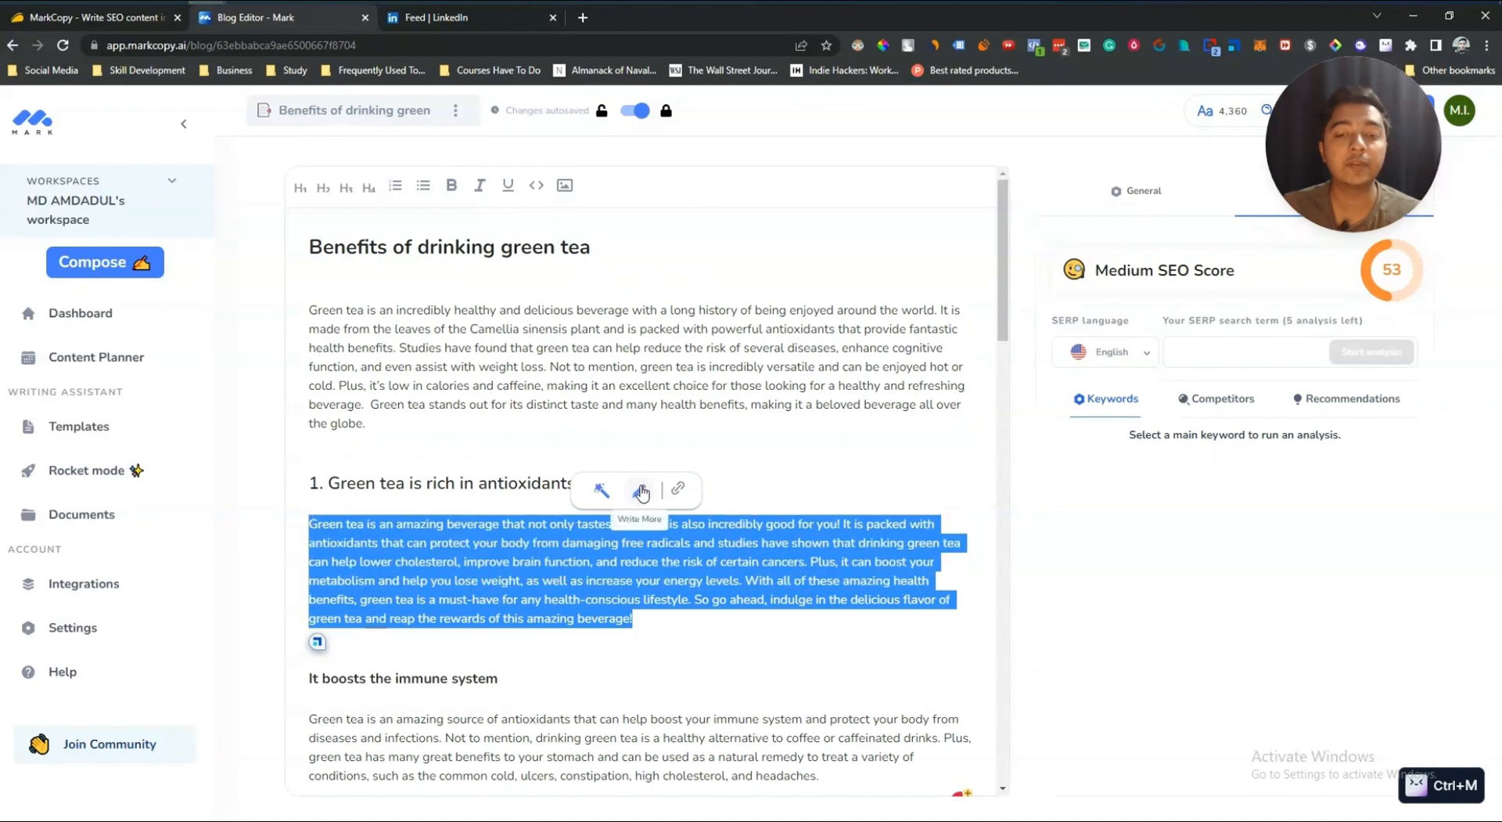
pyautogui.click(641, 491)
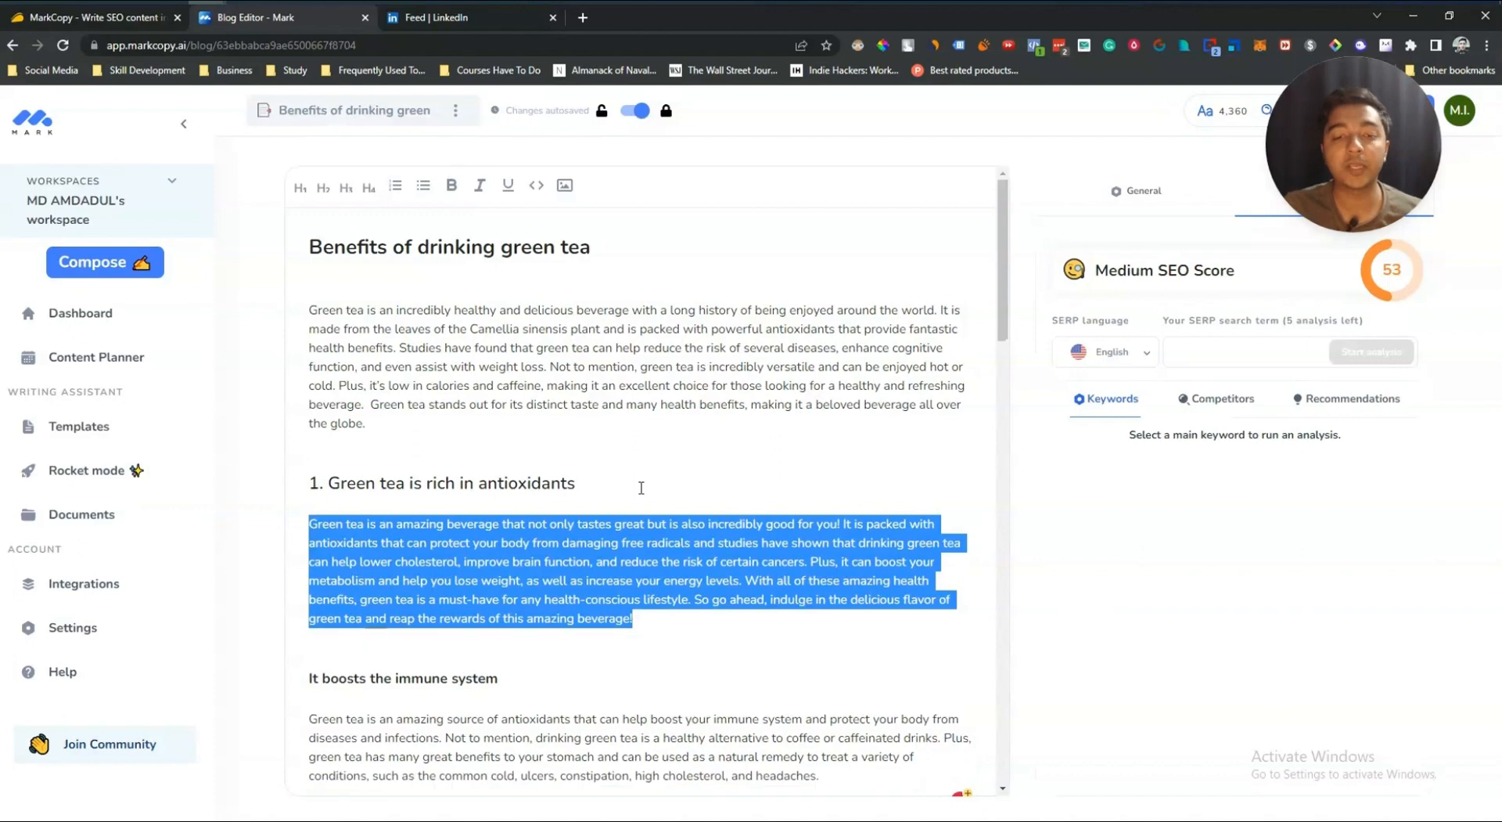
pyautogui.scroll(-2, 681, 623)
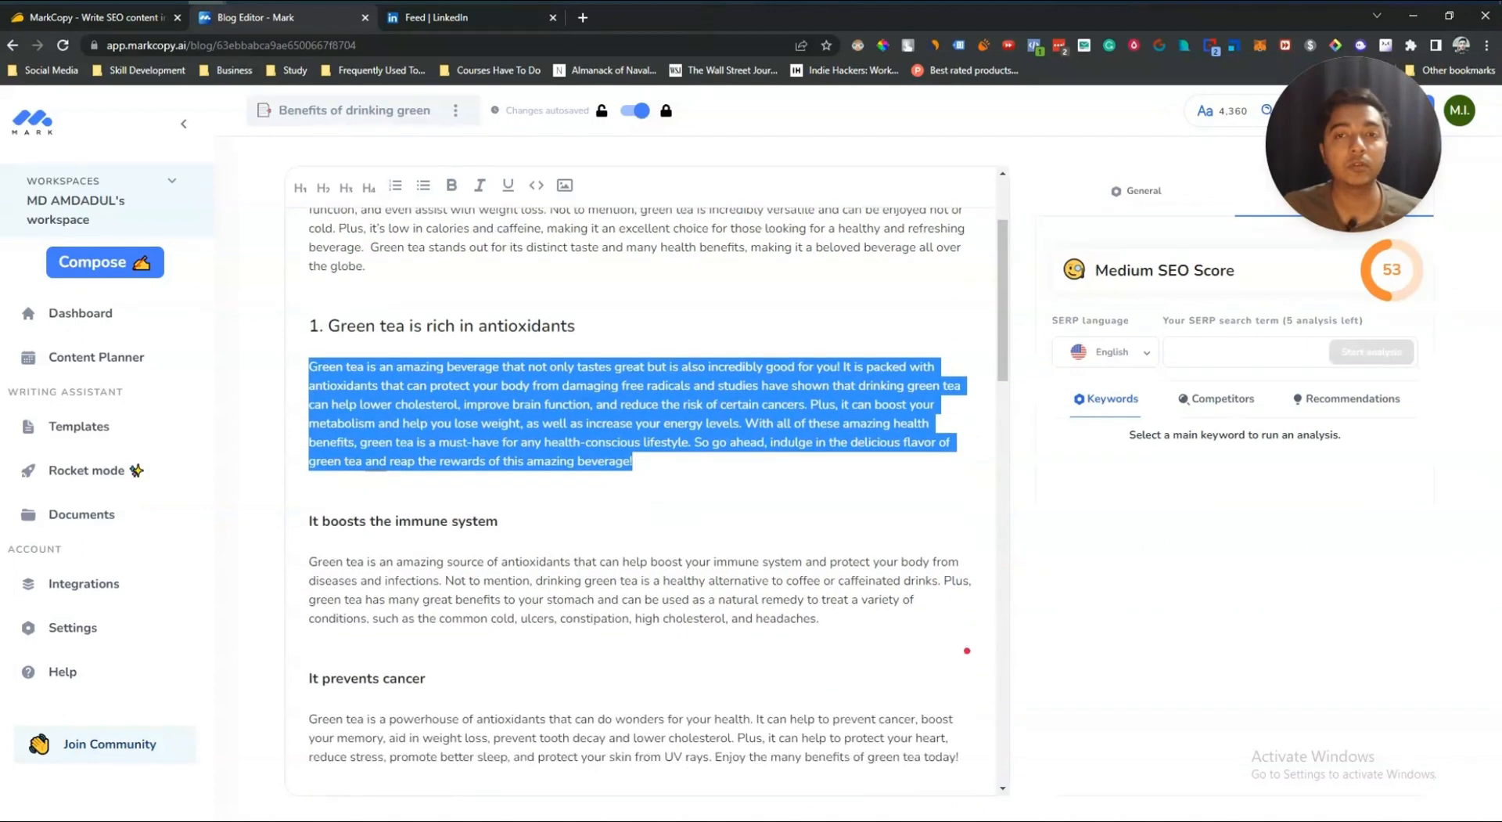
pyautogui.scroll(2, 706, 231)
pyautogui.hotkey('ctrl', 'm')
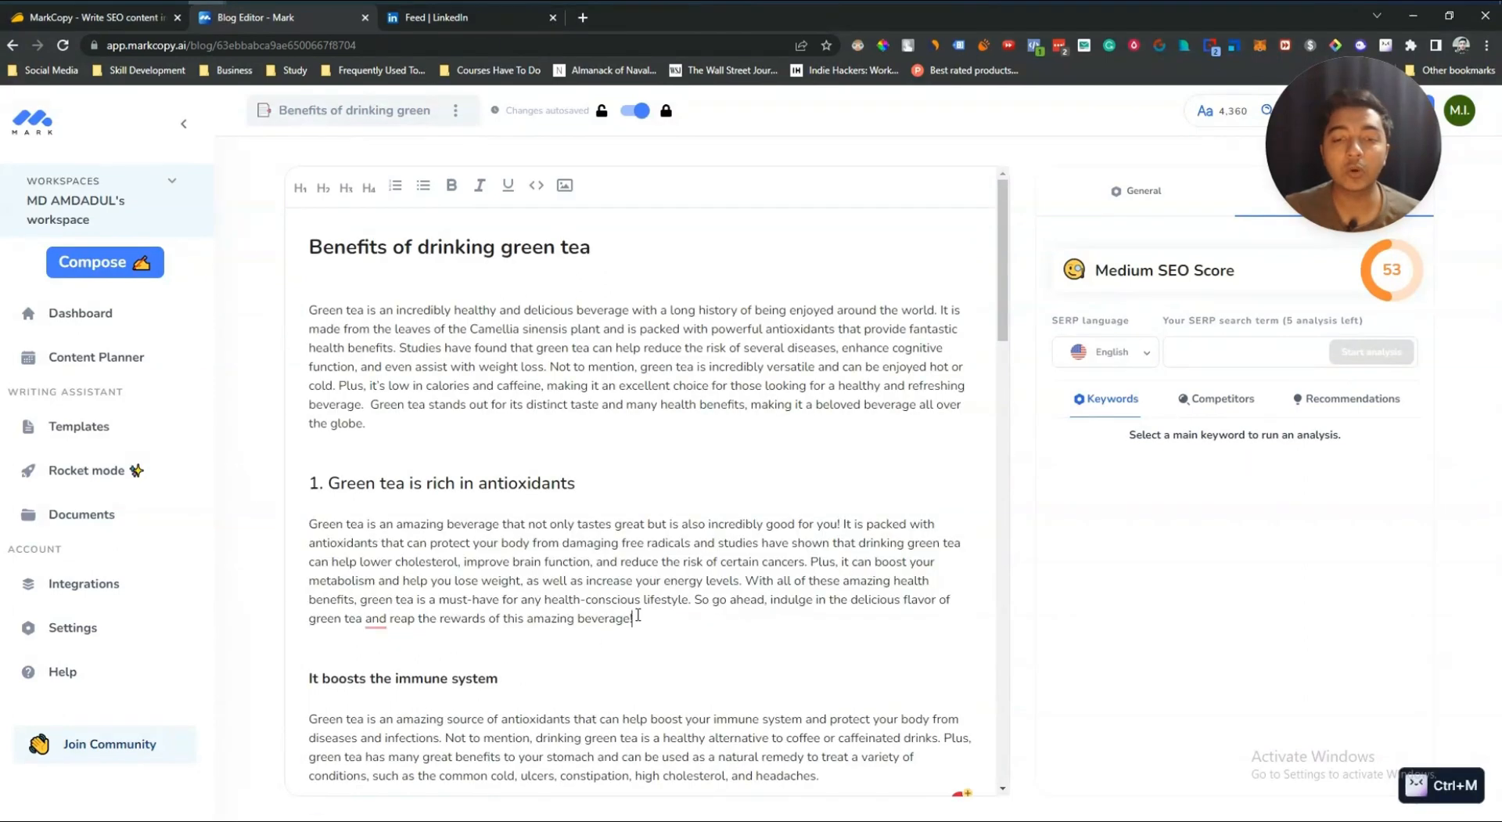
pyautogui.moveTo(636, 618); pyautogui.dragTo(320, 526)
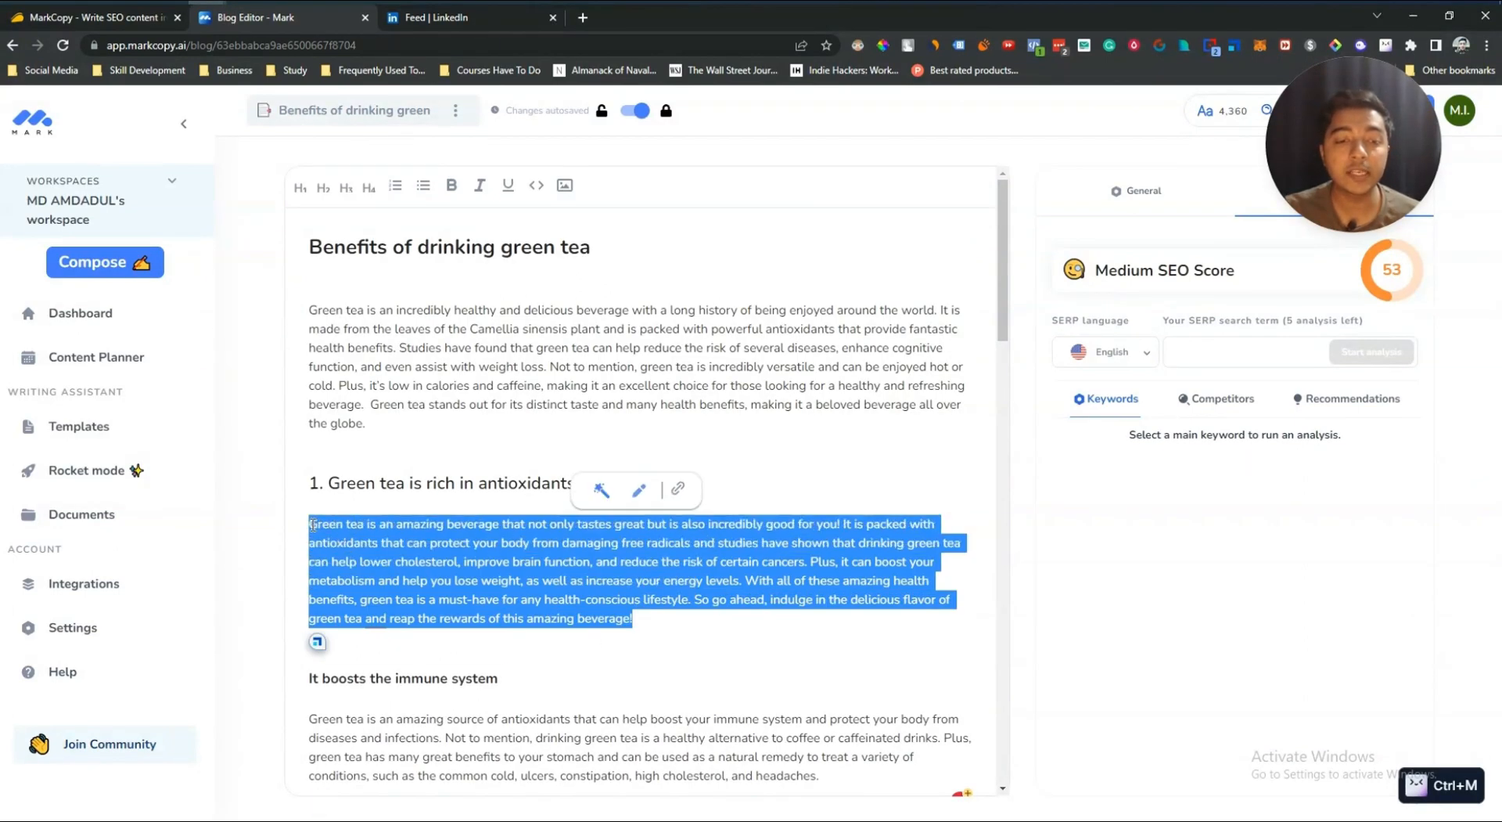
pyautogui.click(638, 489)
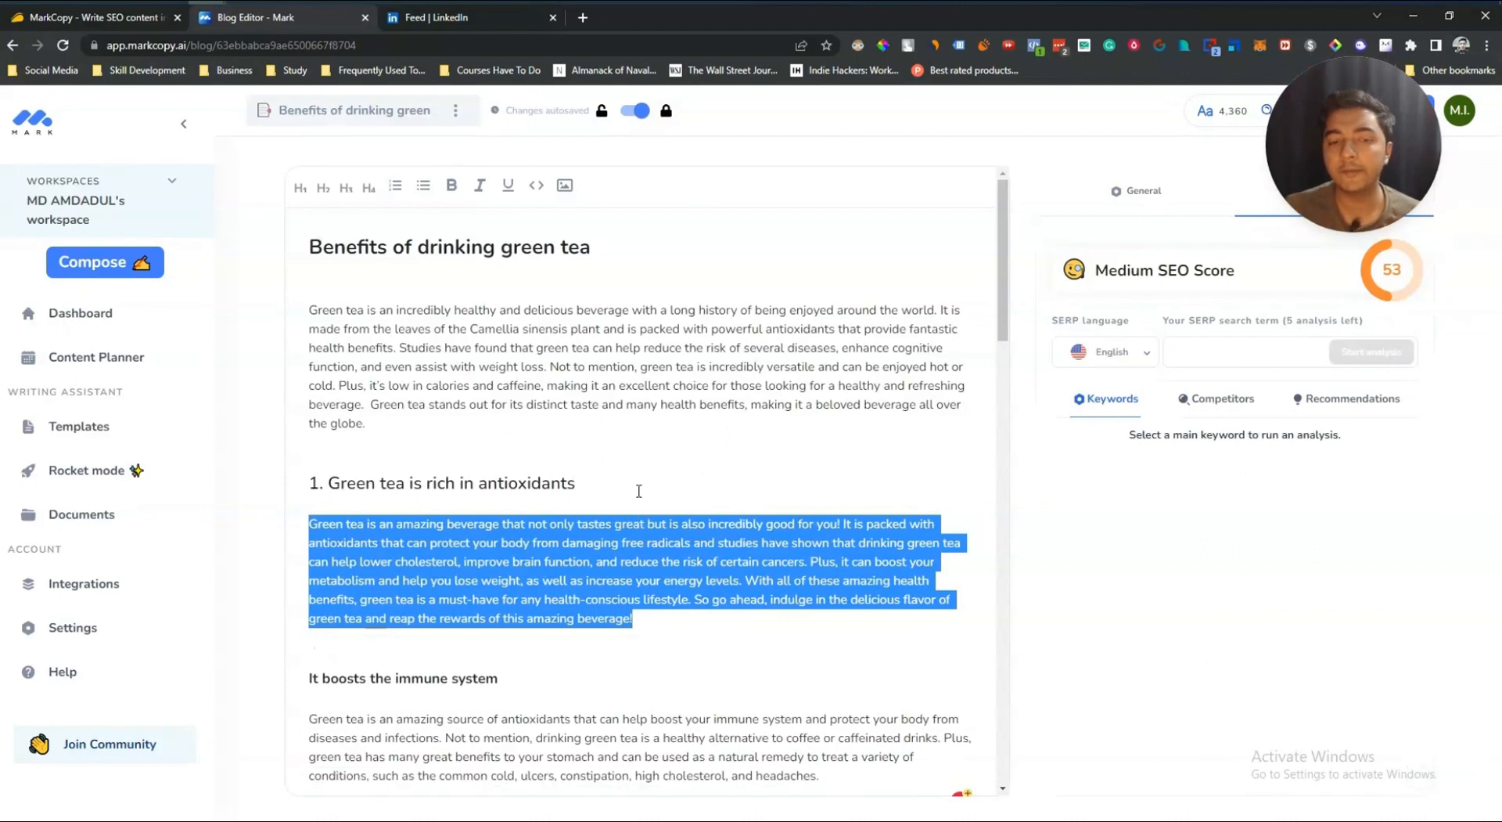
# Step: Scroll through the article to check the antioxidants section for added text and reselect its paragraph
pyautogui.scroll(-4, 639, 491)
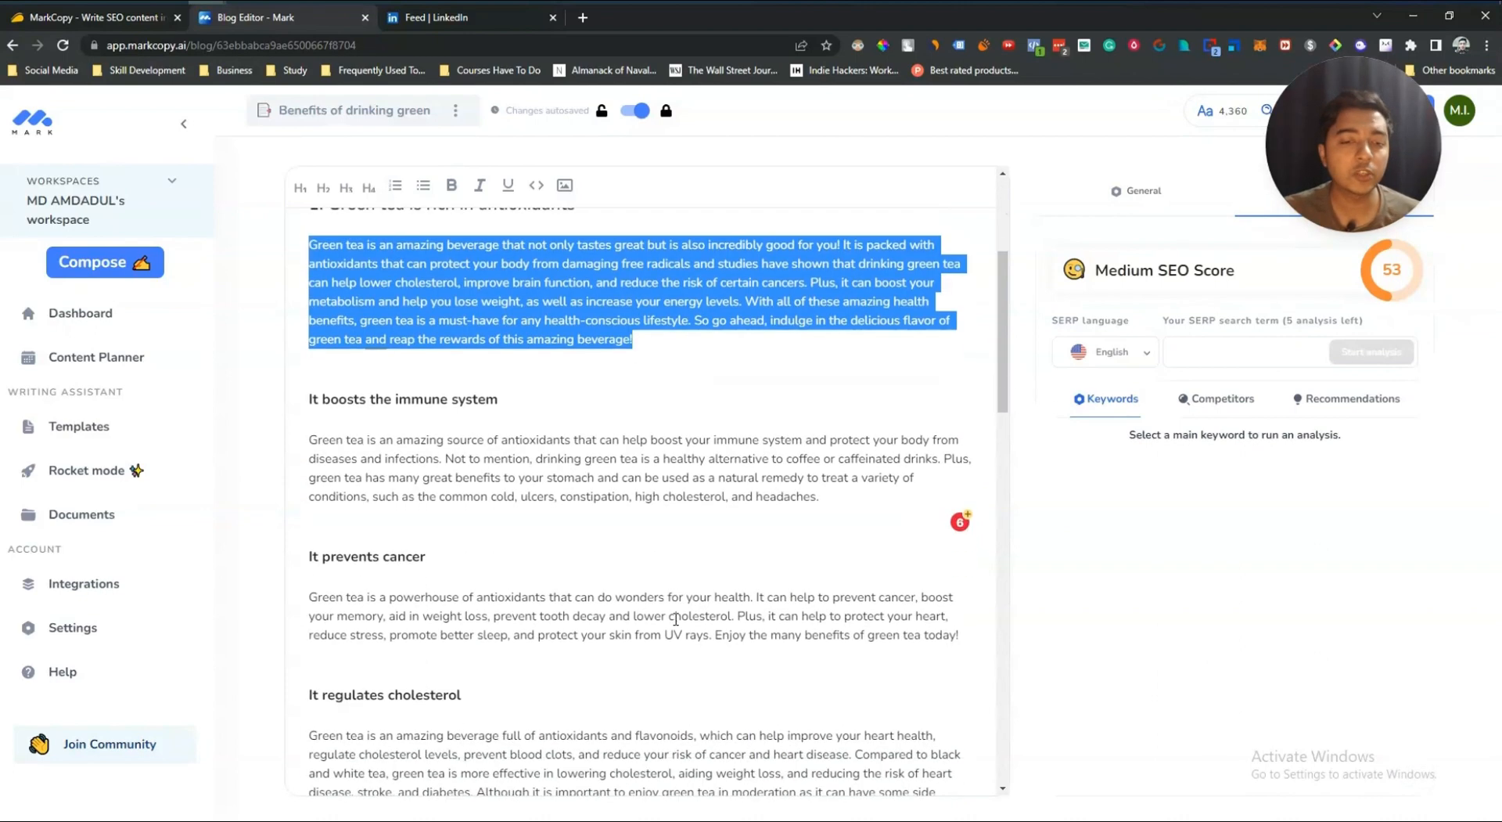
pyautogui.click(675, 618)
pyautogui.scroll(-5, 680, 618)
pyautogui.scroll(-4, 547, 629)
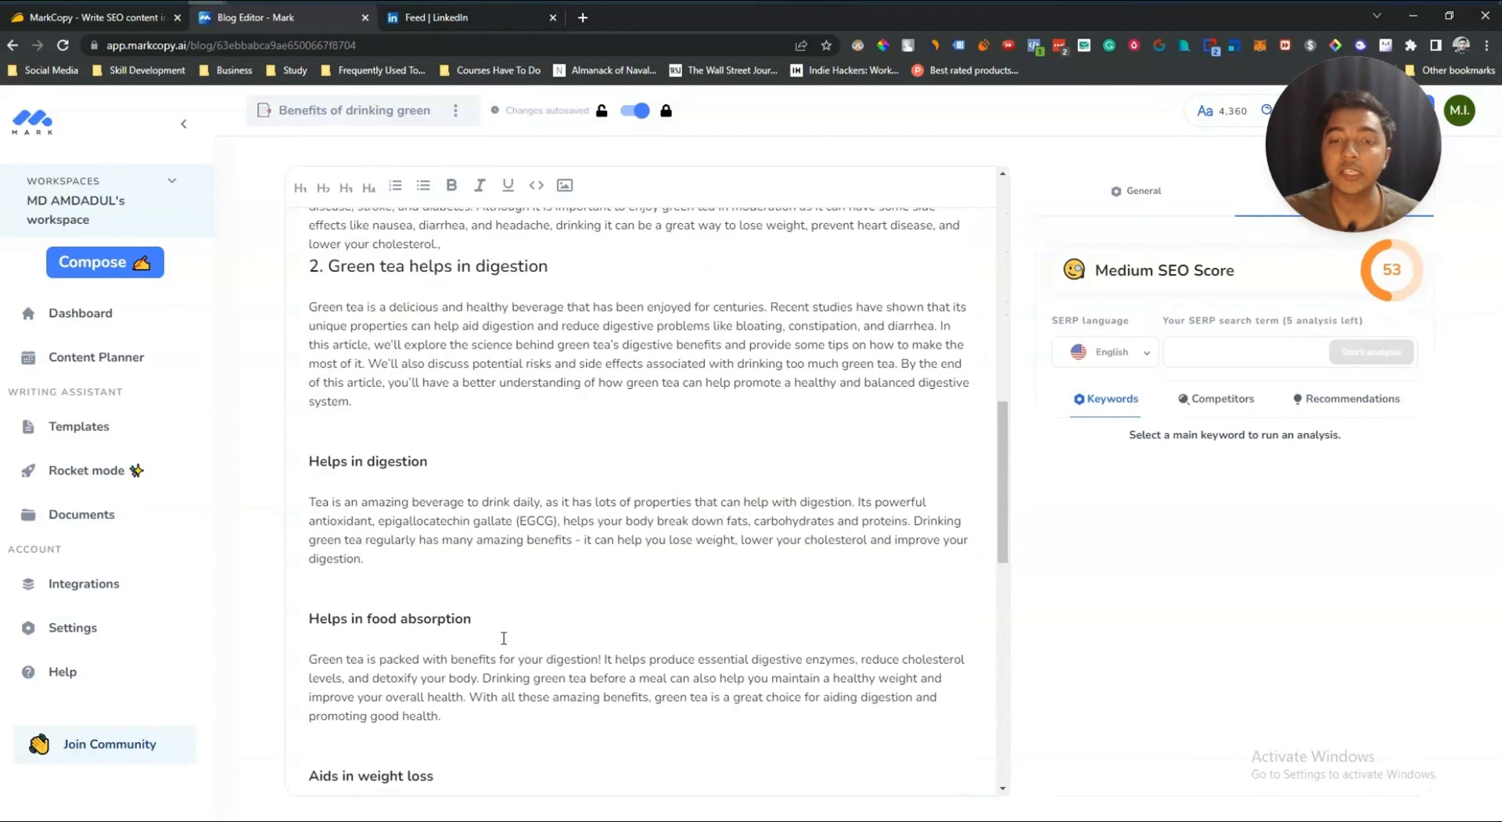
pyautogui.scroll(15, 503, 638)
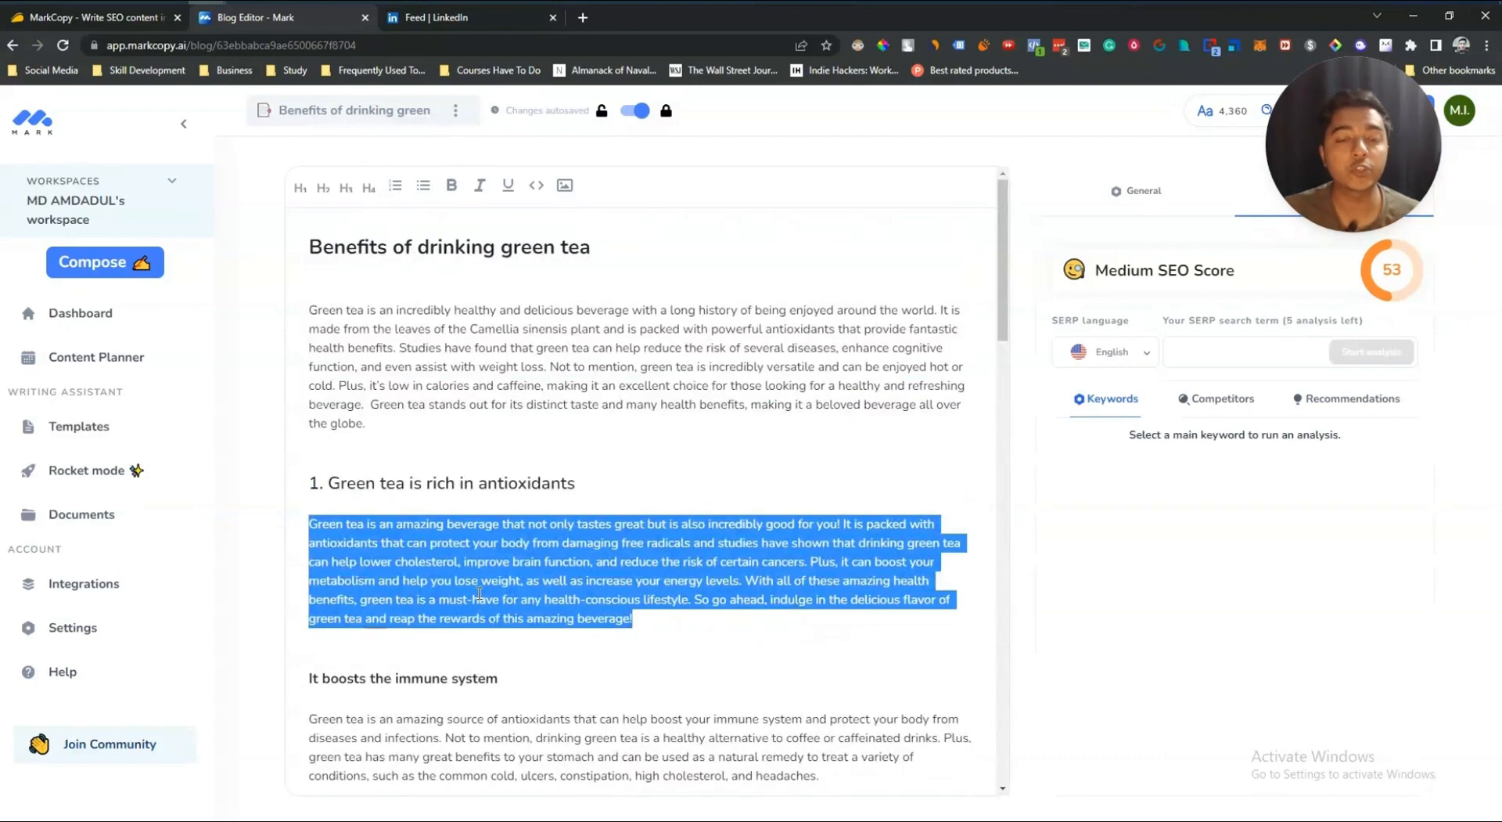
pyautogui.click(479, 593)
pyautogui.moveTo(633, 618); pyautogui.dragTo(310, 523)
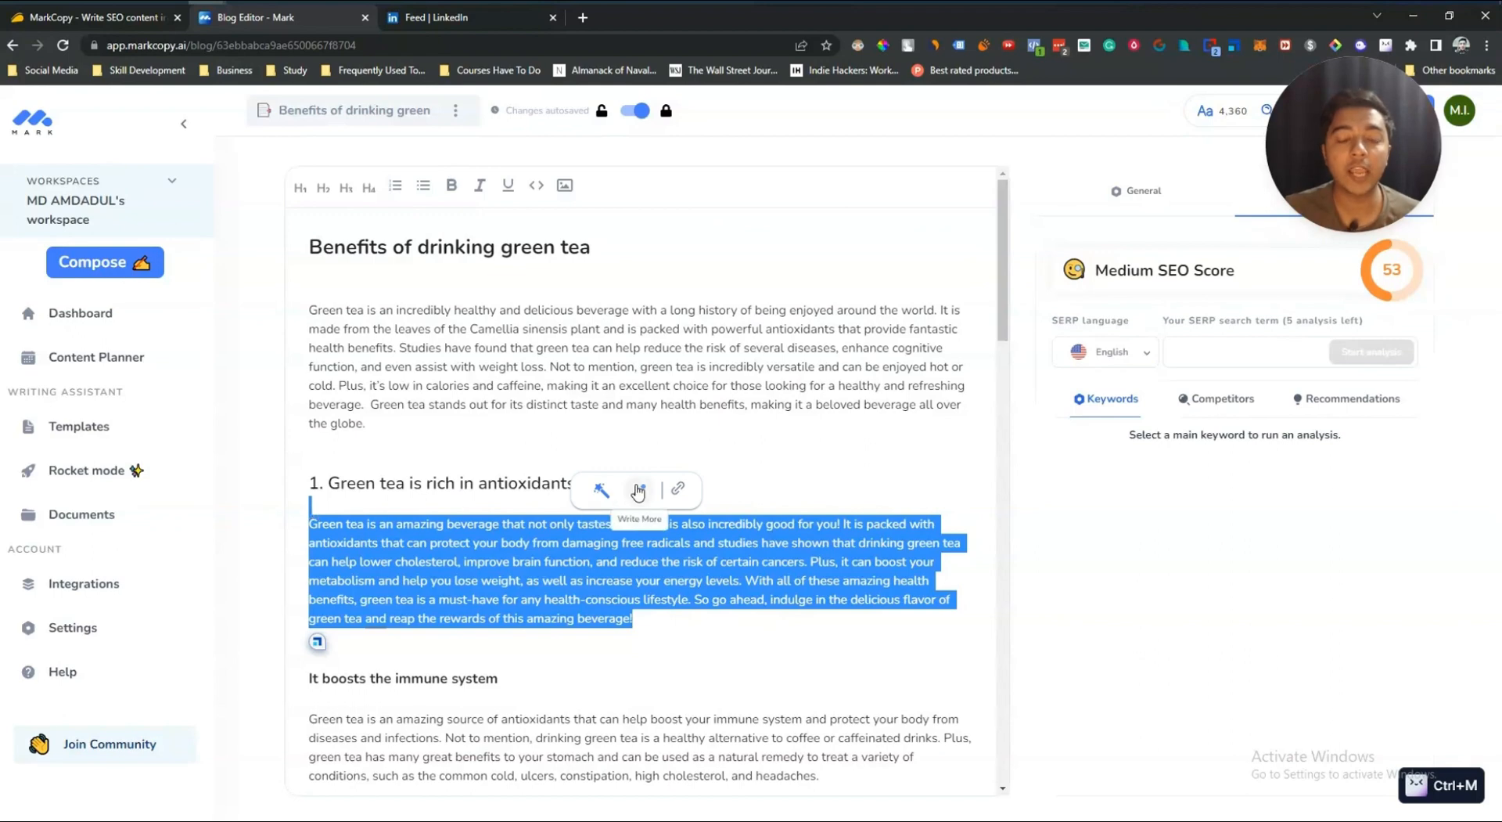
pyautogui.click(686, 600)
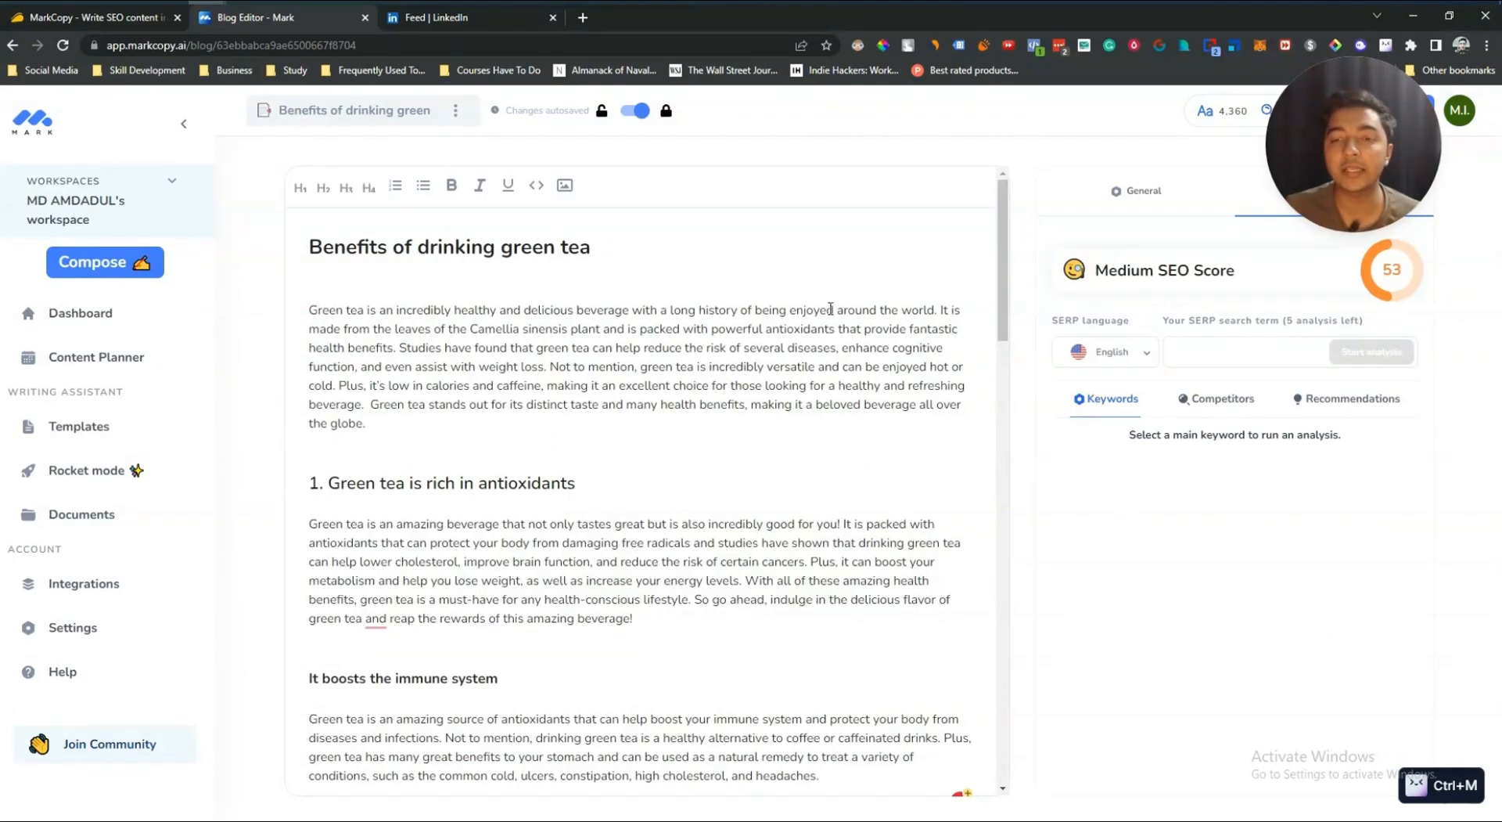
pyautogui.moveTo(1327, 191); pyautogui.dragTo(143, 197)
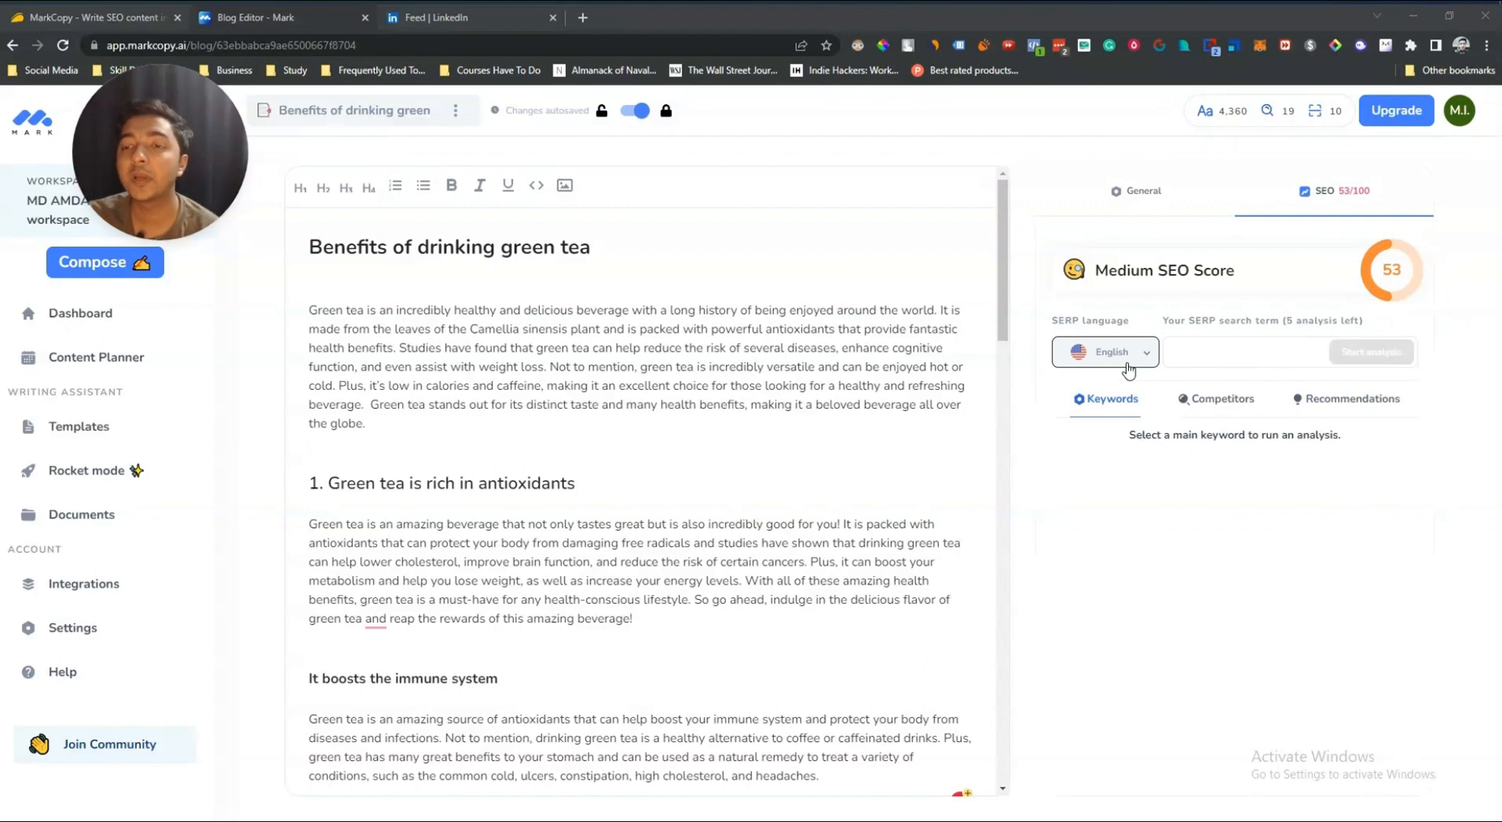
# Step: Run an SEO analysis for the search term "benefits of drinking green tea"
pyautogui.click(1210, 349)
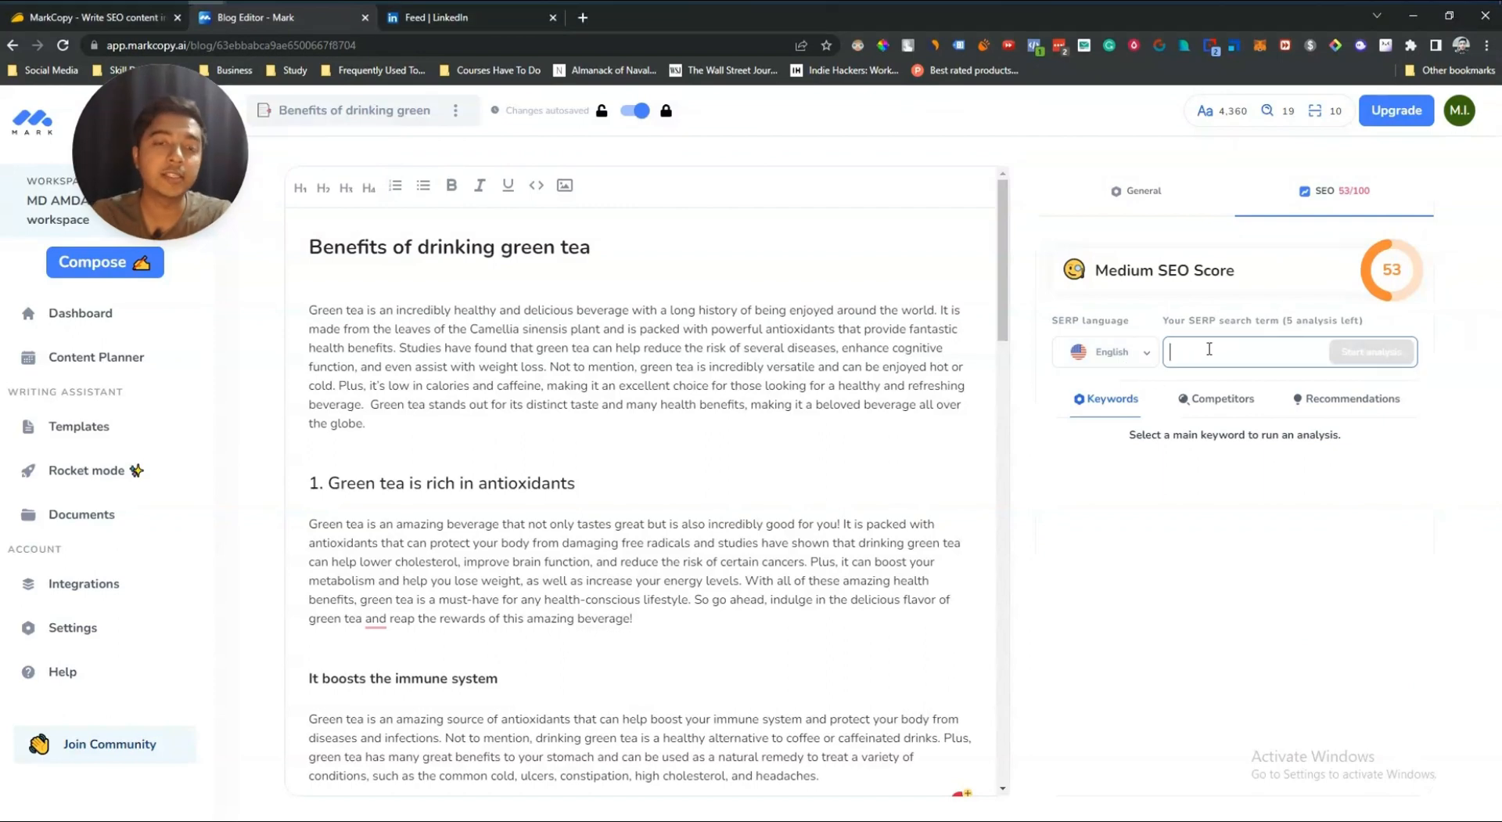
pyautogui.write('b')
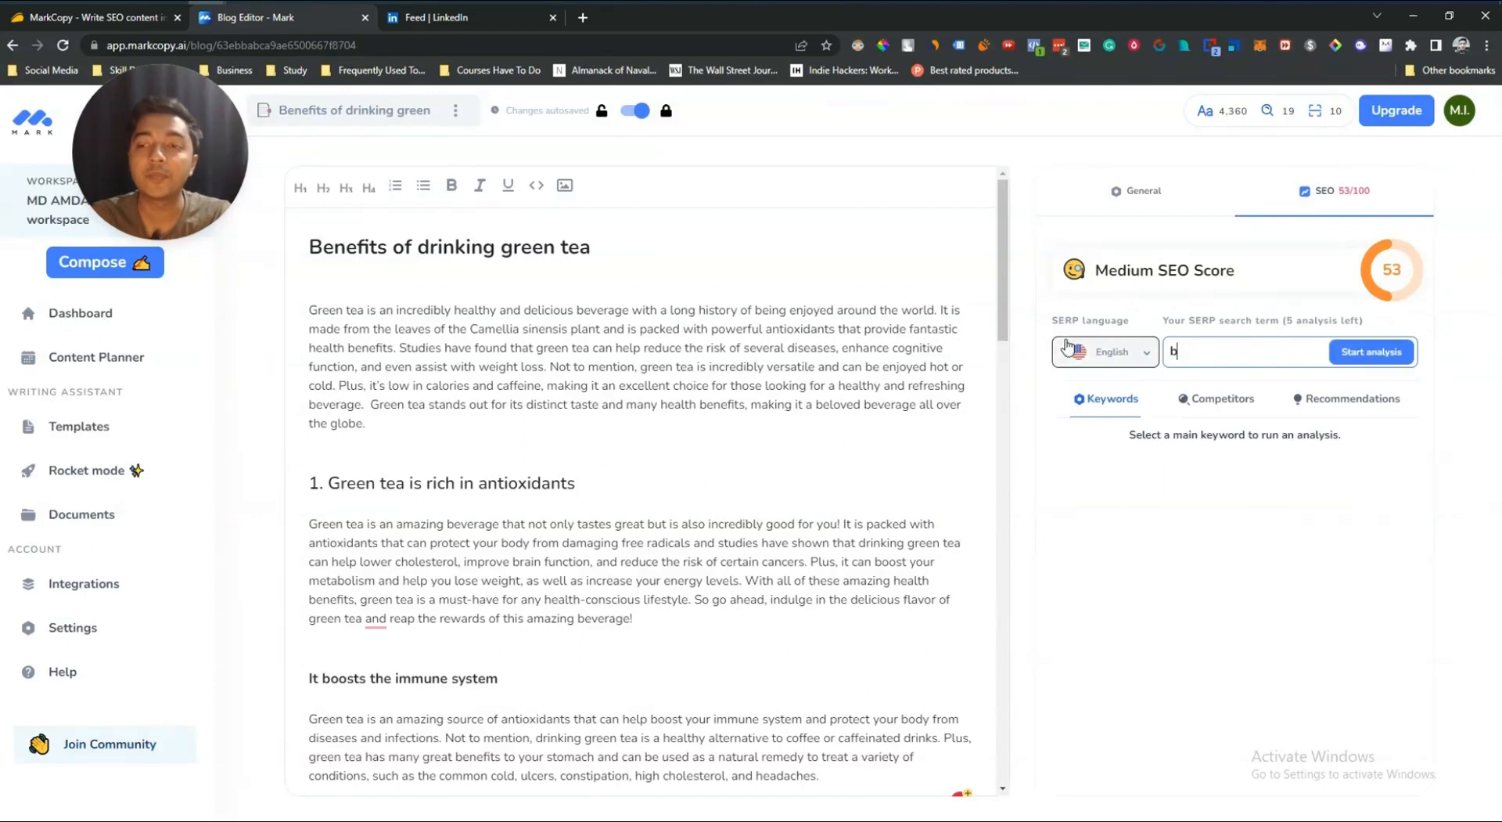
pyautogui.write('enefi')
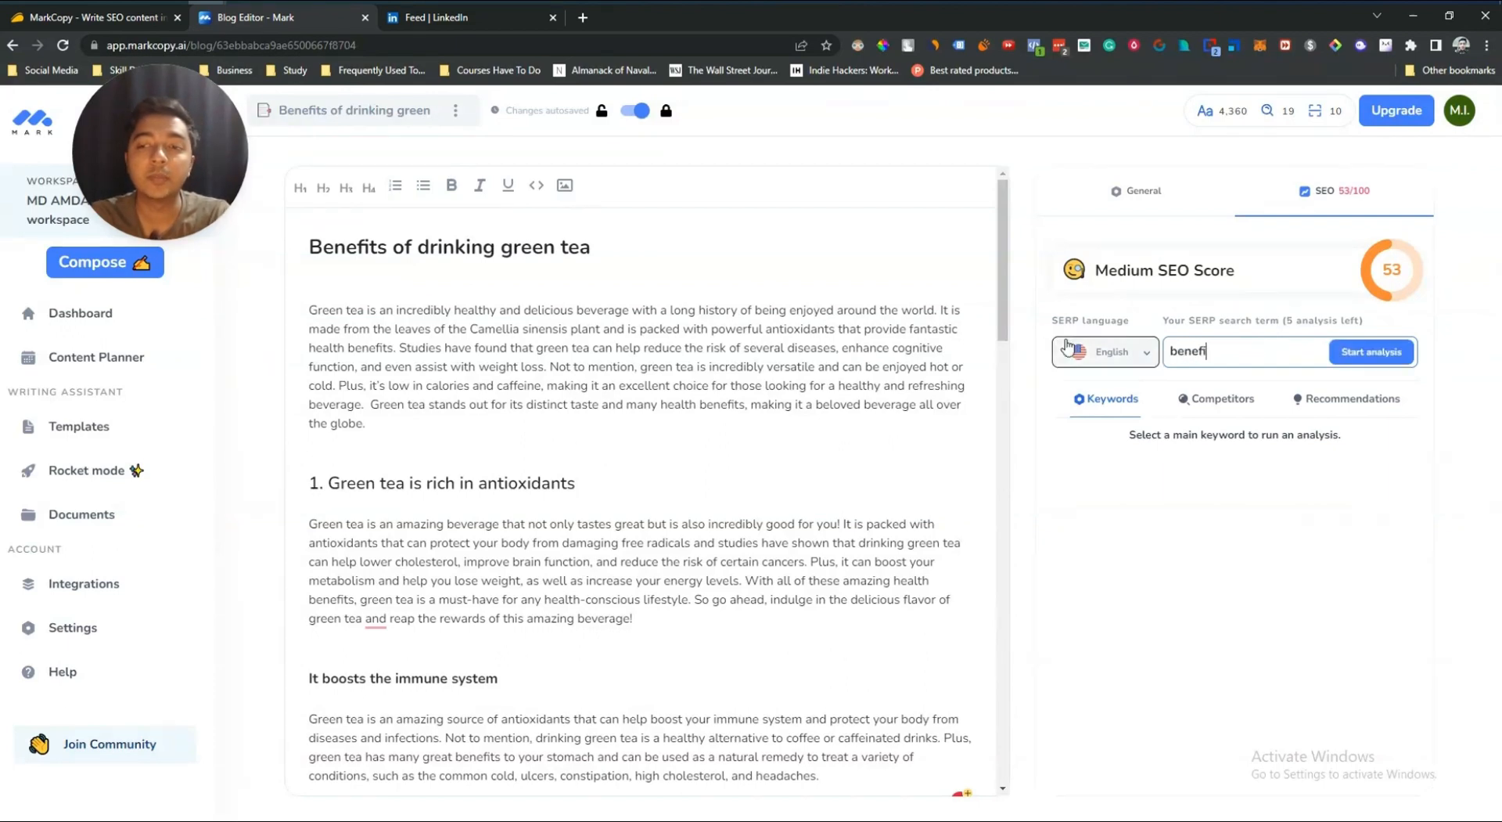
pyautogui.write('ts of drinki')
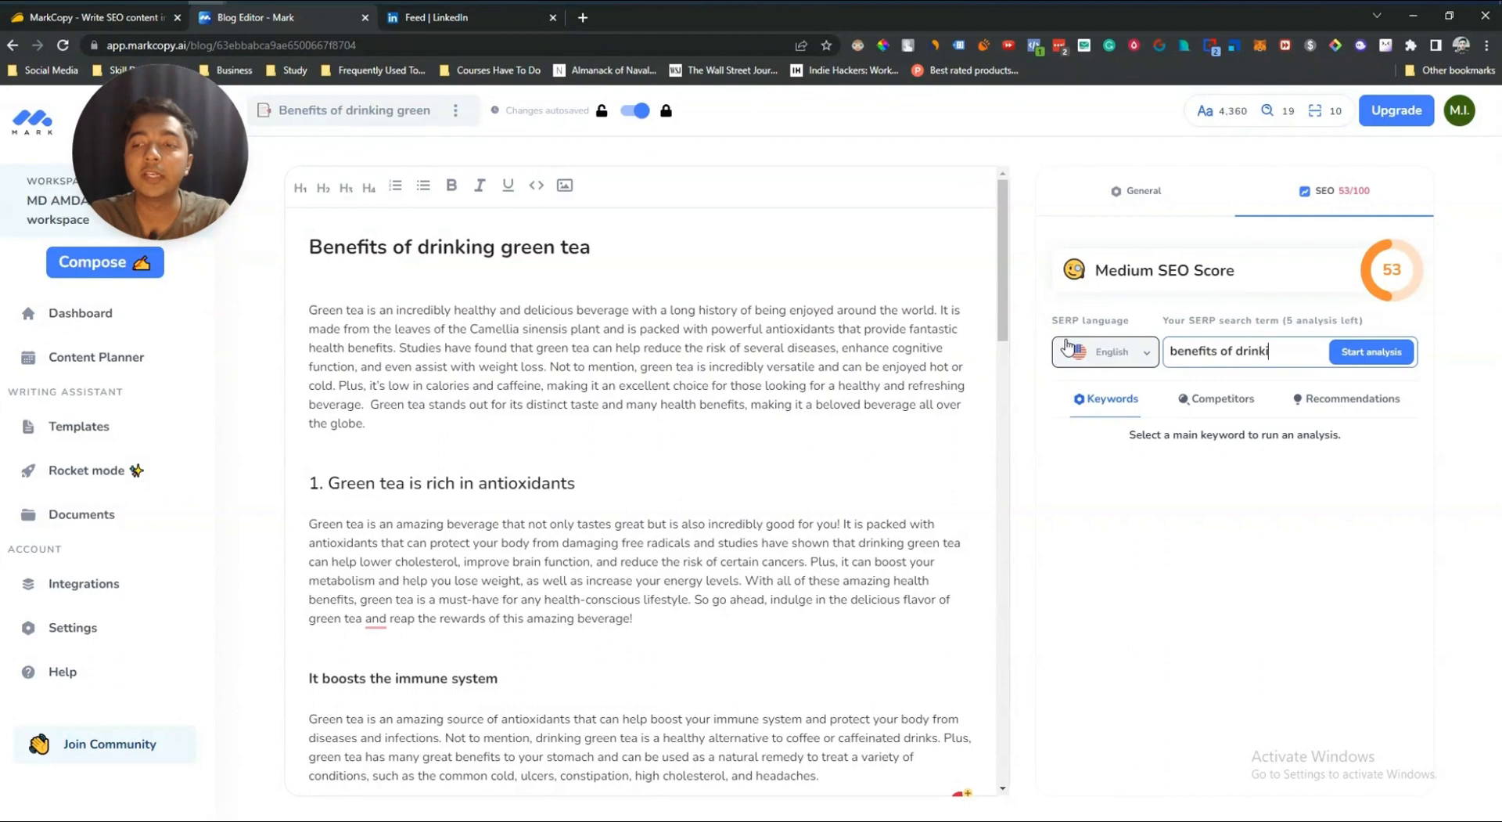
pyautogui.write('ng green tea')
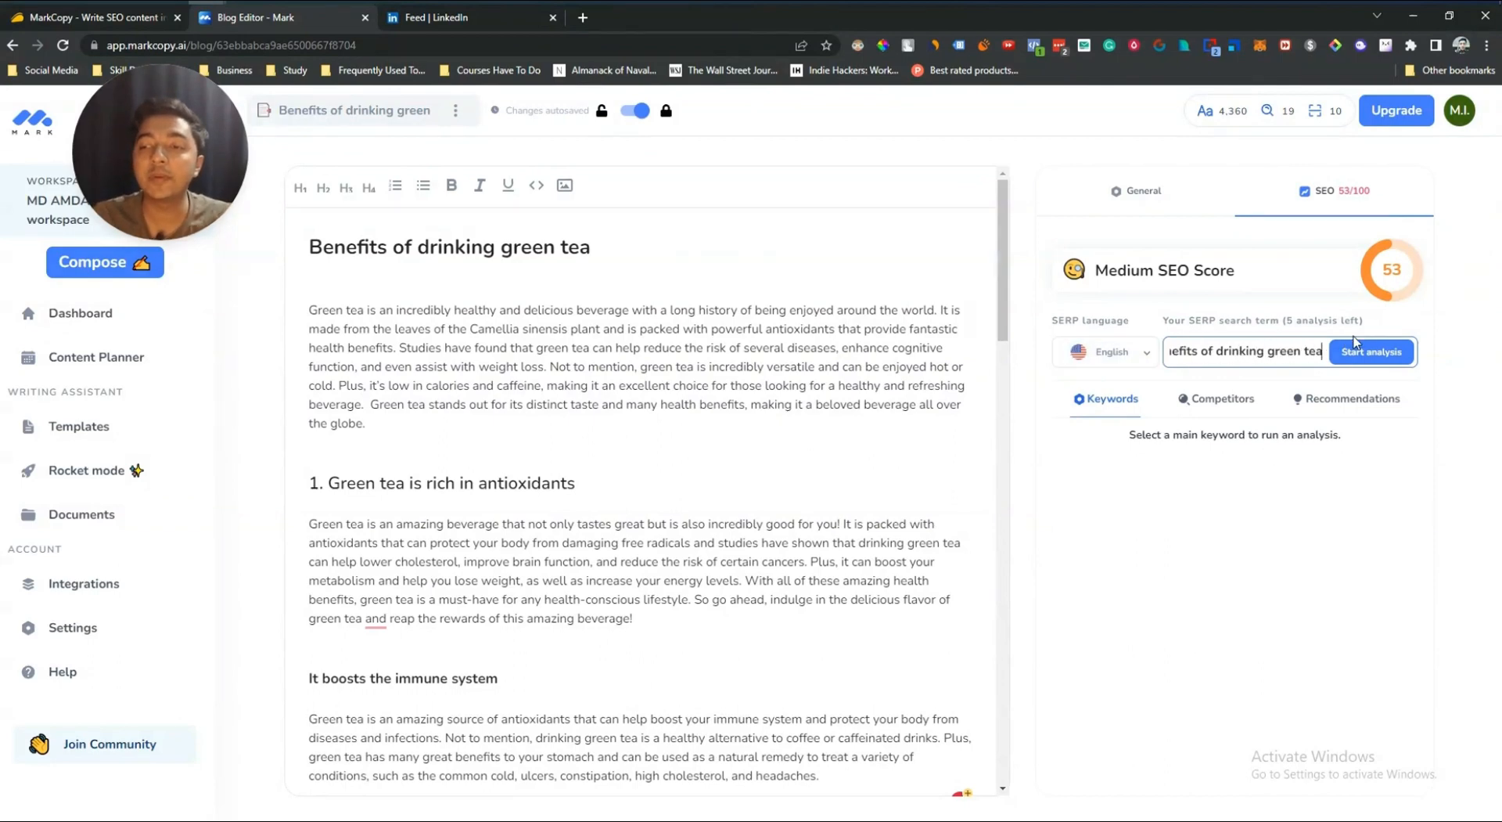
pyautogui.click(1365, 353)
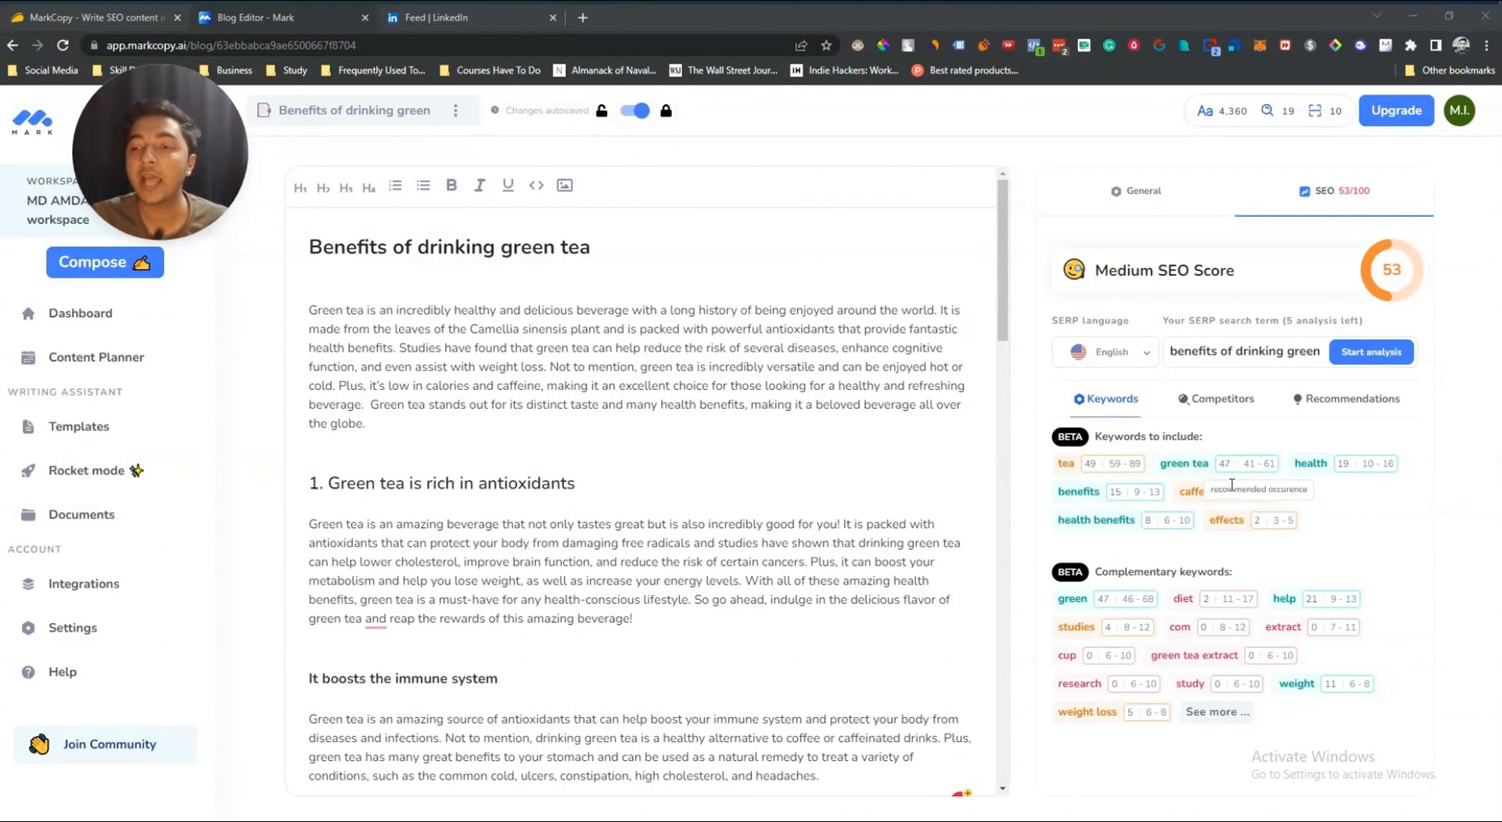
# Step: Examine the suggested keywords to include and the complementary keywords from the analysis
pyautogui.hotkey('ctrl', 'm')
pyautogui.moveTo(1238, 495); pyautogui.dragTo(1281, 501)
pyautogui.doubleClick(1195, 494)
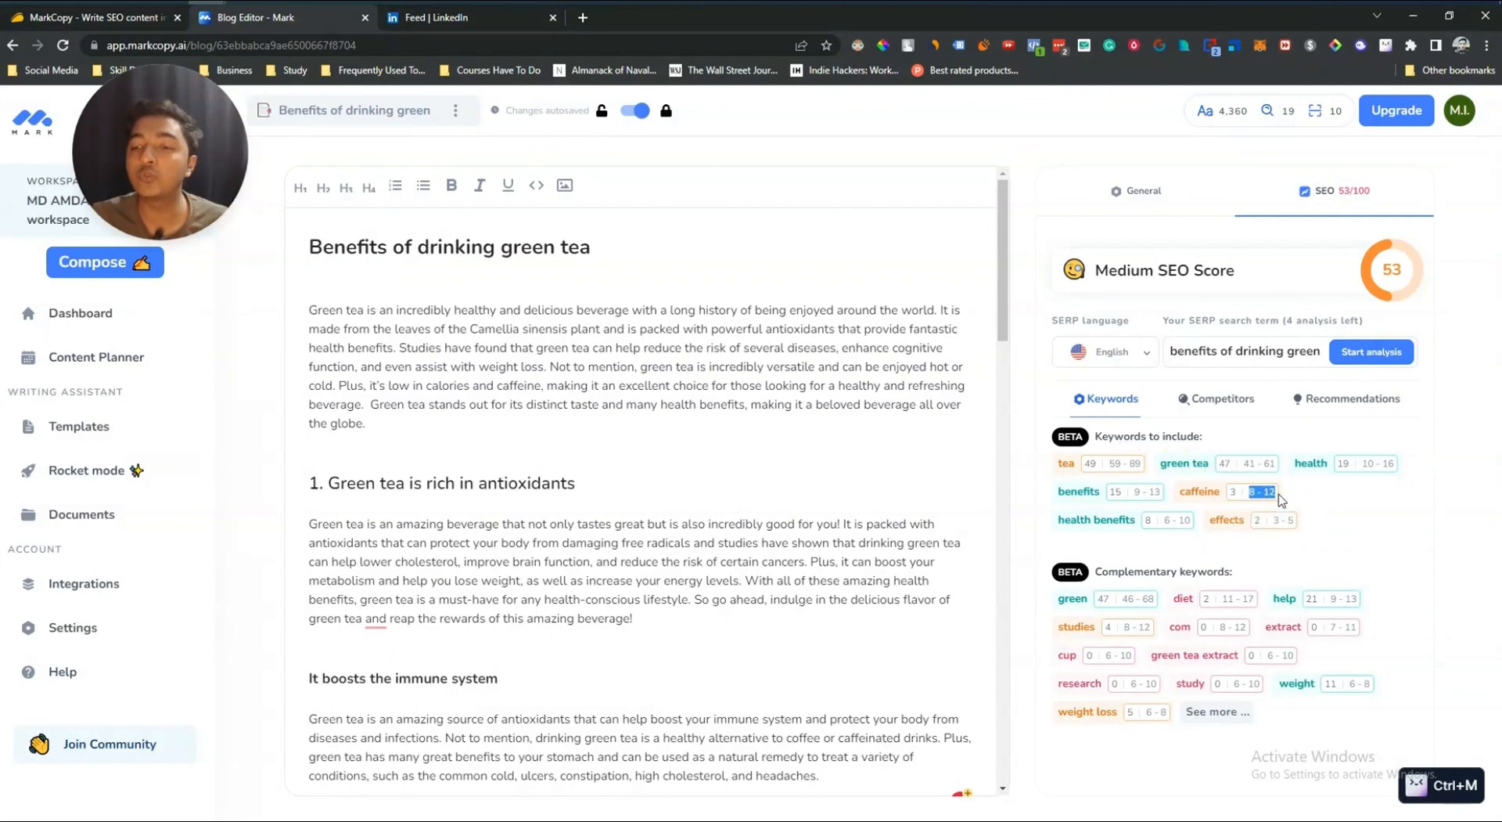
pyautogui.click(1233, 492)
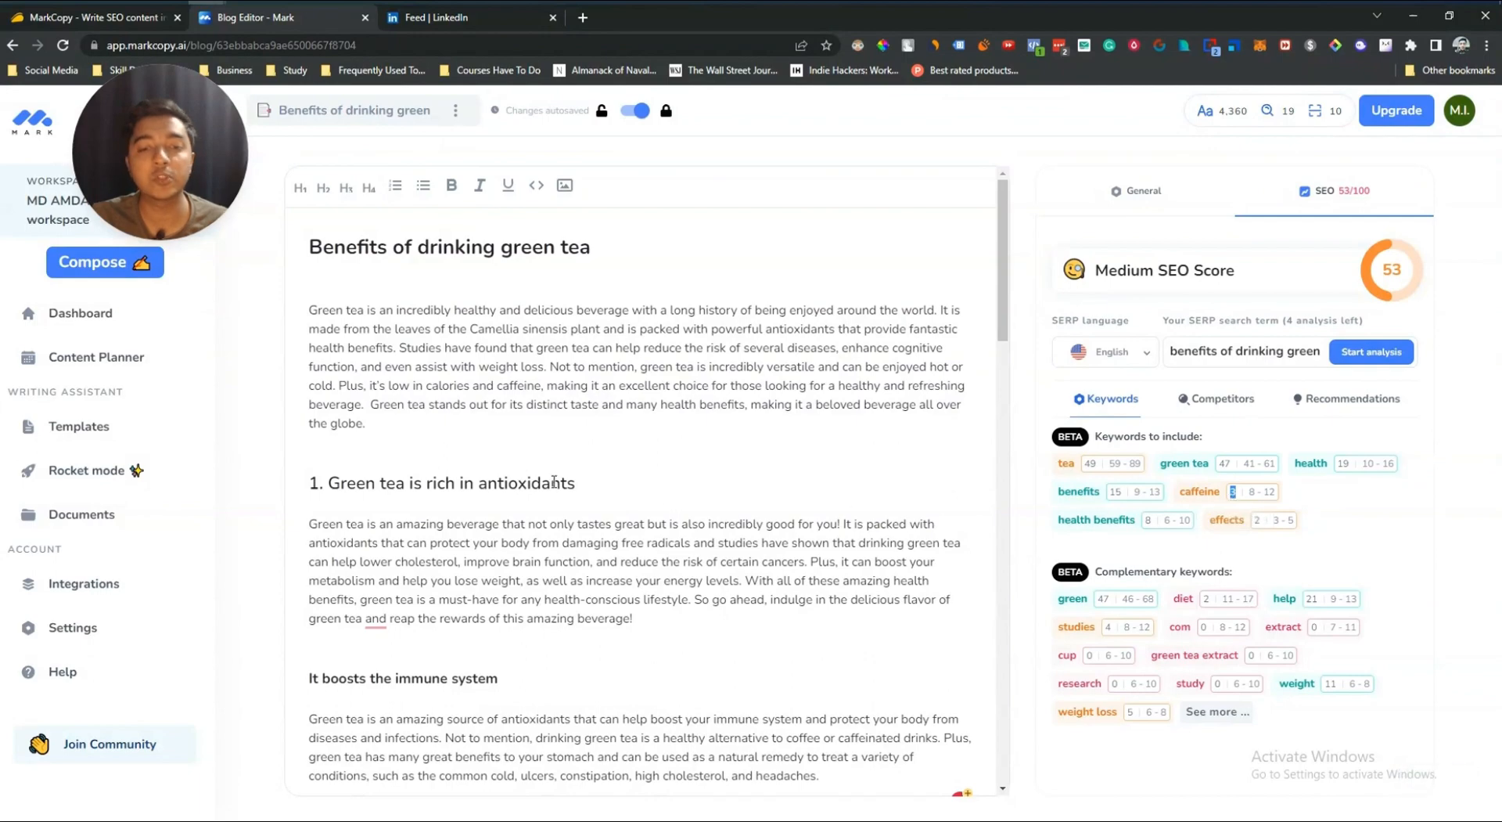
pyautogui.scroll(-9, 553, 483)
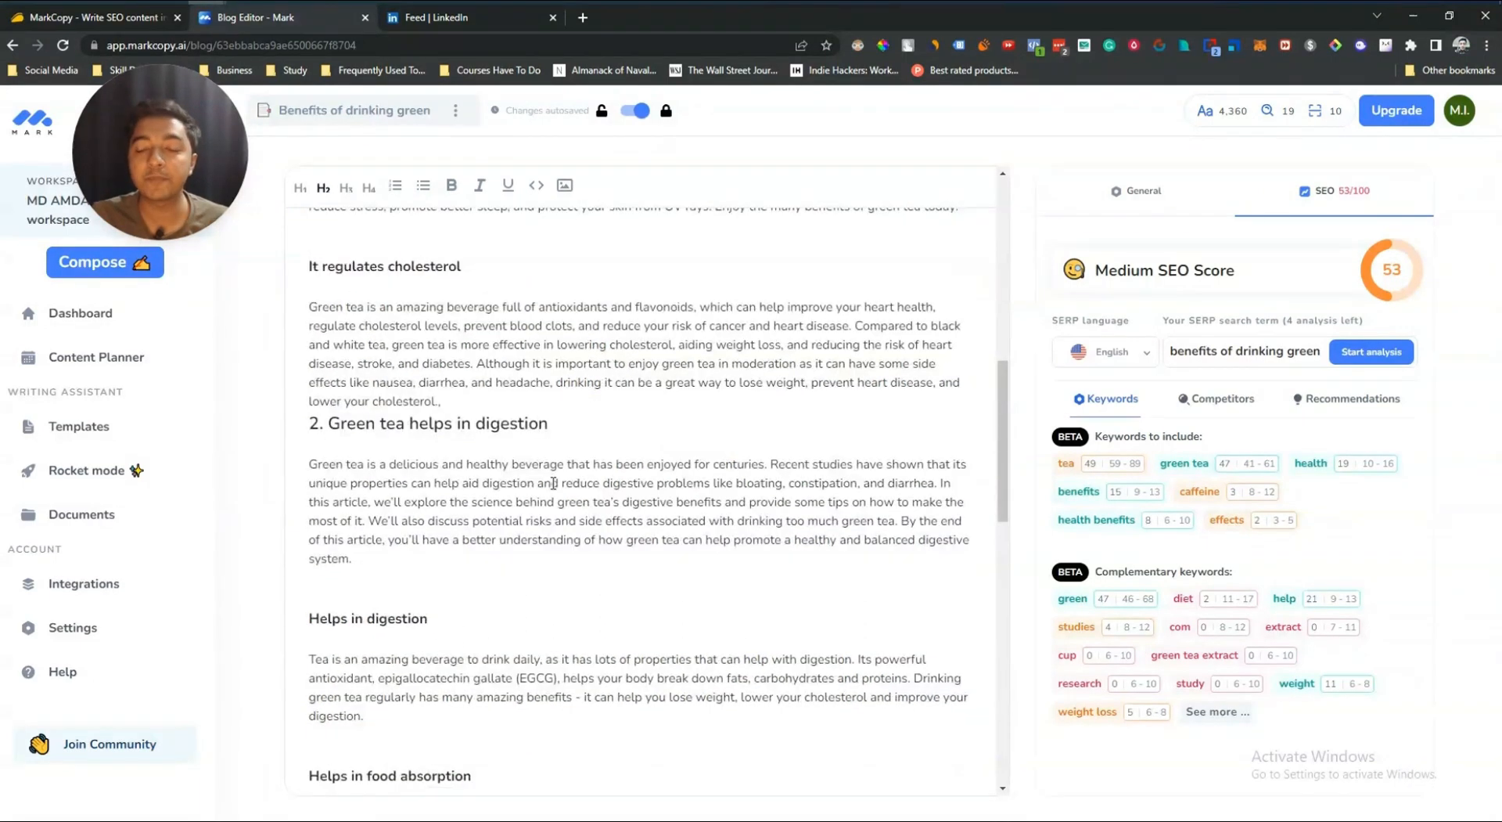
pyautogui.scroll(10, 553, 482)
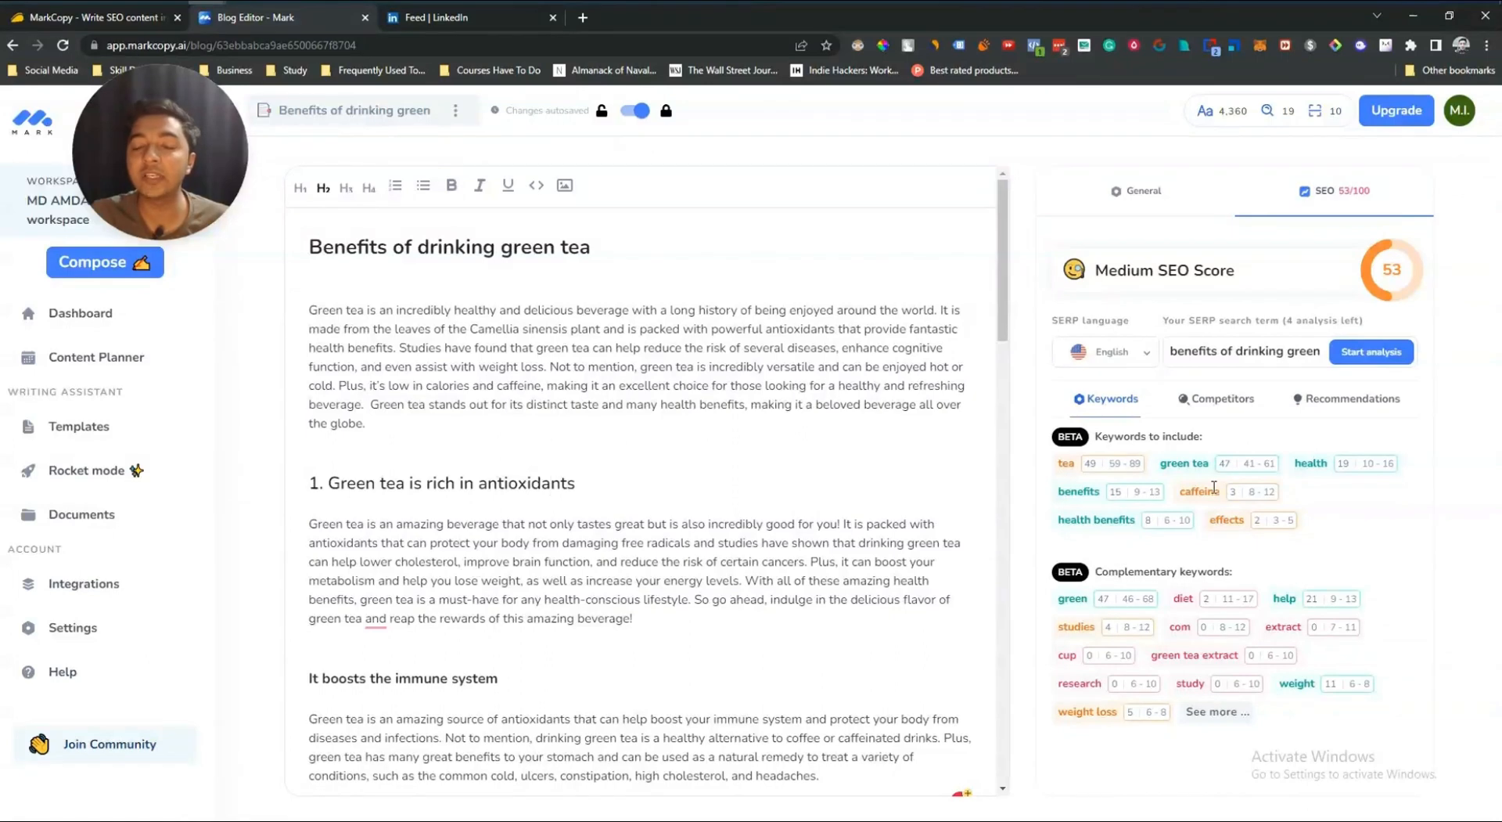
# Step: Review the competitor summary of the top-ranking pages for the search term
pyautogui.click(1212, 404)
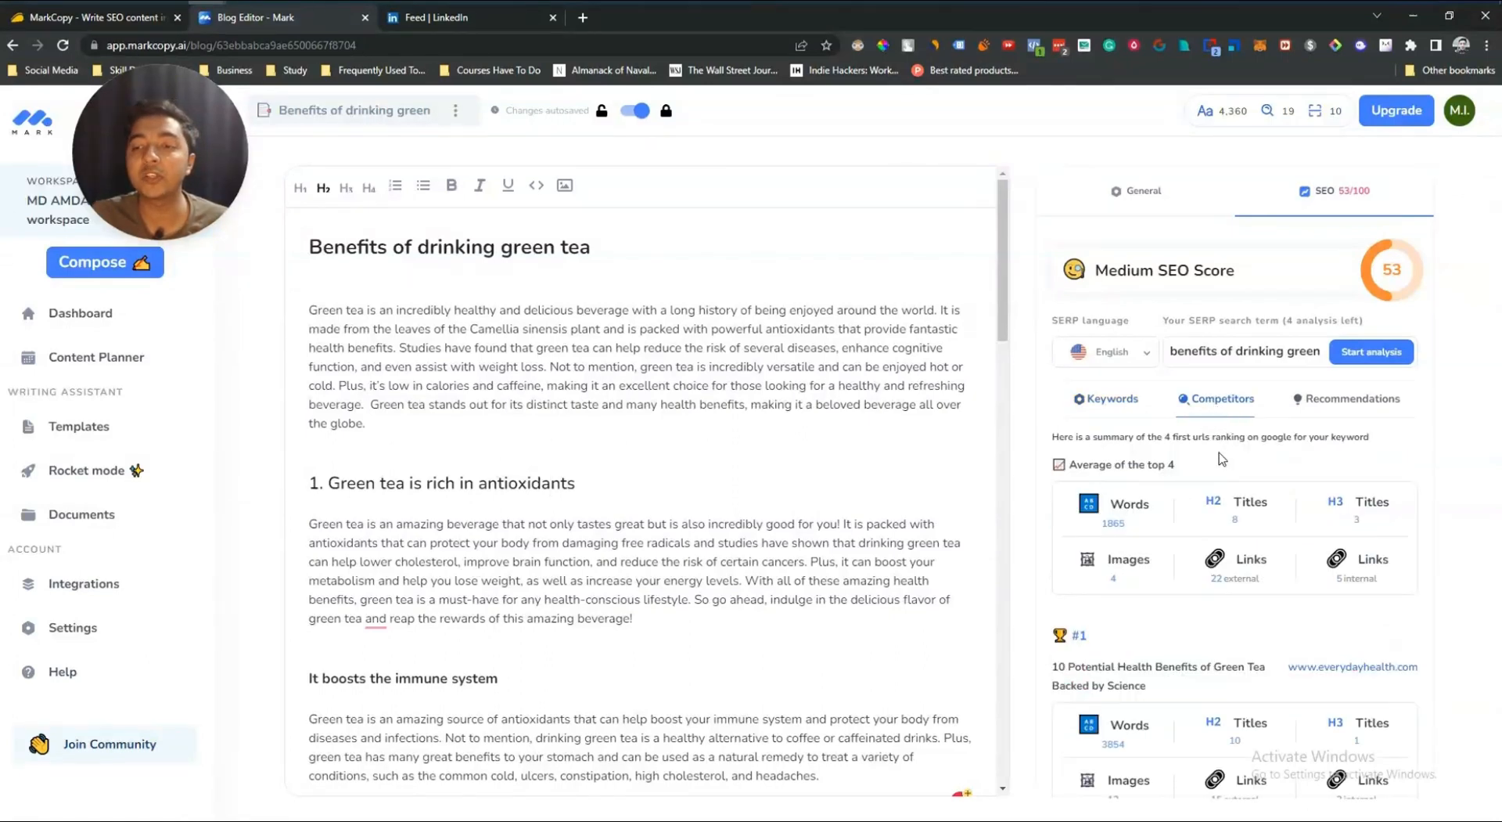
pyautogui.scroll(-1, 1234, 516)
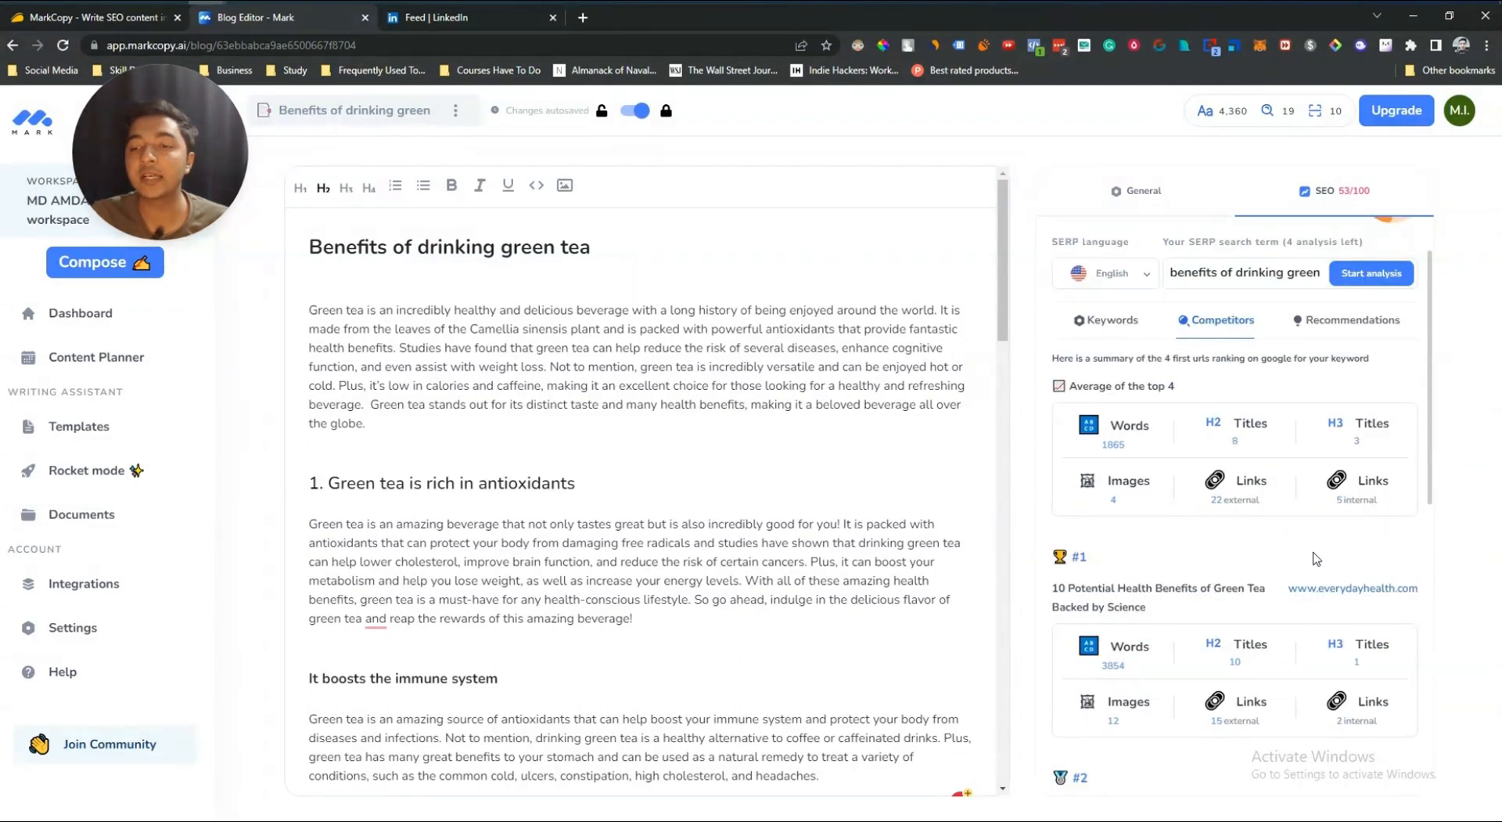
pyautogui.scroll(-4, 1354, 571)
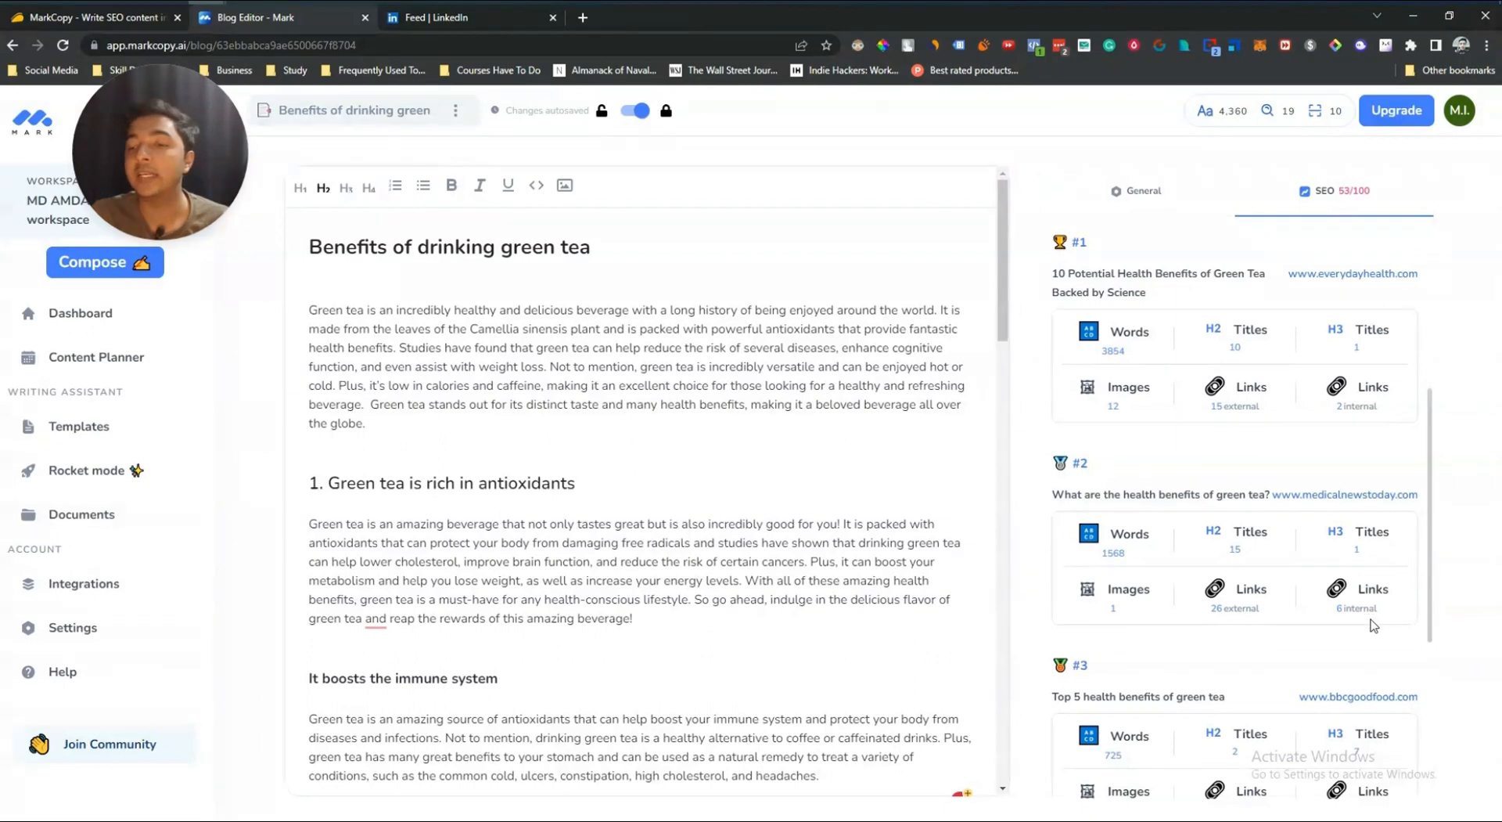
pyautogui.scroll(-5, 1381, 622)
pyautogui.scroll(7, 1369, 624)
pyautogui.scroll(3, 1365, 626)
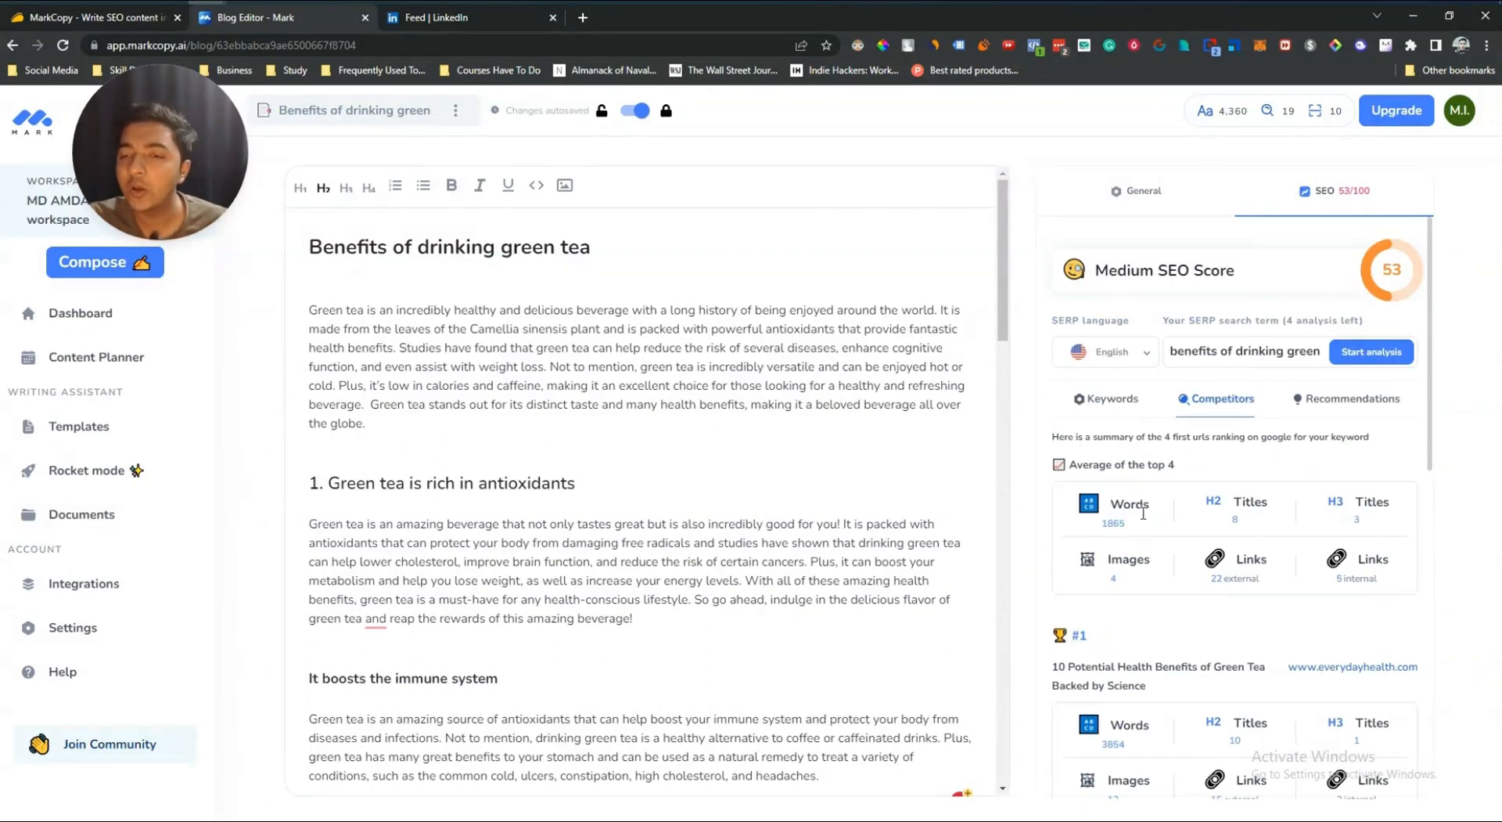
pyautogui.scroll(-9, 1144, 513)
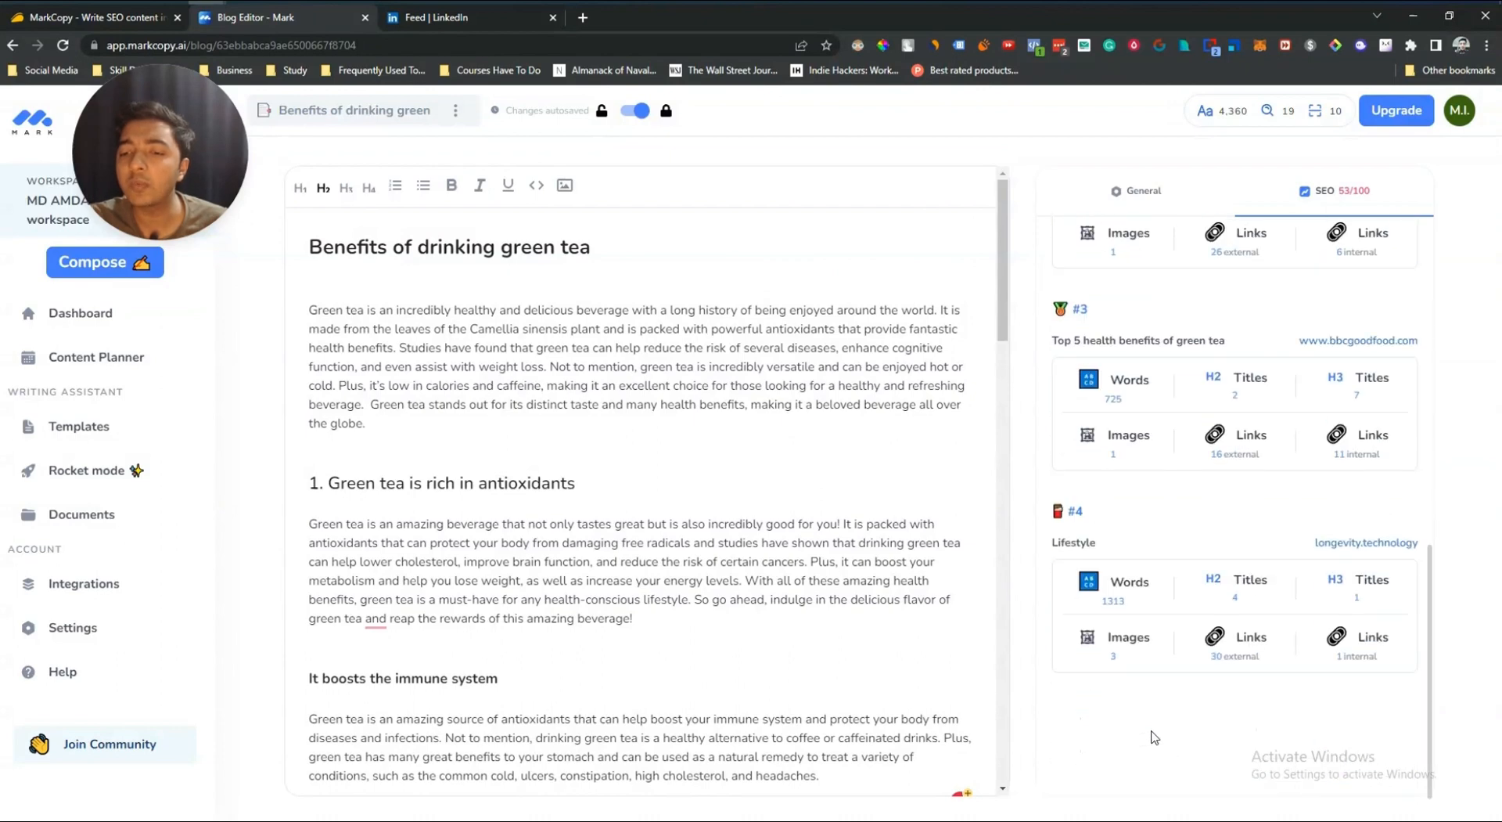
pyautogui.scroll(11, 1151, 736)
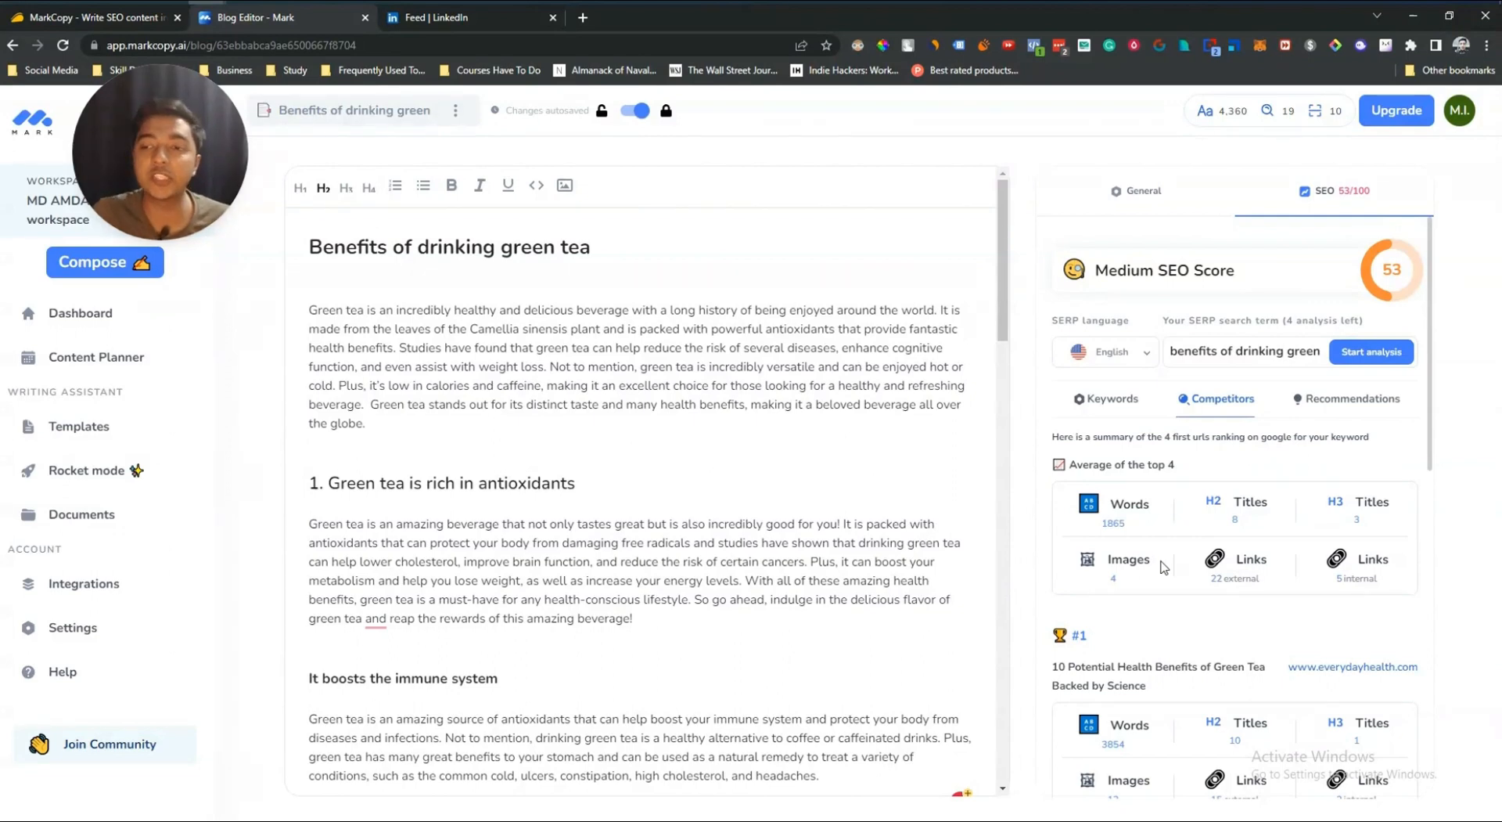
# Step: Review the SEO recommendations for word count, H2 tags, H3 tags and images
pyautogui.click(1343, 413)
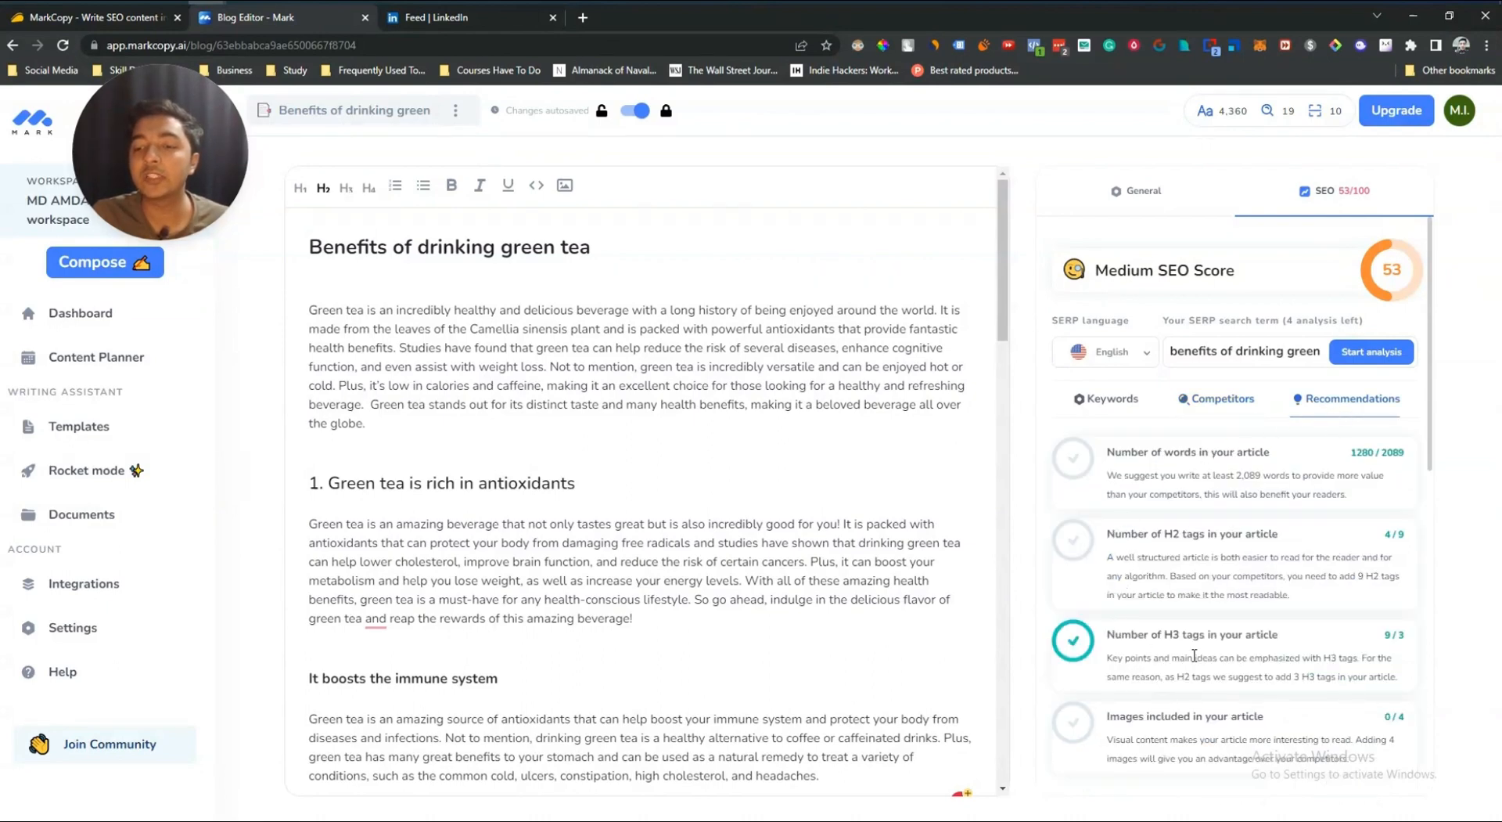
pyautogui.moveTo(1390, 674); pyautogui.dragTo(1109, 657)
pyautogui.hotkey('ctrl', 'm')
pyautogui.moveTo(1124, 479); pyautogui.dragTo(1213, 494)
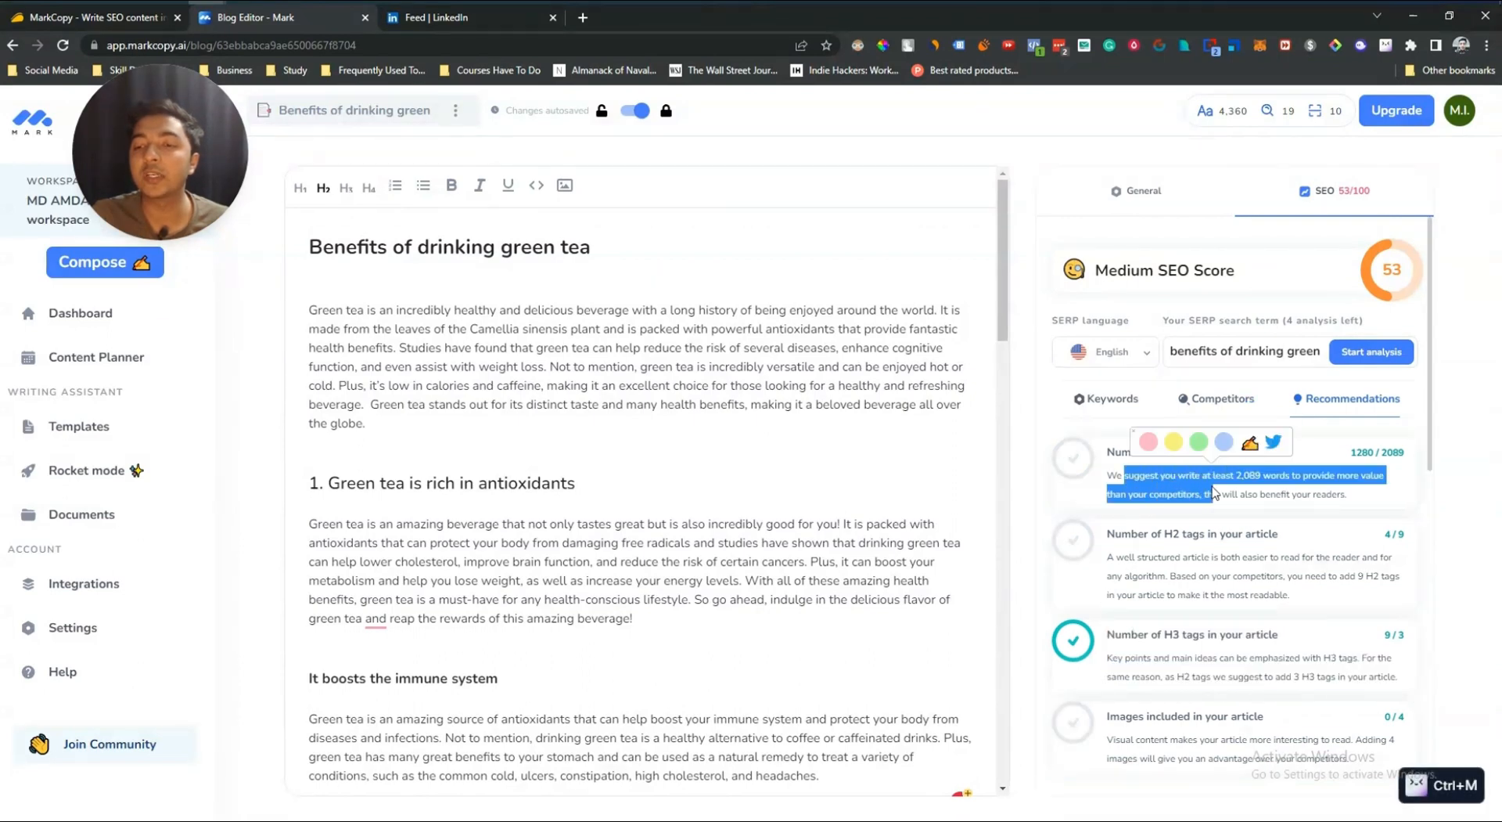
pyautogui.click(1187, 491)
pyautogui.moveTo(1122, 452); pyautogui.dragTo(1295, 454)
pyautogui.click(1296, 455)
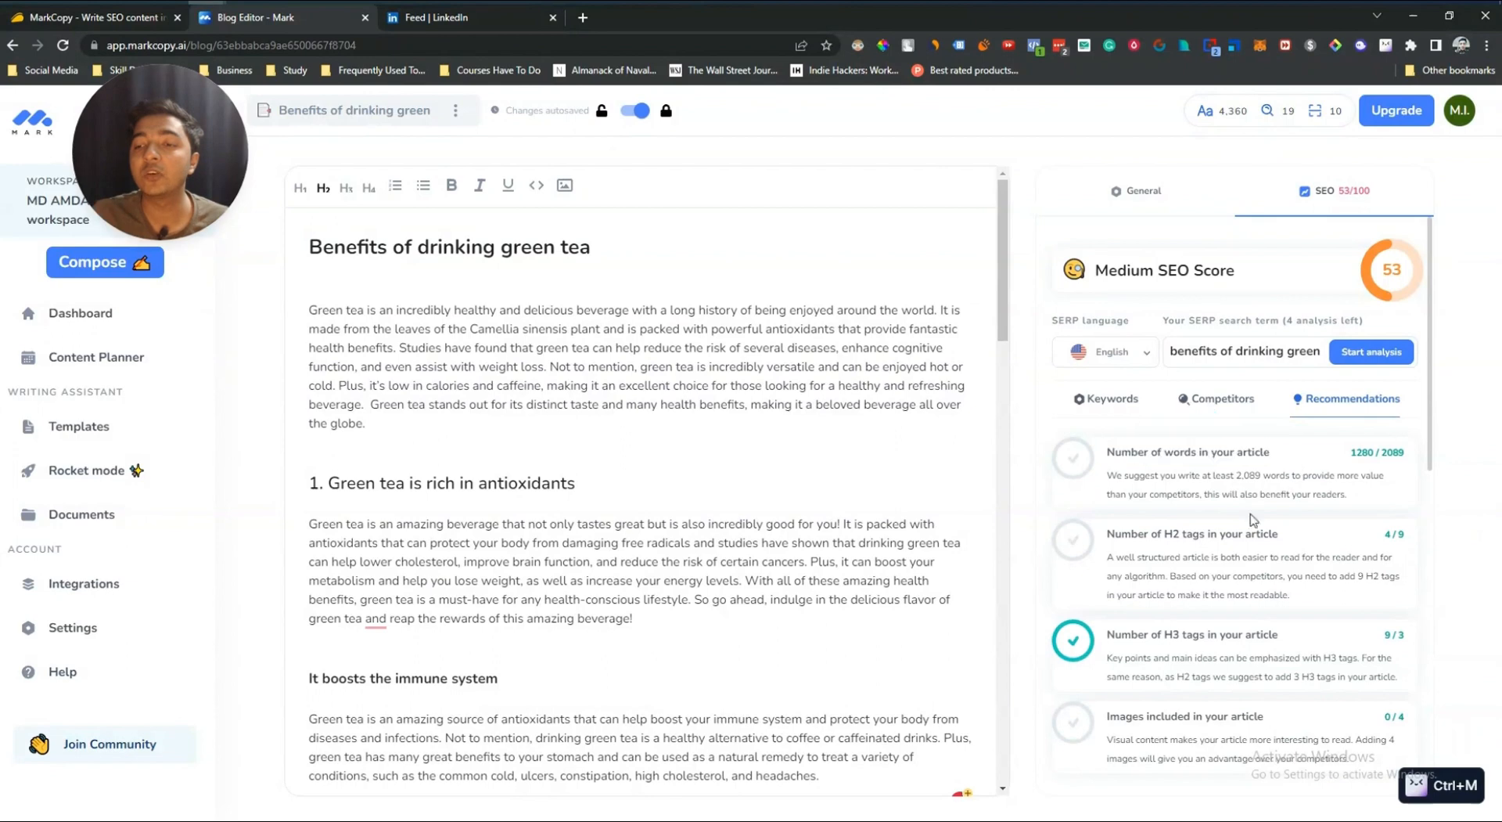
pyautogui.moveTo(1114, 535); pyautogui.dragTo(1278, 535)
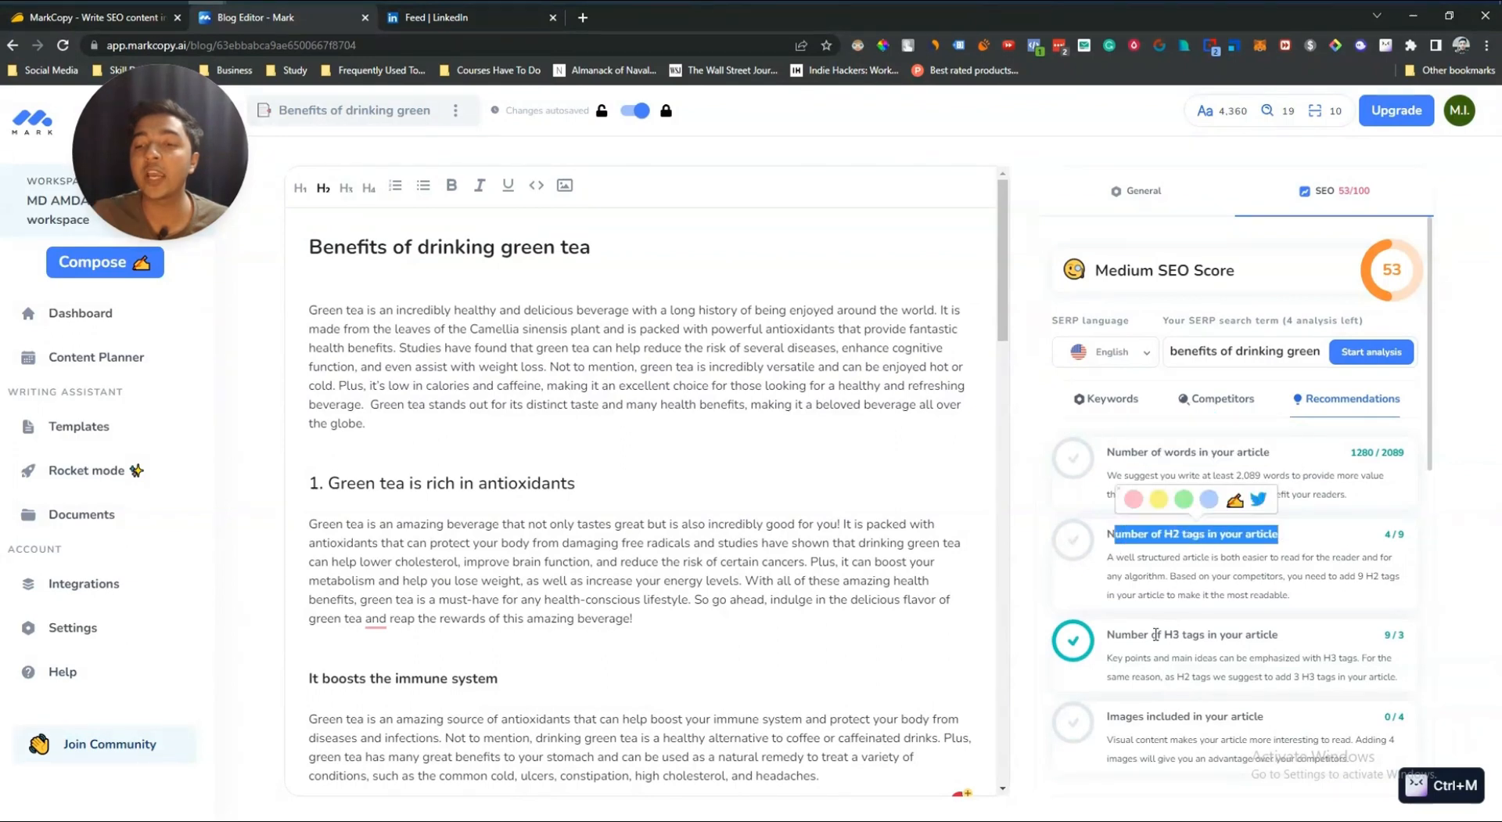
pyautogui.moveTo(1132, 634); pyautogui.dragTo(1278, 634)
pyautogui.moveTo(1106, 717); pyautogui.dragTo(1278, 717)
pyautogui.scroll(-1, 1277, 718)
pyautogui.scroll(1, 1277, 718)
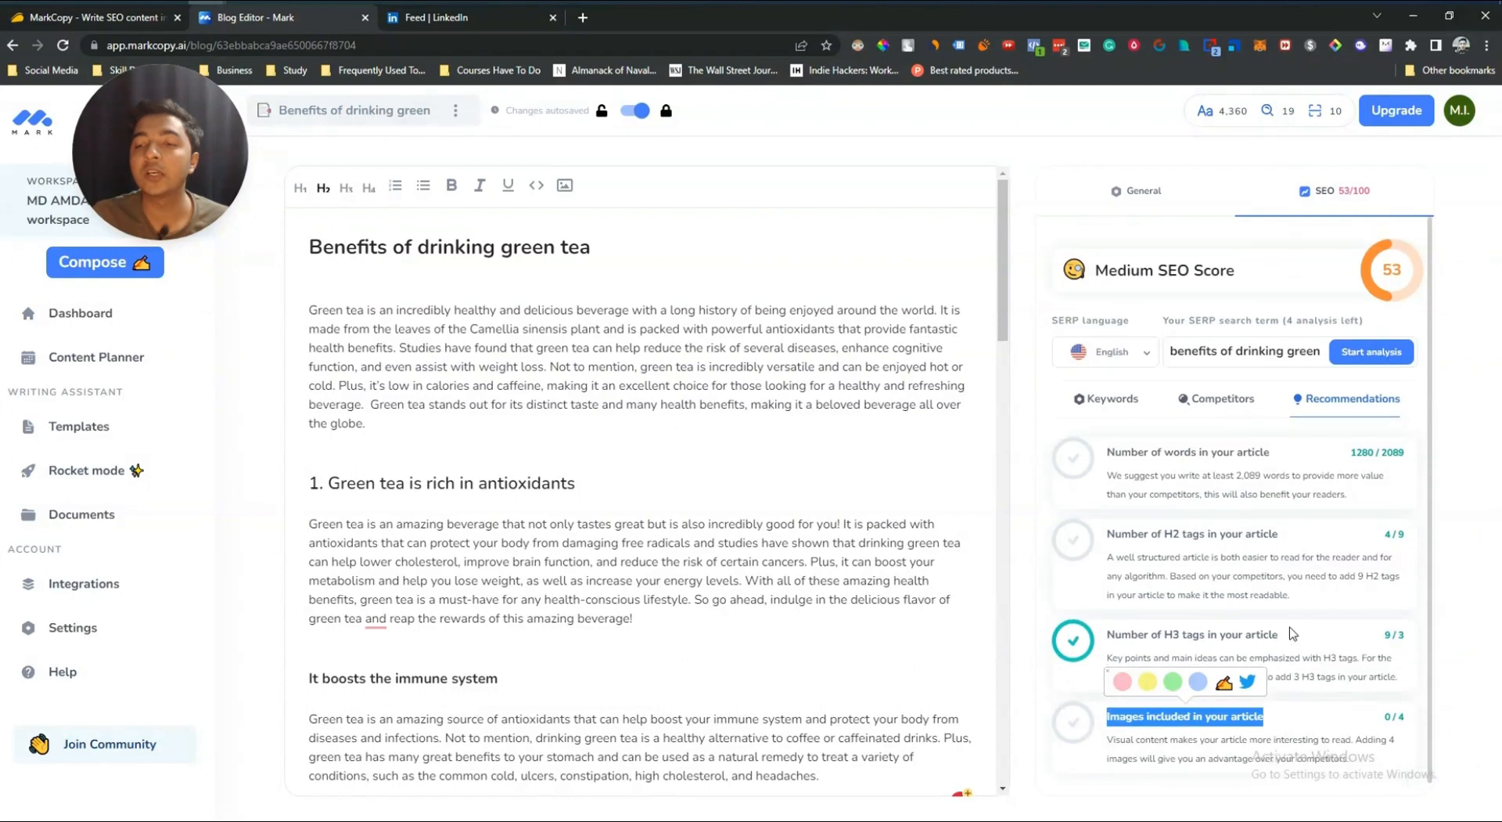
pyautogui.click(1143, 649)
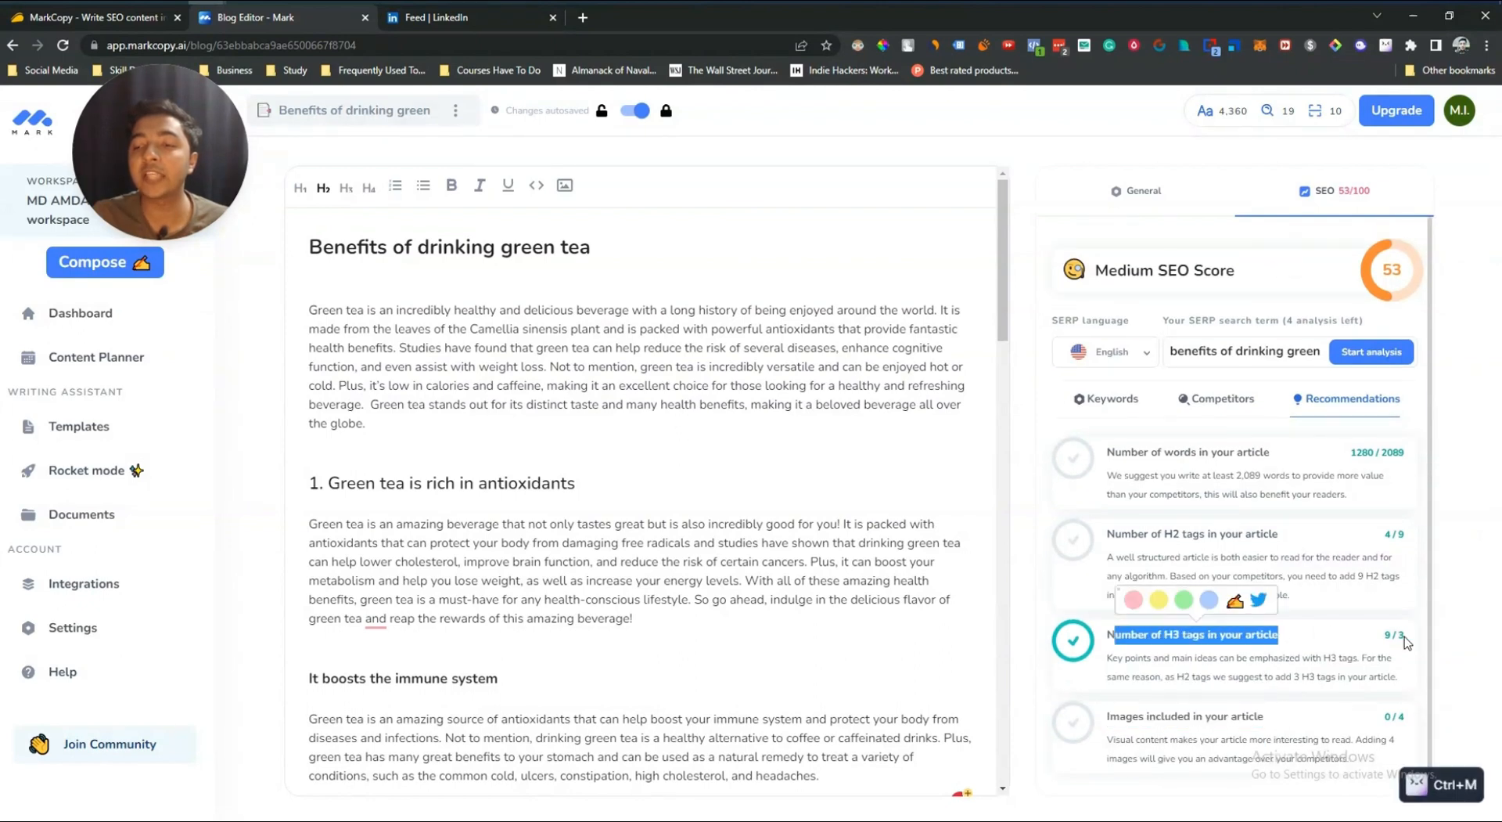
pyautogui.moveTo(1407, 636); pyautogui.dragTo(1381, 635)
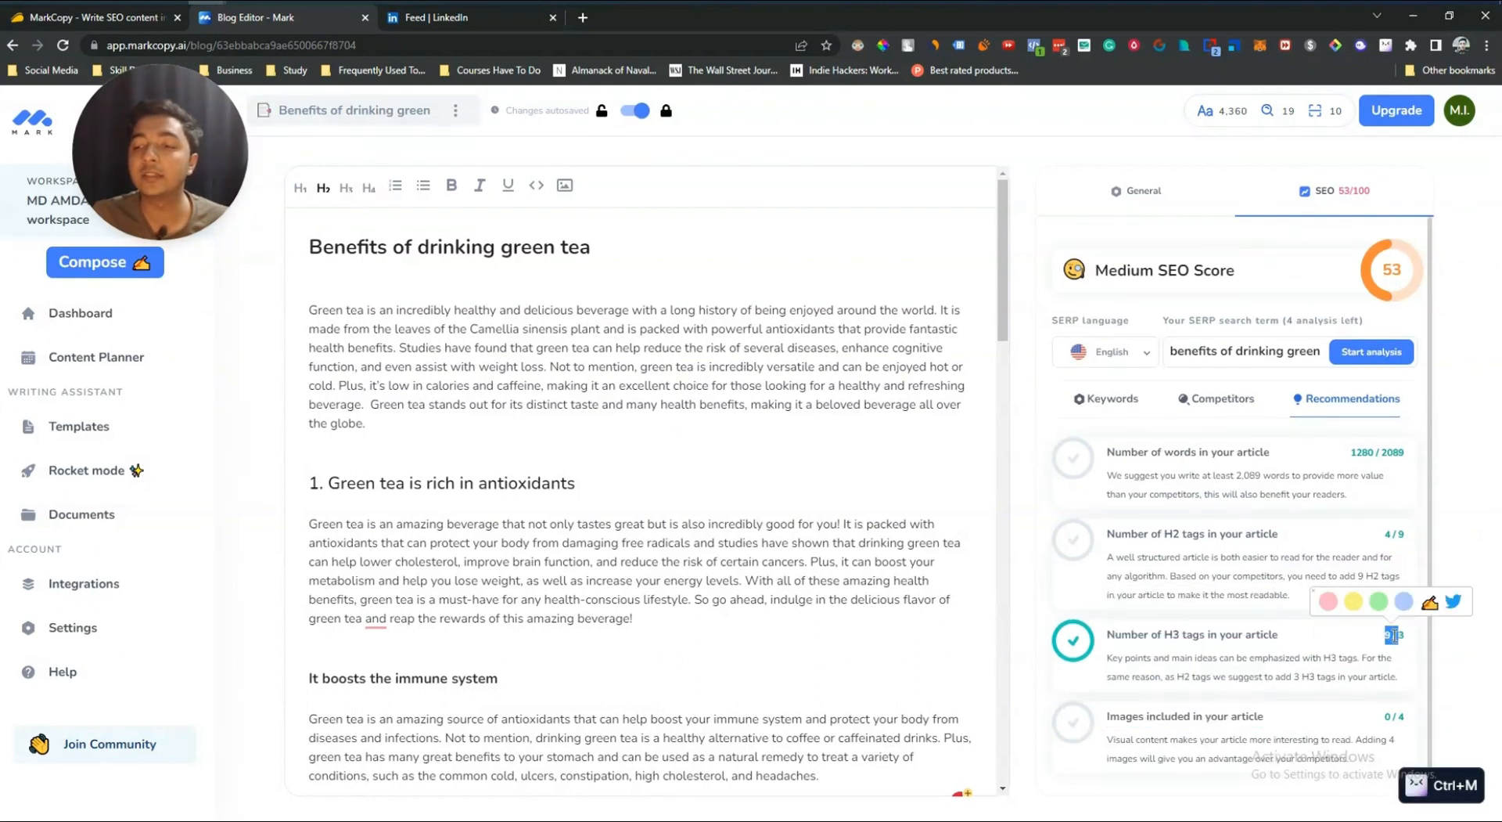
pyautogui.click(1395, 636)
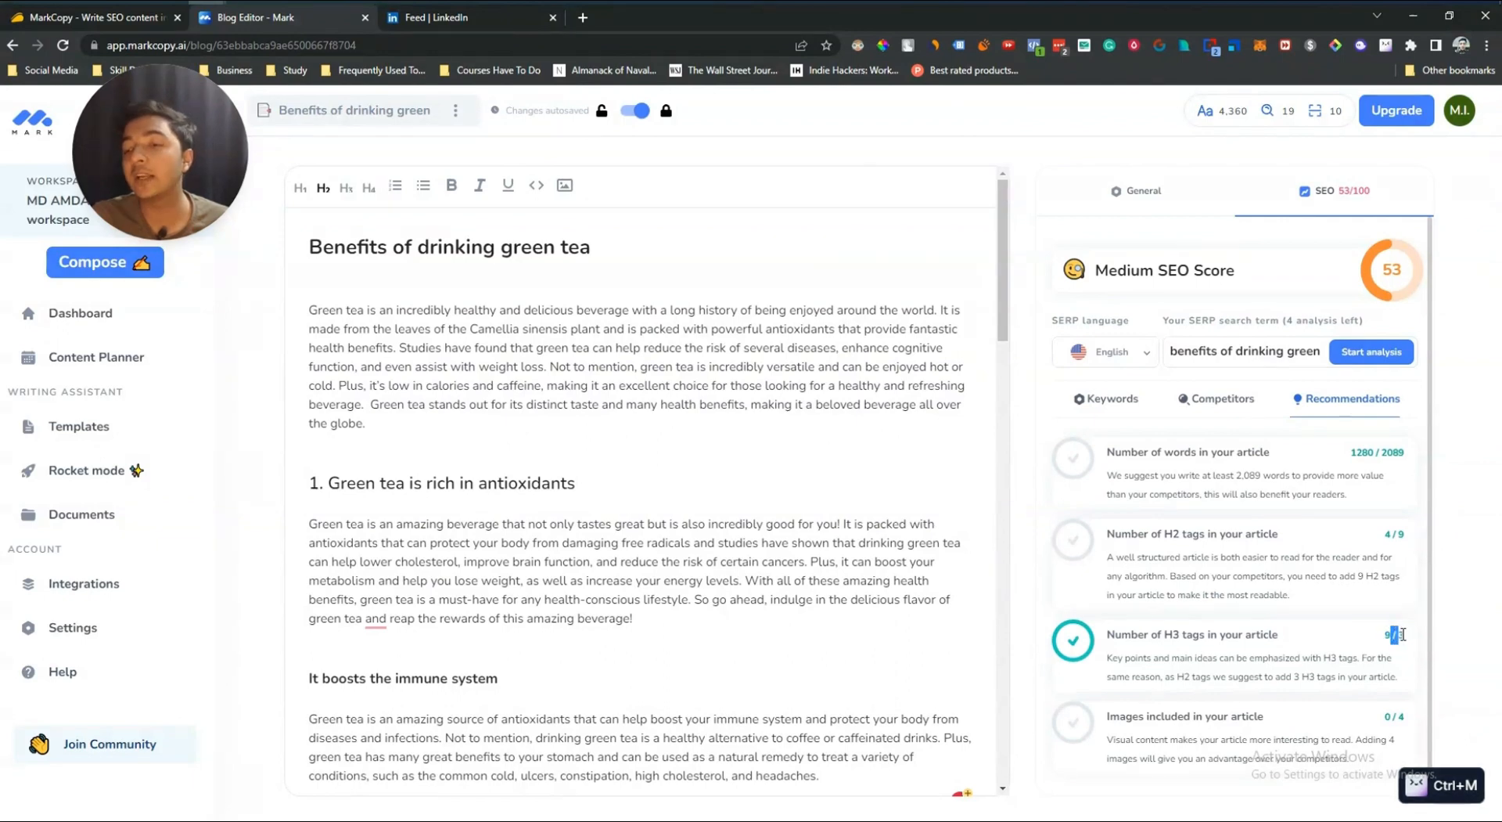
pyautogui.click(1408, 635)
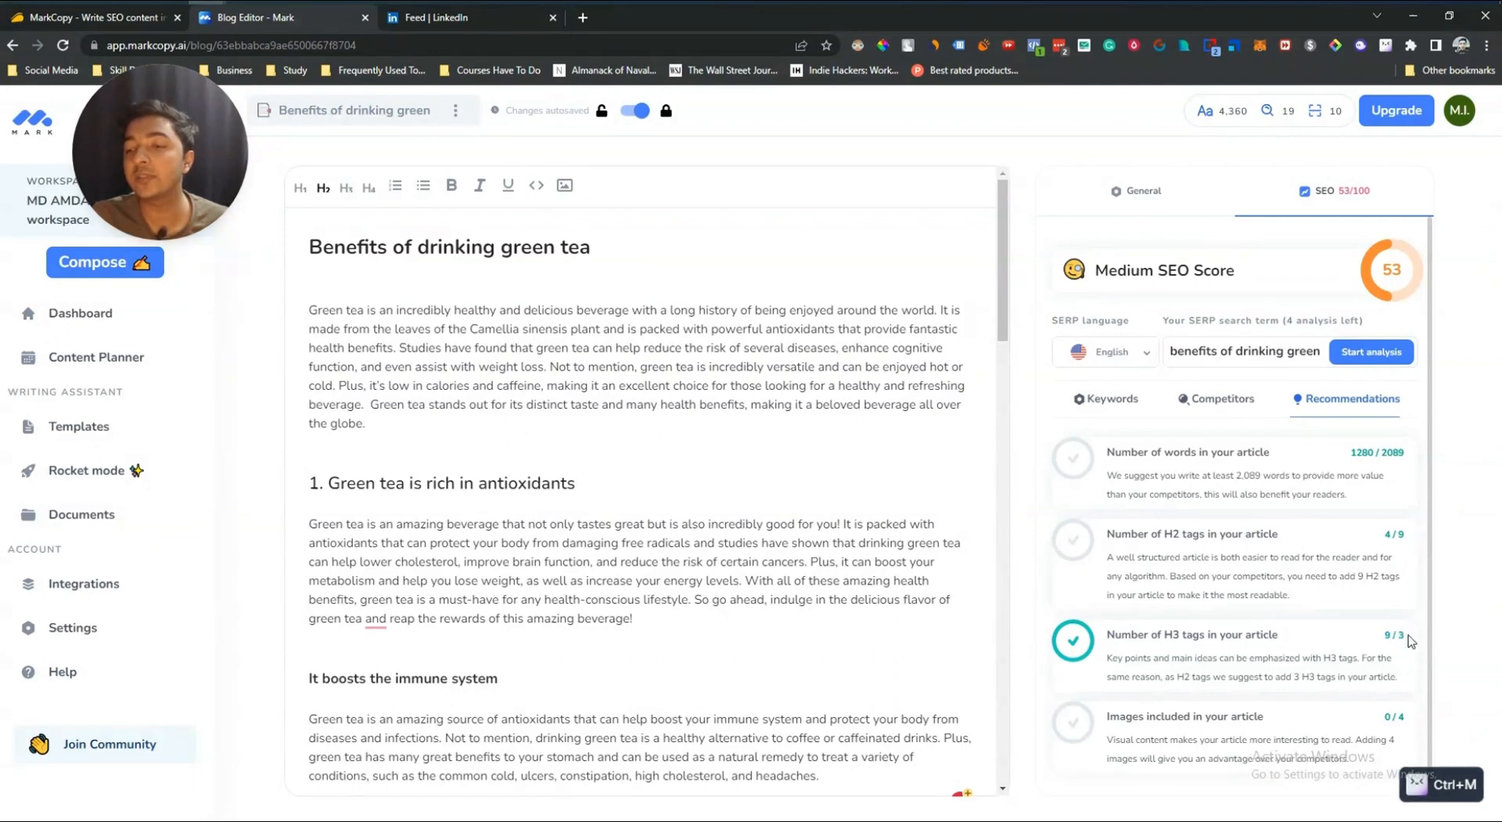
pyautogui.moveTo(1408, 635); pyautogui.dragTo(1379, 637)
pyautogui.click(1381, 640)
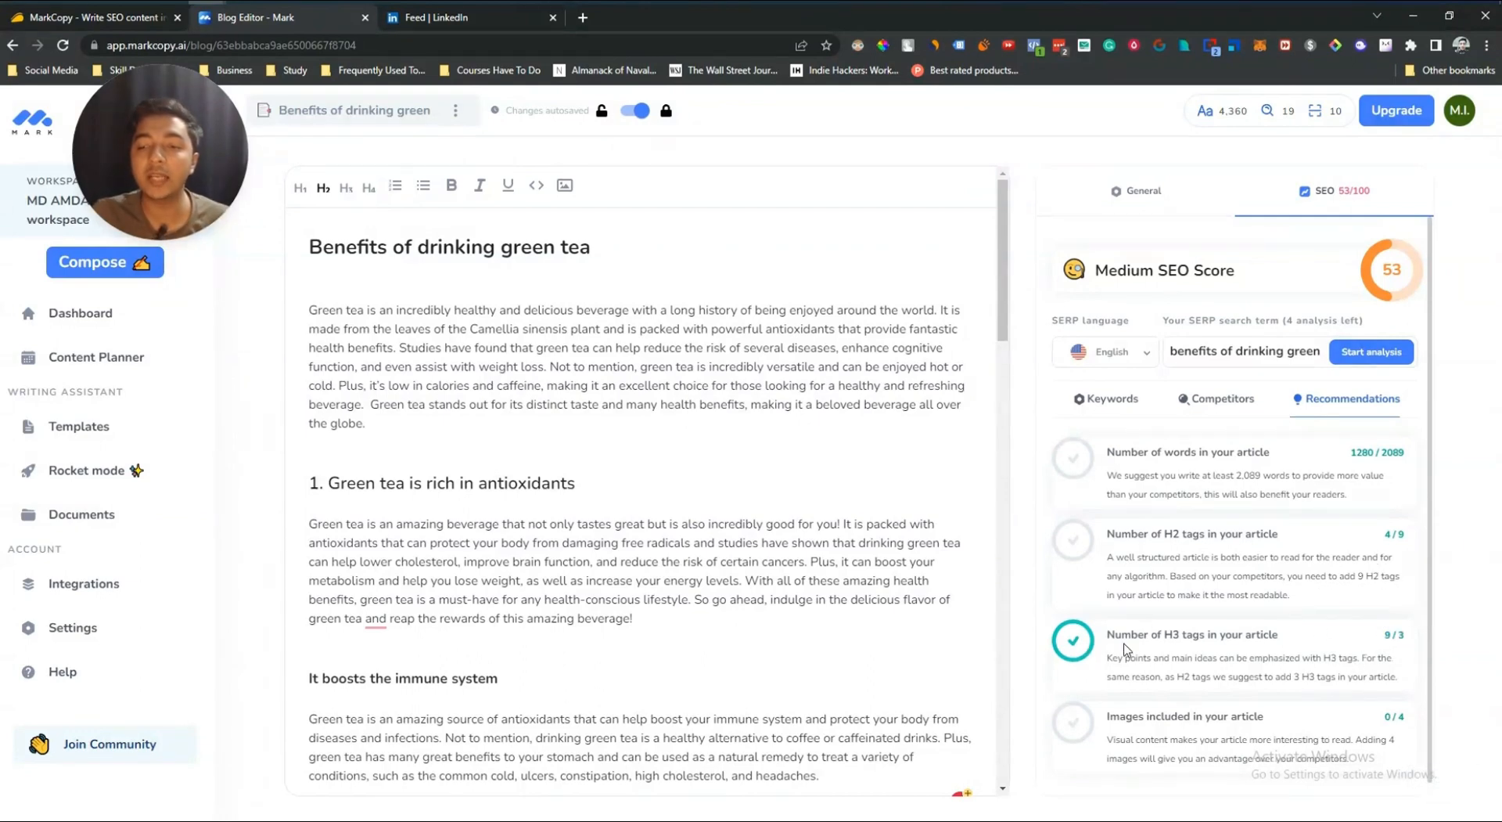
# Step: Run a plagiarism scan of the article text and open its report
pyautogui.click(1142, 194)
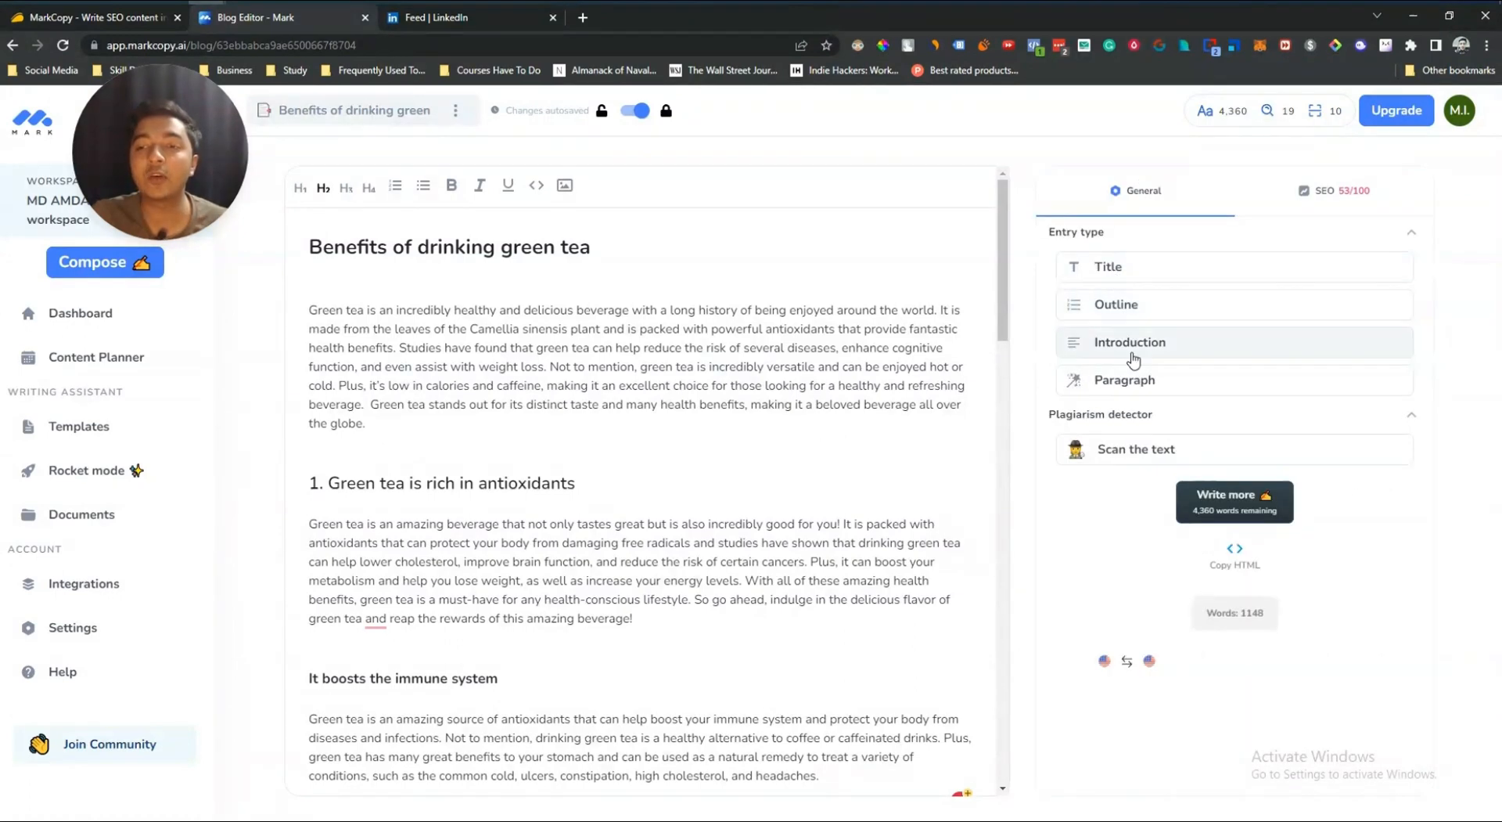
pyautogui.click(1166, 462)
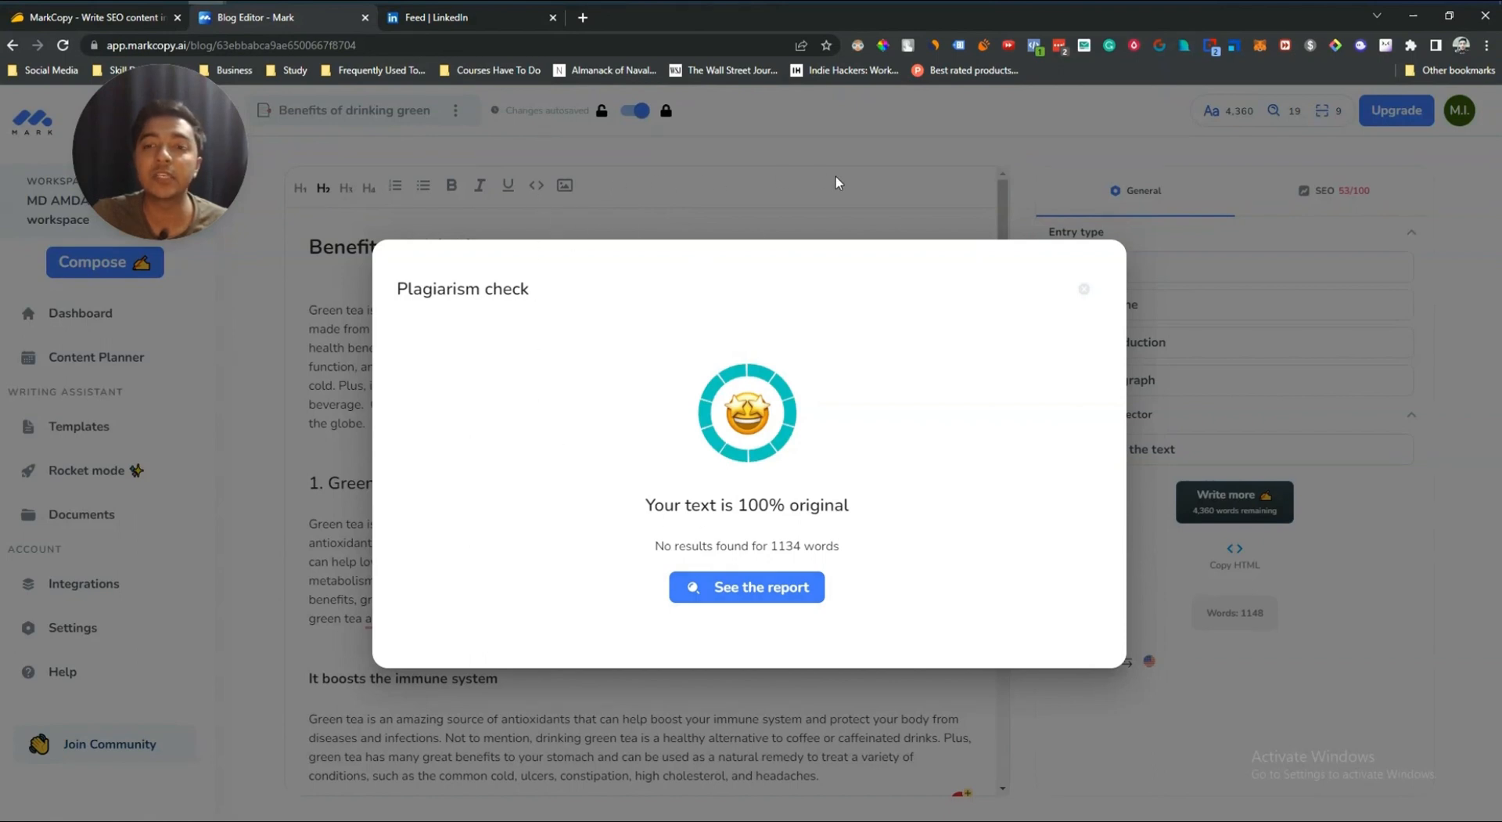
pyautogui.click(745, 588)
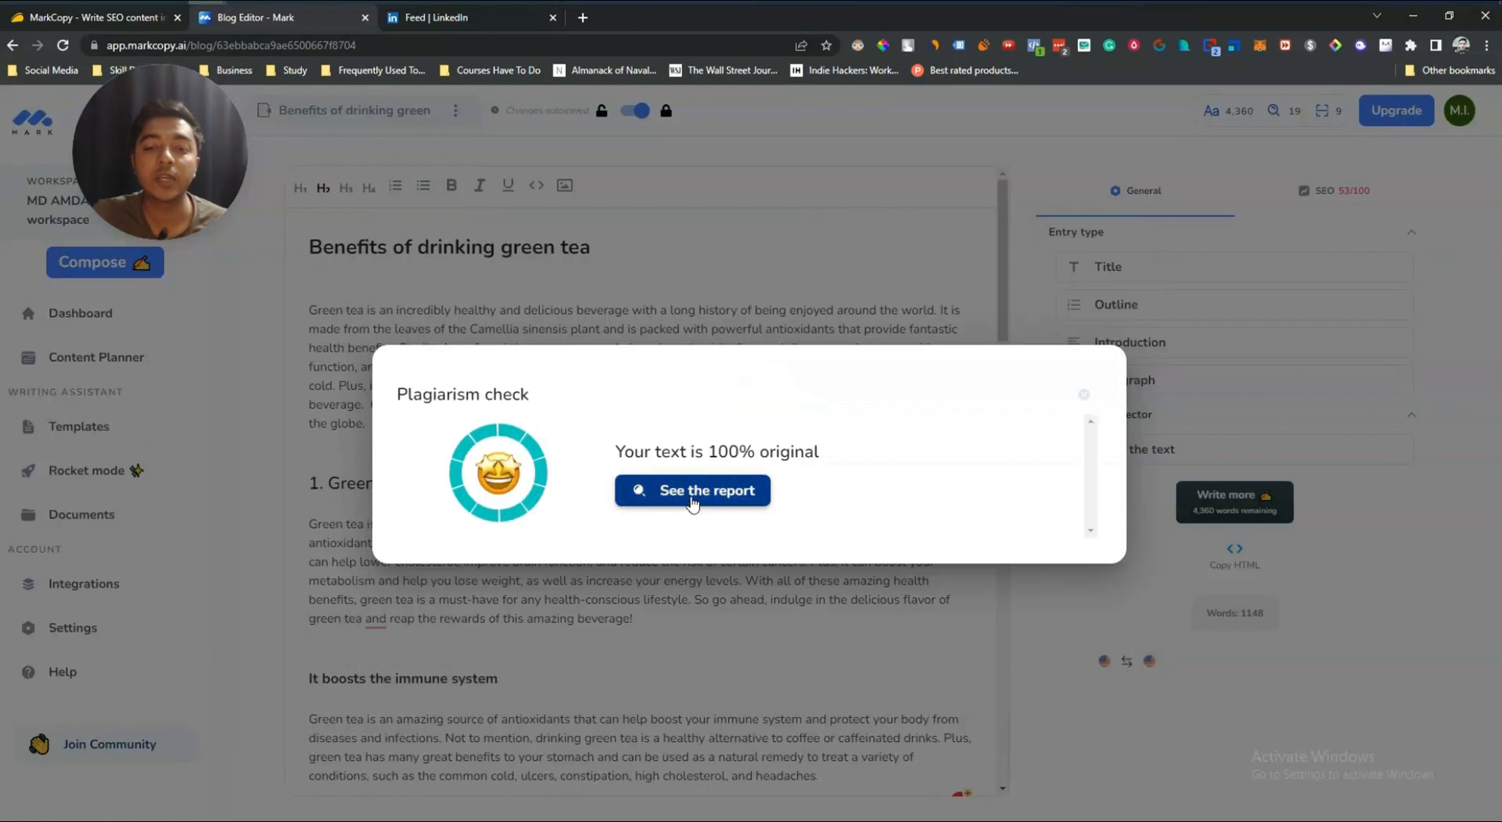
pyautogui.moveTo(624, 452); pyautogui.dragTo(794, 451)
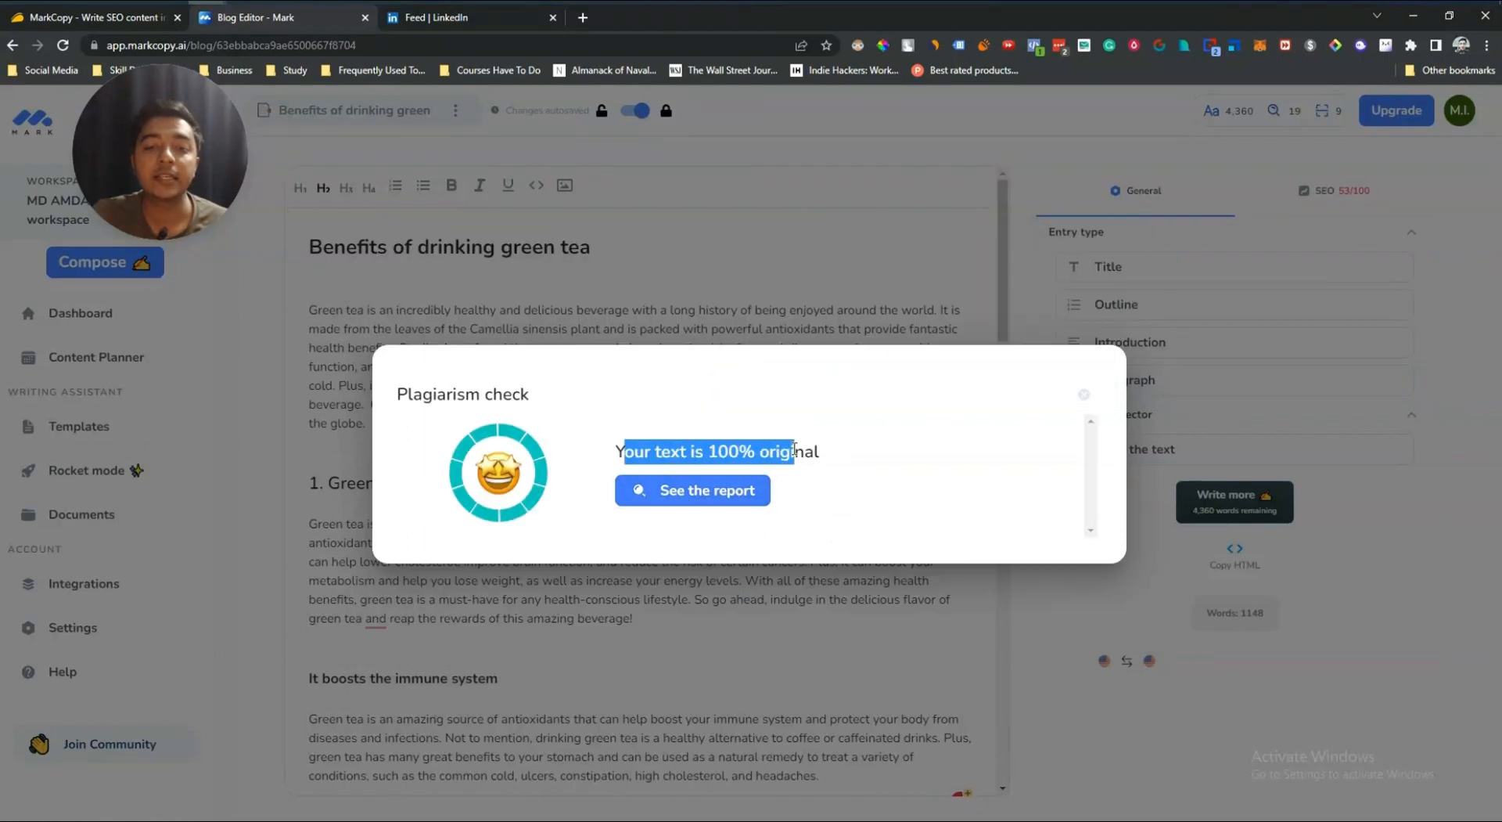
pyautogui.click(693, 491)
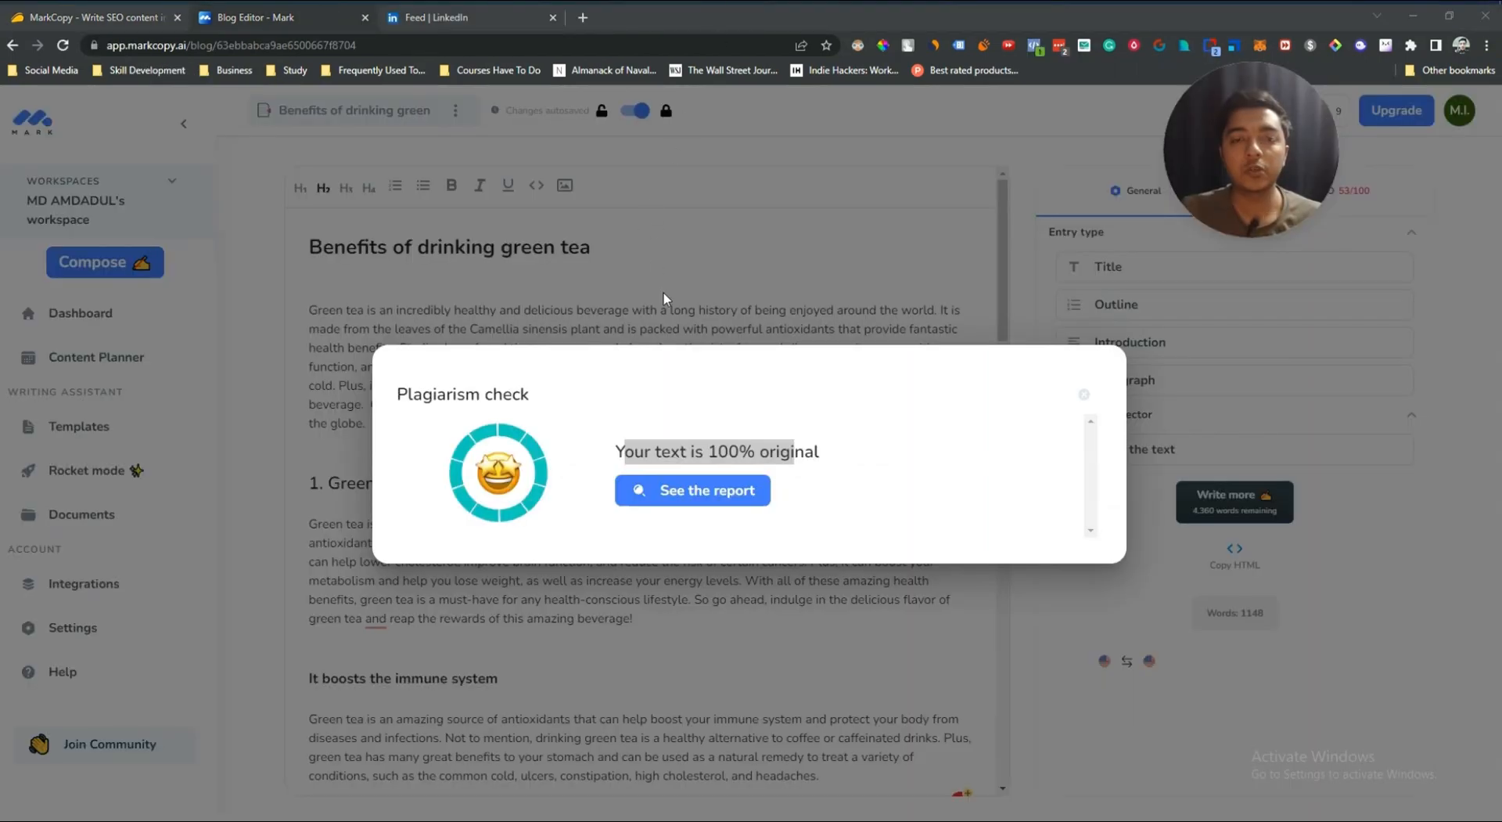
pyautogui.click(663, 293)
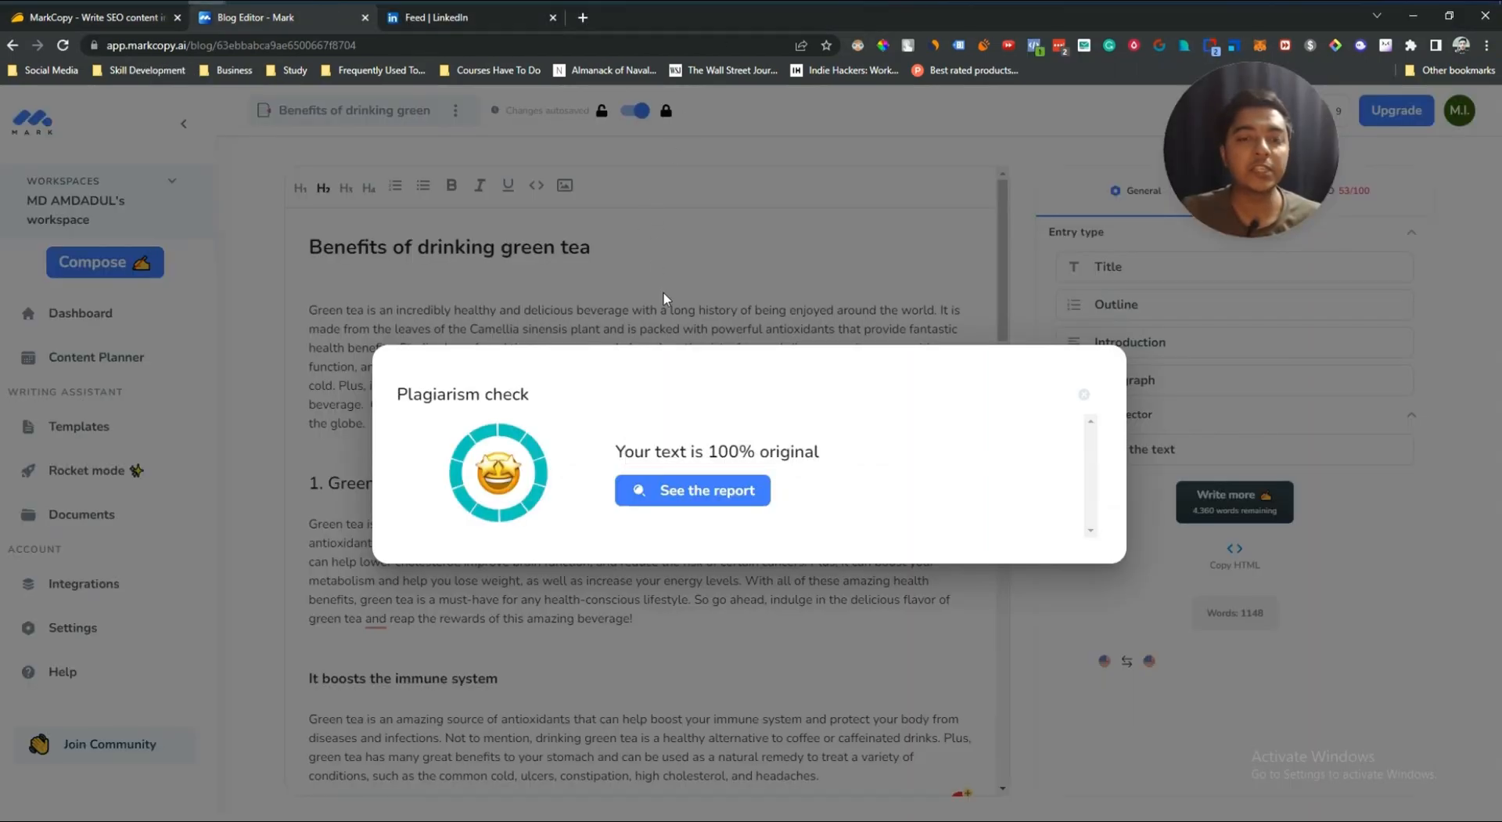
# Step: Switch to the AppSumo MarkCopy deal page and review the license tiers under Plans & features
pyautogui.click(101, 11)
pyautogui.scroll(-5, 263, 270)
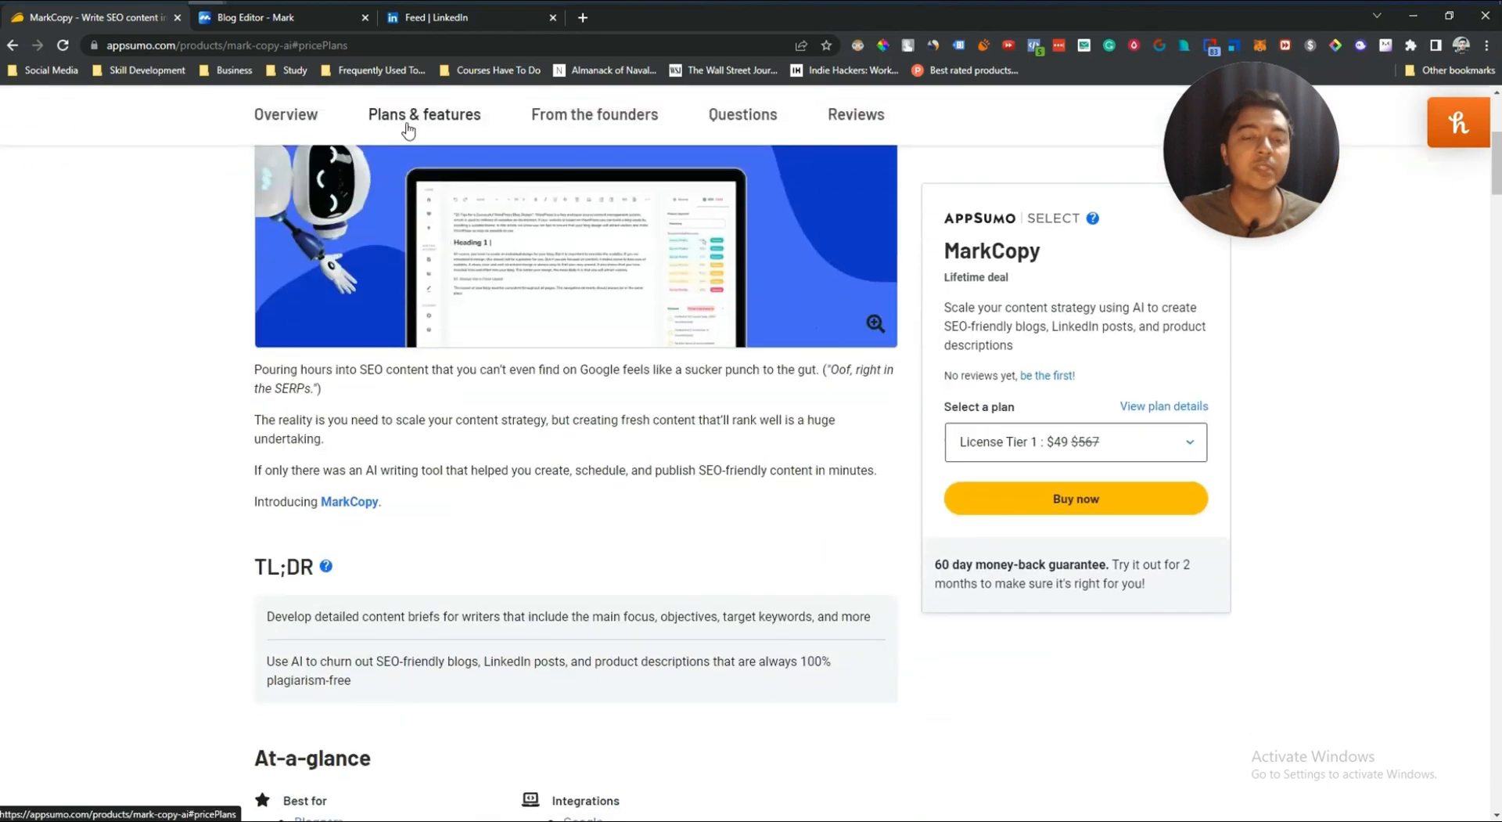
pyautogui.click(407, 125)
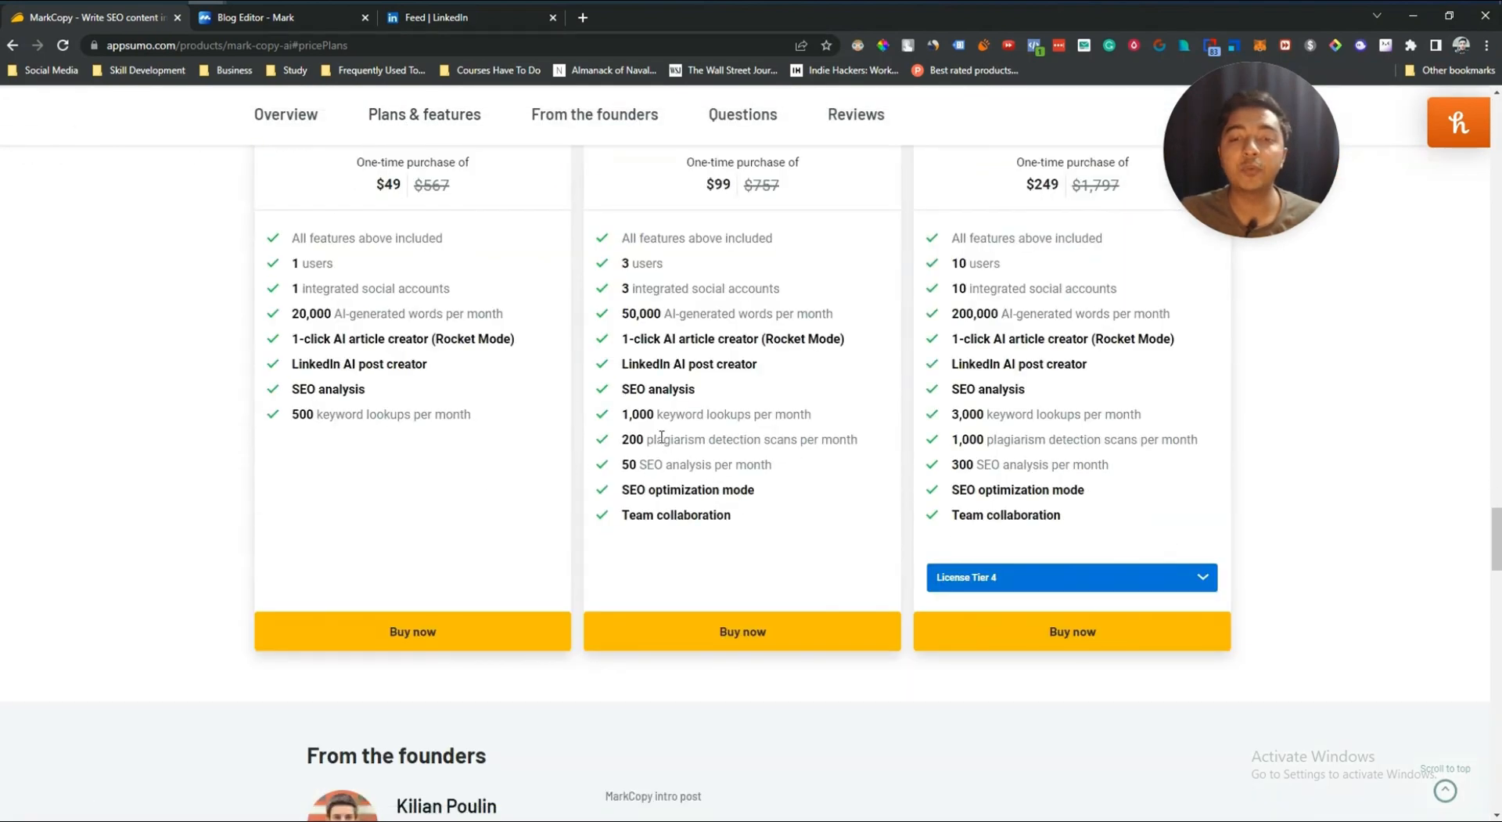
pyautogui.scroll(3, 643, 443)
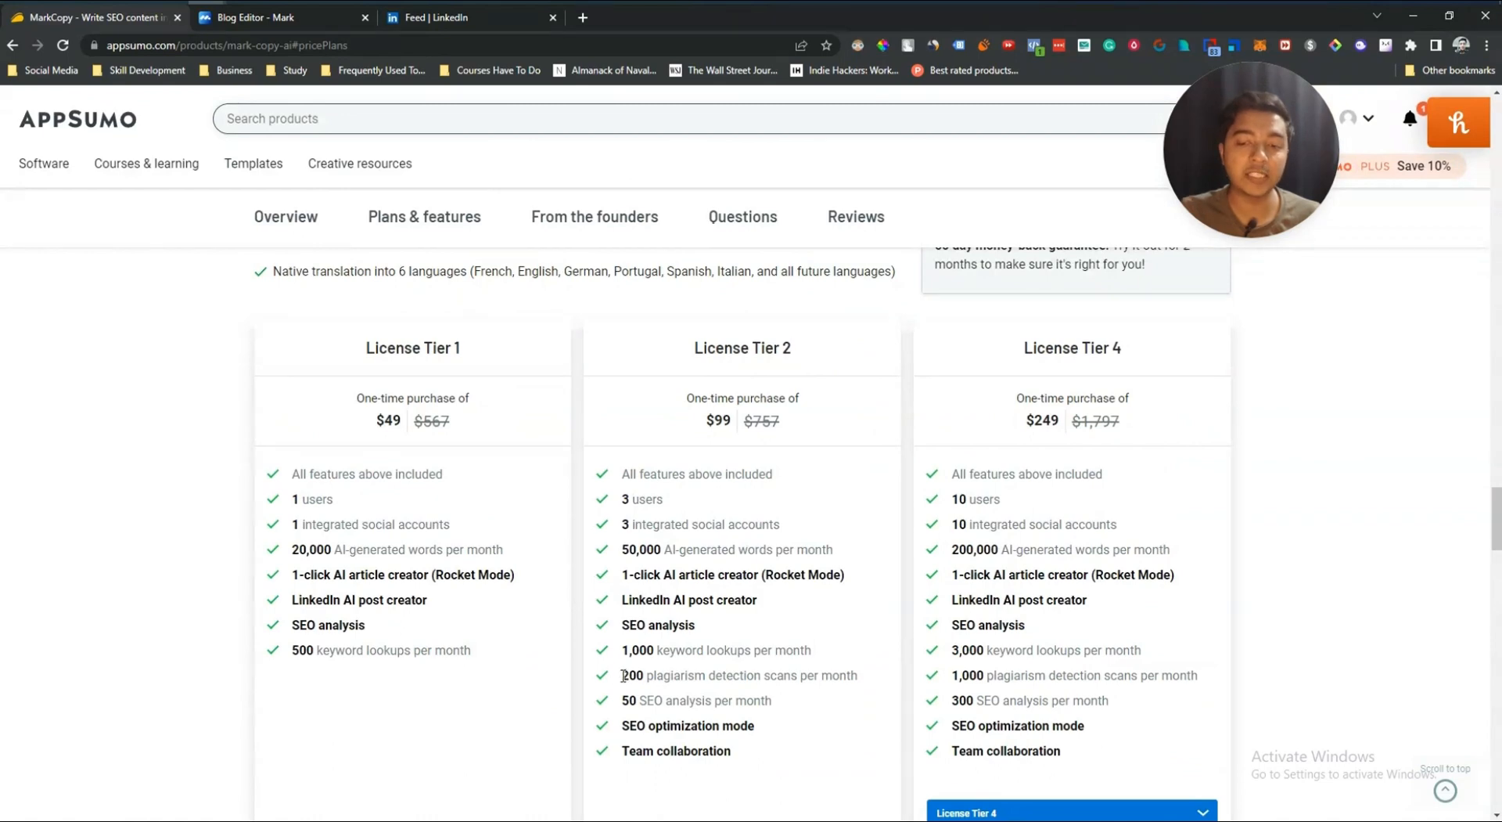
# Step: Highlight the 200 plagiarism detection scans per month line in License Tier 2 and return to the blog editor
pyautogui.moveTo(623, 674); pyautogui.dragTo(887, 680)
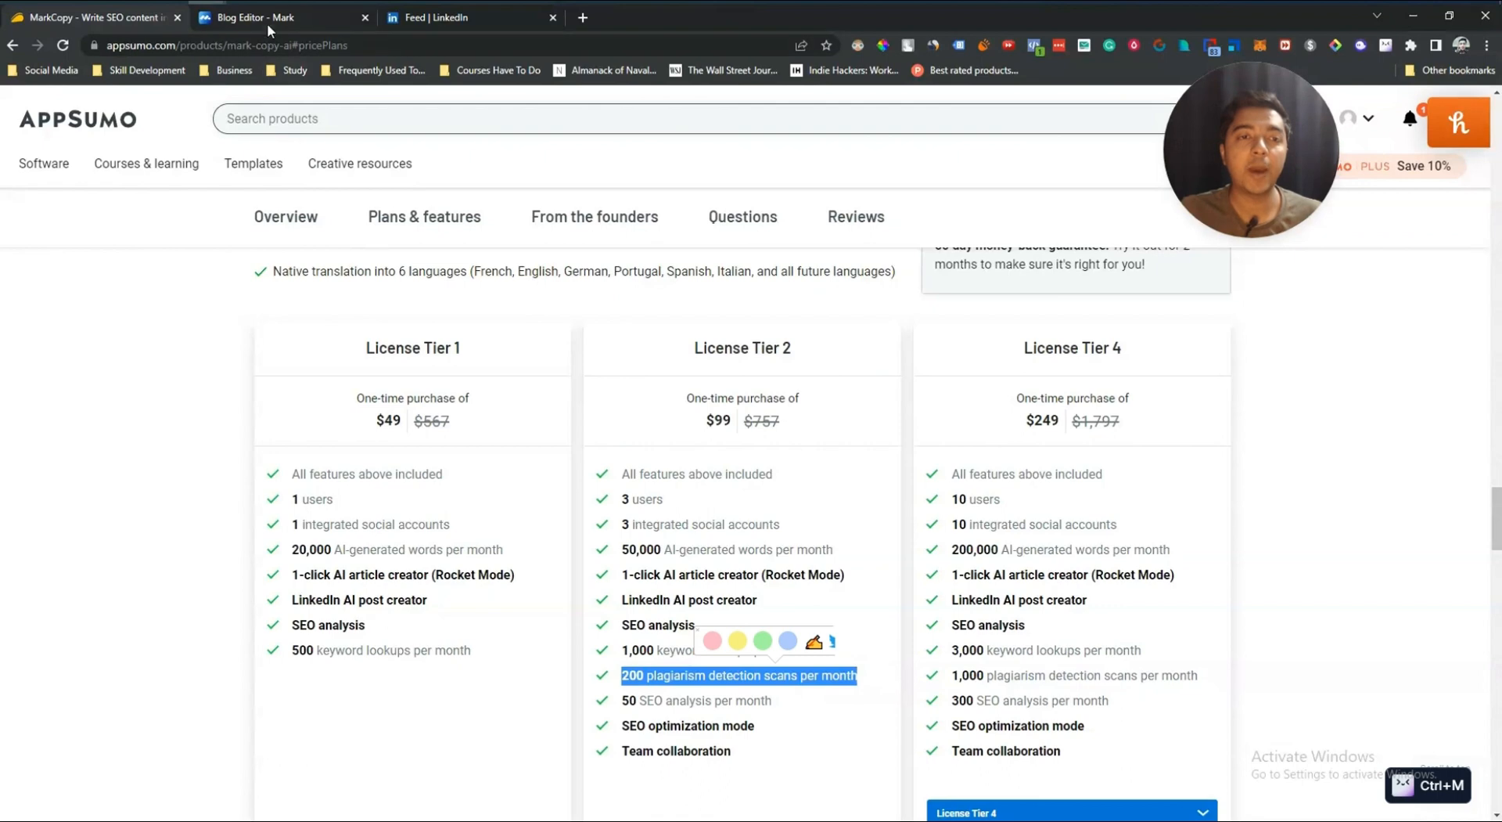
pyautogui.click(266, 23)
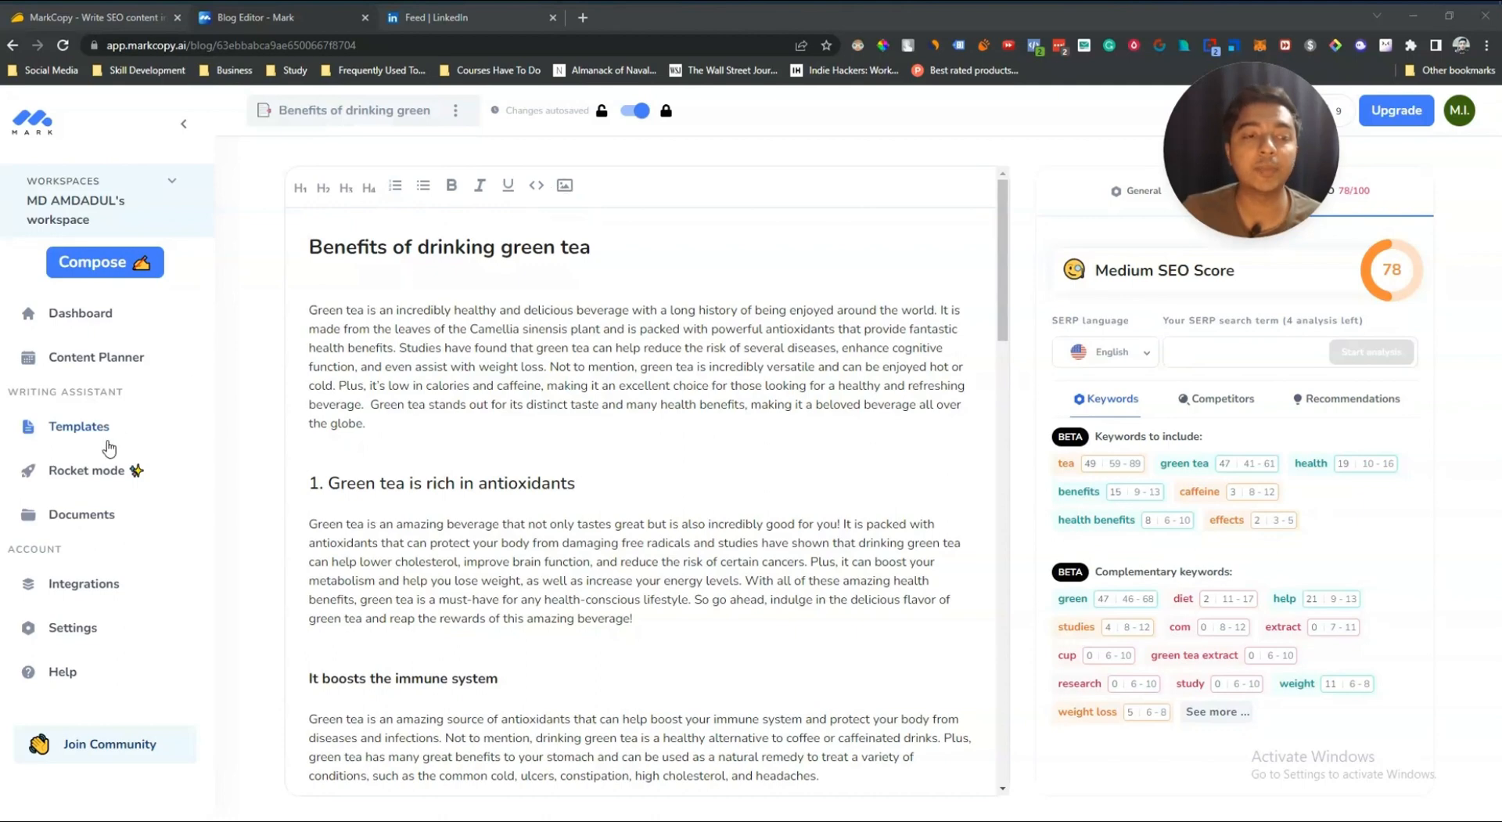
pyautogui.hotkey('ctrl', 'm')
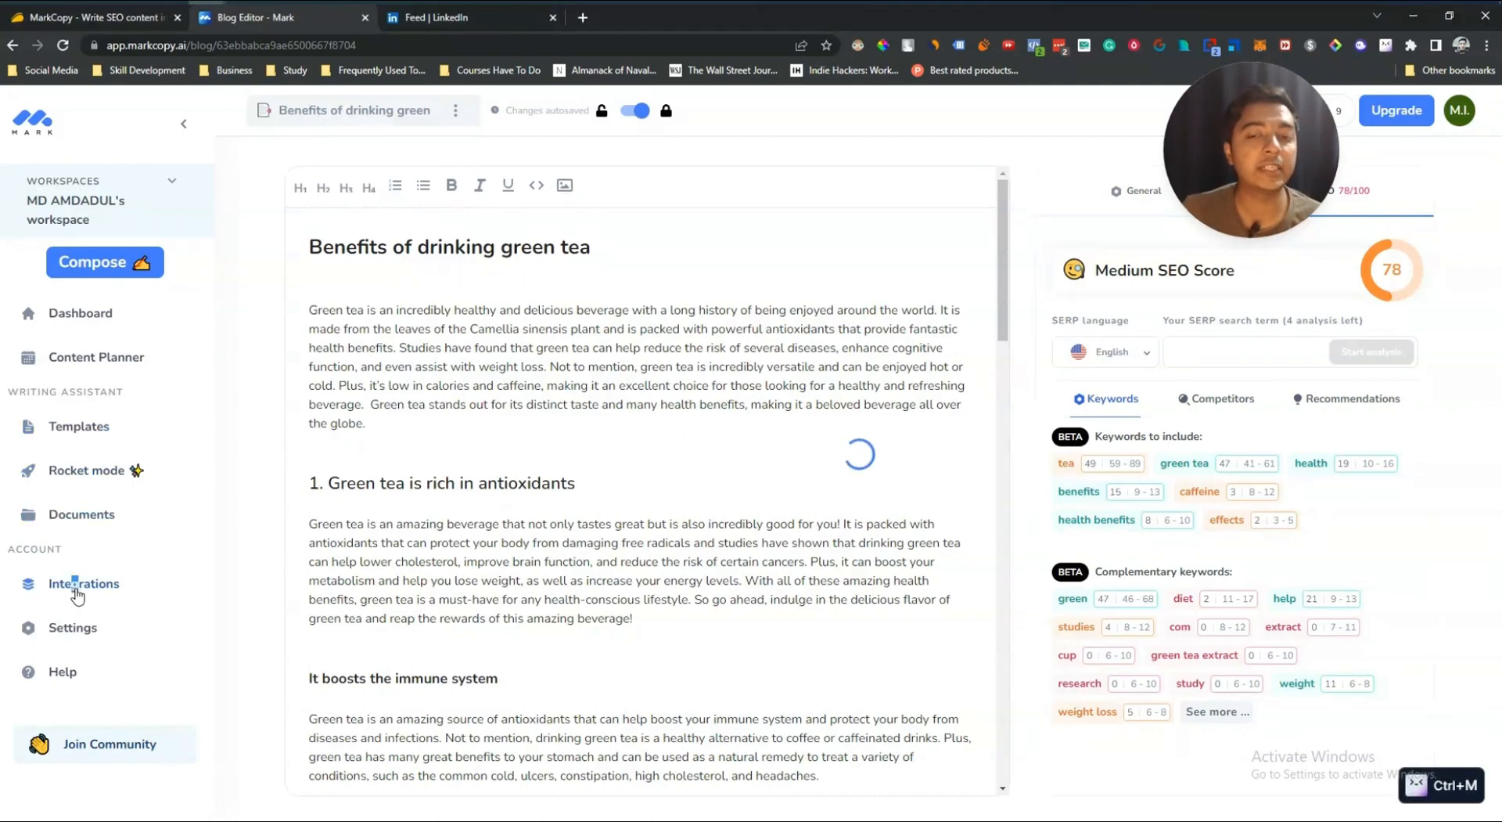
# Step: Open Integrations and review the LinkedIn and WordPress integration features
pyautogui.click(79, 597)
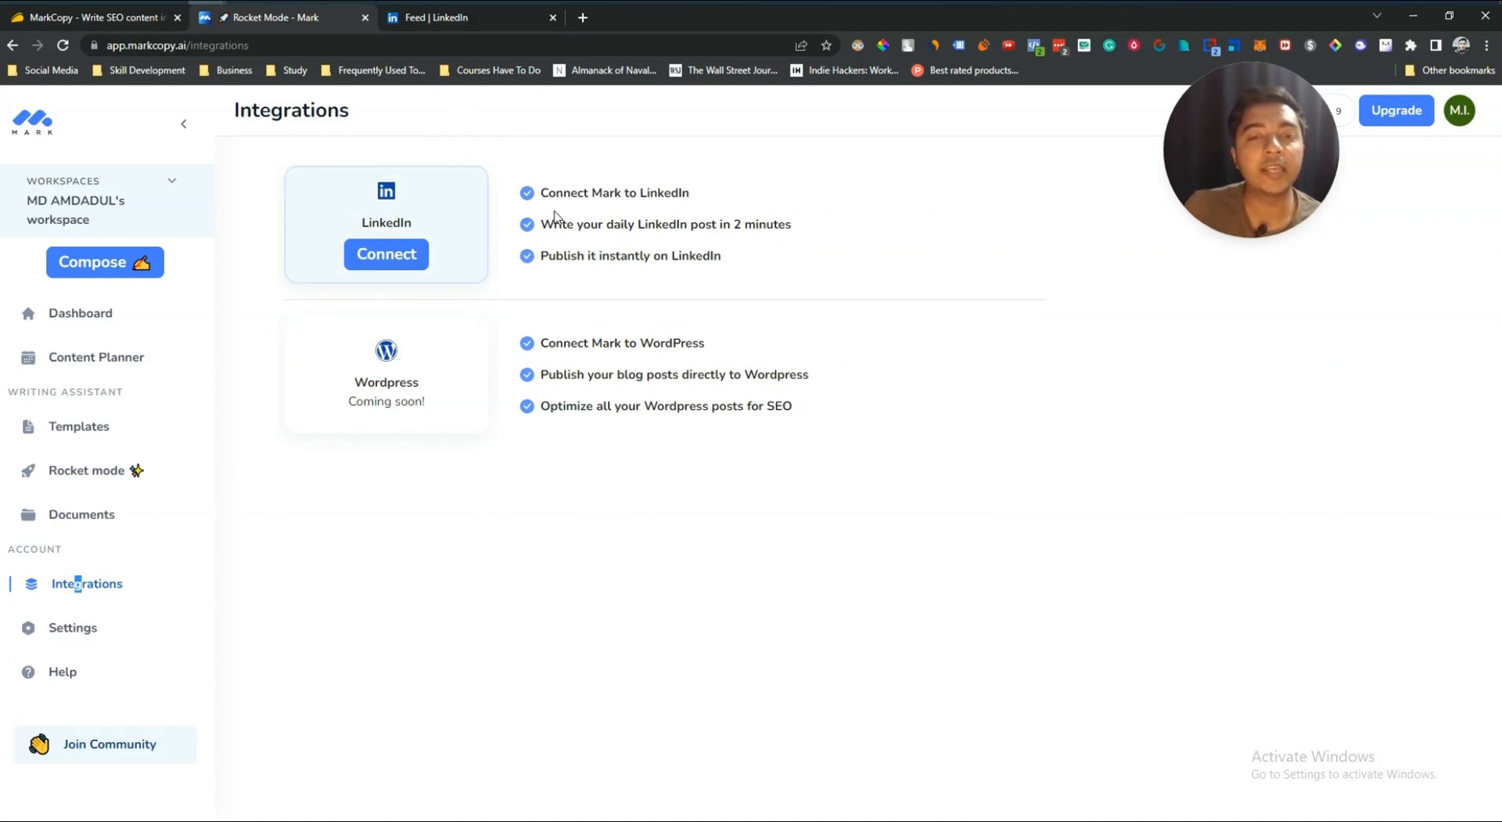
pyautogui.moveTo(546, 225); pyautogui.dragTo(818, 226)
pyautogui.hotkey('ctrl', 'm')
pyautogui.moveTo(542, 255); pyautogui.dragTo(809, 257)
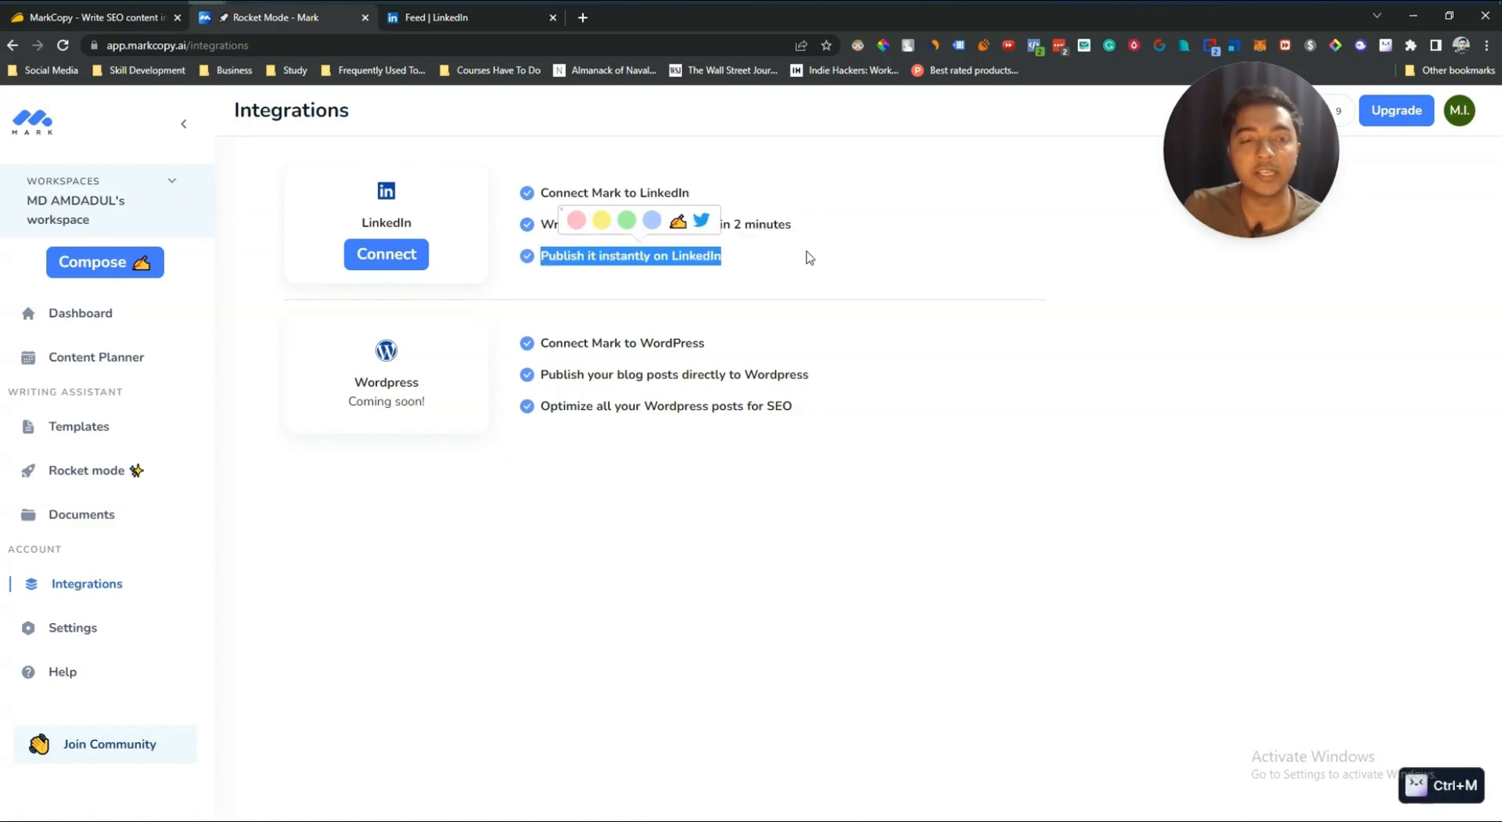
pyautogui.click(809, 258)
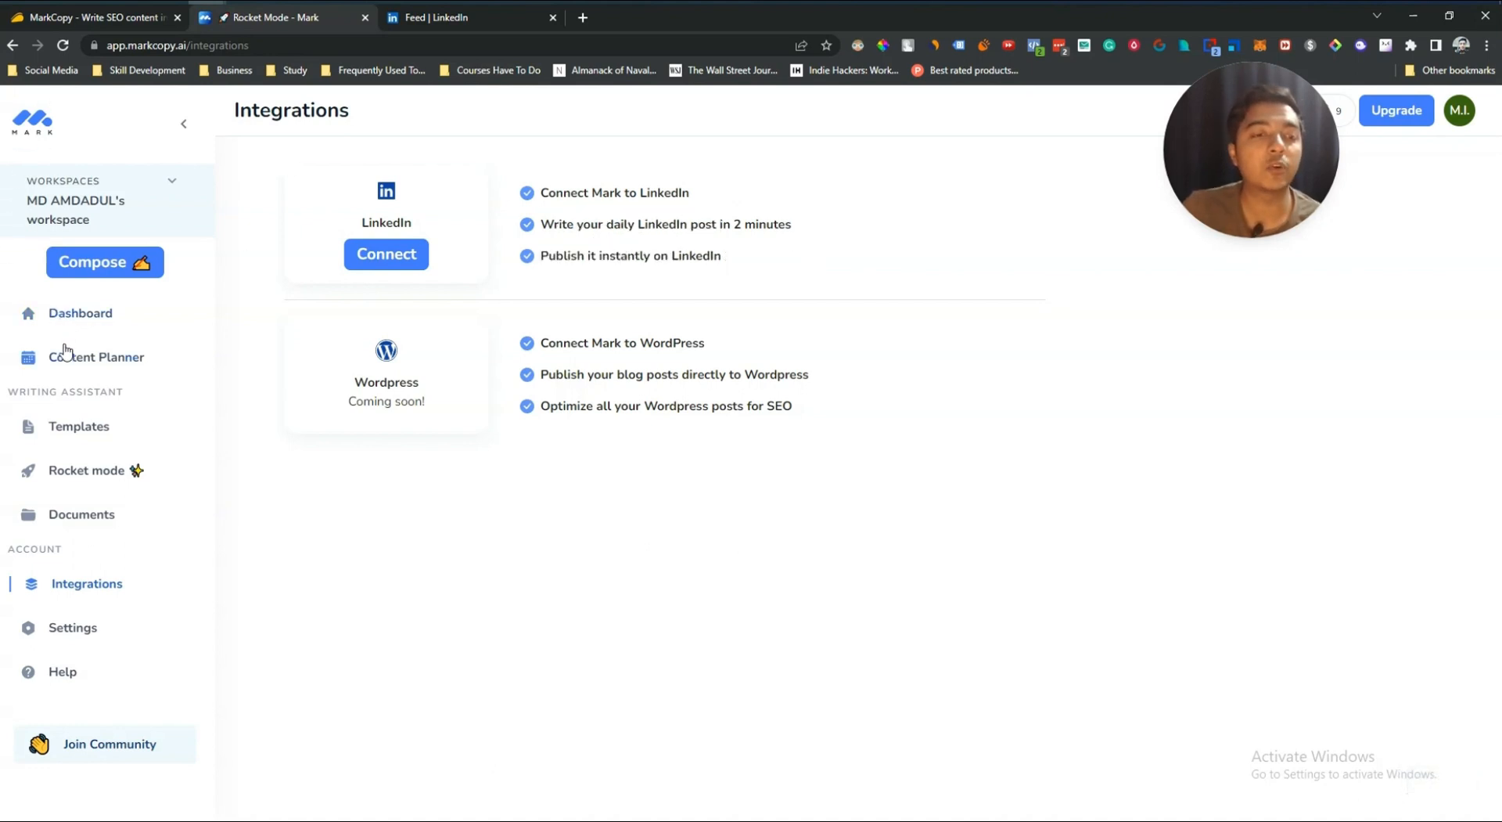
# Step: Open Templates and browse the available writing templates
pyautogui.click(95, 430)
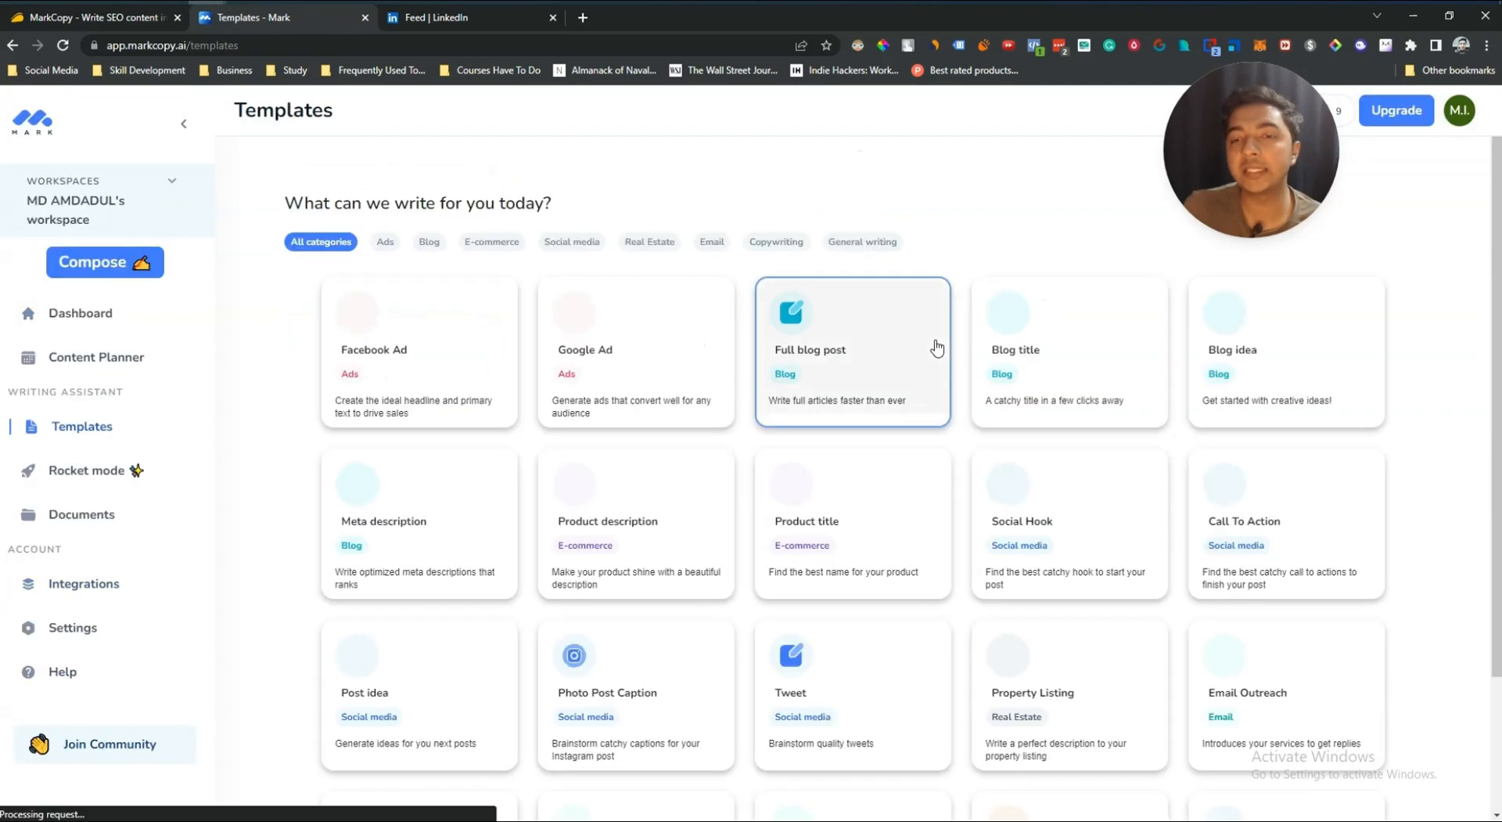
pyautogui.scroll(-2, 866, 453)
pyautogui.scroll(2, 866, 453)
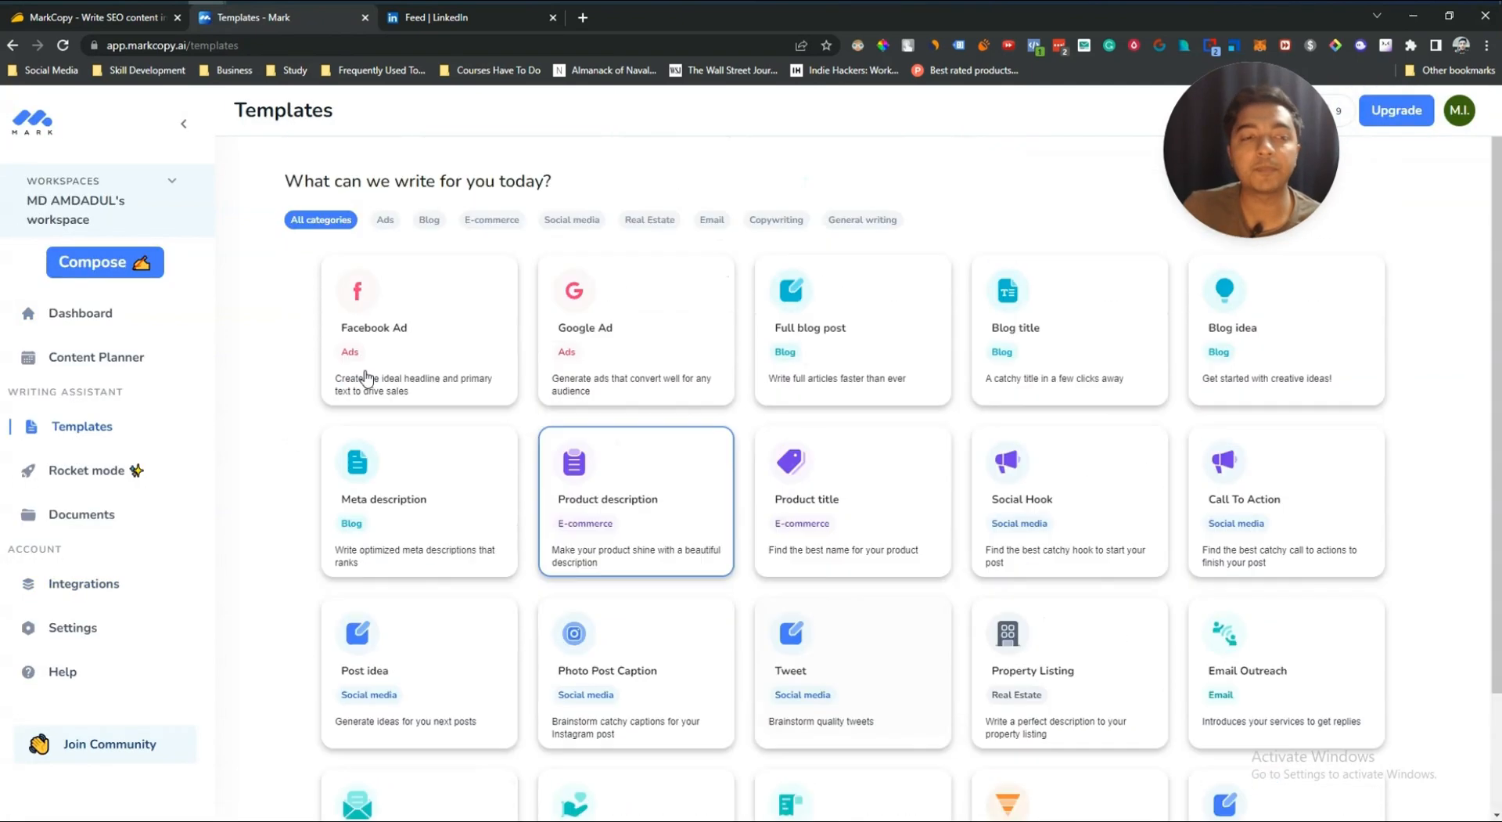
# Step: Start a LinkedIn post in Rocket mode and review the copy language options, keeping English
pyautogui.click(121, 266)
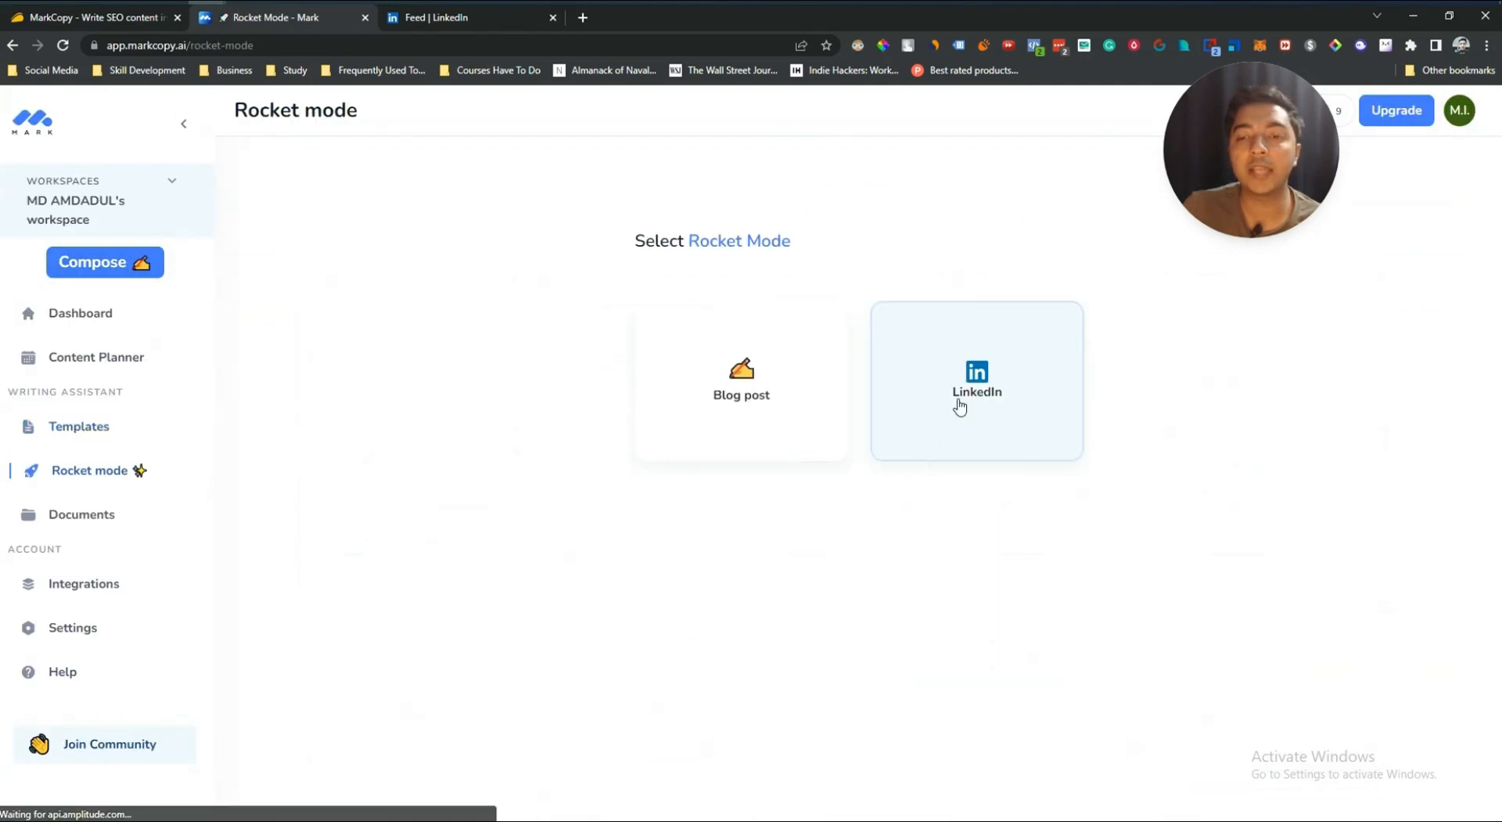
pyautogui.click(959, 400)
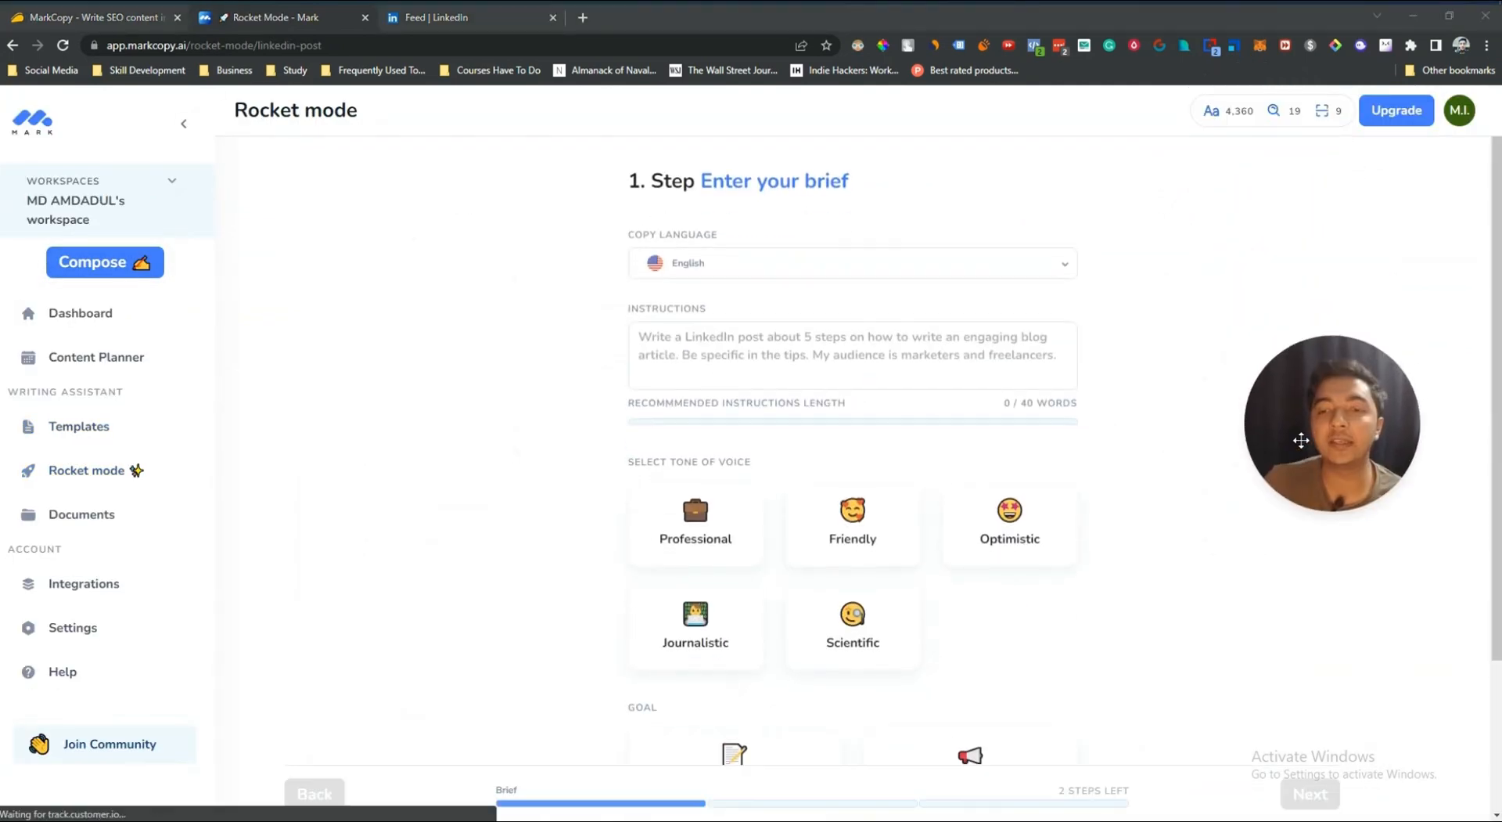
pyautogui.click(690, 258)
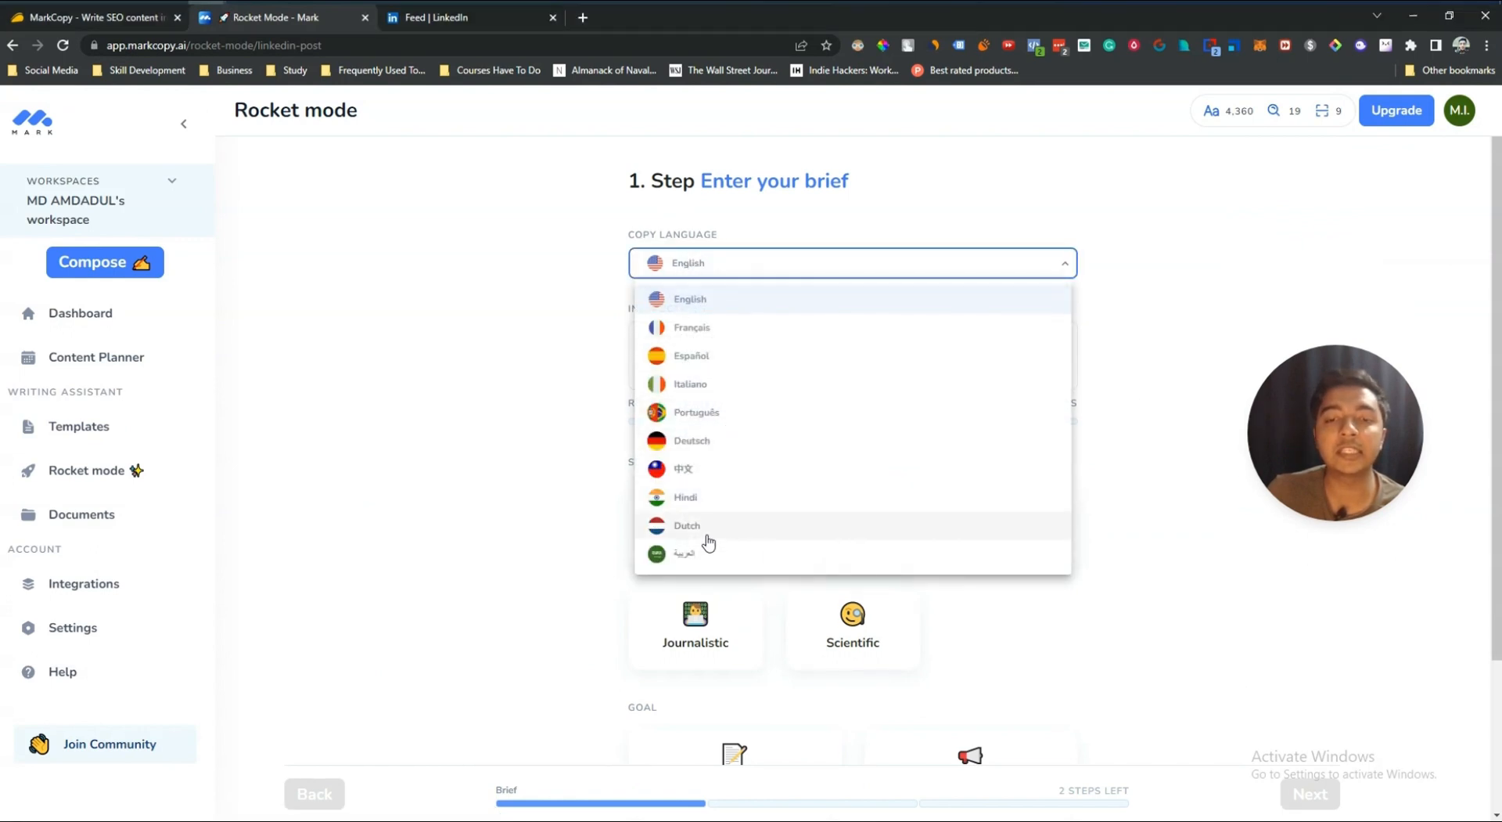
pyautogui.click(492, 319)
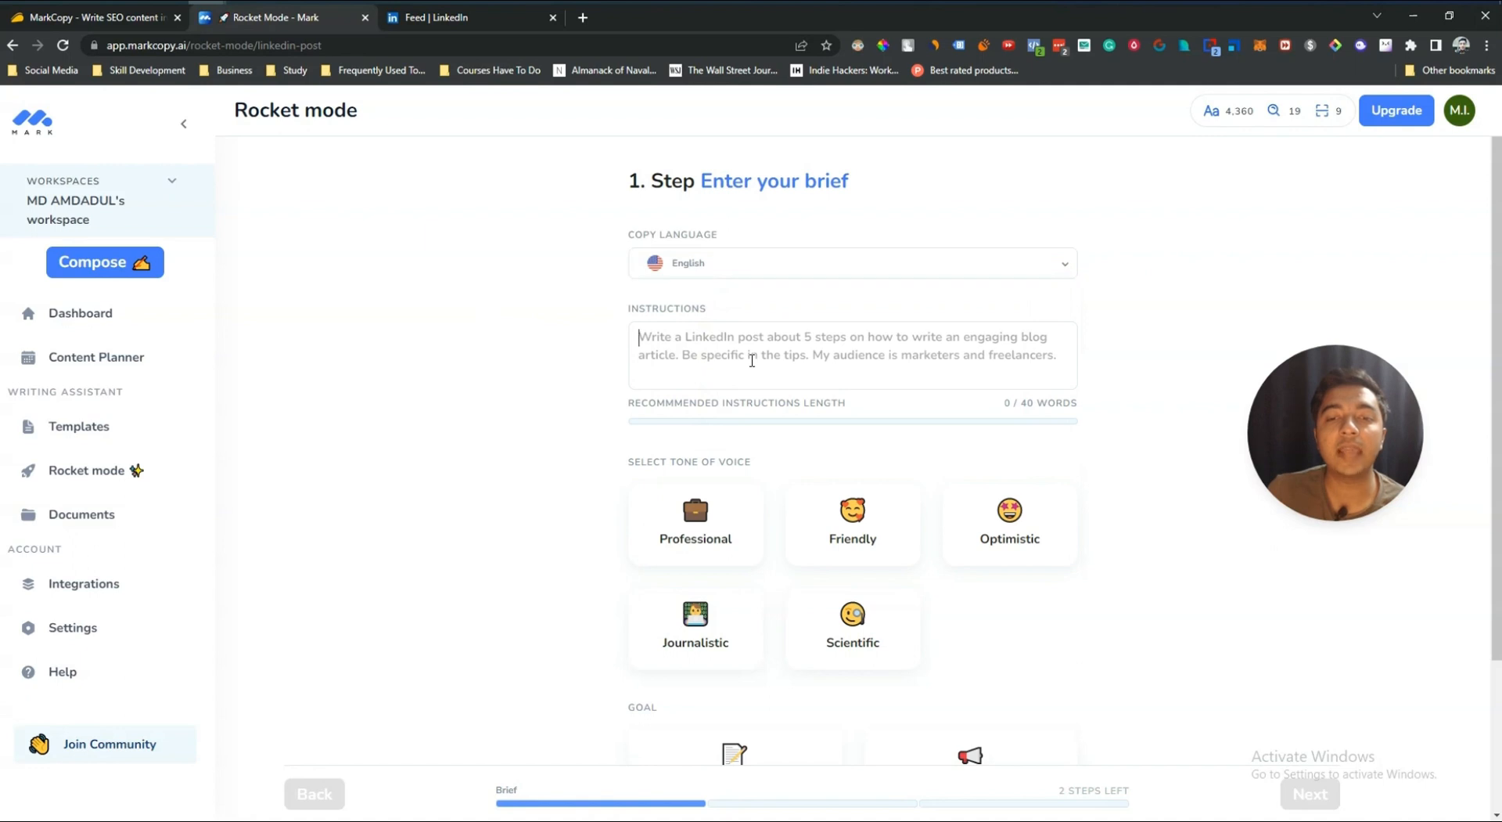
# Step: Copy the text of an existing LinkedIn post from the LinkedIn tab and paste it into the Instructions field
pyautogui.click(748, 361)
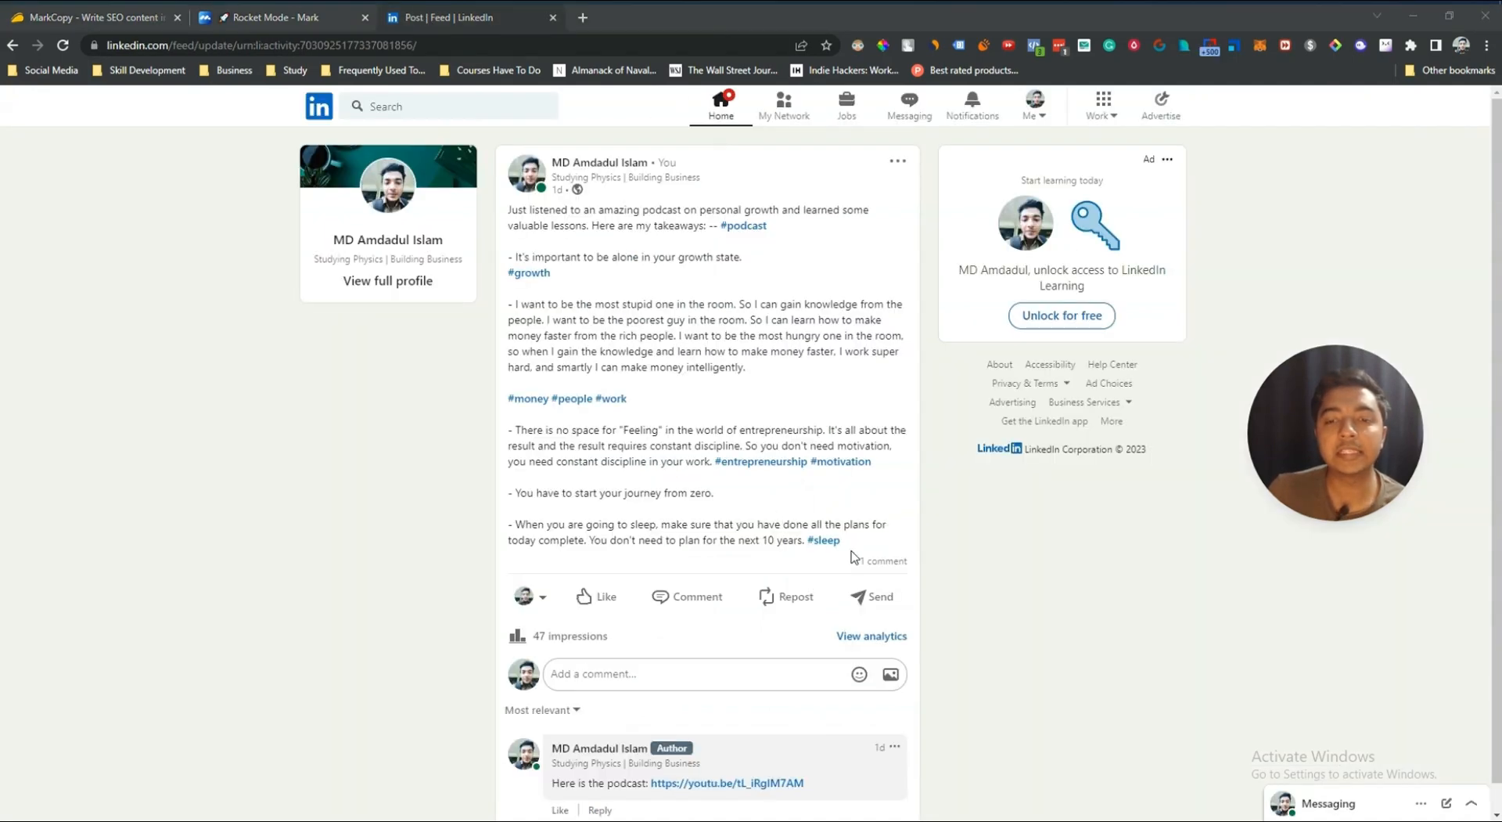
pyautogui.moveTo(843, 547)
pyautogui.mouseDown()
pyautogui.moveTo(599, 319)
pyautogui.moveTo(512, 212)
pyautogui.moveTo(837, 567)
pyautogui.mouseUp()
pyautogui.click(512, 211)
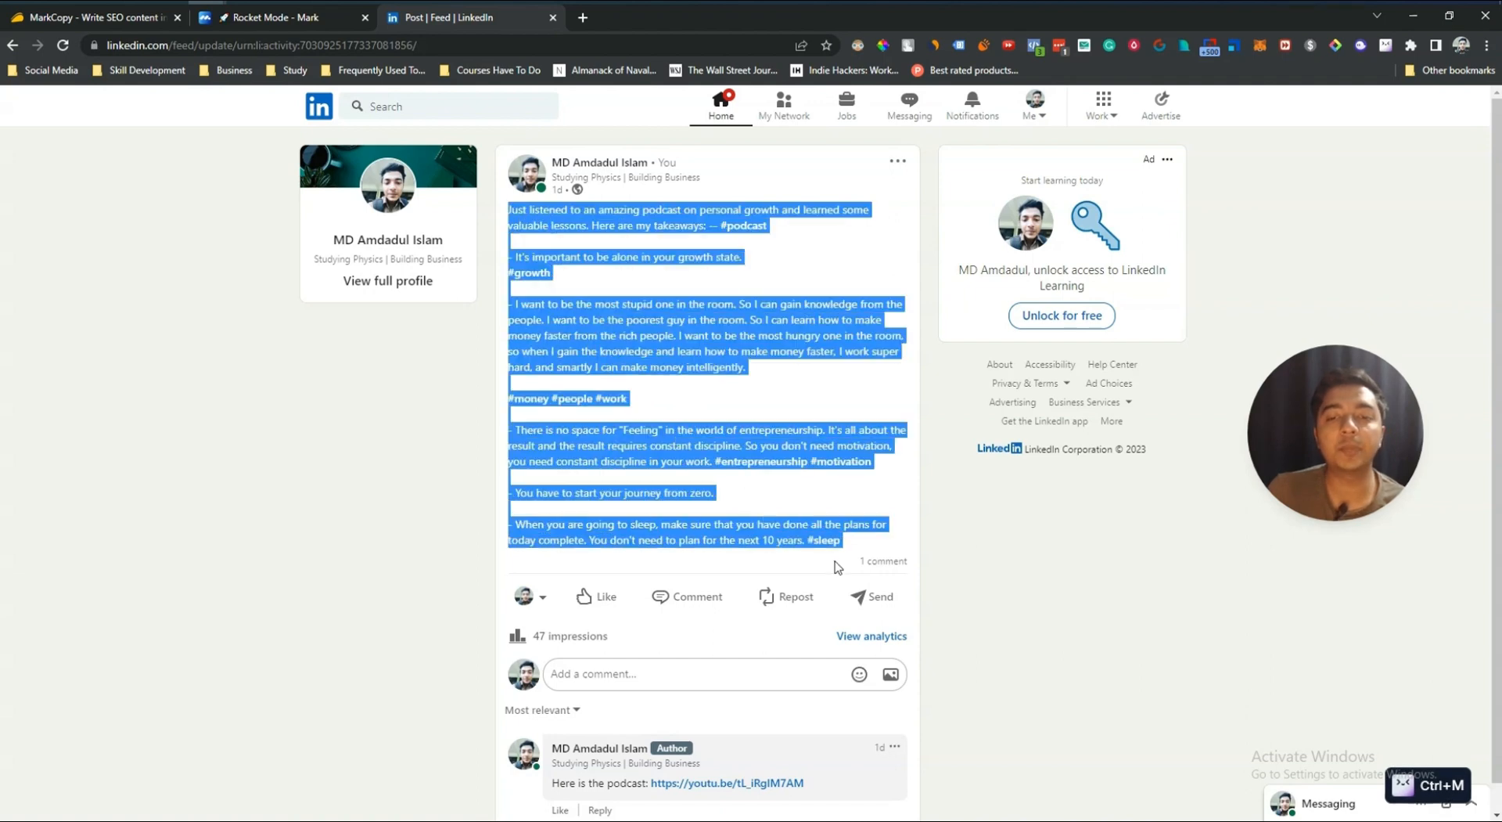
pyautogui.rightClick(769, 448)
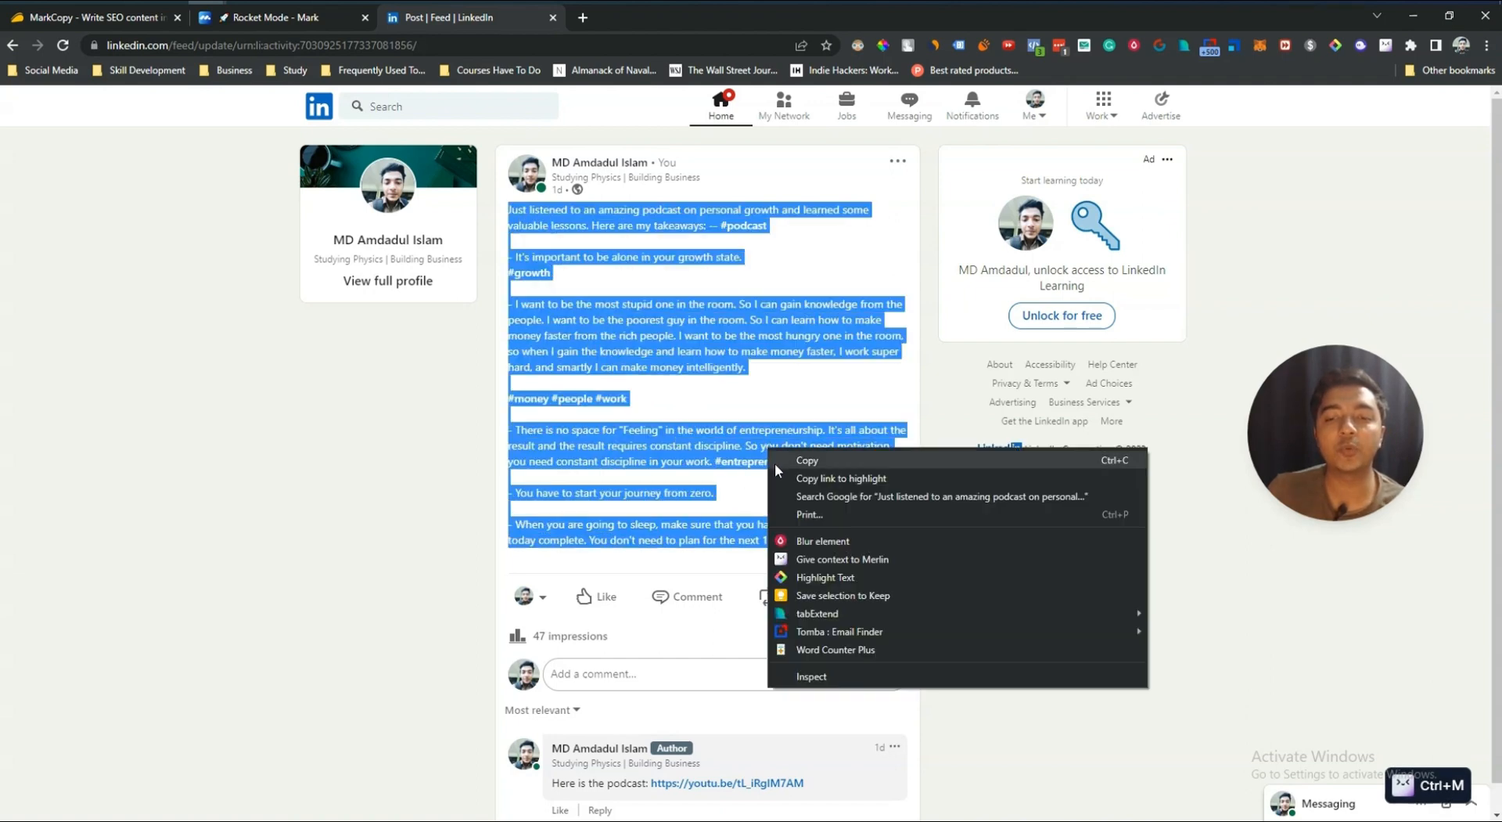
pyautogui.click(775, 461)
pyautogui.click(250, 18)
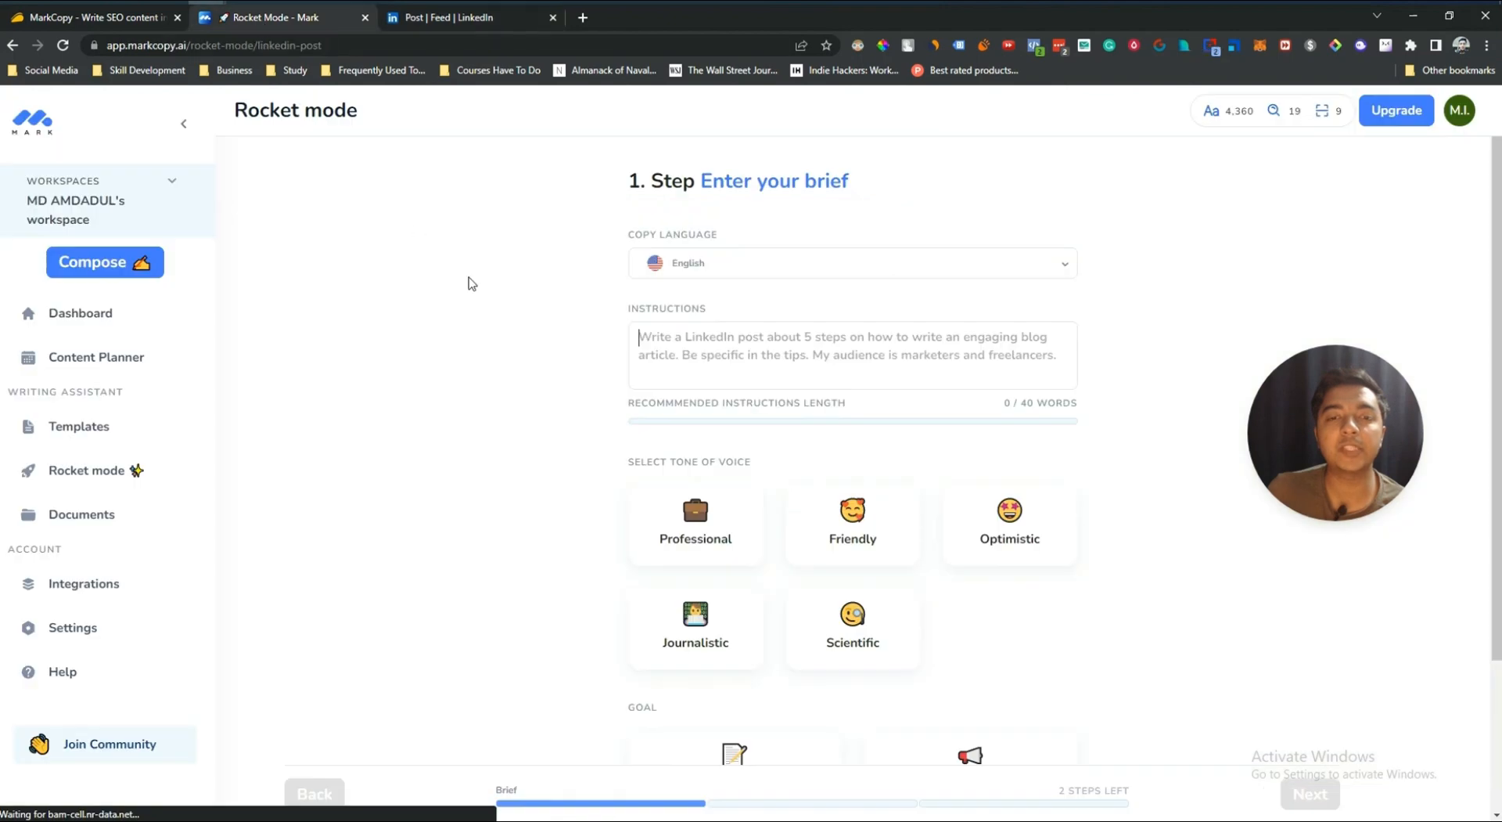
pyautogui.rightClick(722, 356)
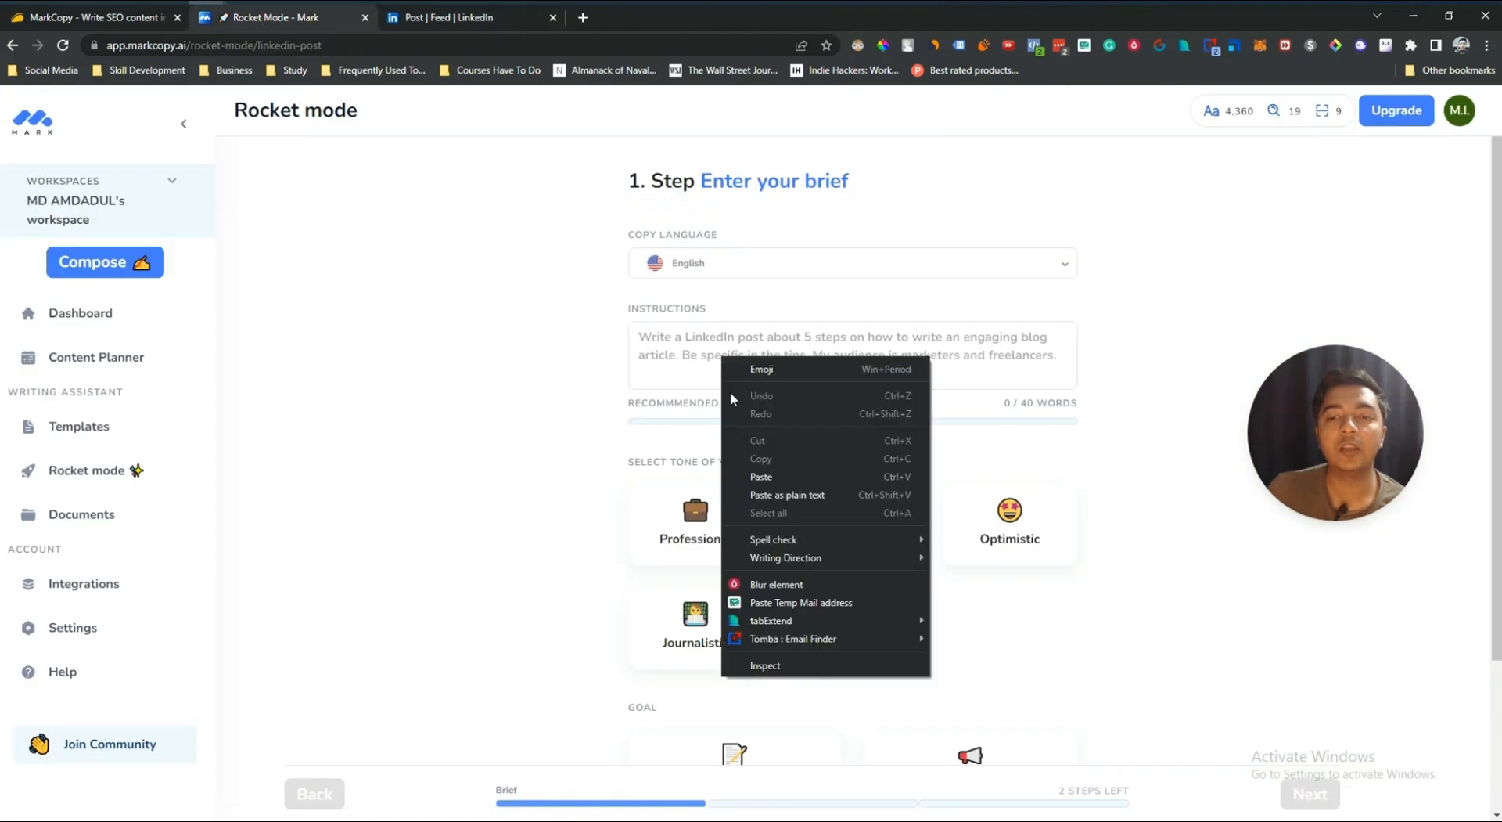
pyautogui.click(761, 475)
# Step: Set the tone of voice to Journalistic and the goal to Tell a story/share an experience, then continue
pyautogui.scroll(-5, 972, 473)
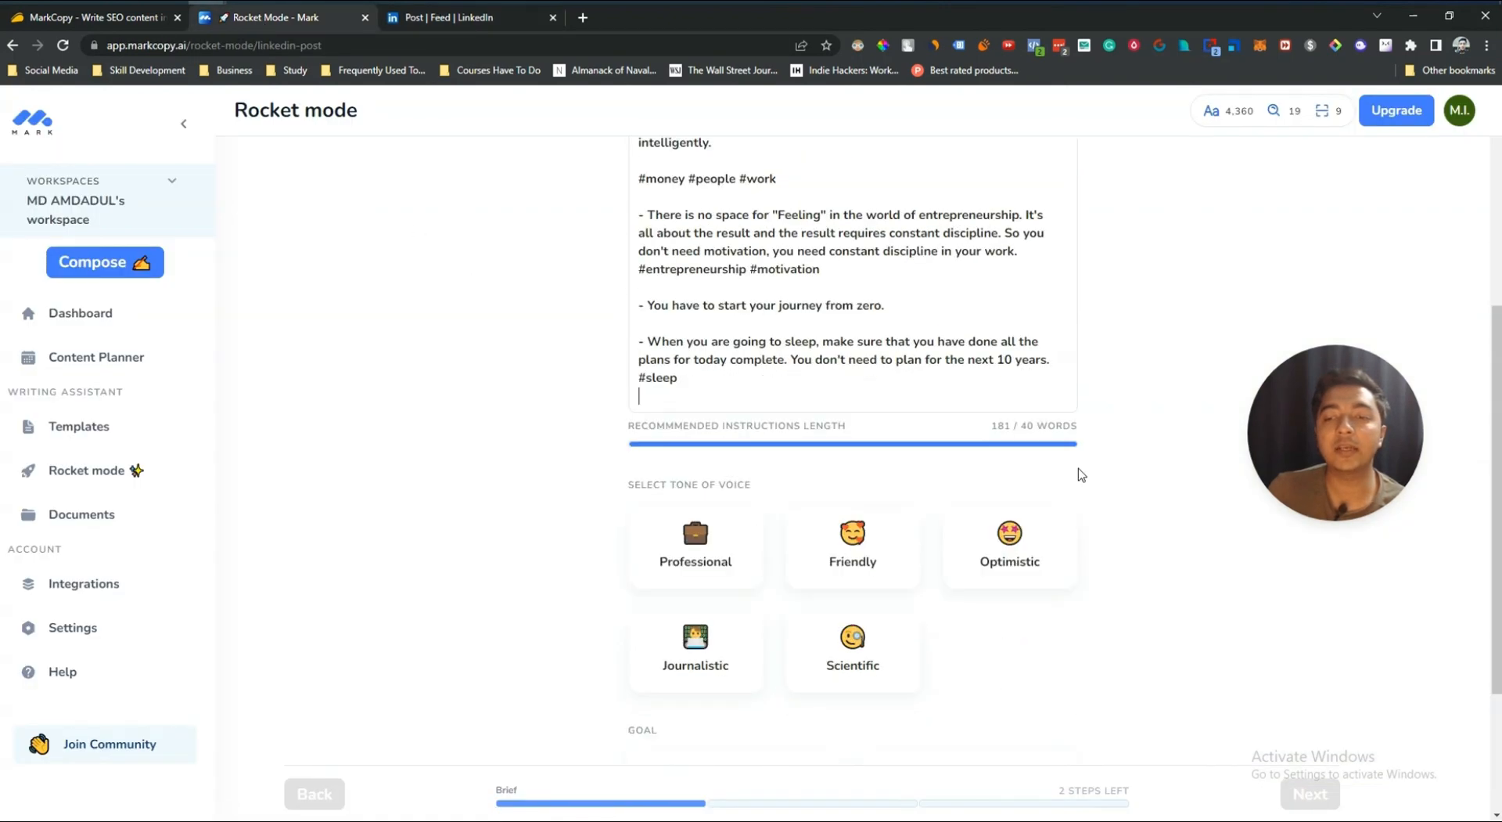
pyautogui.scroll(4, 735, 375)
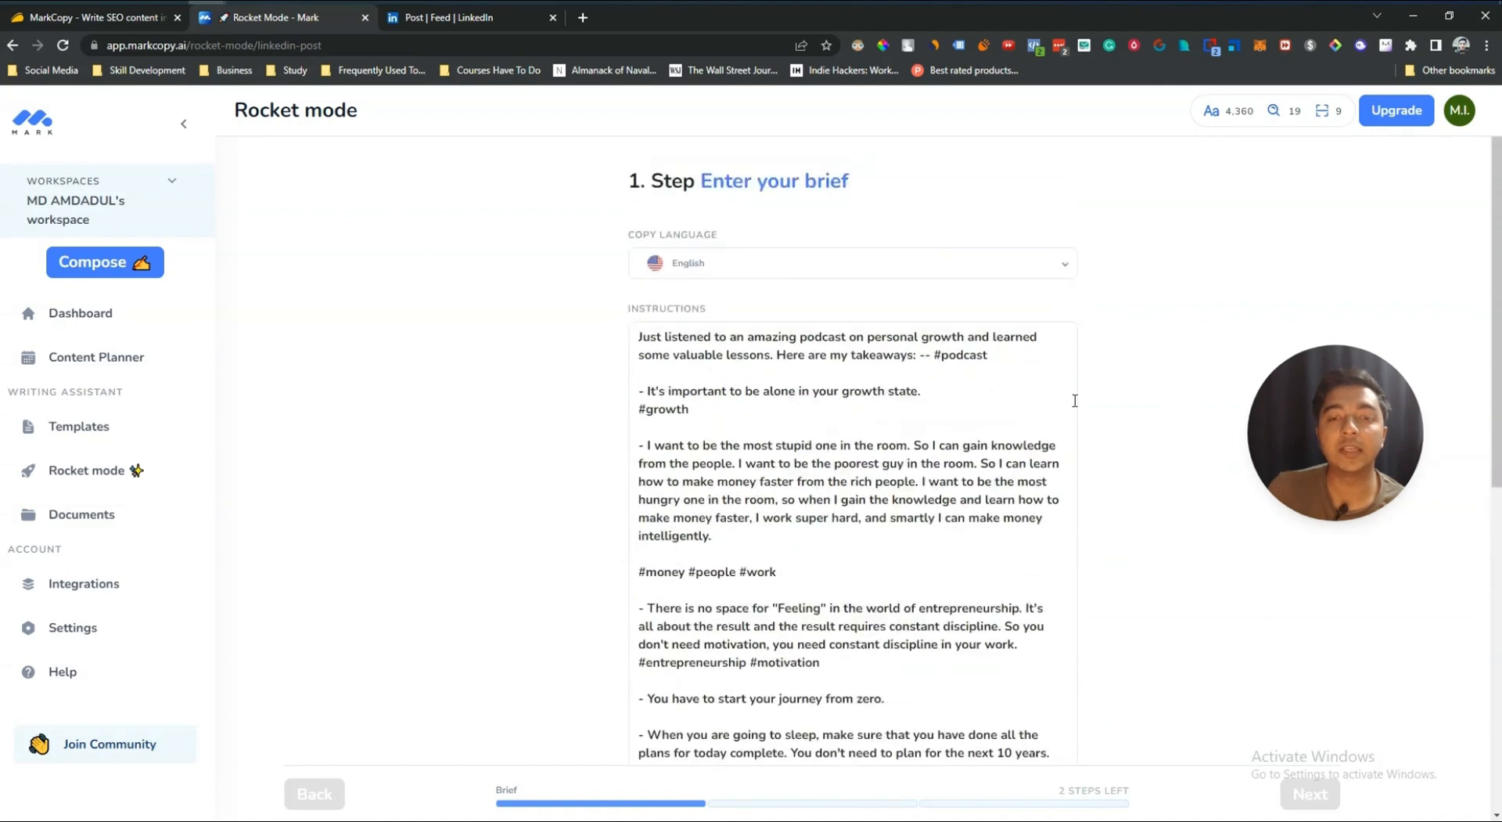
pyautogui.scroll(-2, 1122, 425)
pyautogui.scroll(-3, 1123, 425)
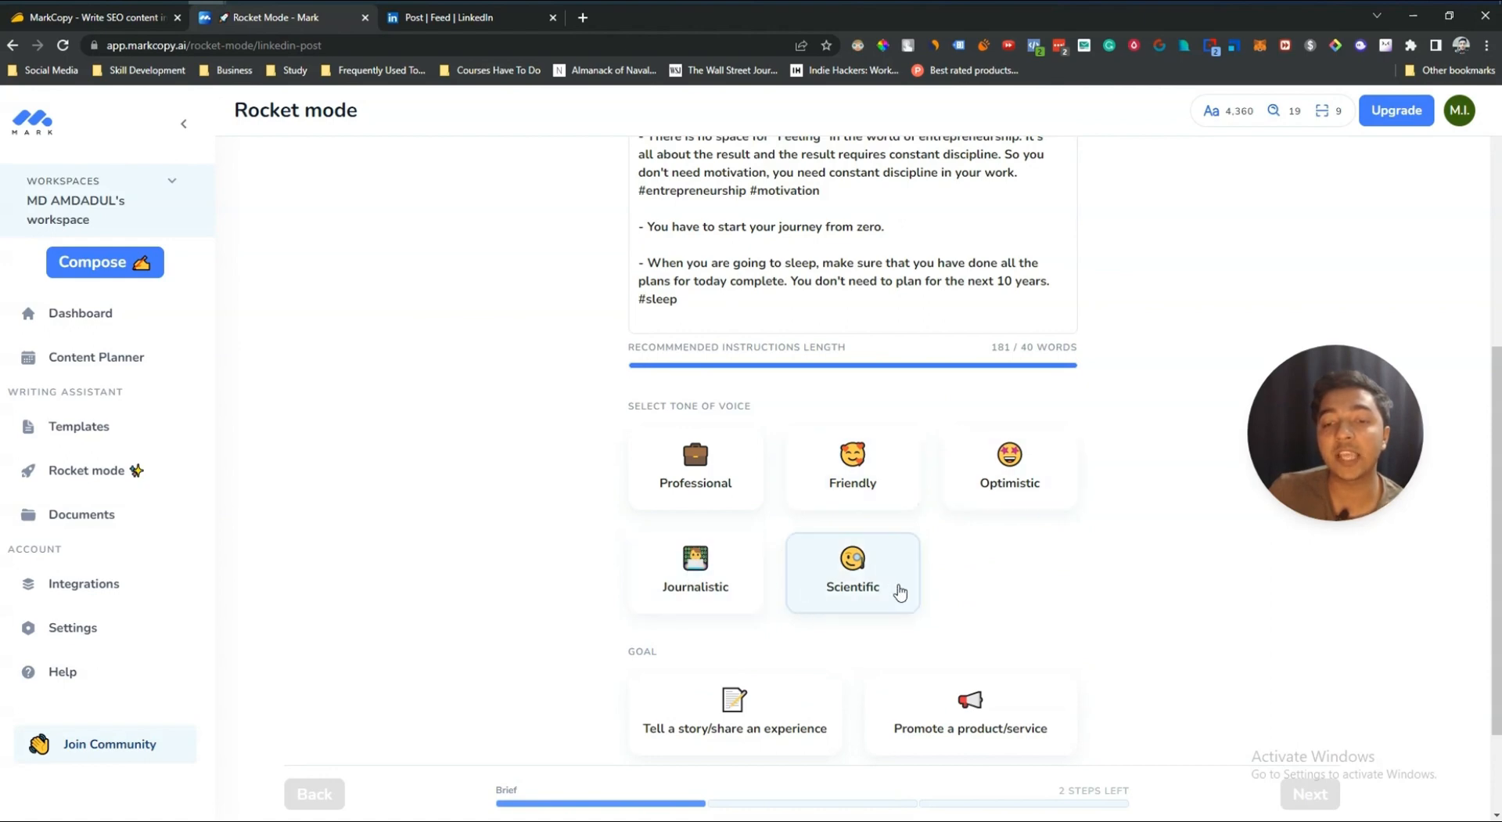
pyautogui.click(679, 589)
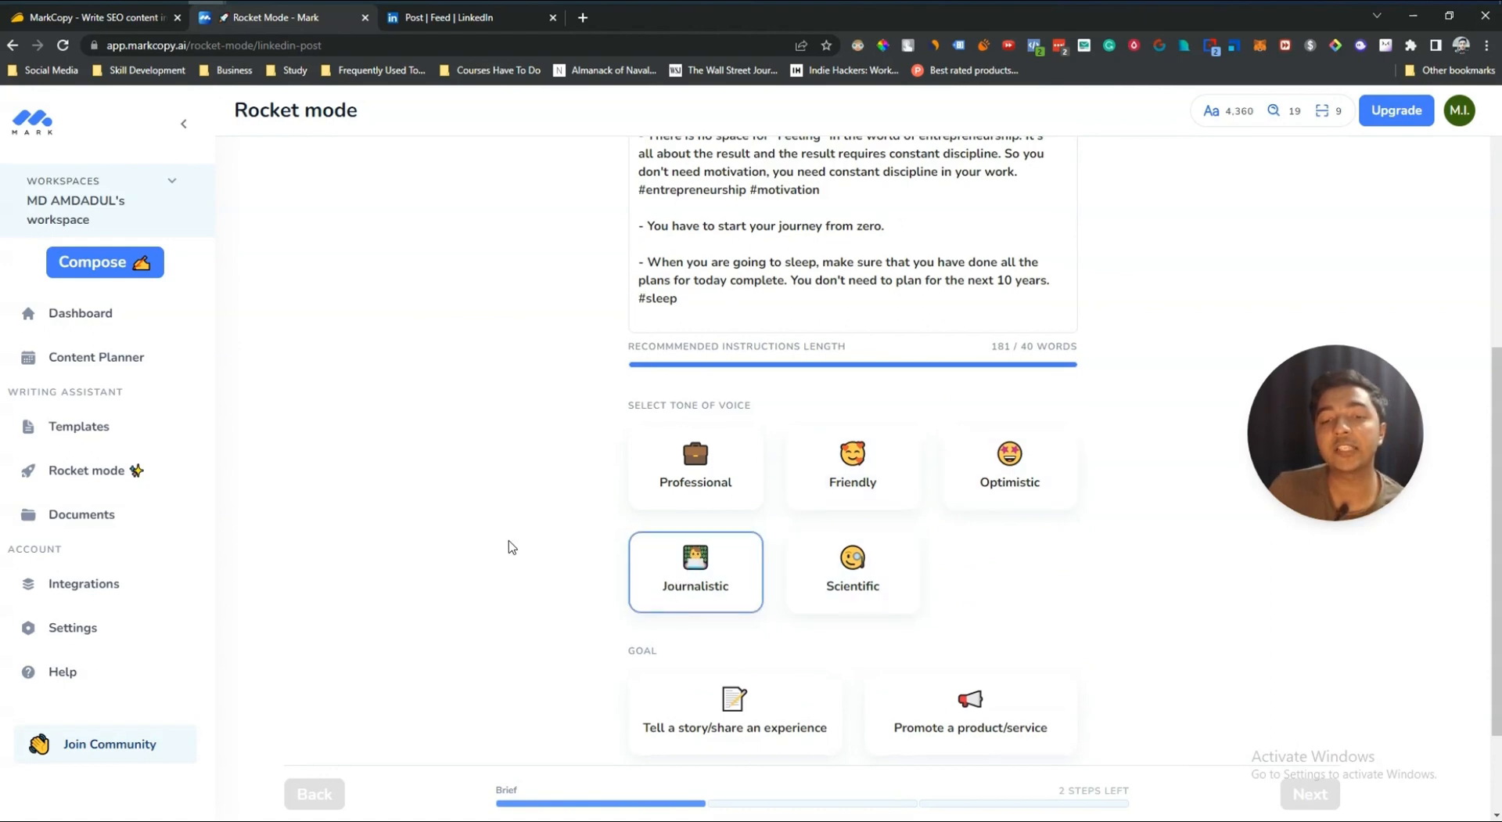
pyautogui.scroll(-2, 509, 548)
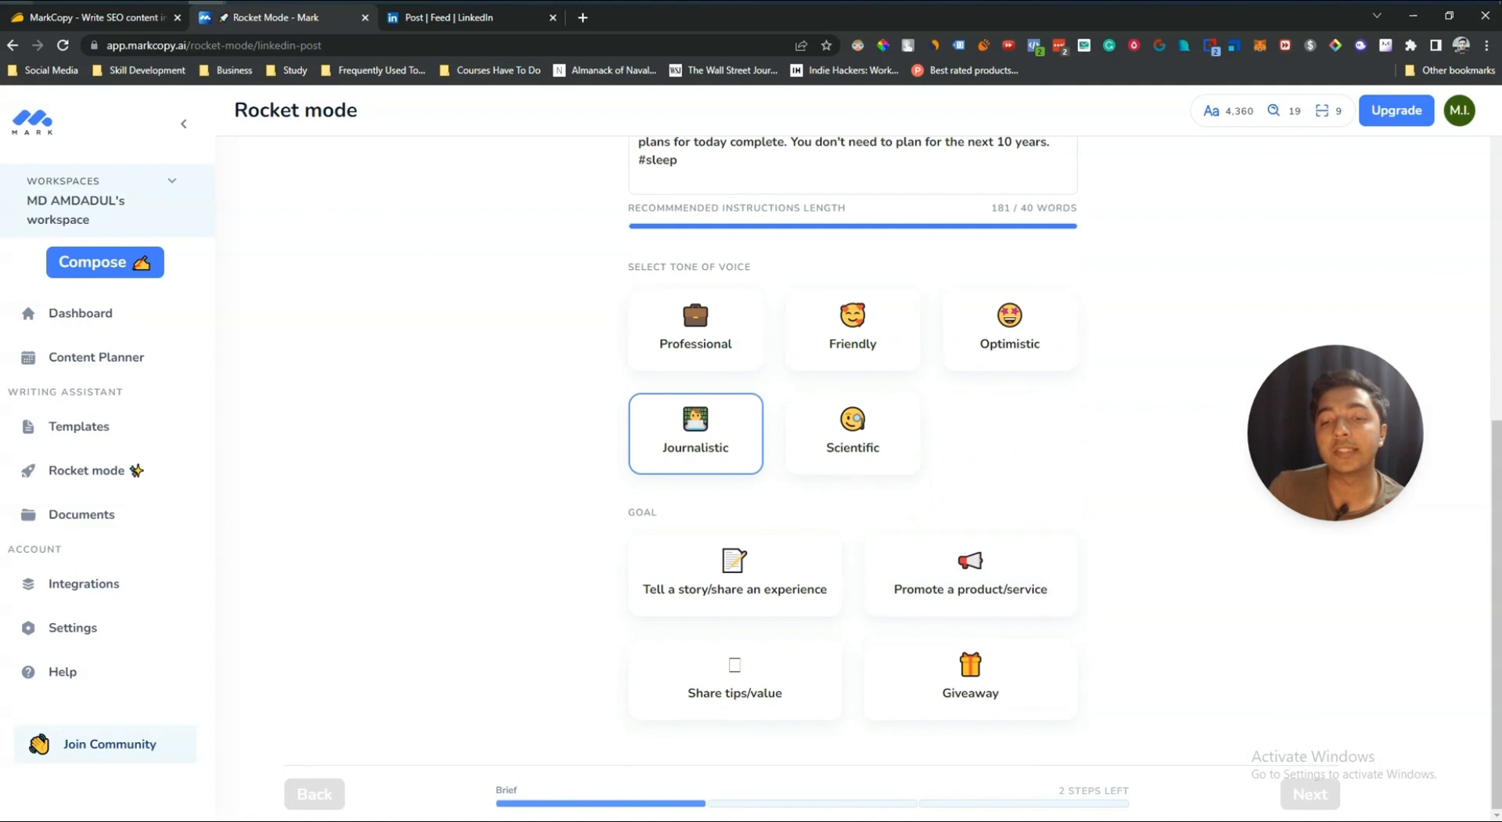
pyautogui.click(713, 599)
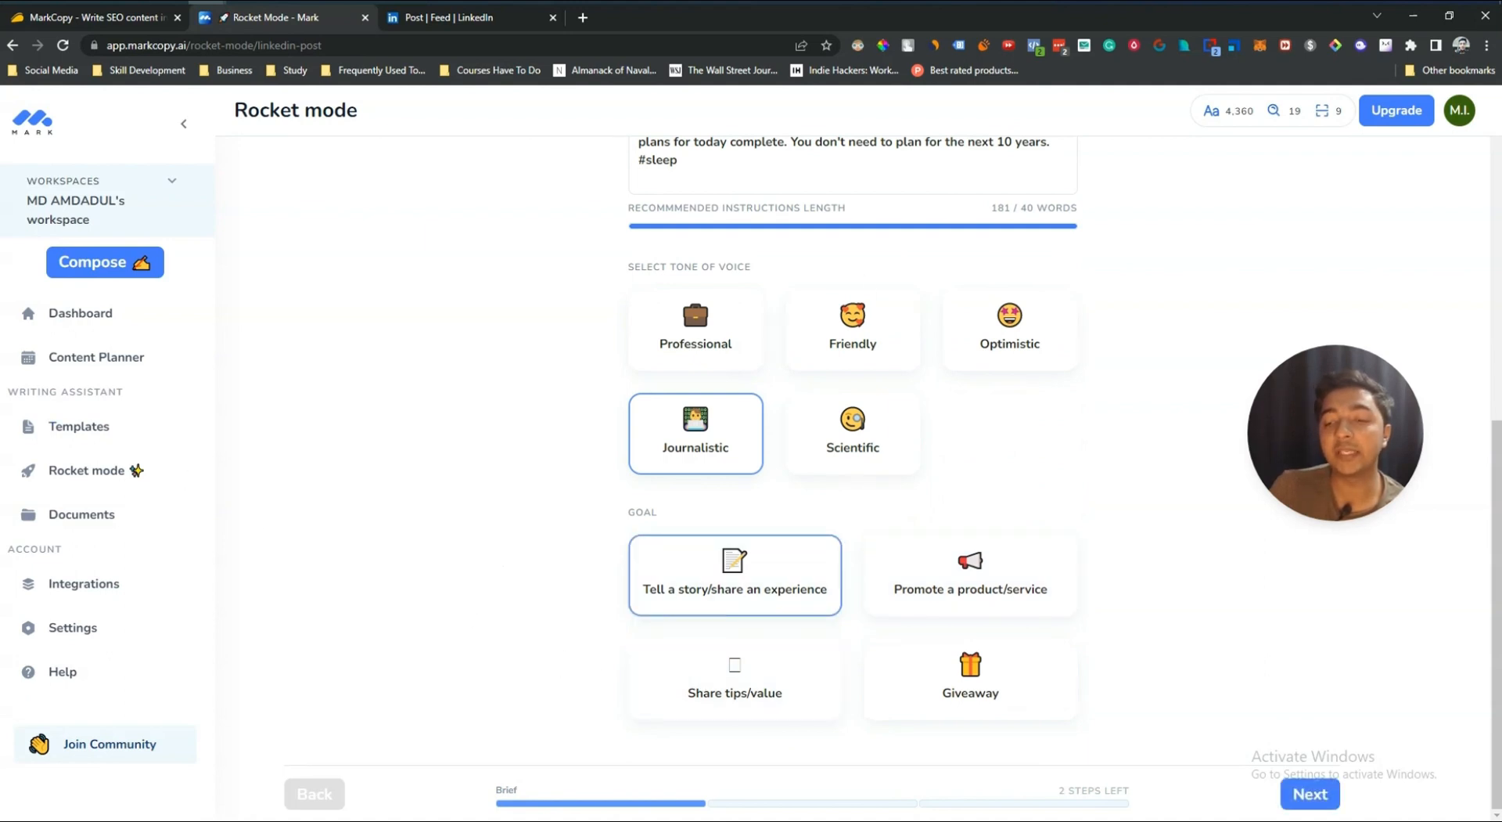
pyautogui.click(1310, 794)
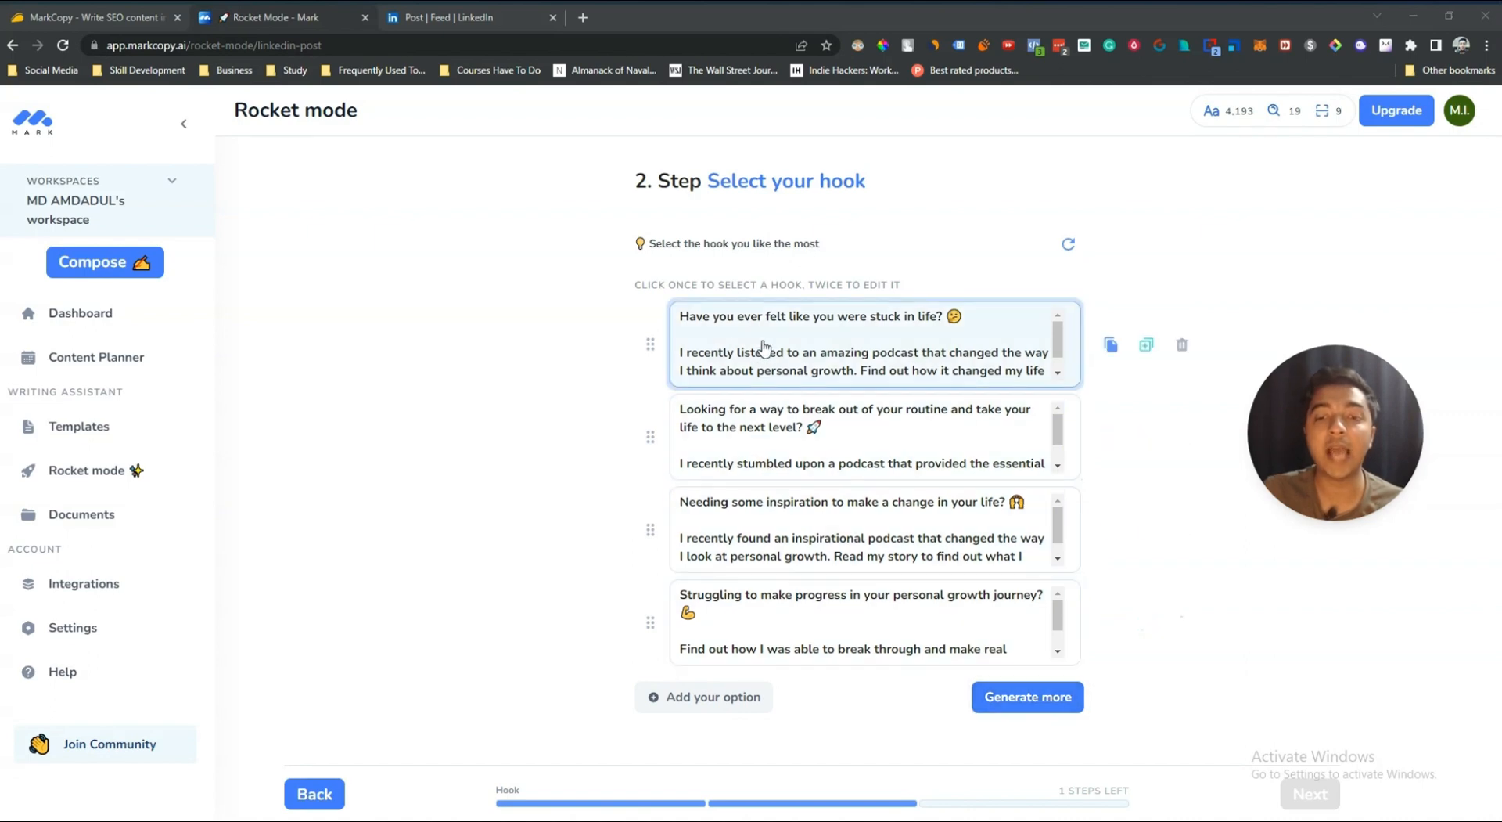
# Step: Pick the hook starting "Looking for a way to break out of your routine" and continue
pyautogui.click(707, 341)
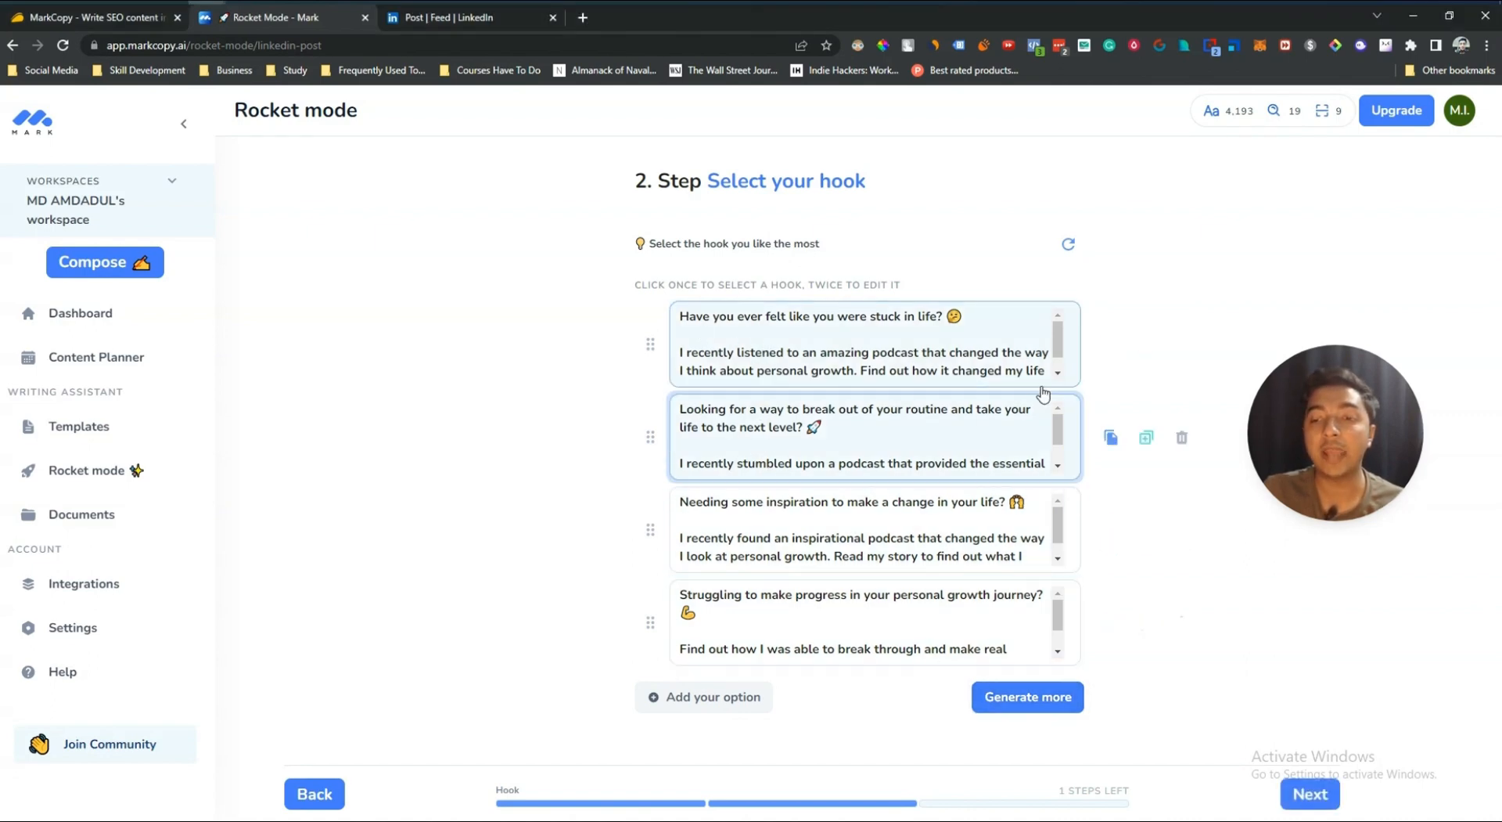
pyautogui.click(1311, 794)
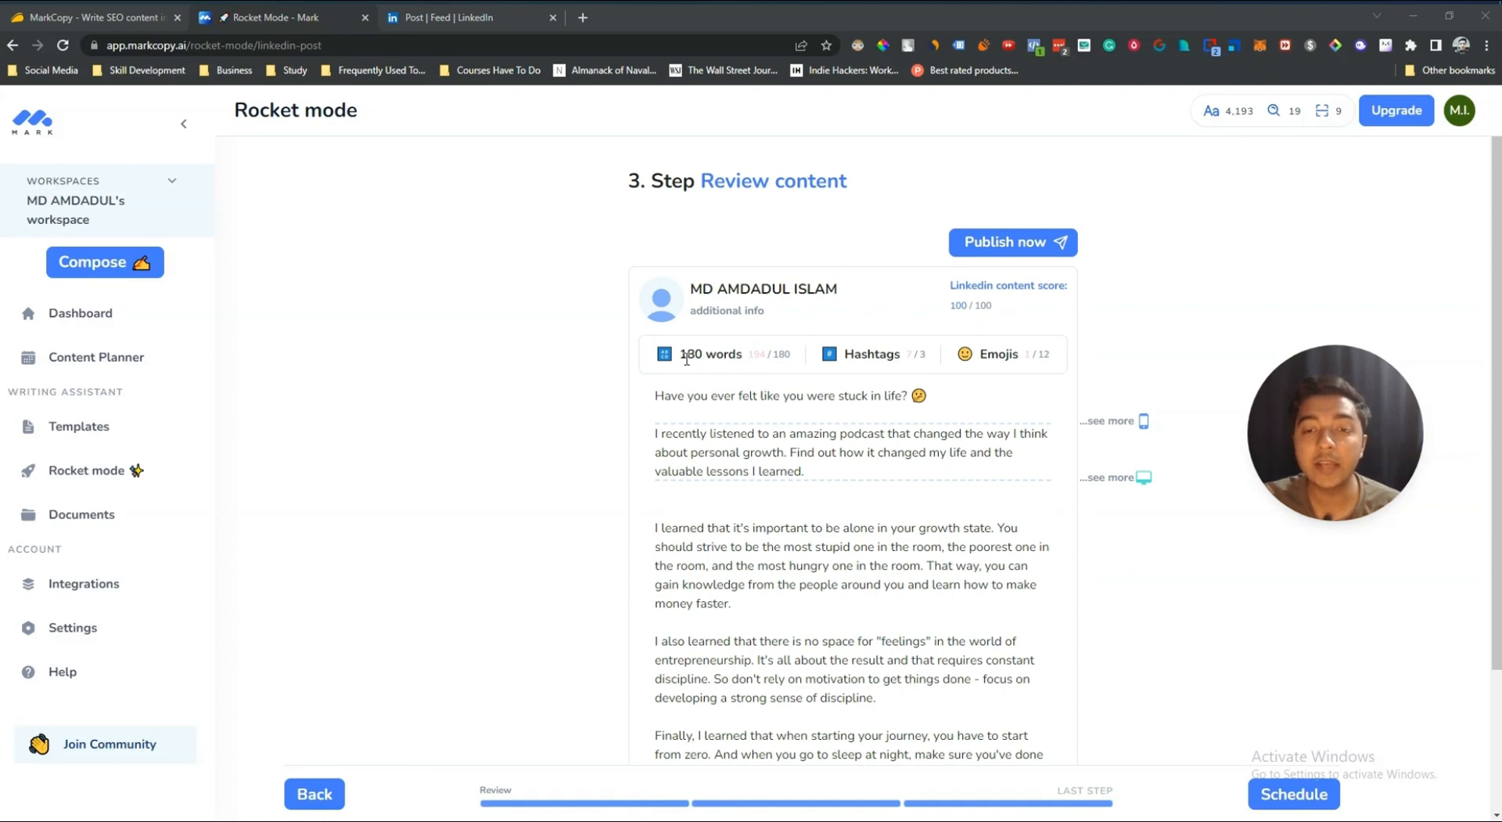
# Step: Examine the word count, hashtag and emoji metrics of the generated LinkedIn post
pyautogui.moveTo(683, 358); pyautogui.dragTo(748, 362)
pyautogui.hotkey('ctrl', 'm')
pyautogui.click(747, 360)
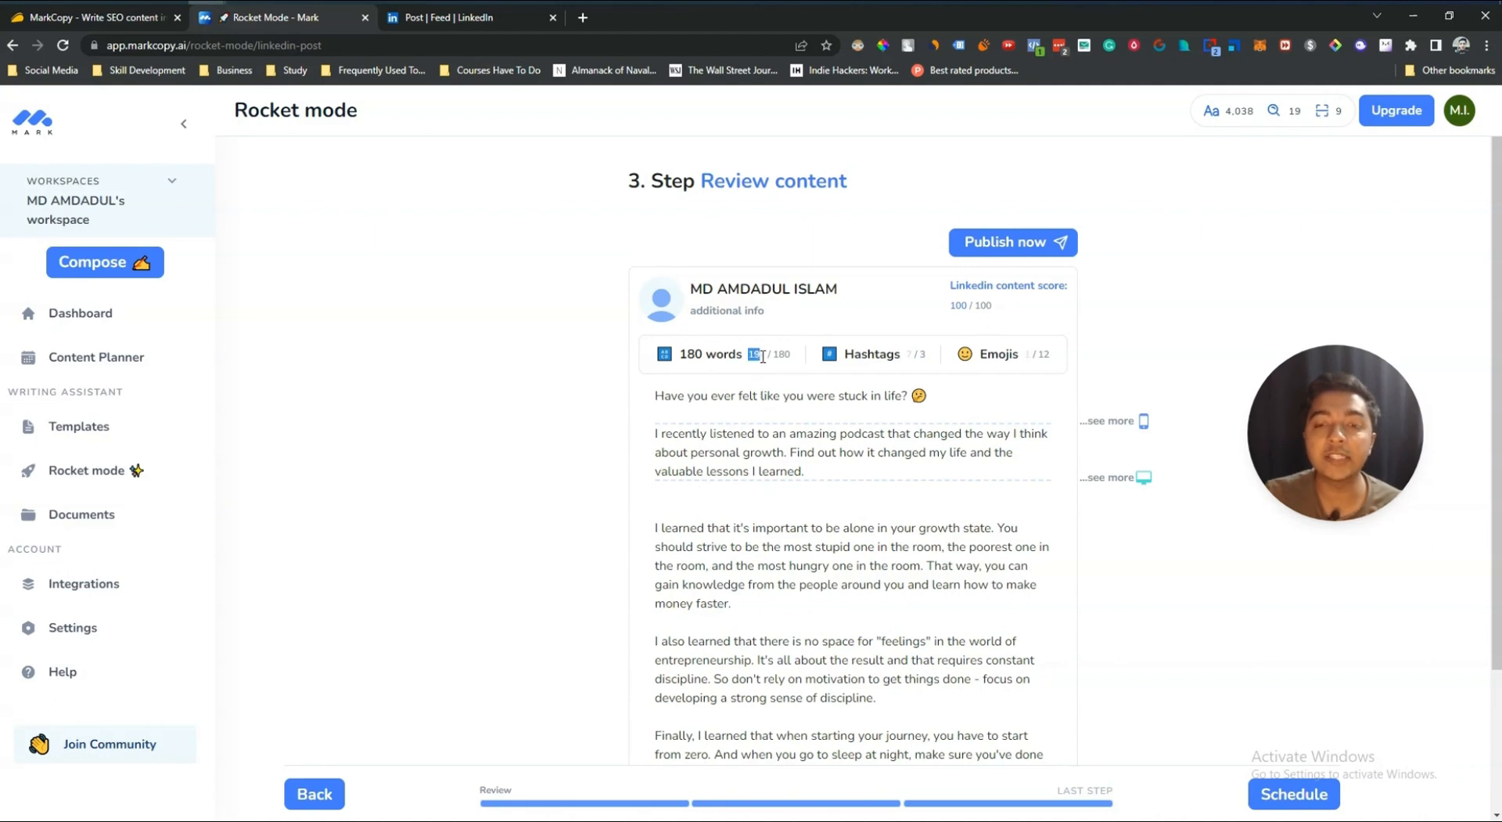
pyautogui.hotkey('ctrl', 'm')
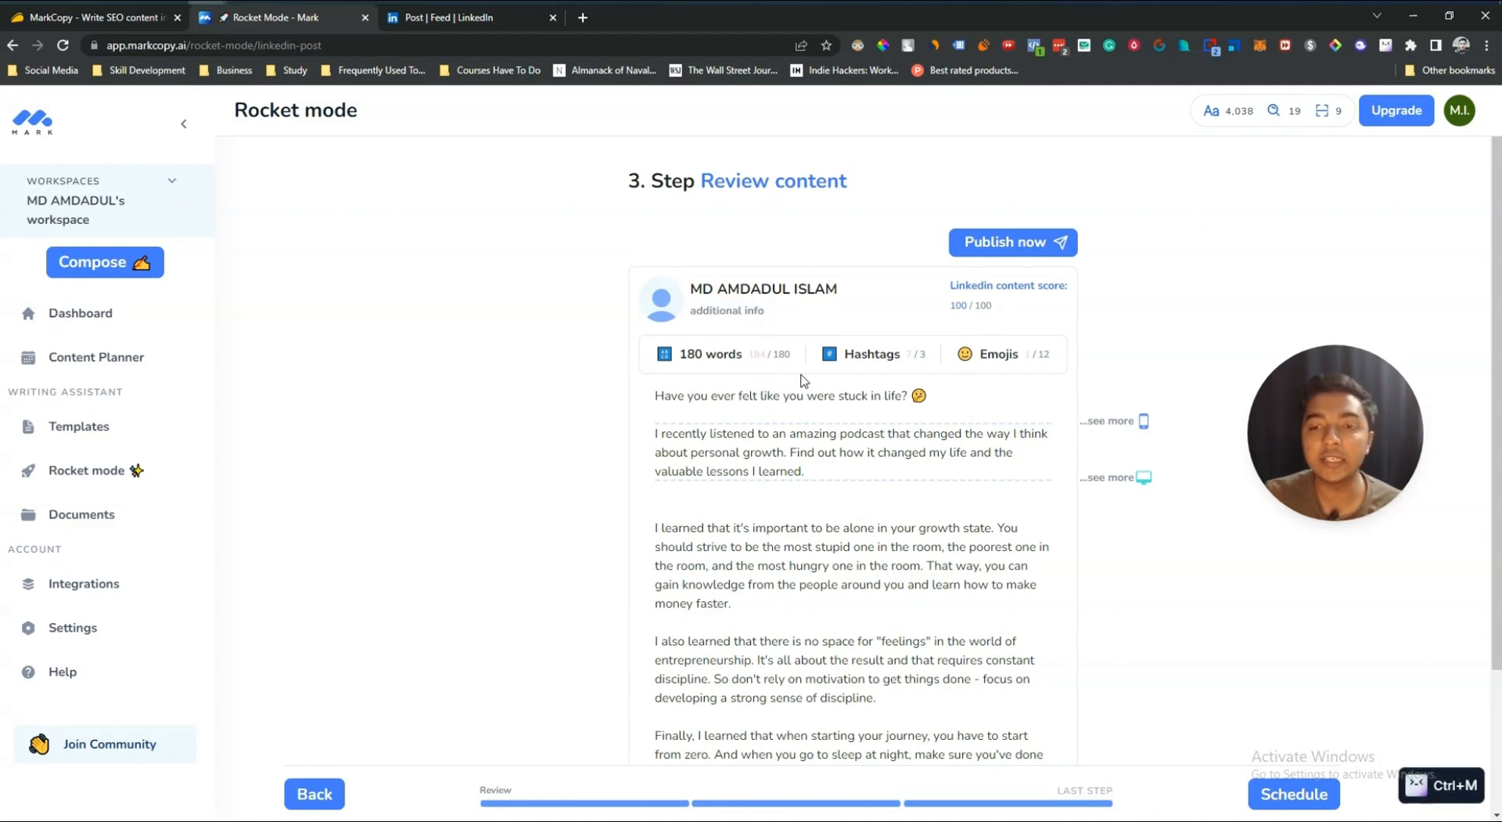
pyautogui.moveTo(774, 350); pyautogui.dragTo(794, 357)
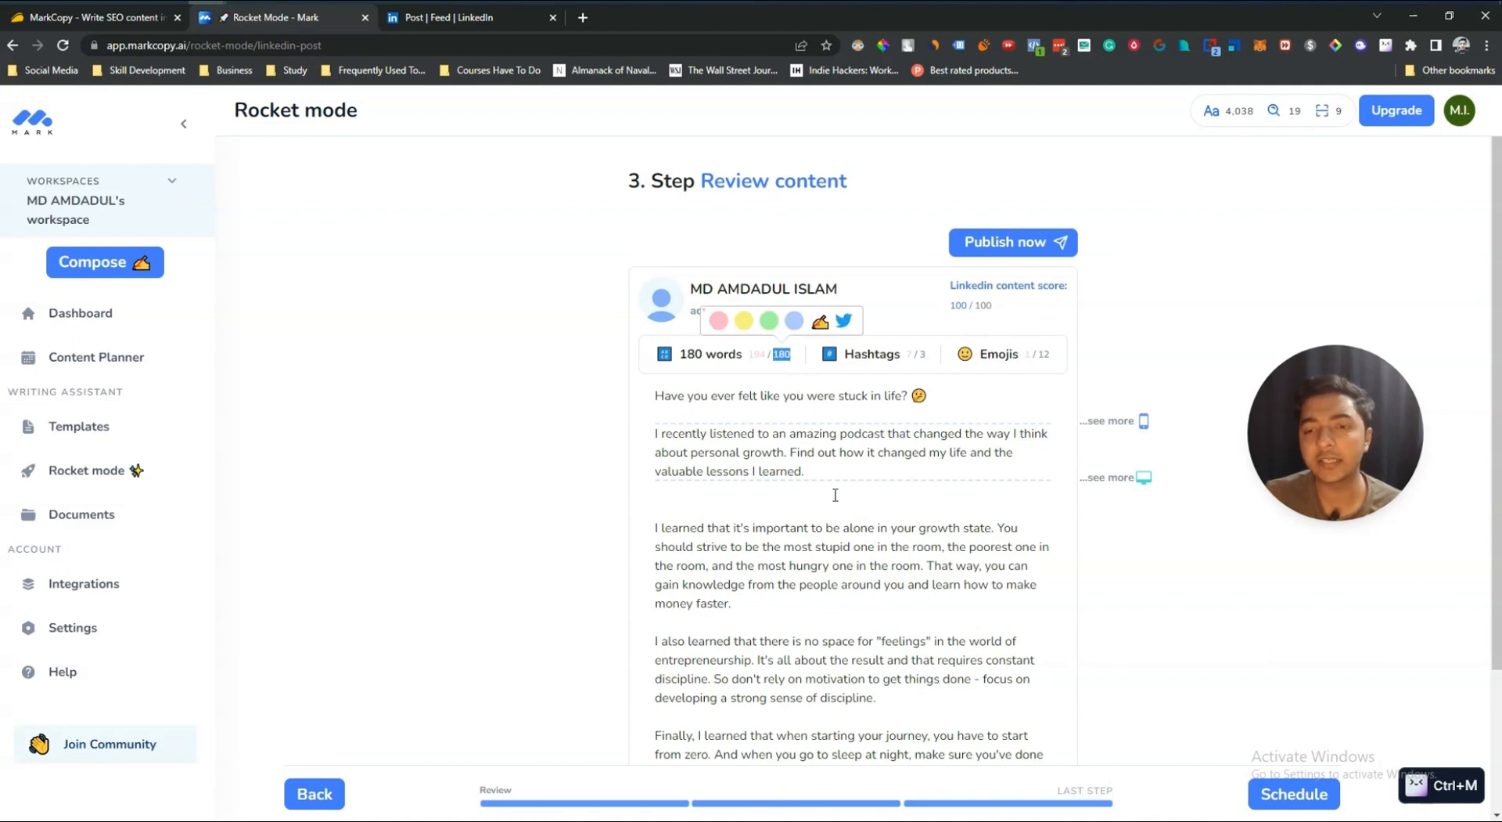
pyautogui.click(1106, 435)
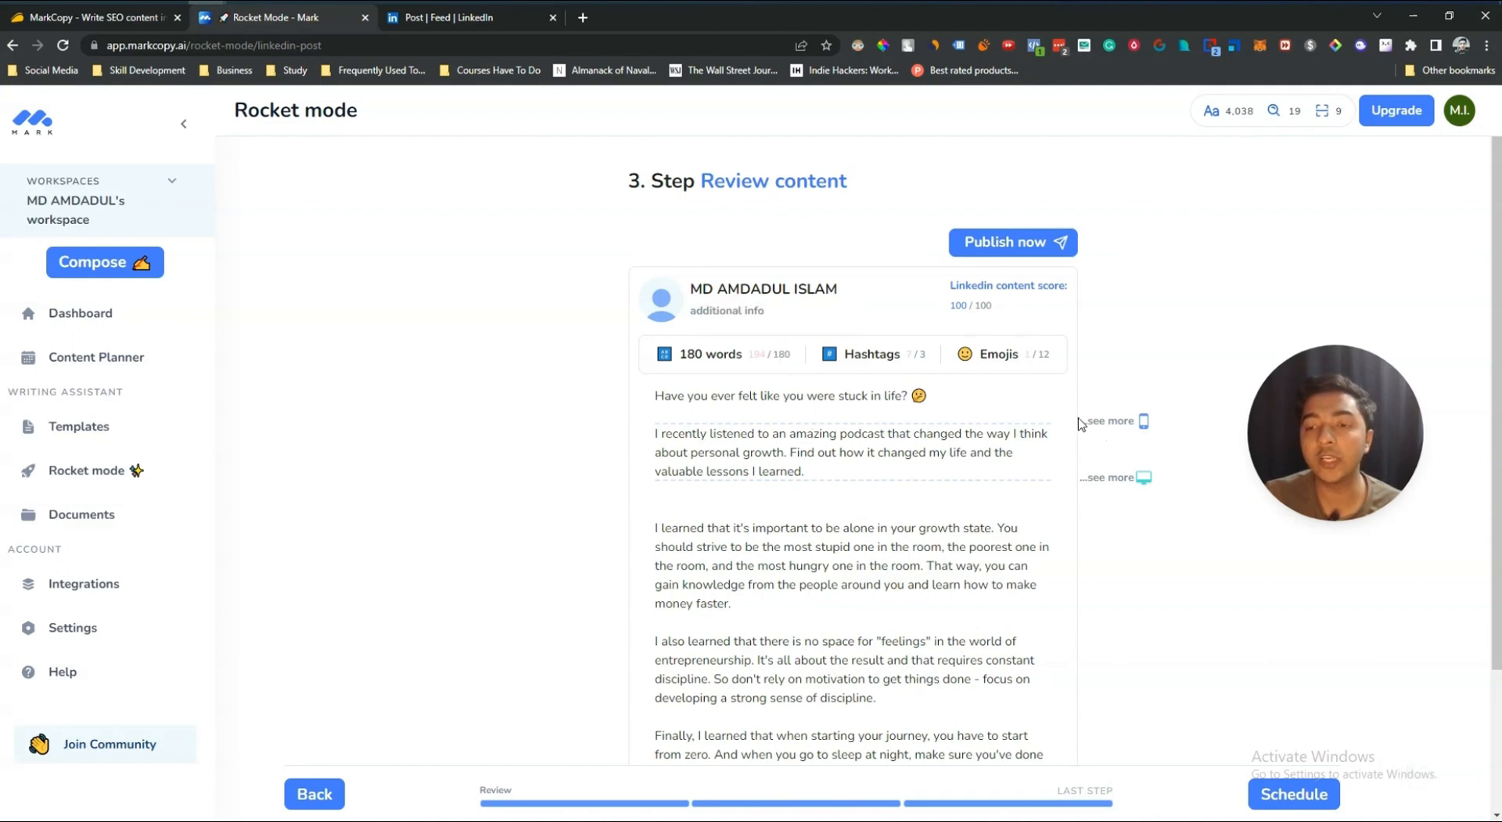
# Step: Read through the generated LinkedIn post text from the hook down to the hashtags
pyautogui.moveTo(806, 469); pyautogui.dragTo(658, 432)
pyautogui.click(716, 450)
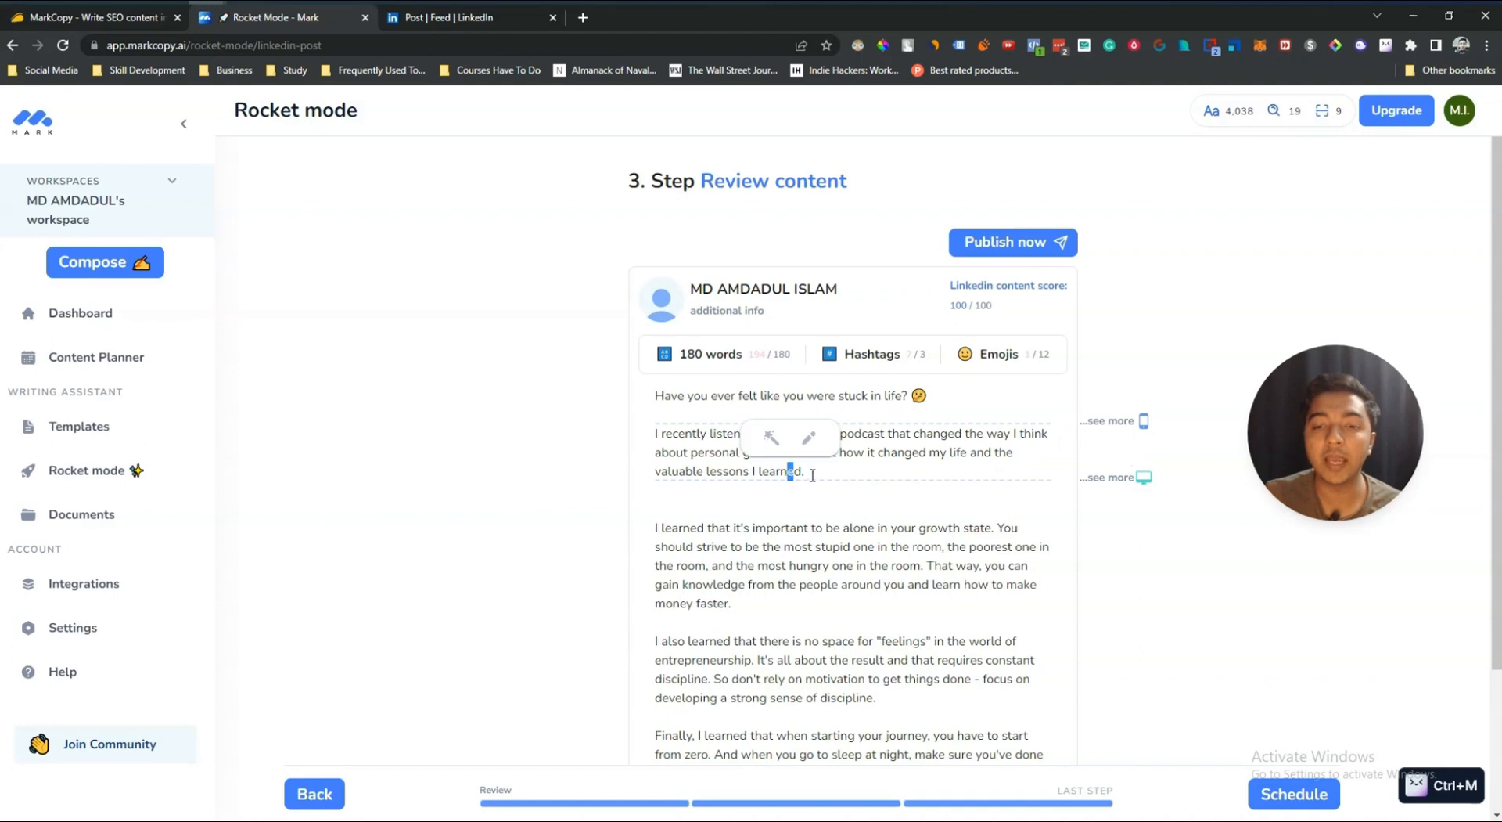
pyautogui.moveTo(806, 471); pyautogui.dragTo(667, 434)
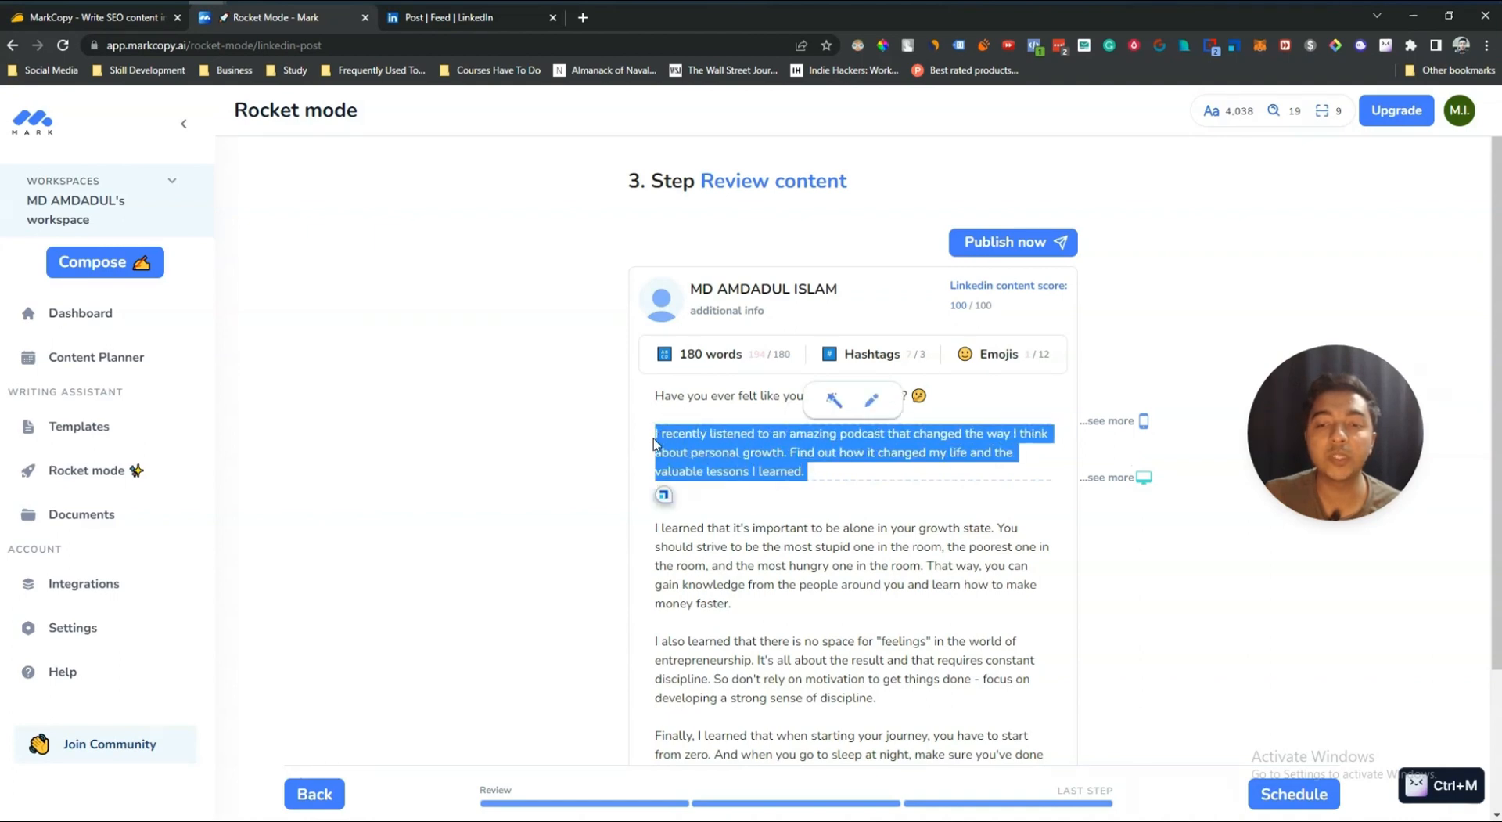
pyautogui.click(654, 438)
pyautogui.scroll(-2, 861, 501)
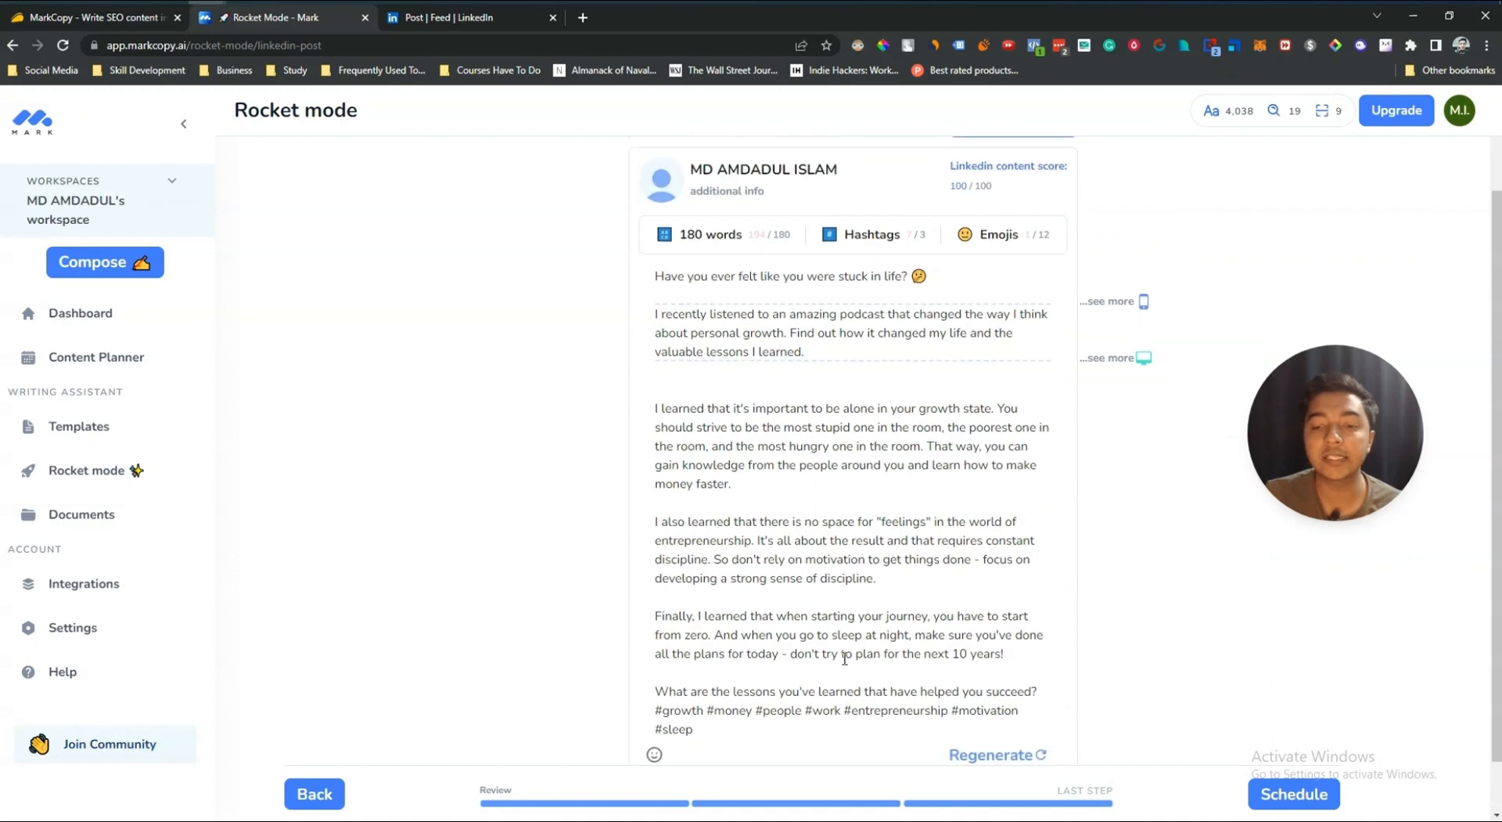
pyautogui.scroll(3, 813, 646)
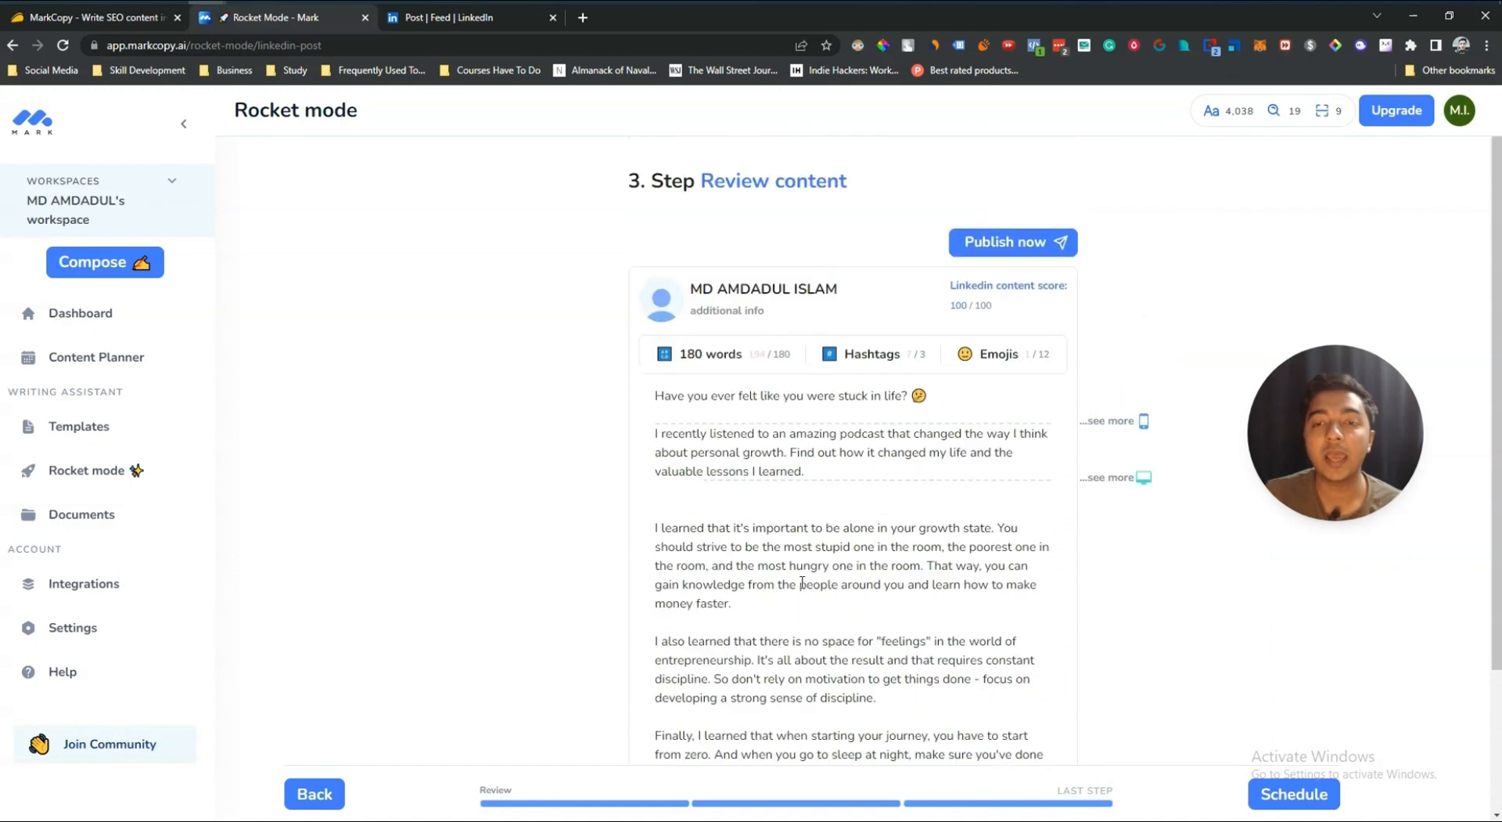
pyautogui.scroll(-3, 820, 518)
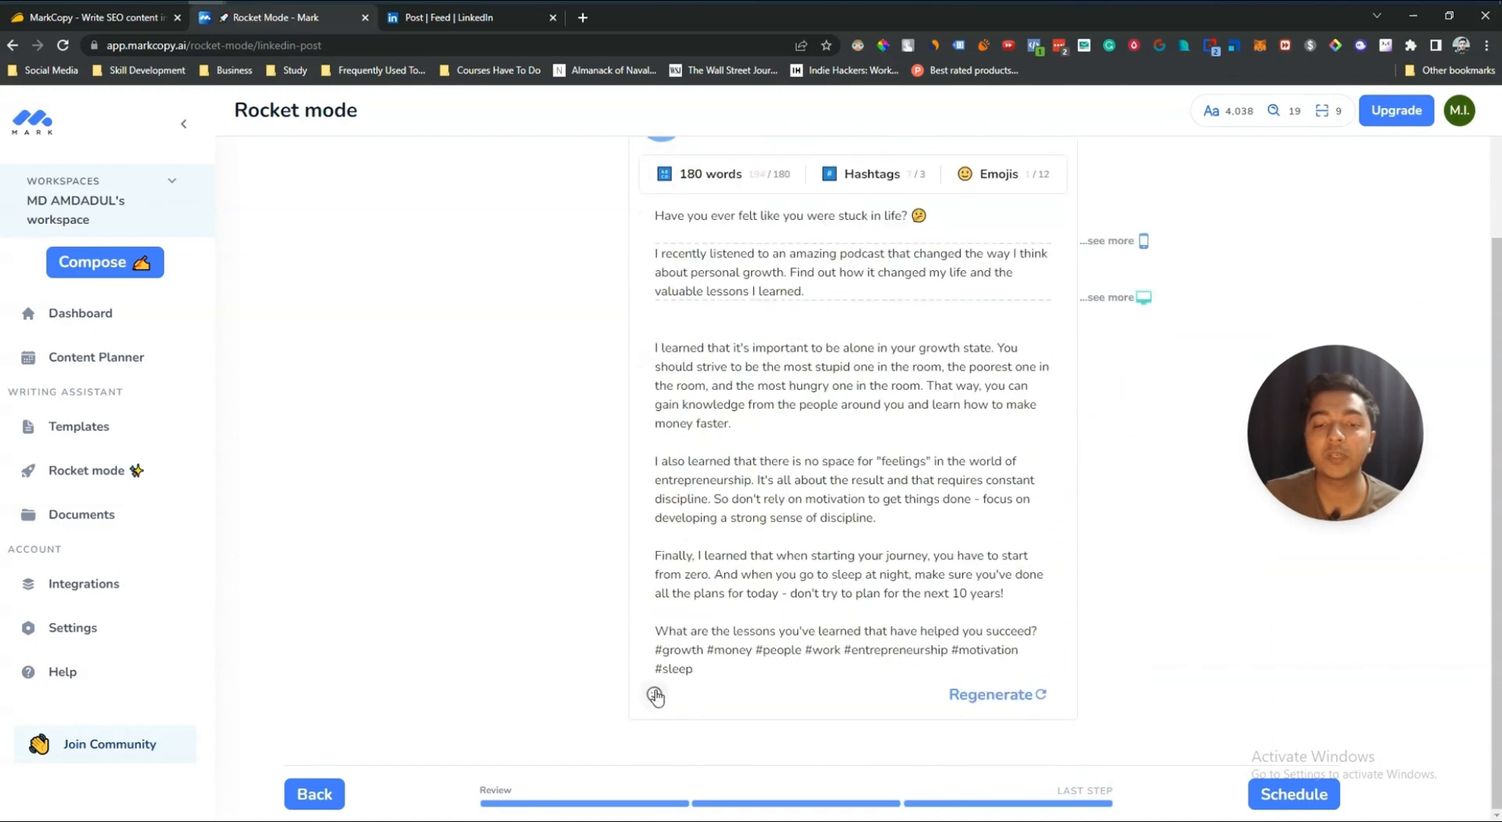
# Step: Add a winking face emoji at the end of the post after the #sleep hashtag
pyautogui.click(655, 694)
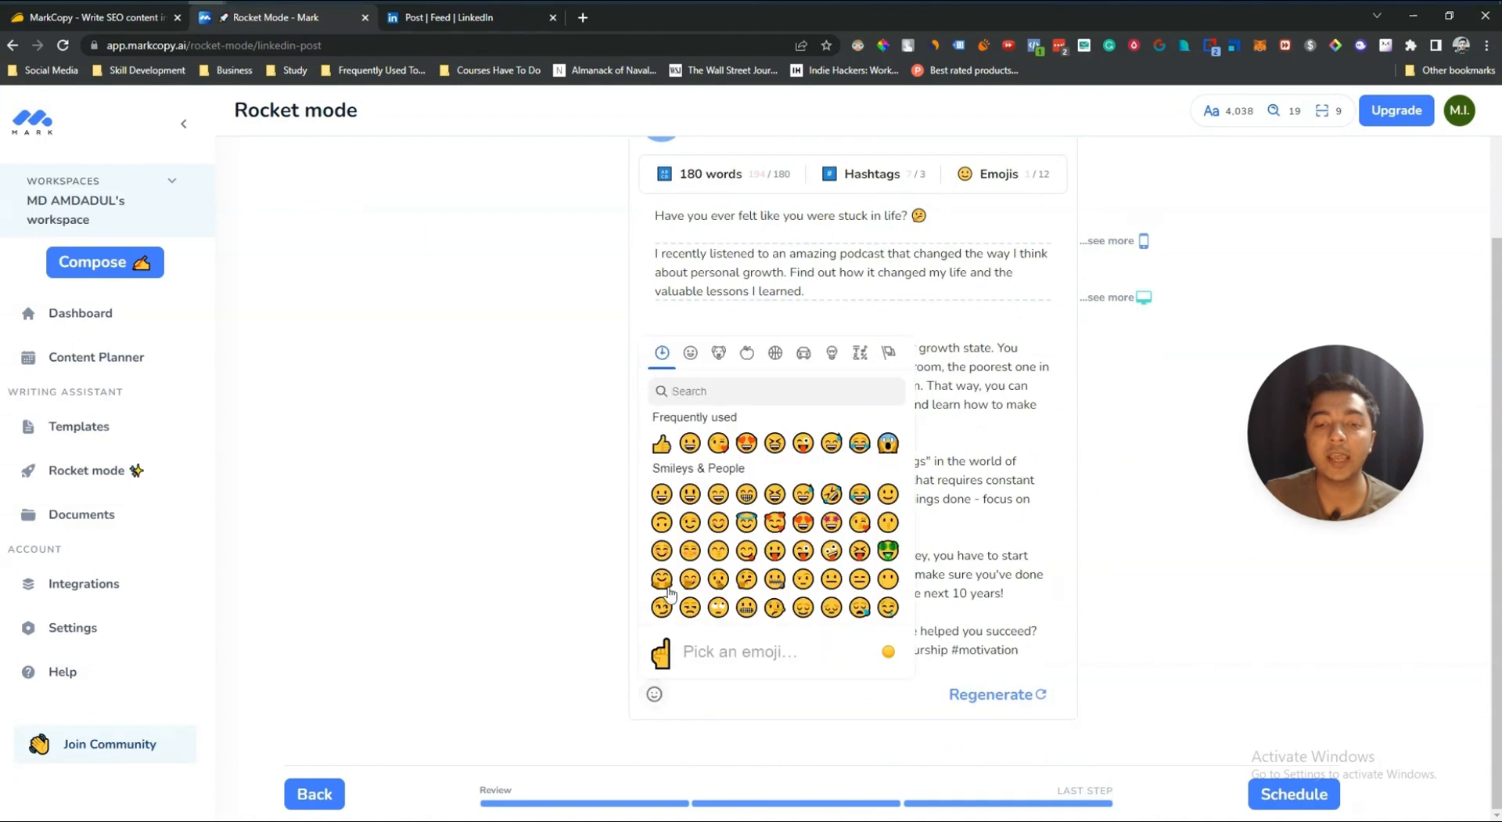
pyautogui.click(989, 619)
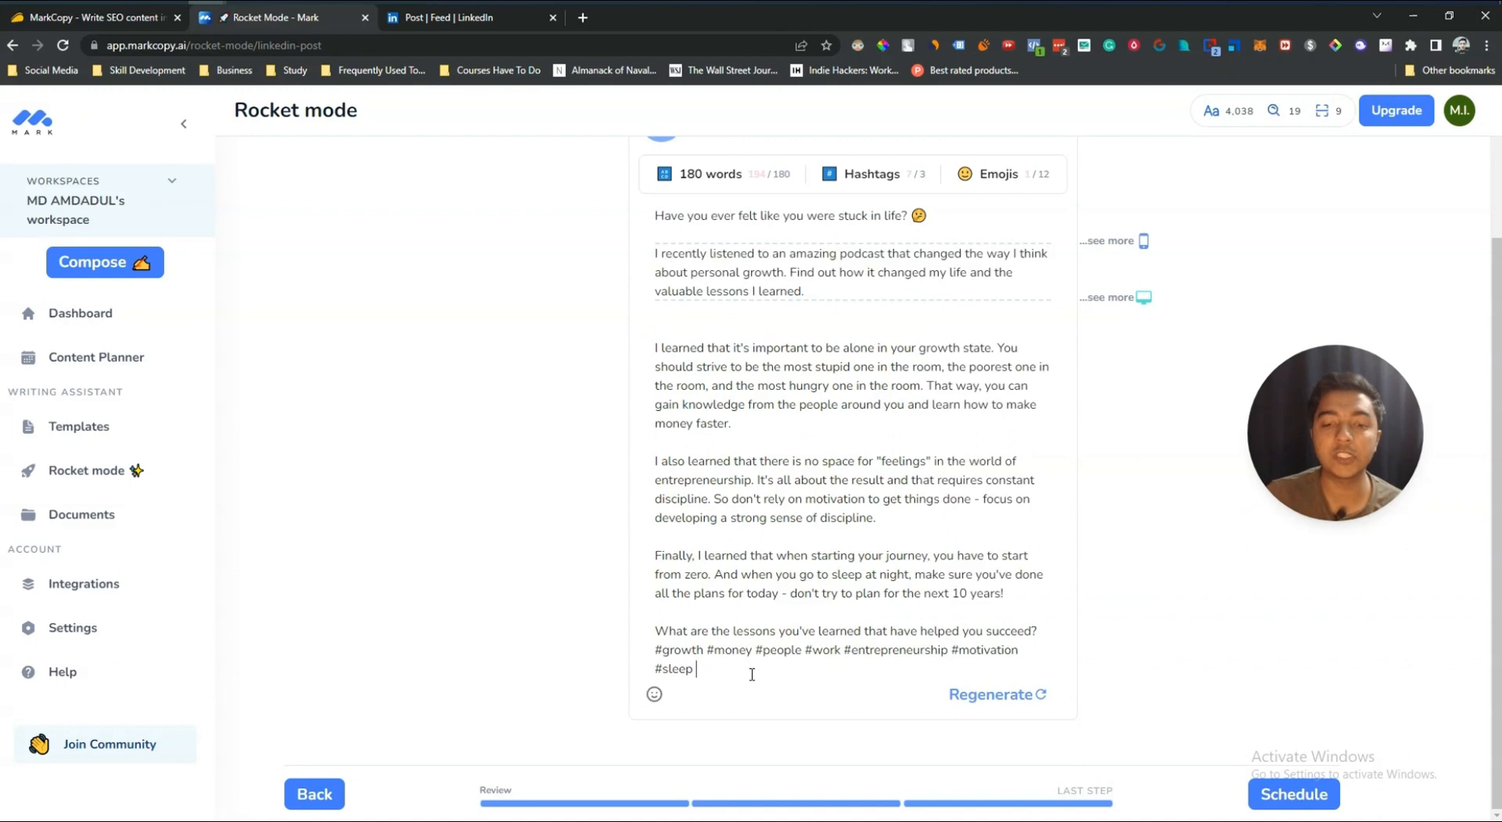
pyautogui.click(655, 694)
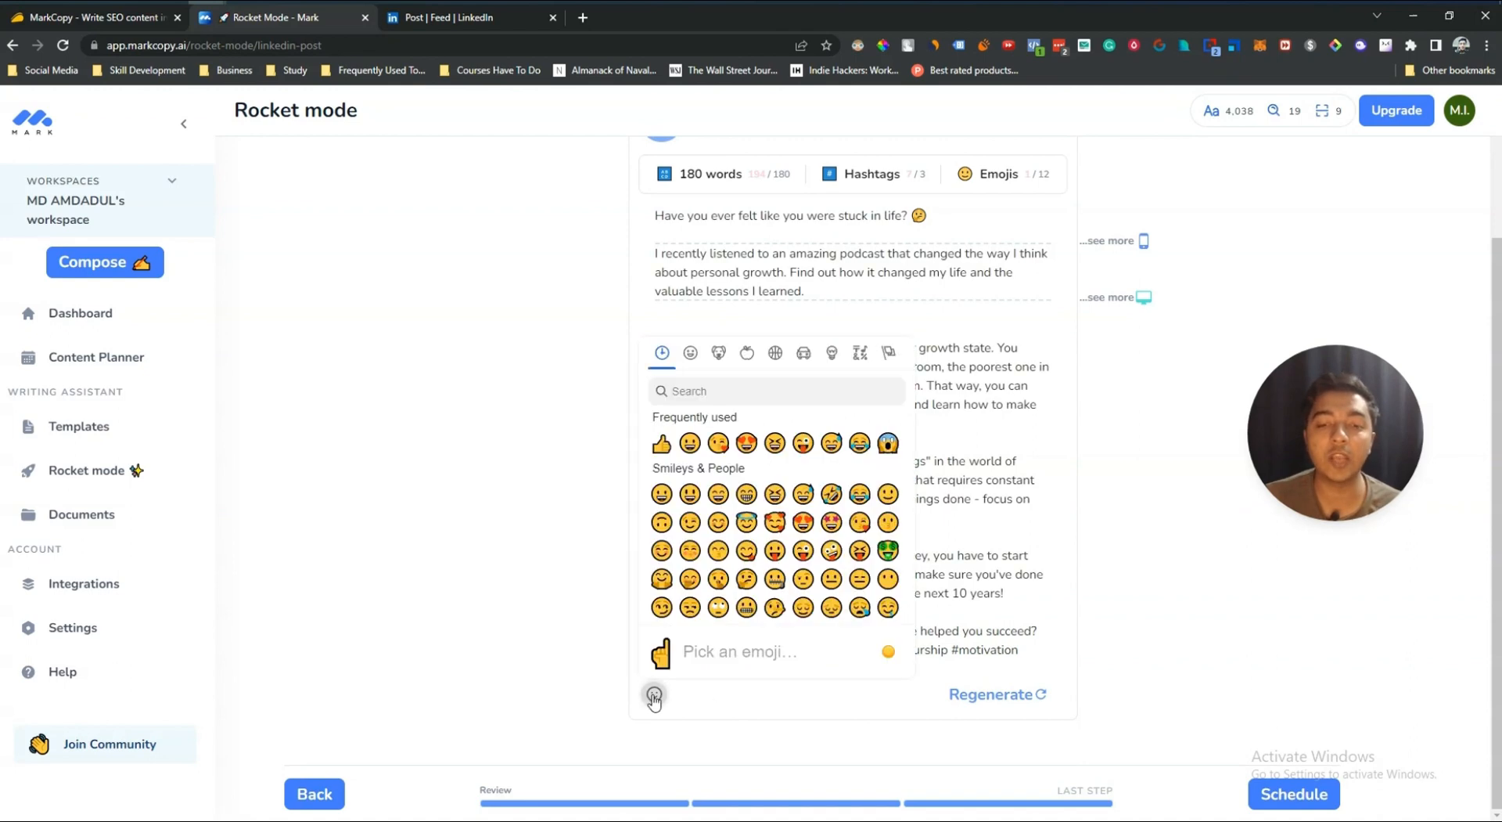
pyautogui.click(702, 503)
pyautogui.scroll(3, 890, 654)
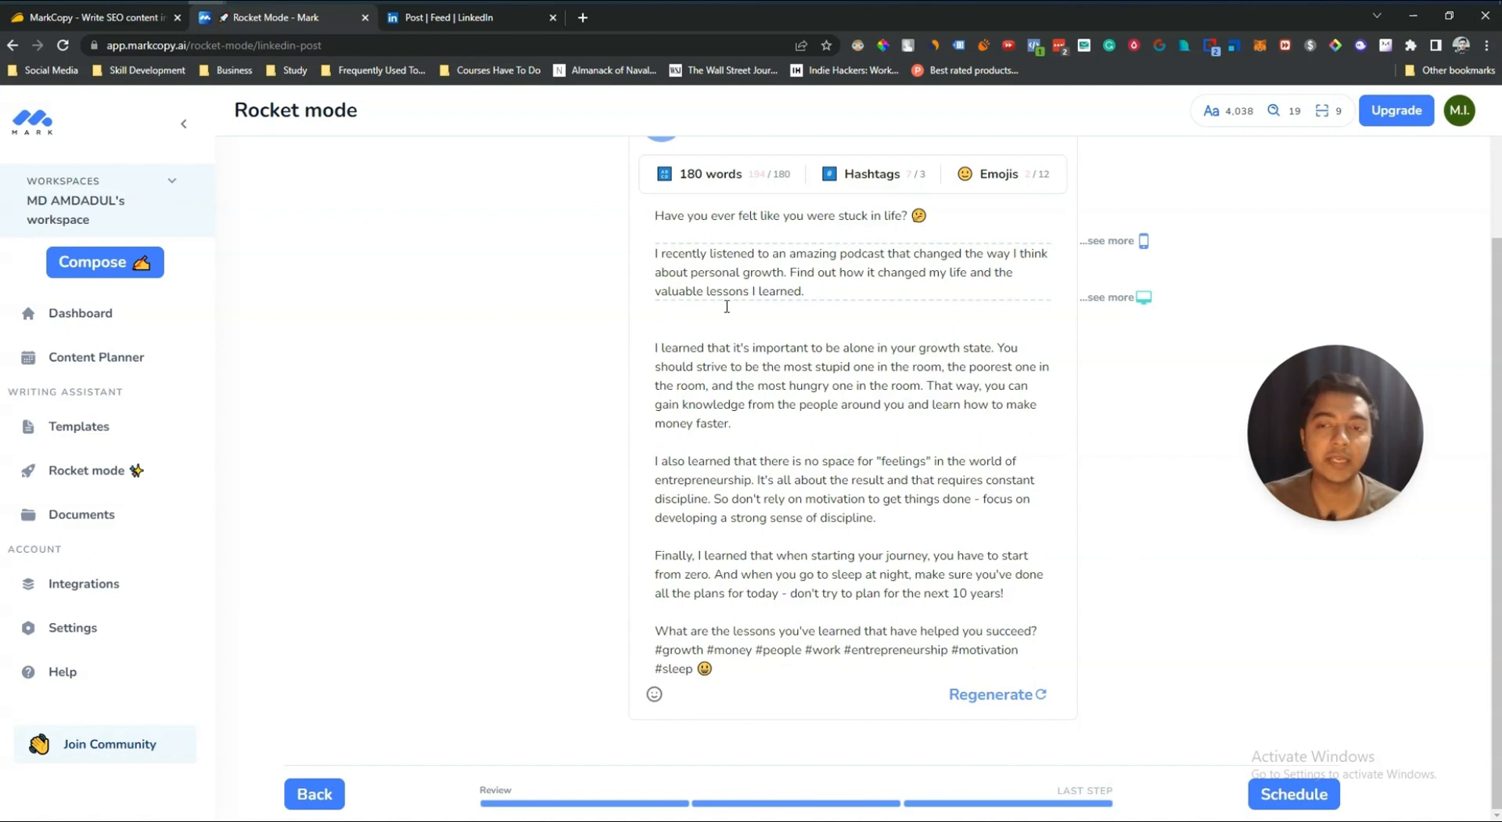
# Step: Select the whole generated LinkedIn post text and copy it
pyautogui.moveTo(754, 664); pyautogui.dragTo(662, 219)
pyautogui.hotkey('ctrl', 'm')
pyautogui.rightClick(662, 218)
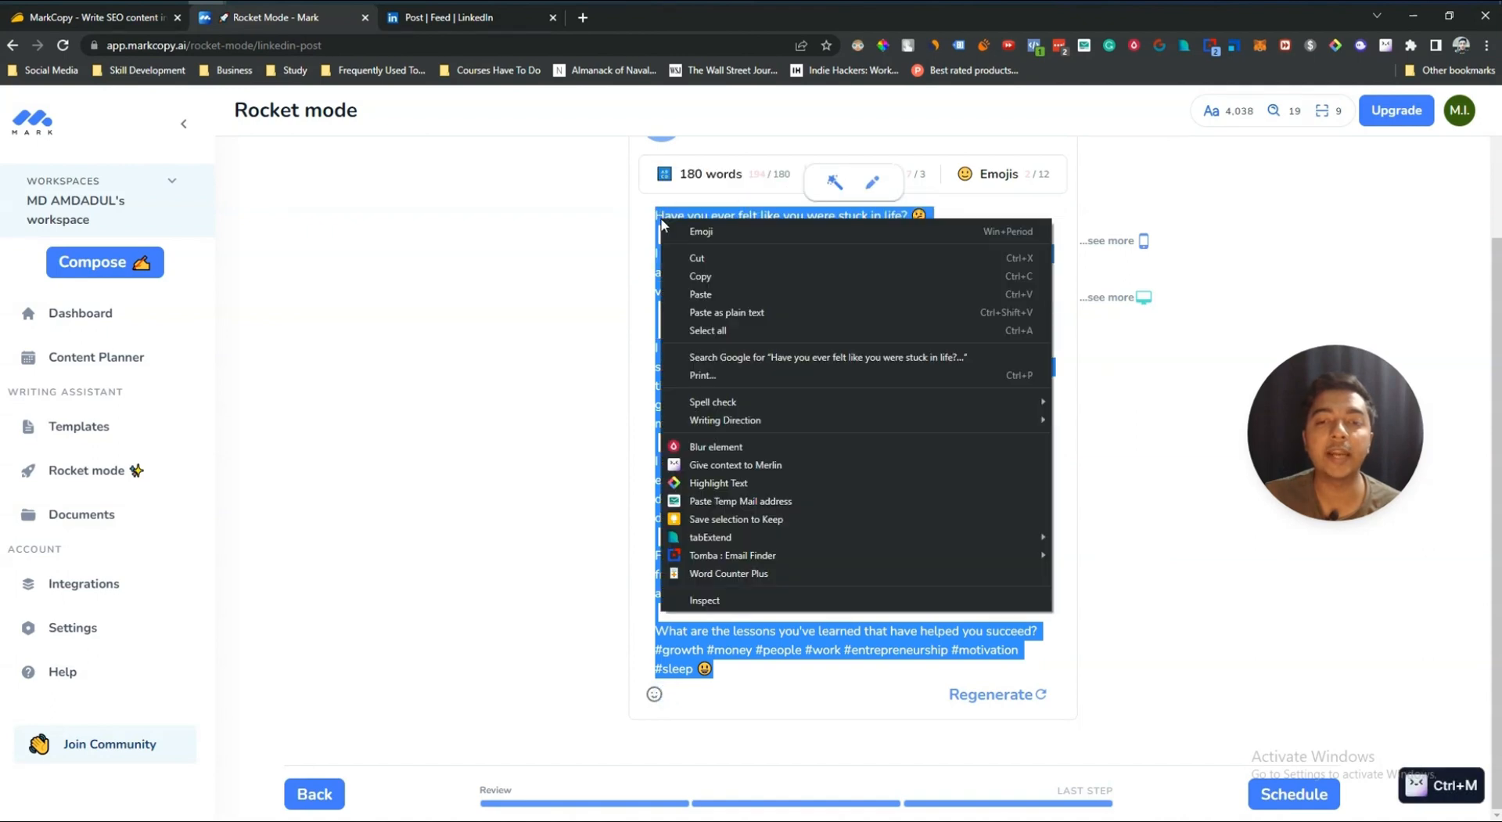
pyautogui.click(695, 278)
# Step: Switch to LinkedIn, start a new post from the feed and paste the copied text into it
pyautogui.click(456, 18)
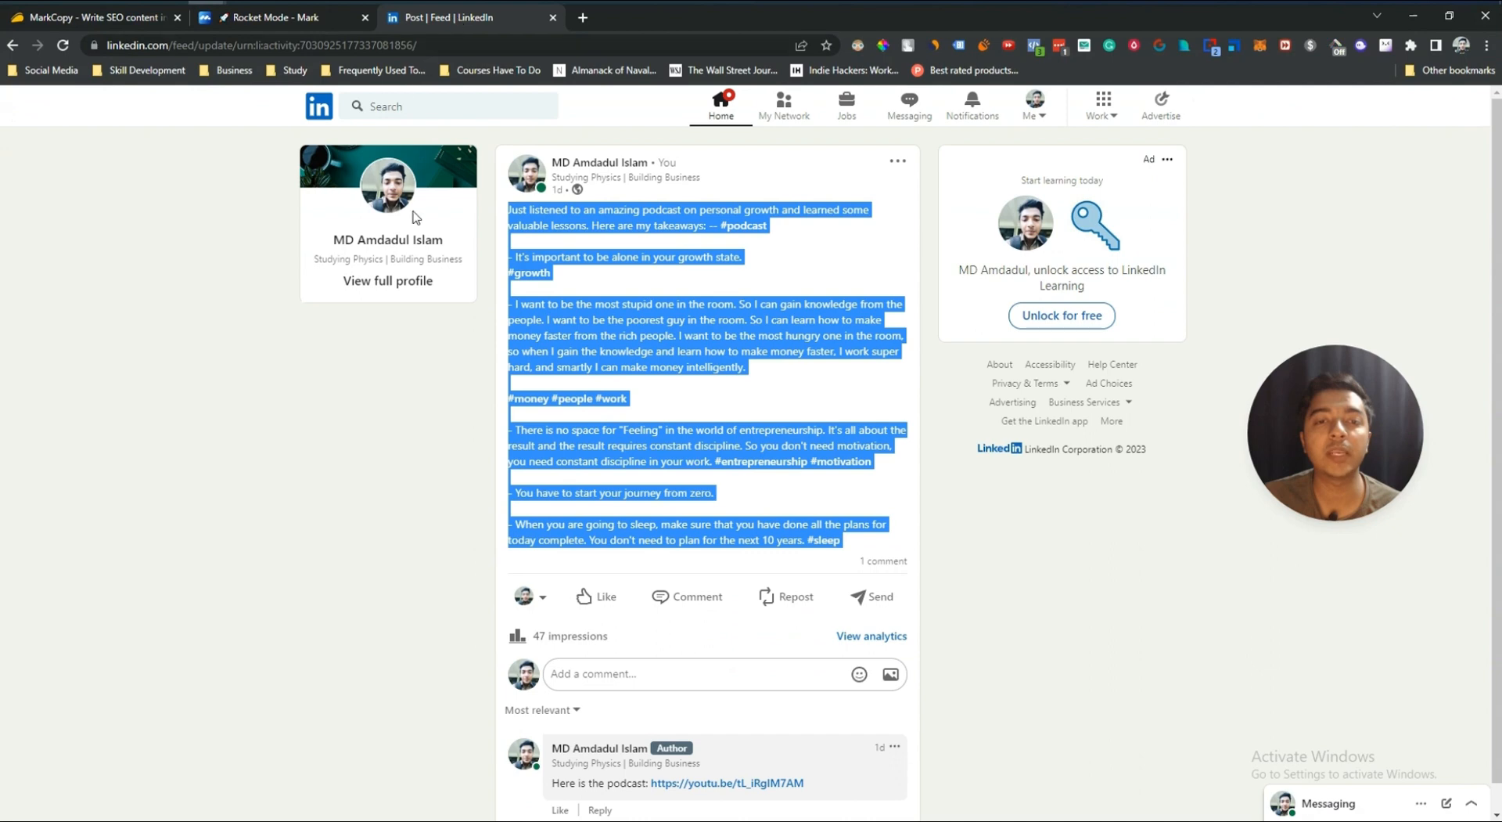
pyautogui.click(318, 111)
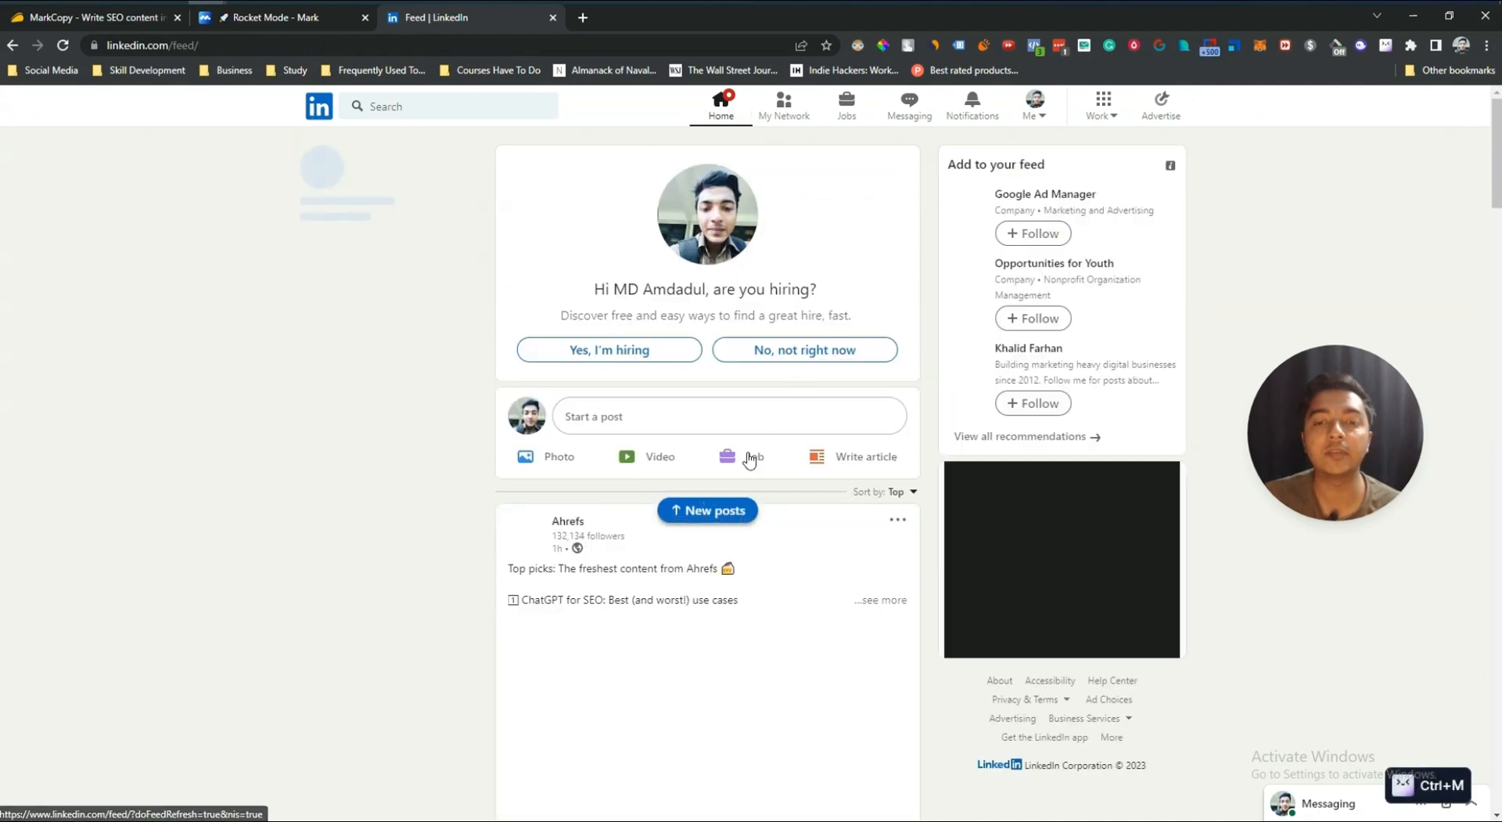
pyautogui.click(687, 419)
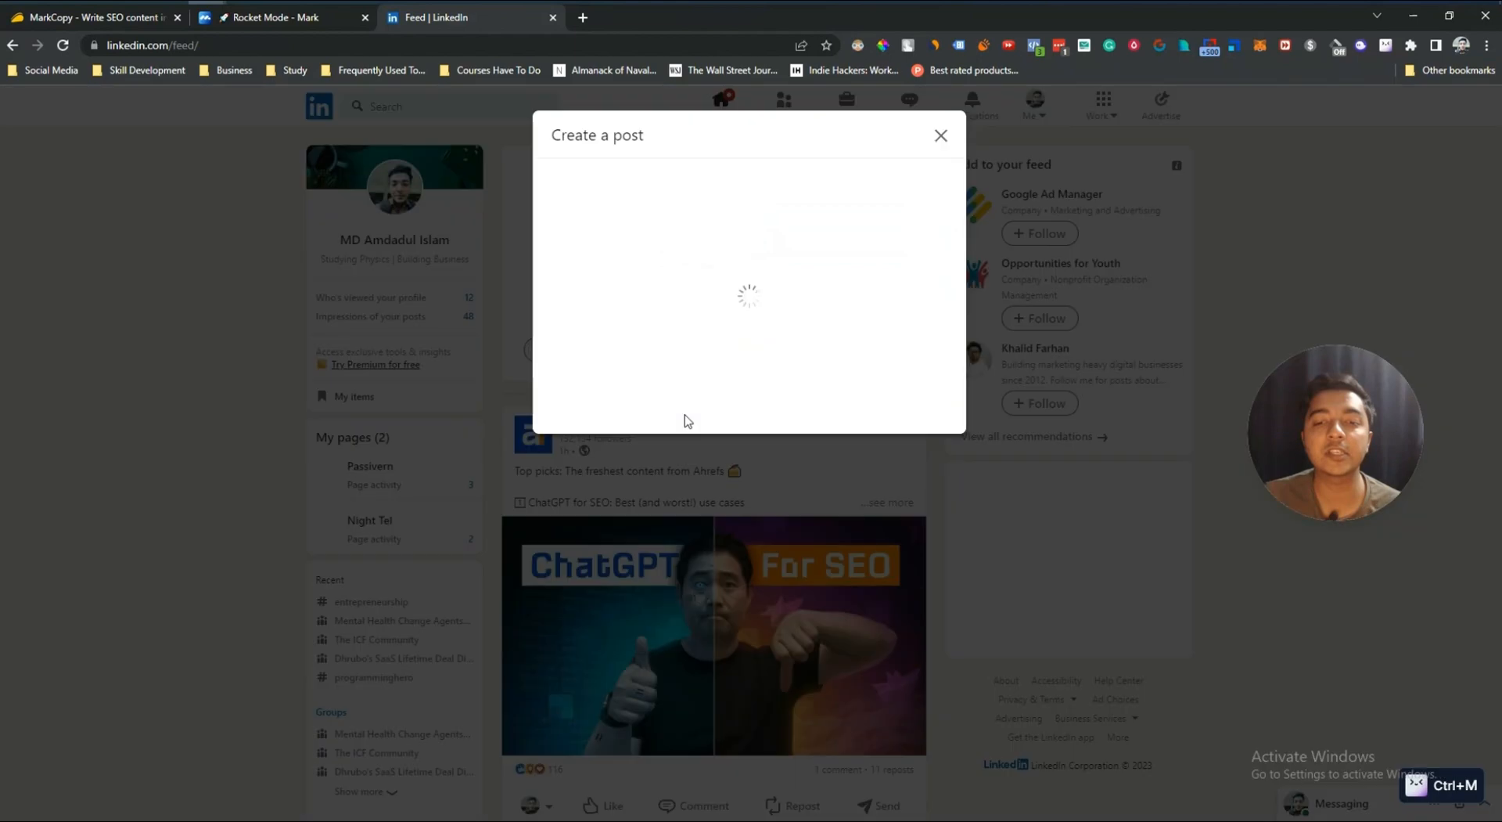
pyautogui.rightClick(633, 257)
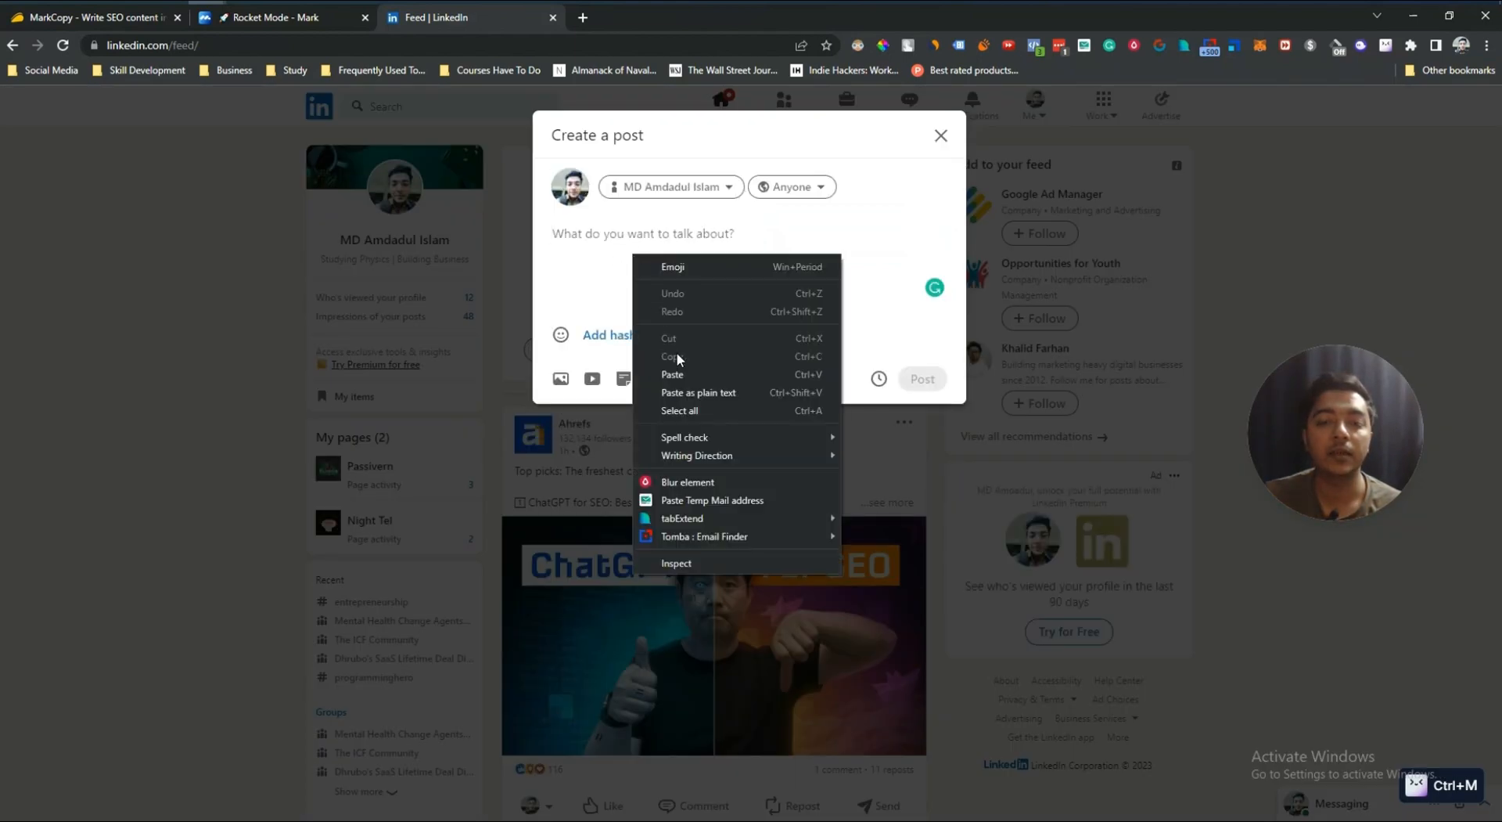
pyautogui.click(673, 374)
# Step: Publish the LinkedIn post and decline sharing it to the suggested group
pyautogui.scroll(-2, 646, 421)
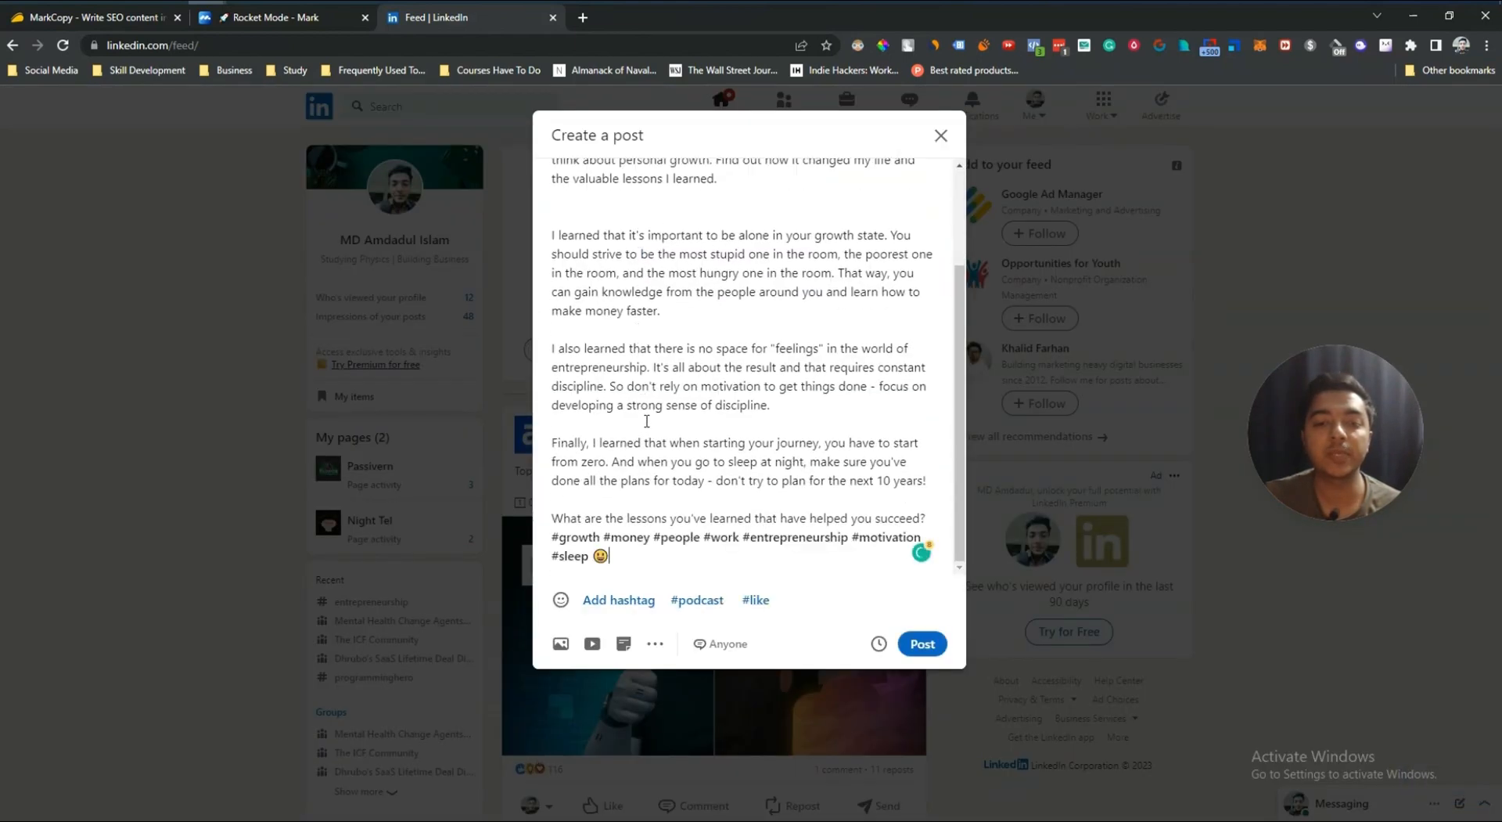
pyautogui.scroll(3, 646, 421)
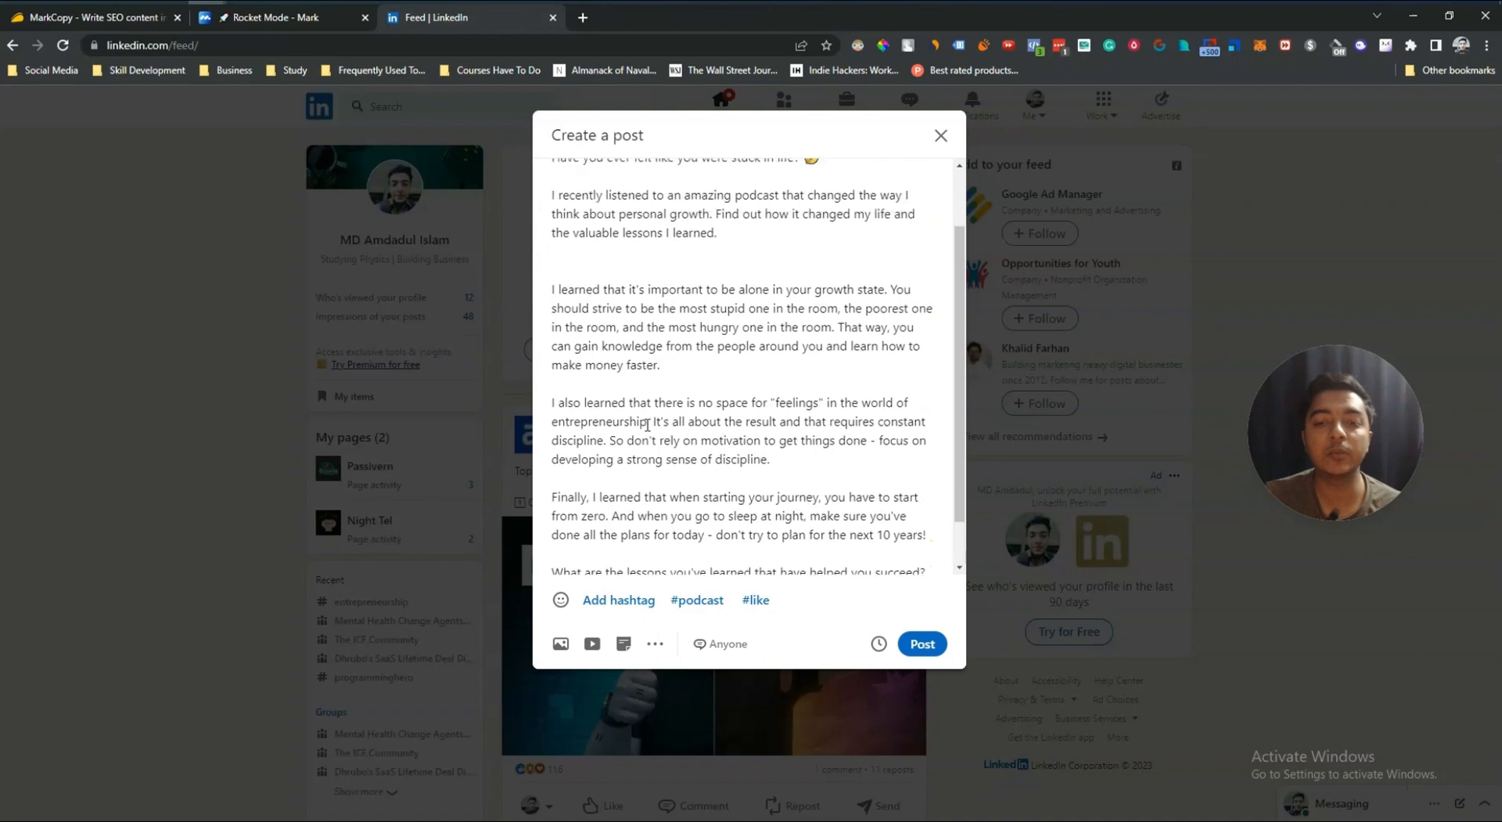
pyautogui.click(910, 643)
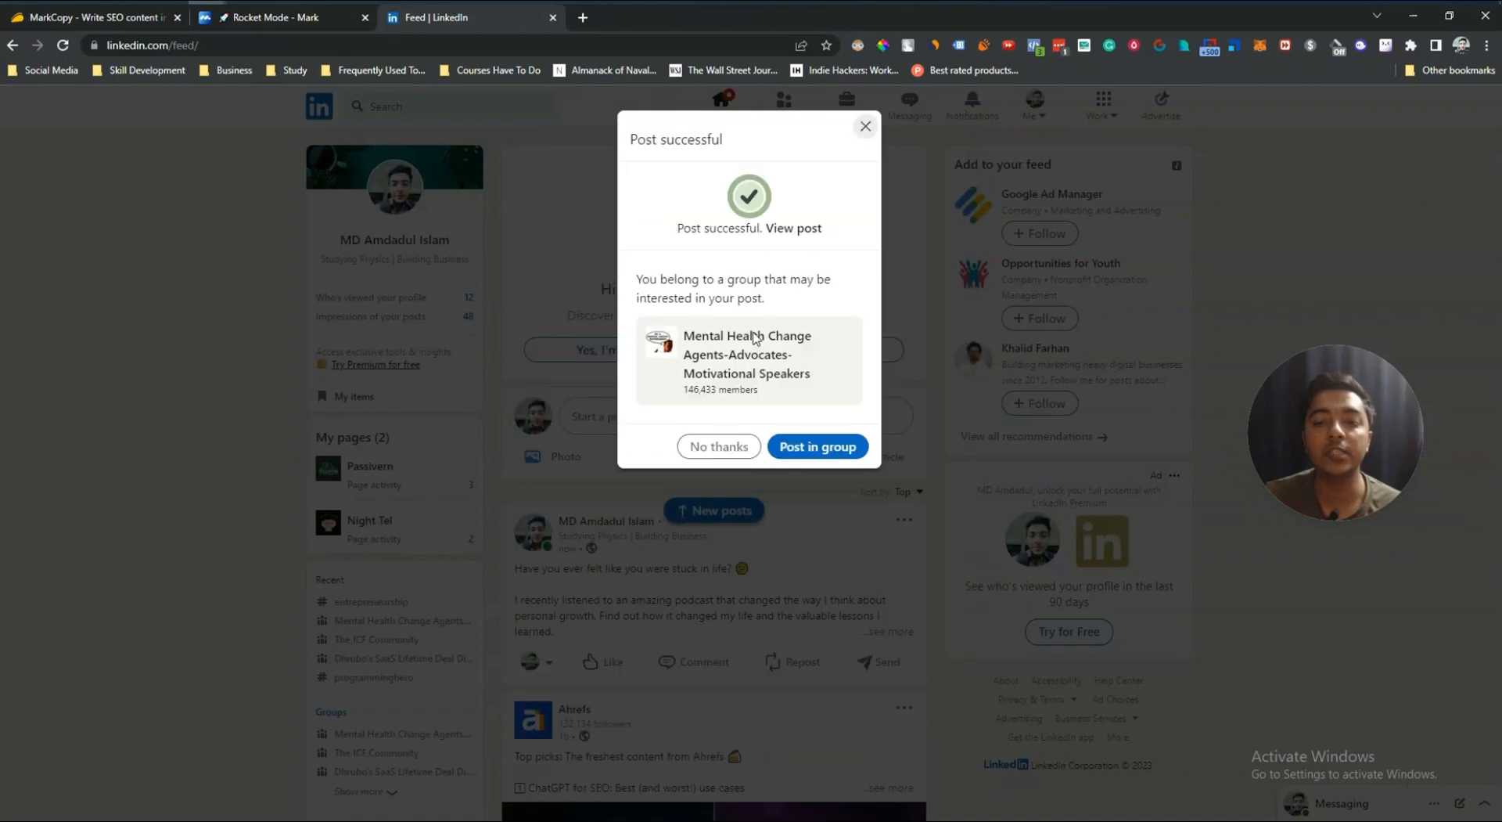
pyautogui.click(716, 446)
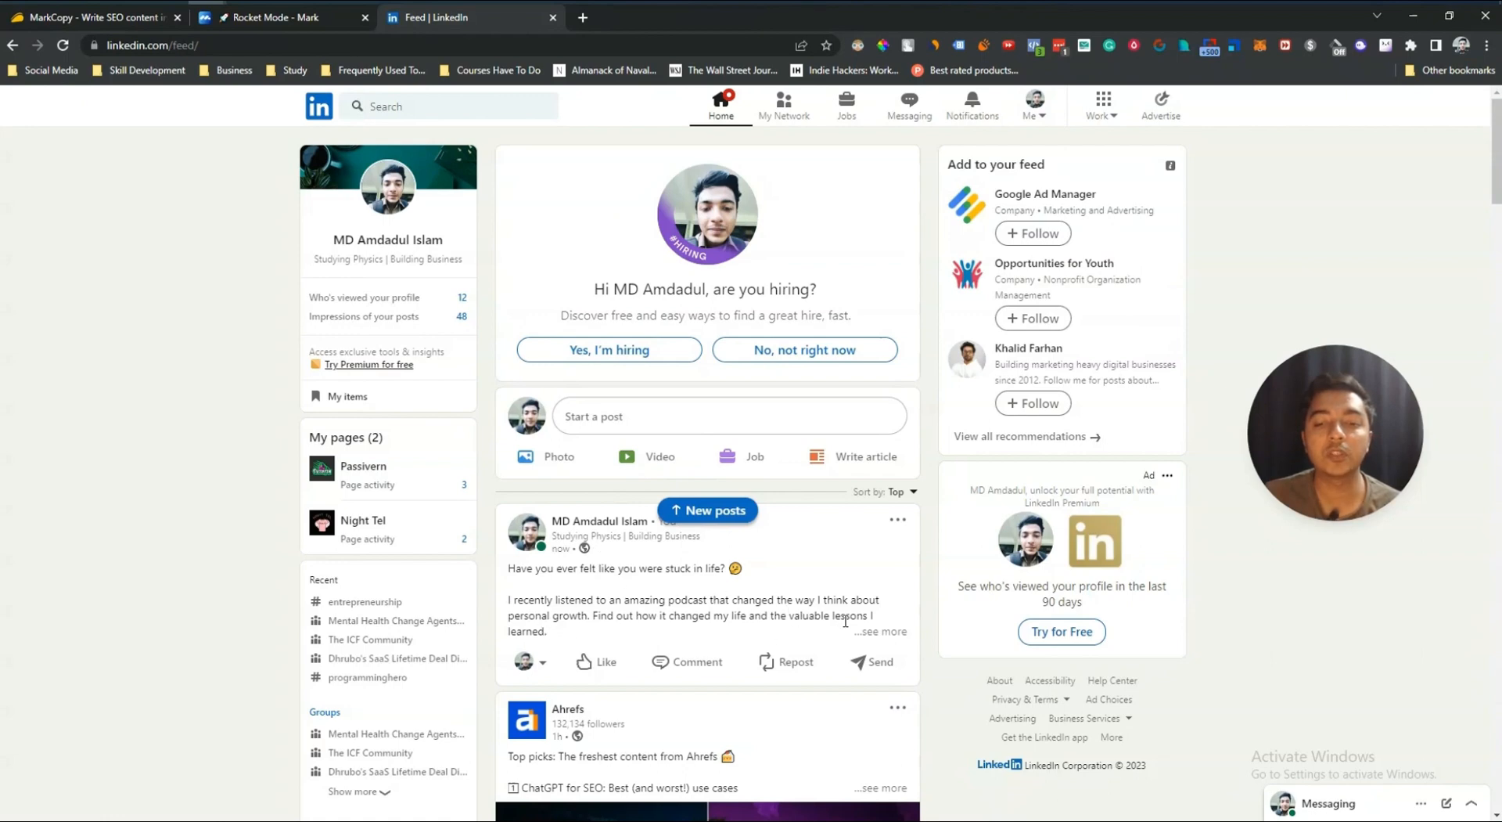
# Step: Highlight the opening lines of the published post in the LinkedIn feed
pyautogui.moveTo(556, 634); pyautogui.dragTo(508, 568)
pyautogui.hotkey('ctrl', 'm')
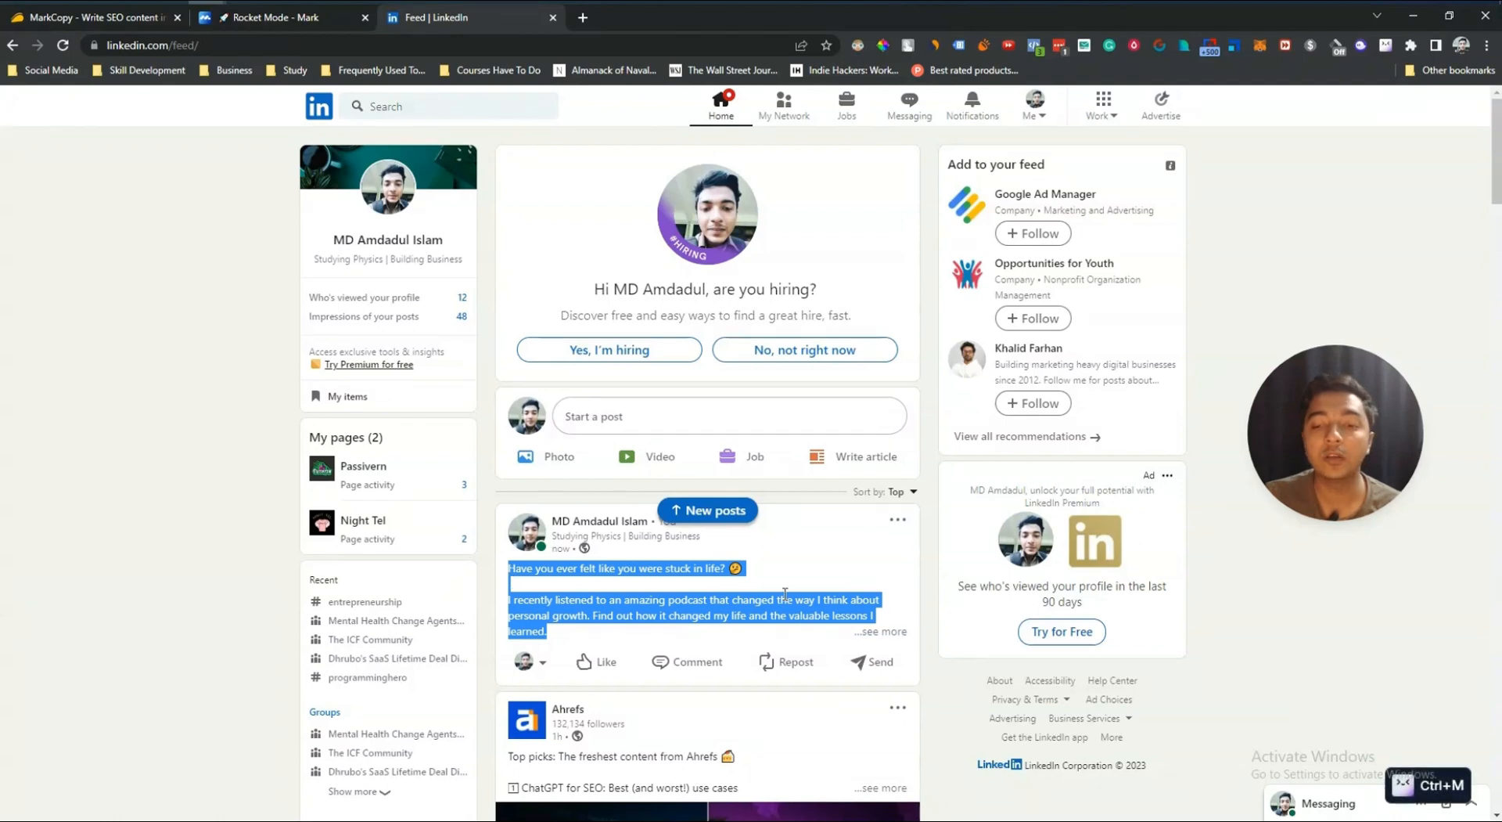
pyautogui.click(731, 611)
pyautogui.moveTo(588, 639); pyautogui.dragTo(509, 568)
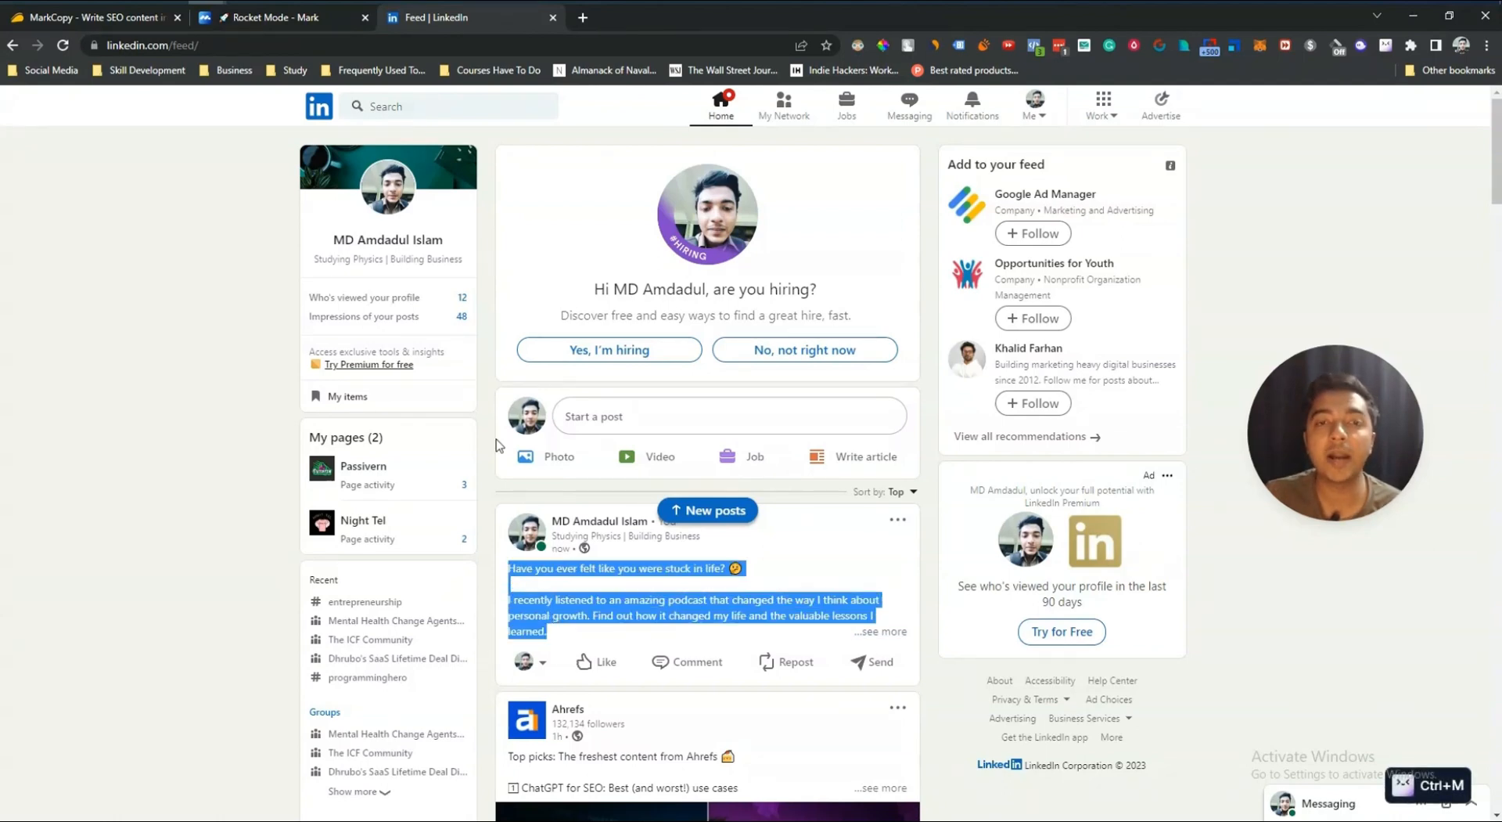
# Step: Return to the Rocket mode tab and select the whole generated post text in the review editor
pyautogui.click(276, 28)
pyautogui.click(838, 379)
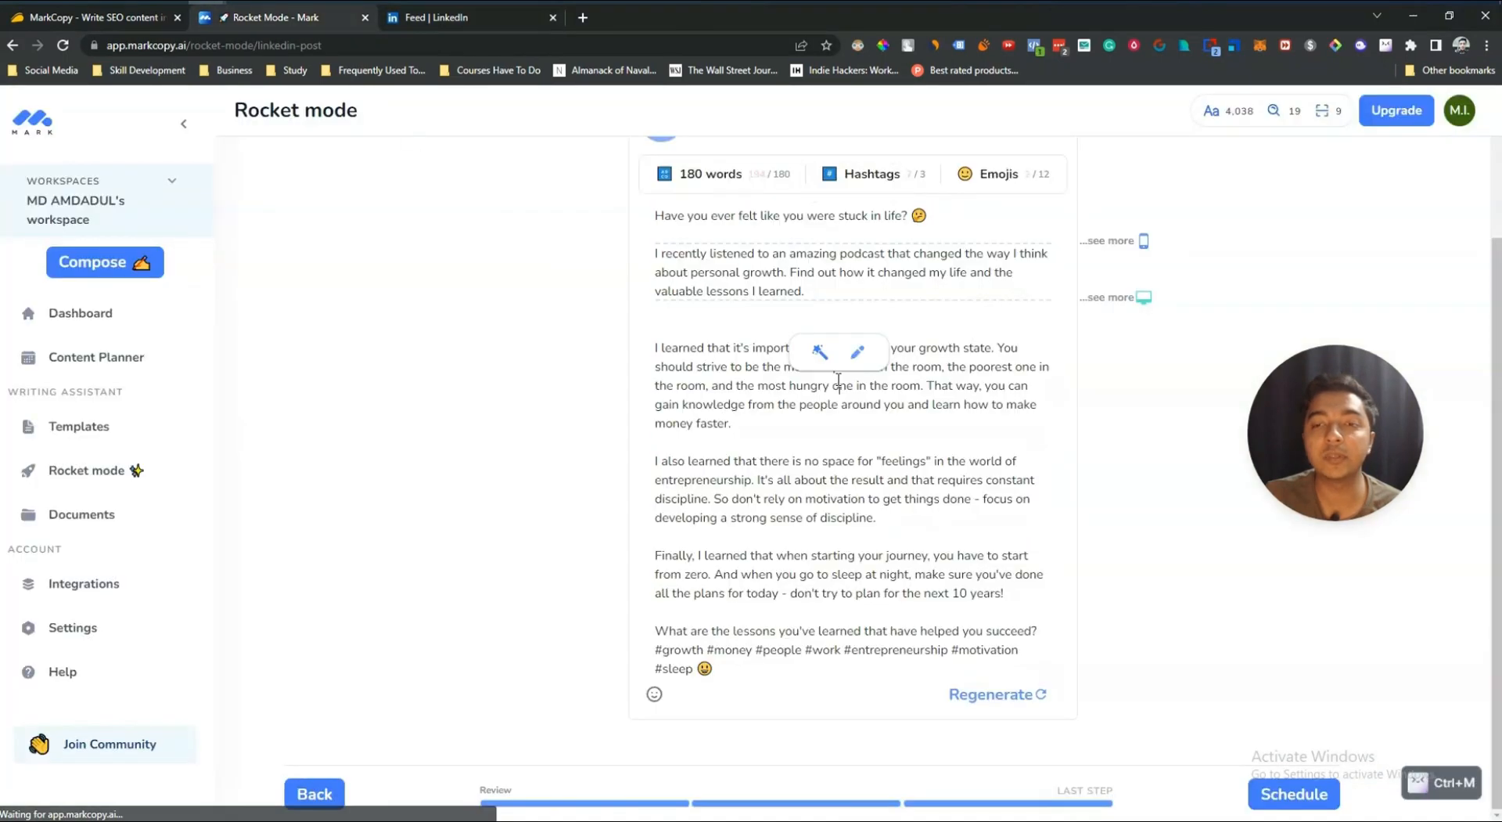
pyautogui.scroll(3, 838, 380)
pyautogui.moveTo(804, 470); pyautogui.dragTo(656, 435)
pyautogui.click(695, 441)
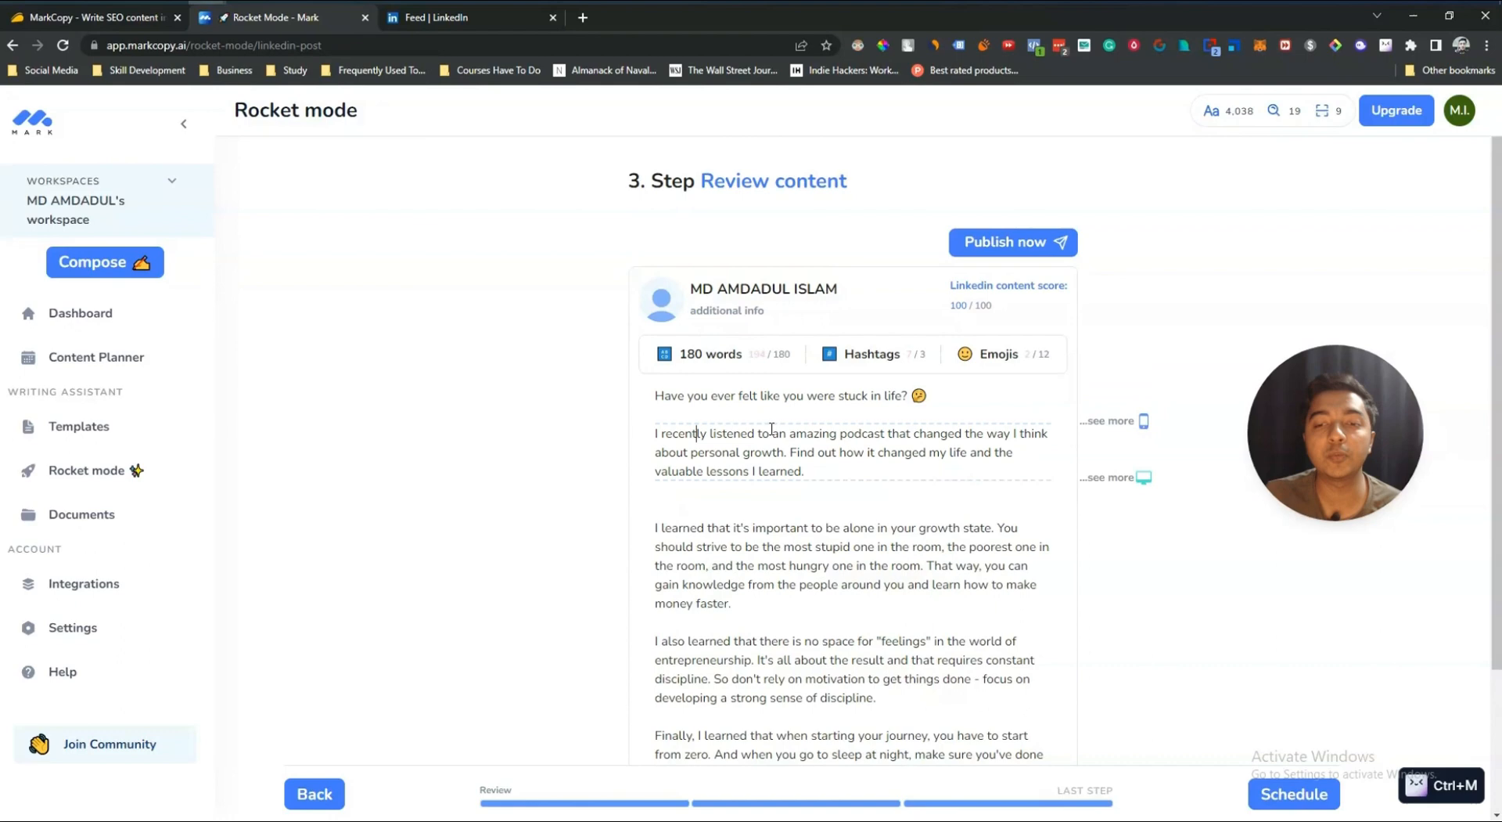
pyautogui.tripleClick(819, 458)
pyautogui.hotkey('ctrl', 'a')
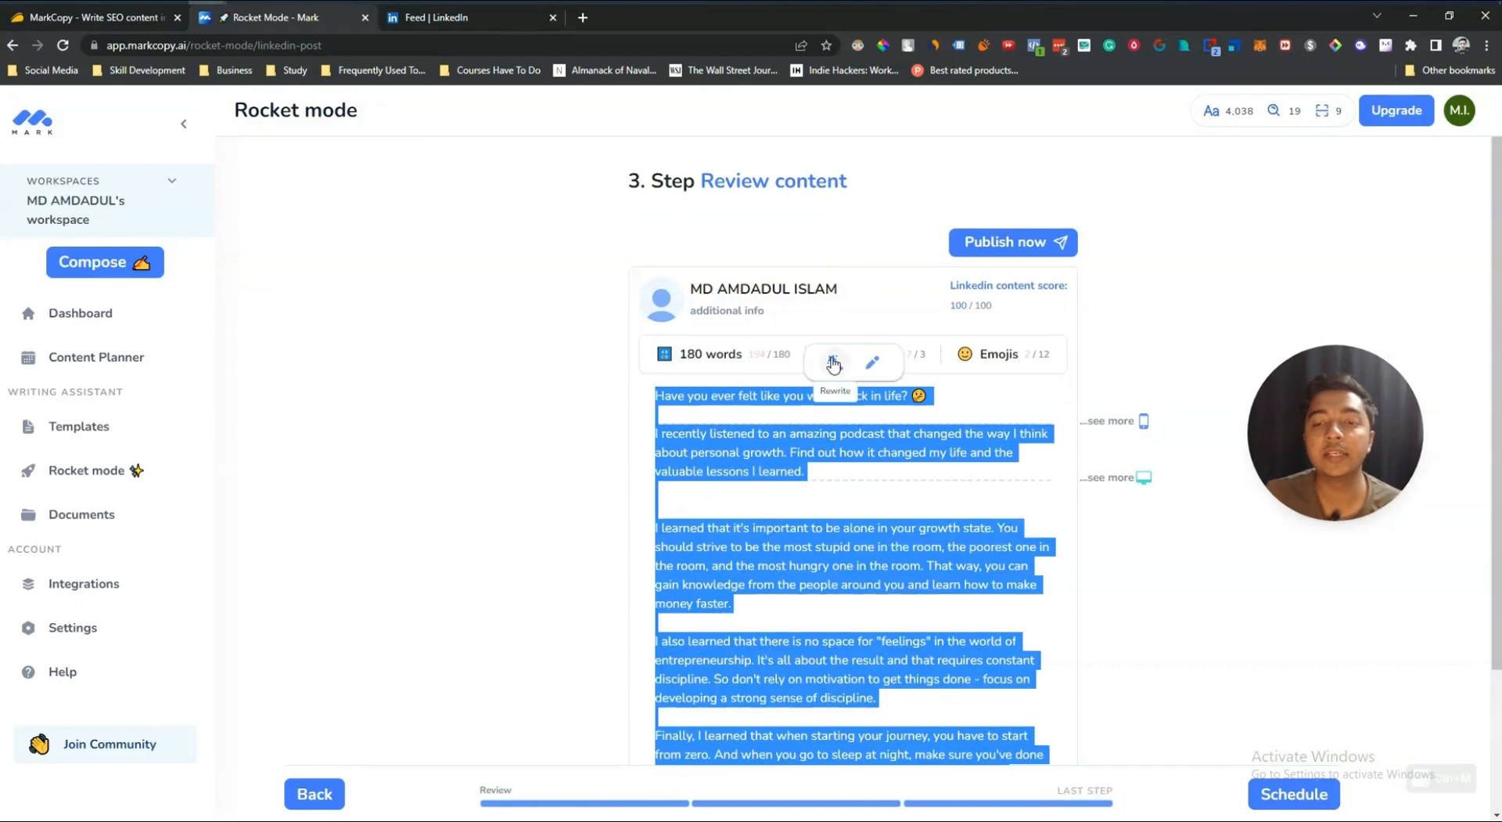
pyautogui.click(951, 467)
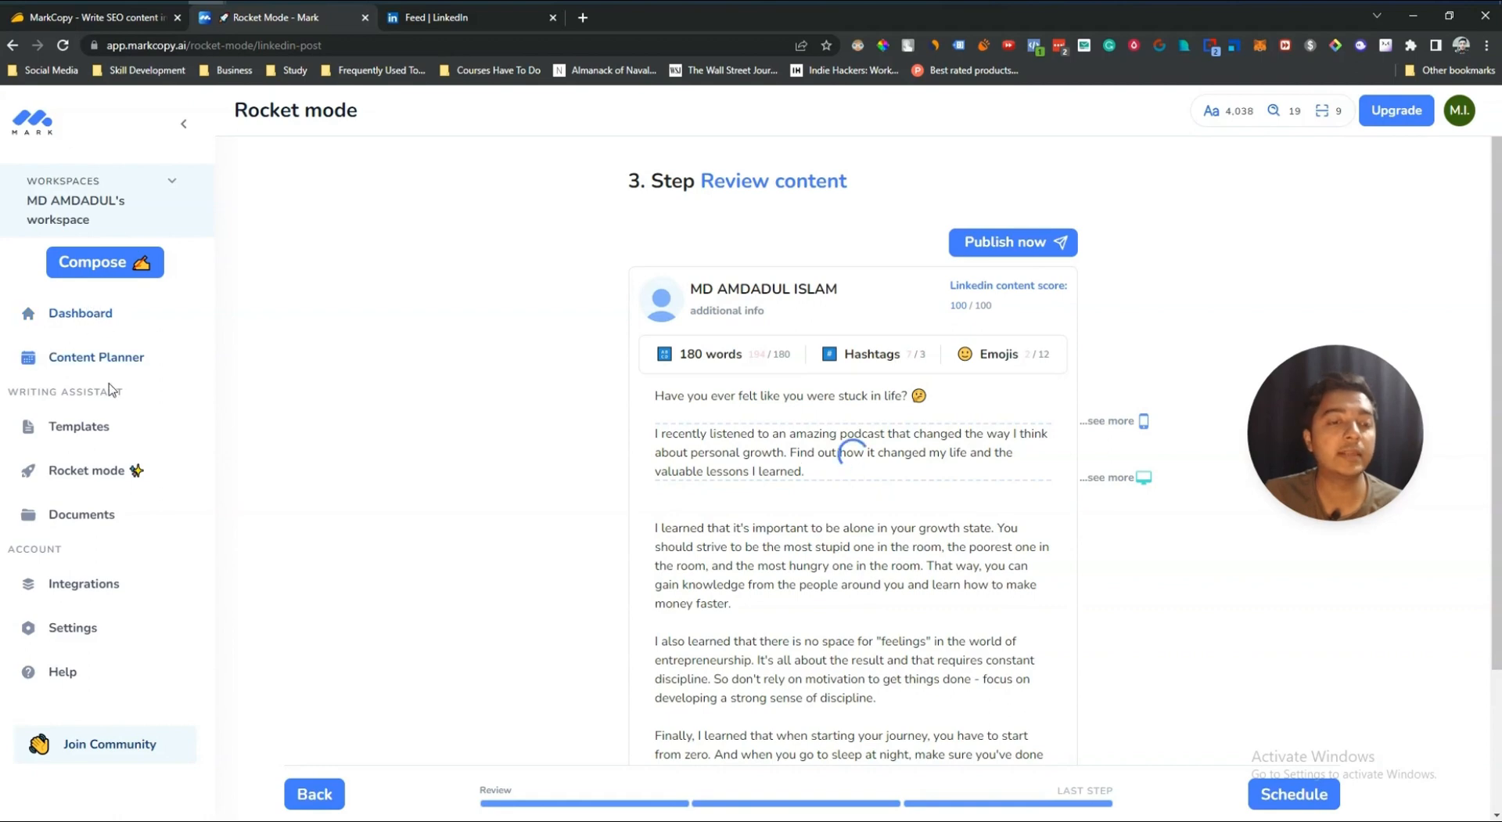
# Step: Open the templates library and choose the Product description template
pyautogui.click(106, 435)
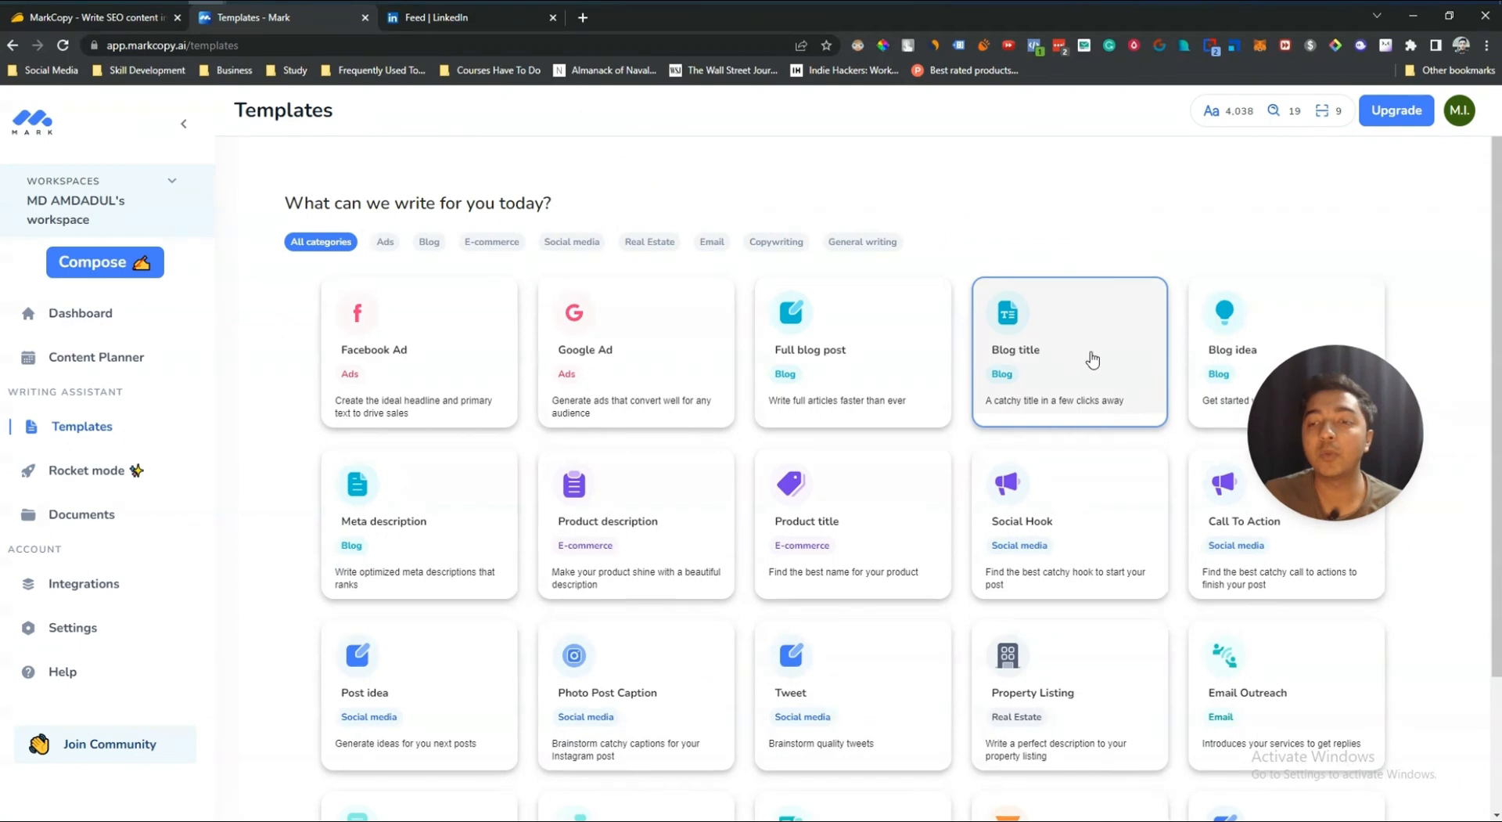
pyautogui.scroll(-2, 631, 440)
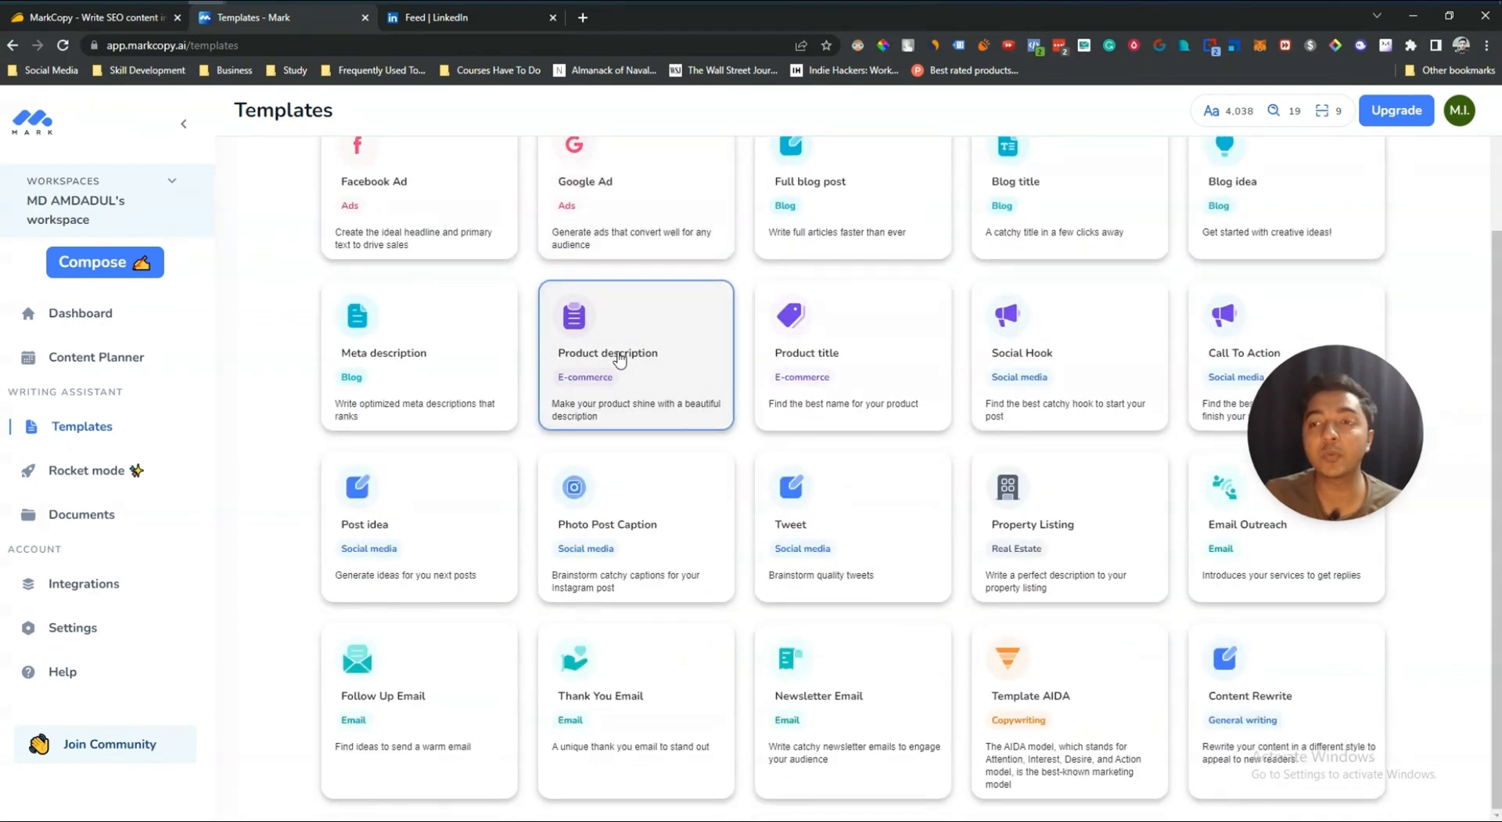
pyautogui.click(619, 359)
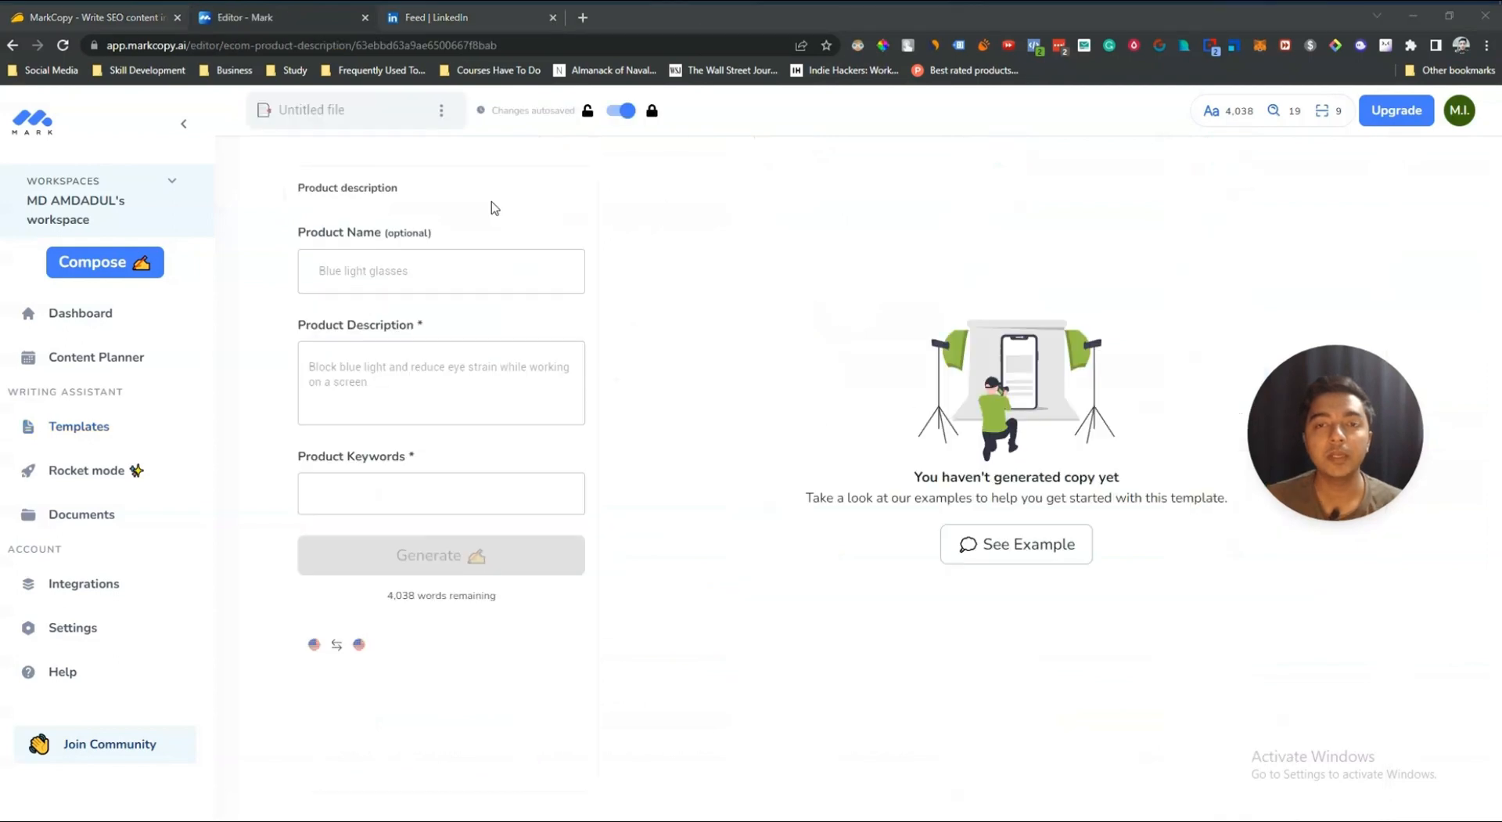
# Step: Examine the Product Name, Product Description and Product Keywords fields of the template form
pyautogui.click(317, 276)
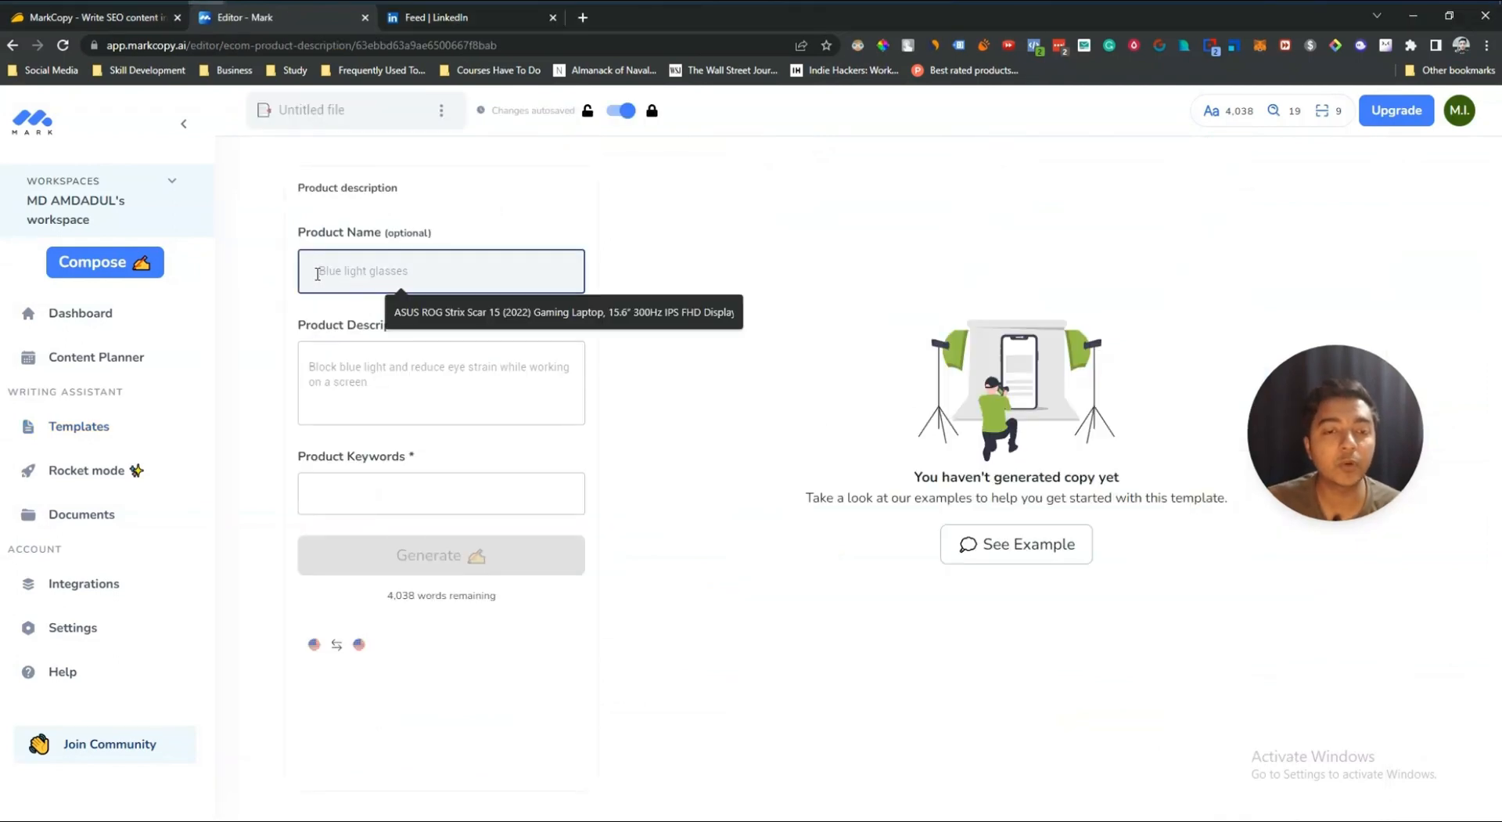
pyautogui.click(743, 362)
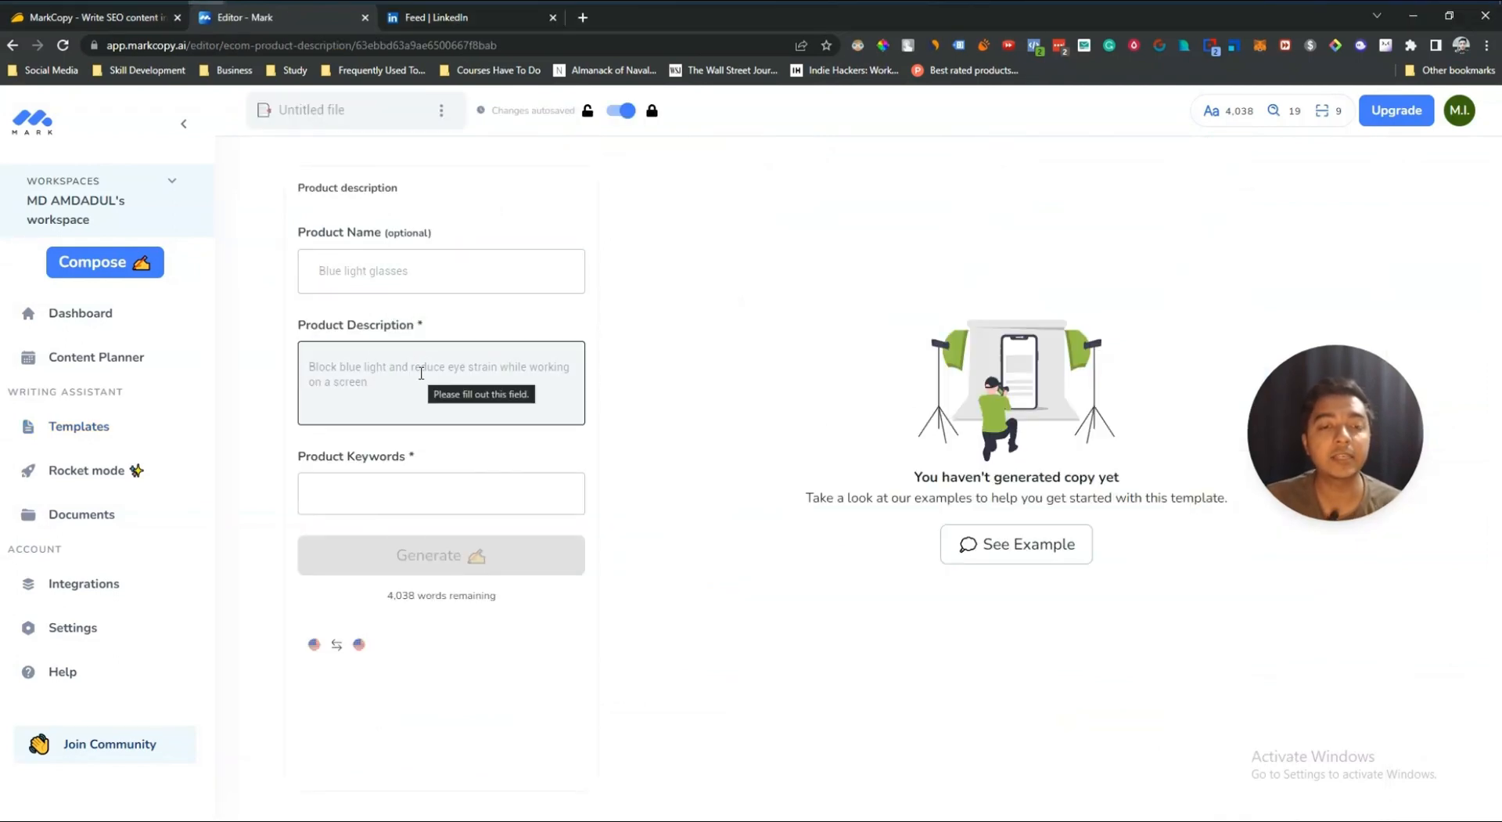
pyautogui.click(414, 488)
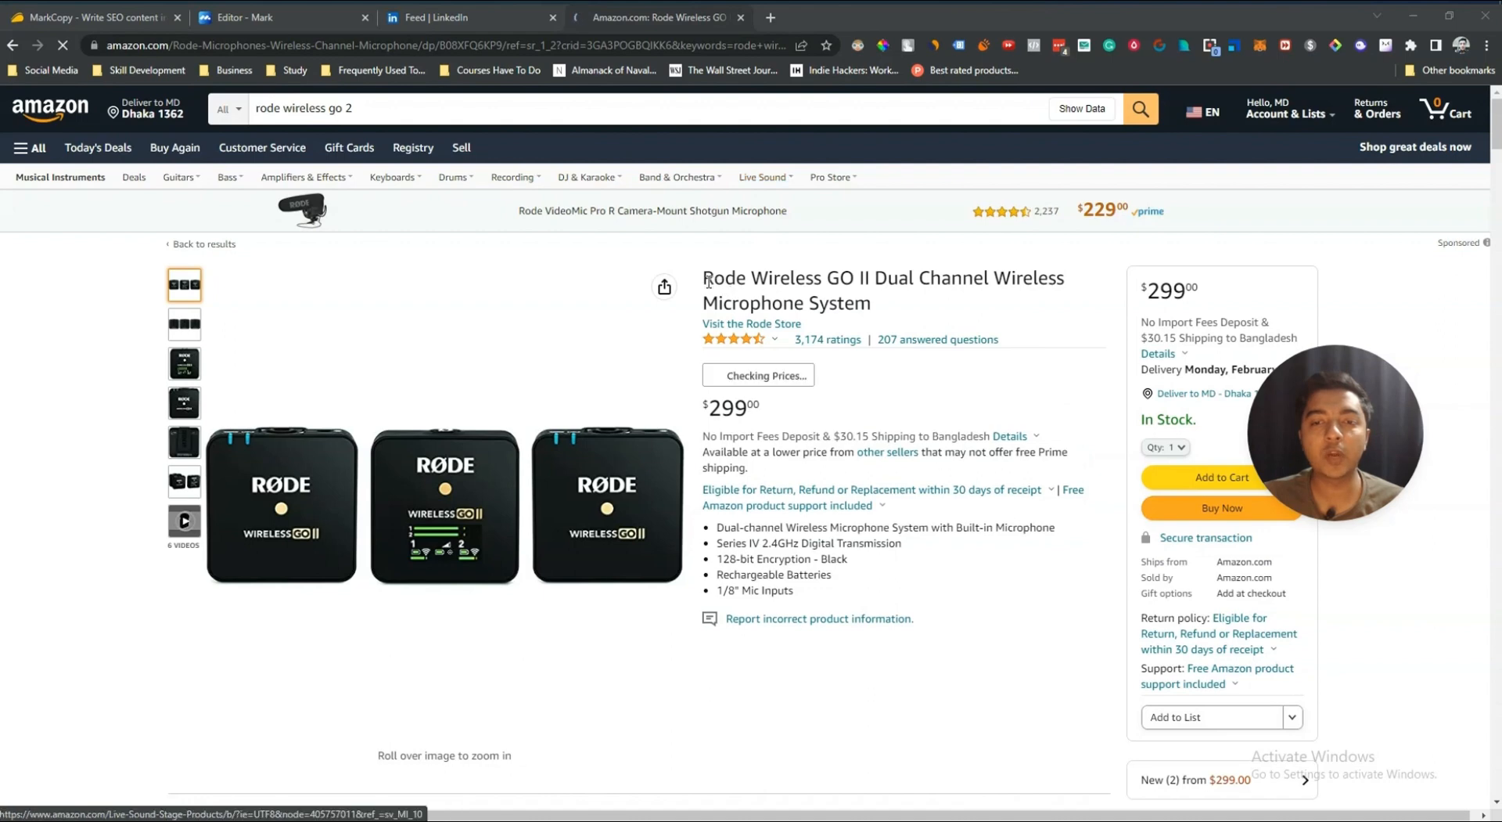
# Step: Copy the Rode Wireless GO II product title from the Amazon page and paste it as the product name
pyautogui.moveTo(709, 282); pyautogui.dragTo(870, 304)
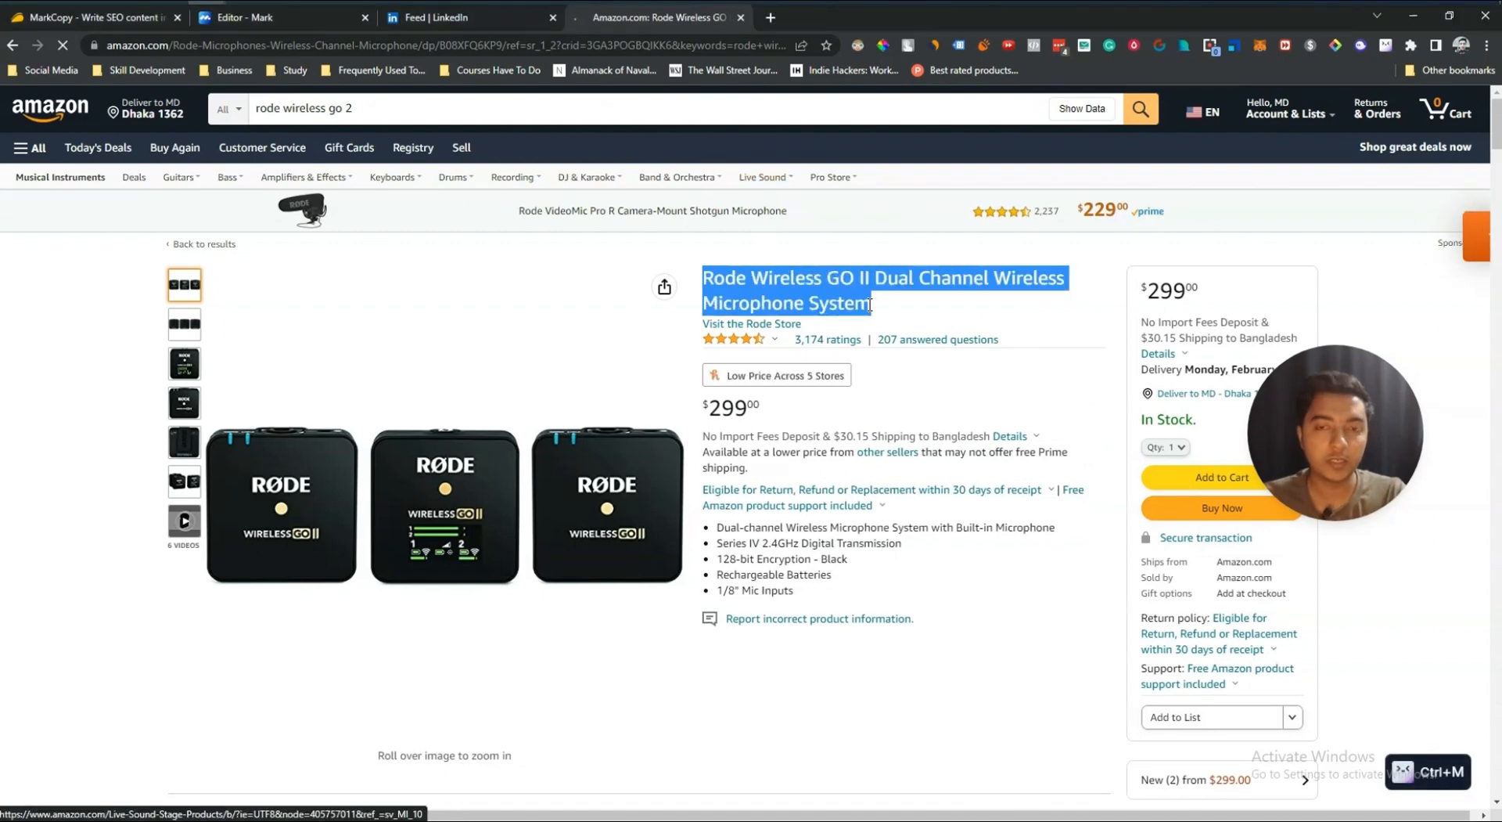
pyautogui.click(264, 15)
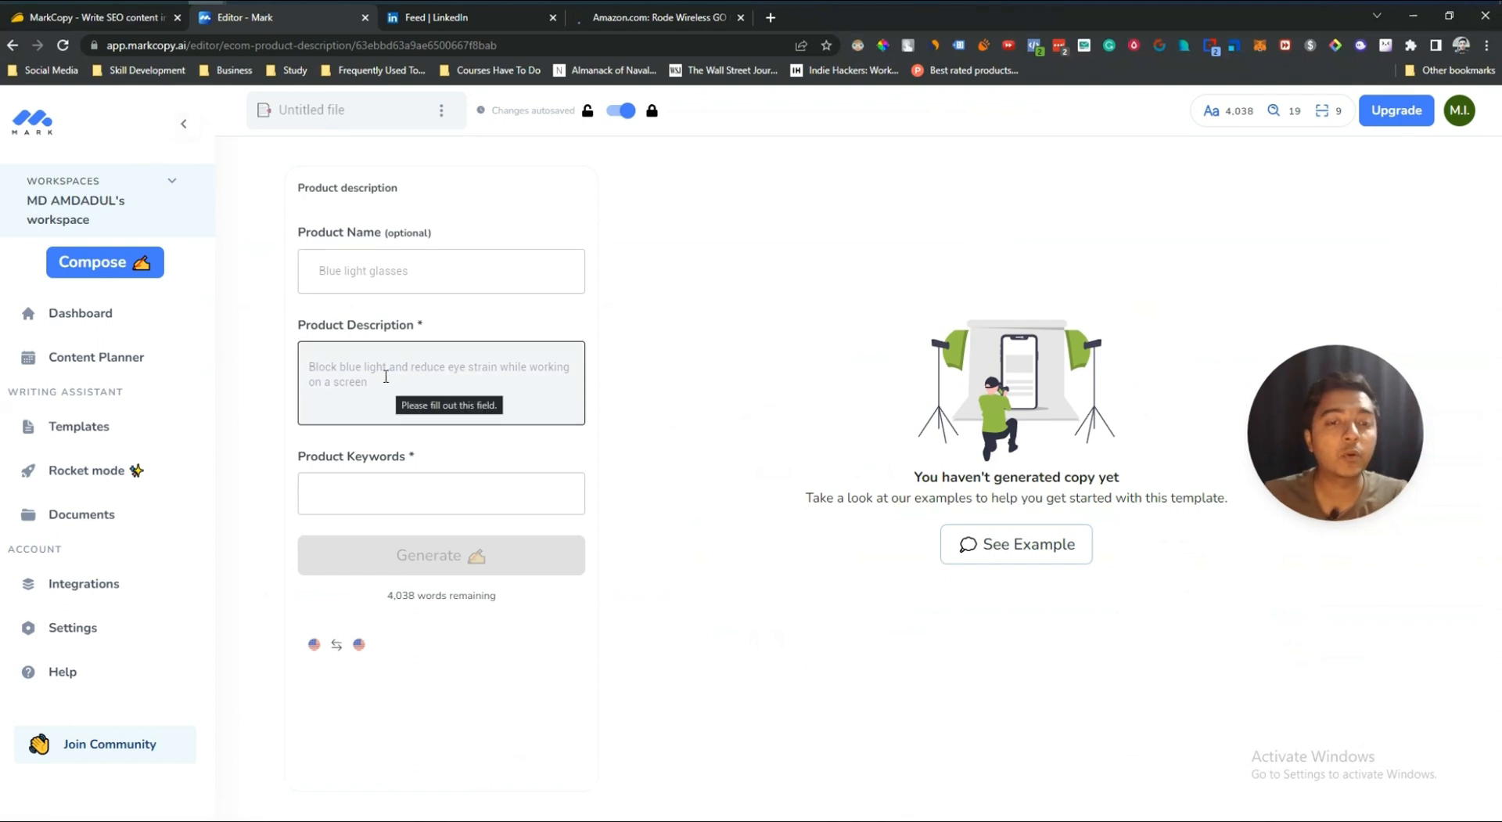
pyautogui.click(377, 276)
pyautogui.hotkey('ctrl', 'v')
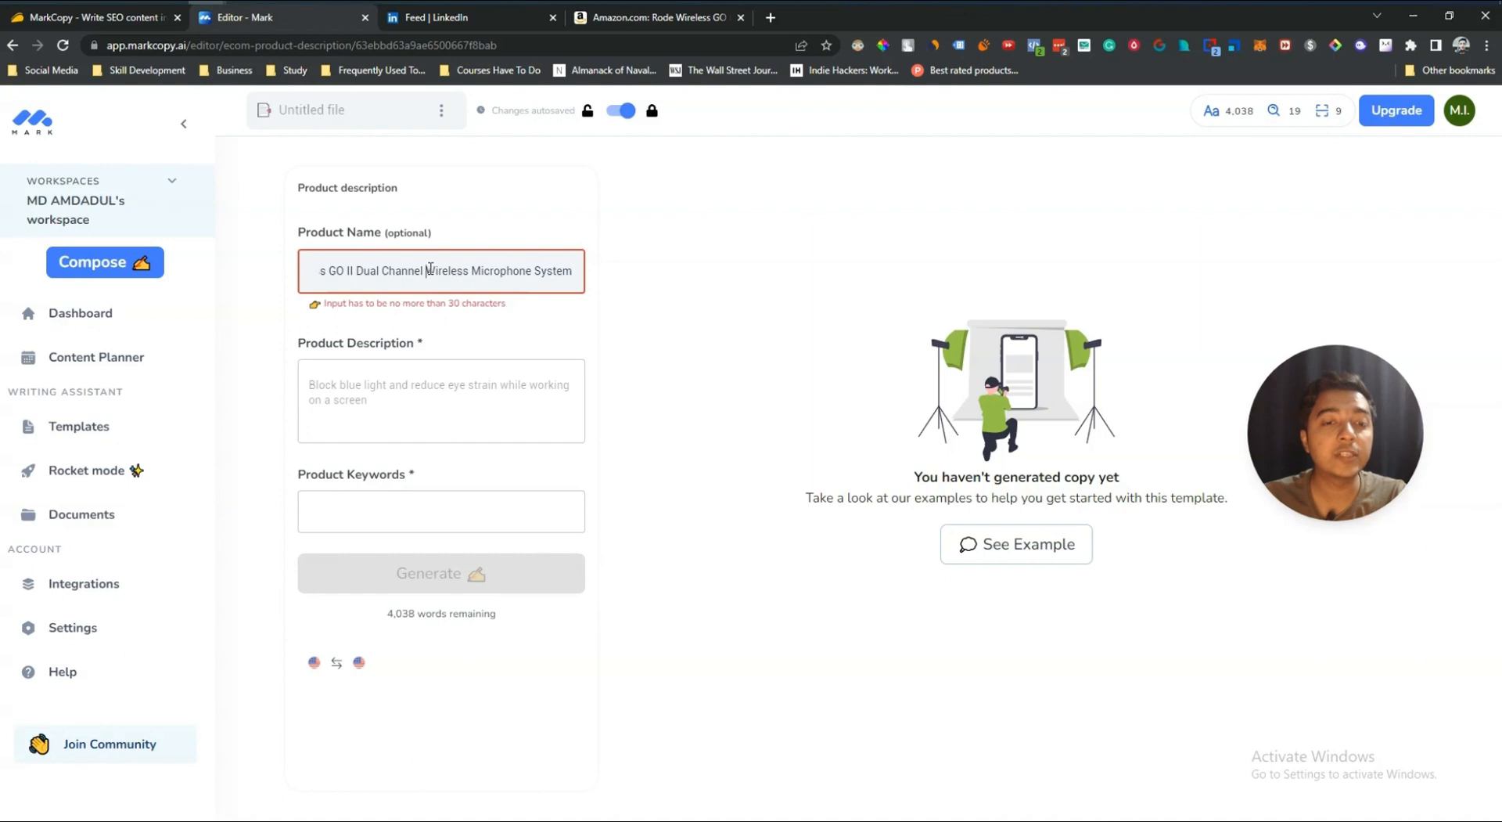
# Step: Shorten the product name to "Rode Wireless GO"
pyautogui.moveTo(430, 268); pyautogui.dragTo(723, 268)
pyautogui.hotkey('ctrl', 'm')
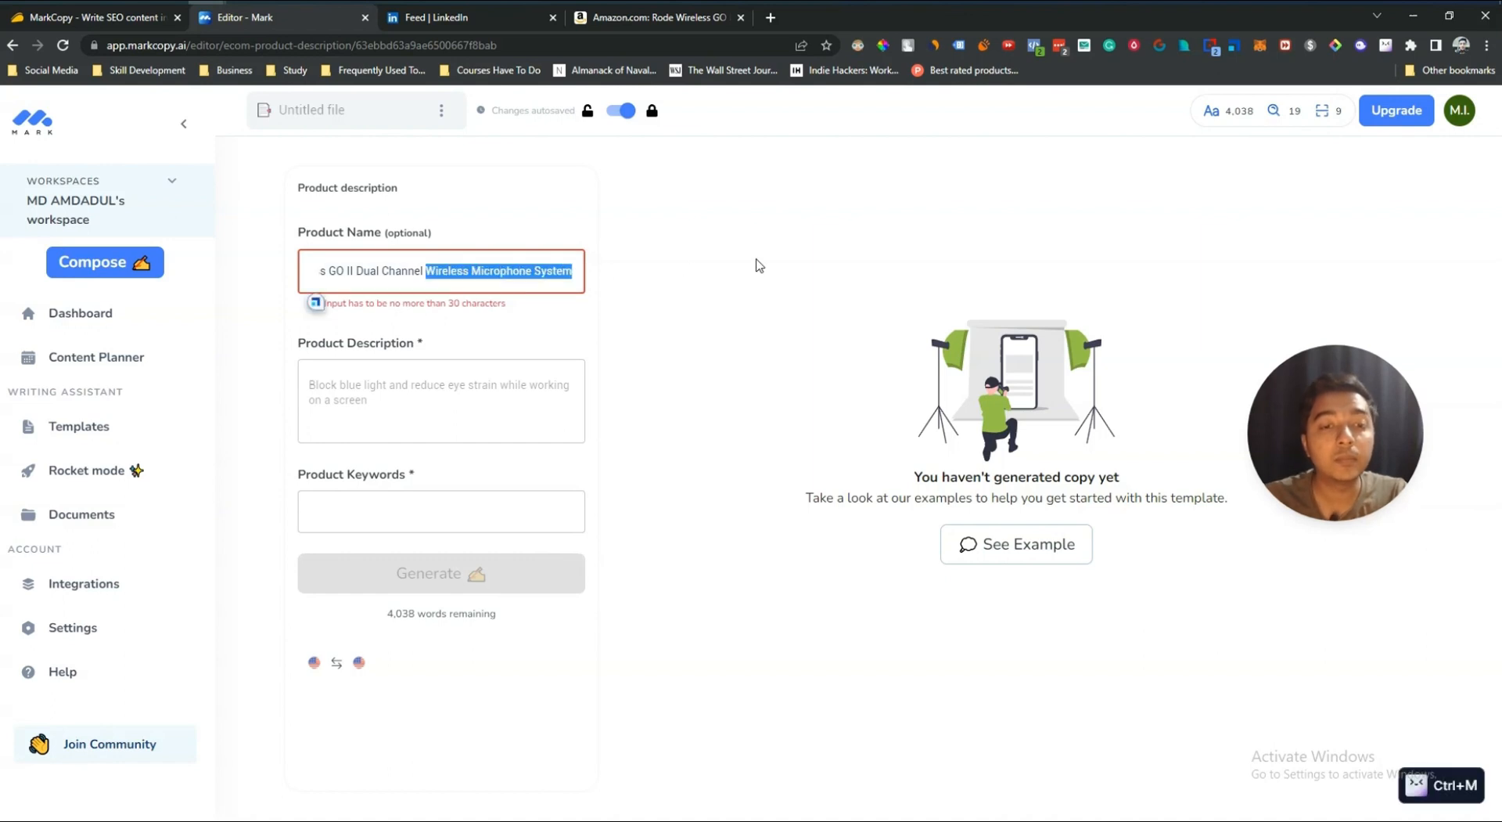
pyautogui.press('BackSpace')
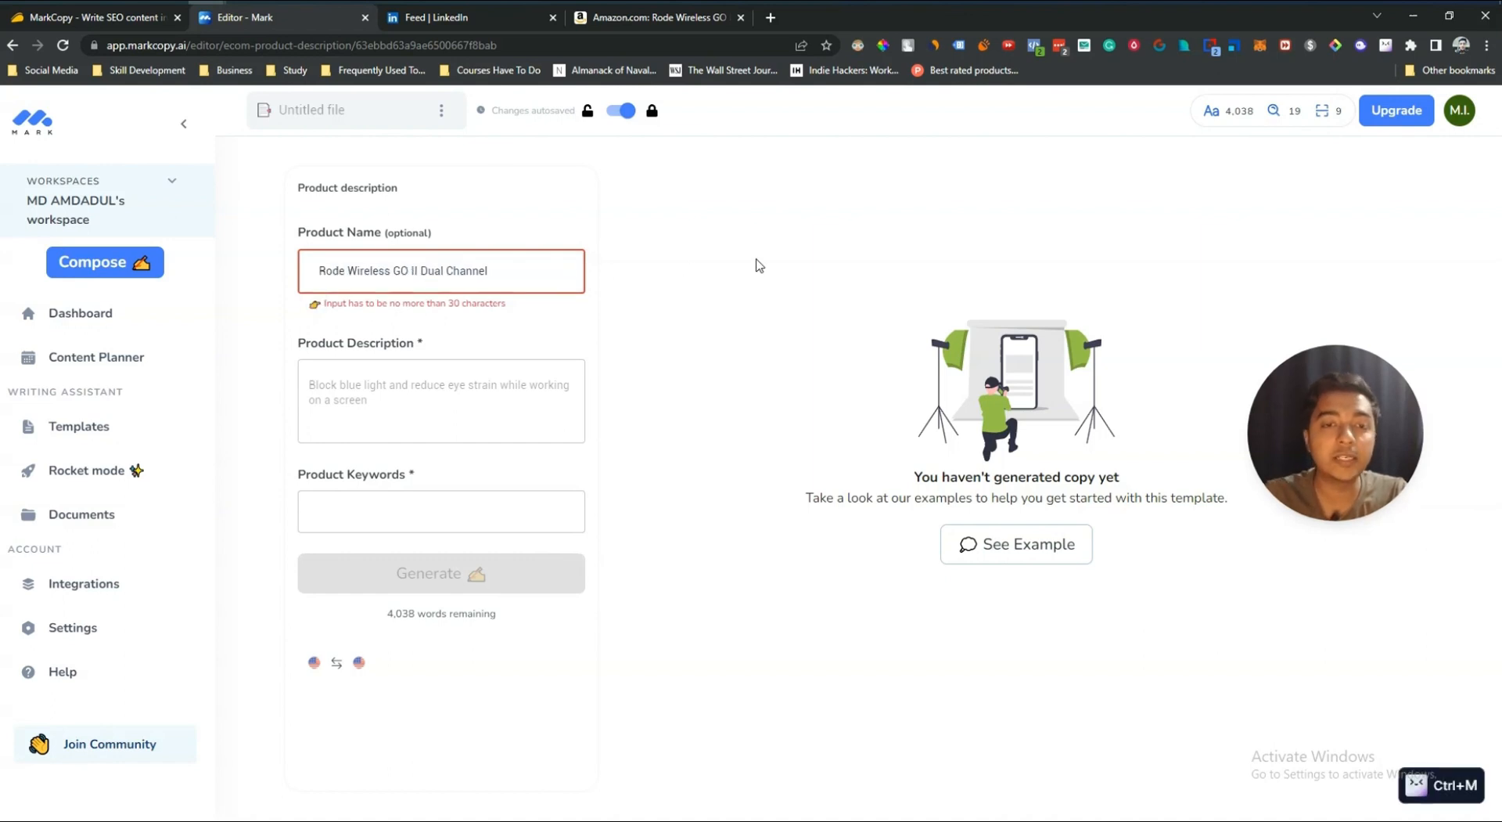
pyautogui.moveTo(413, 270); pyautogui.dragTo(513, 274)
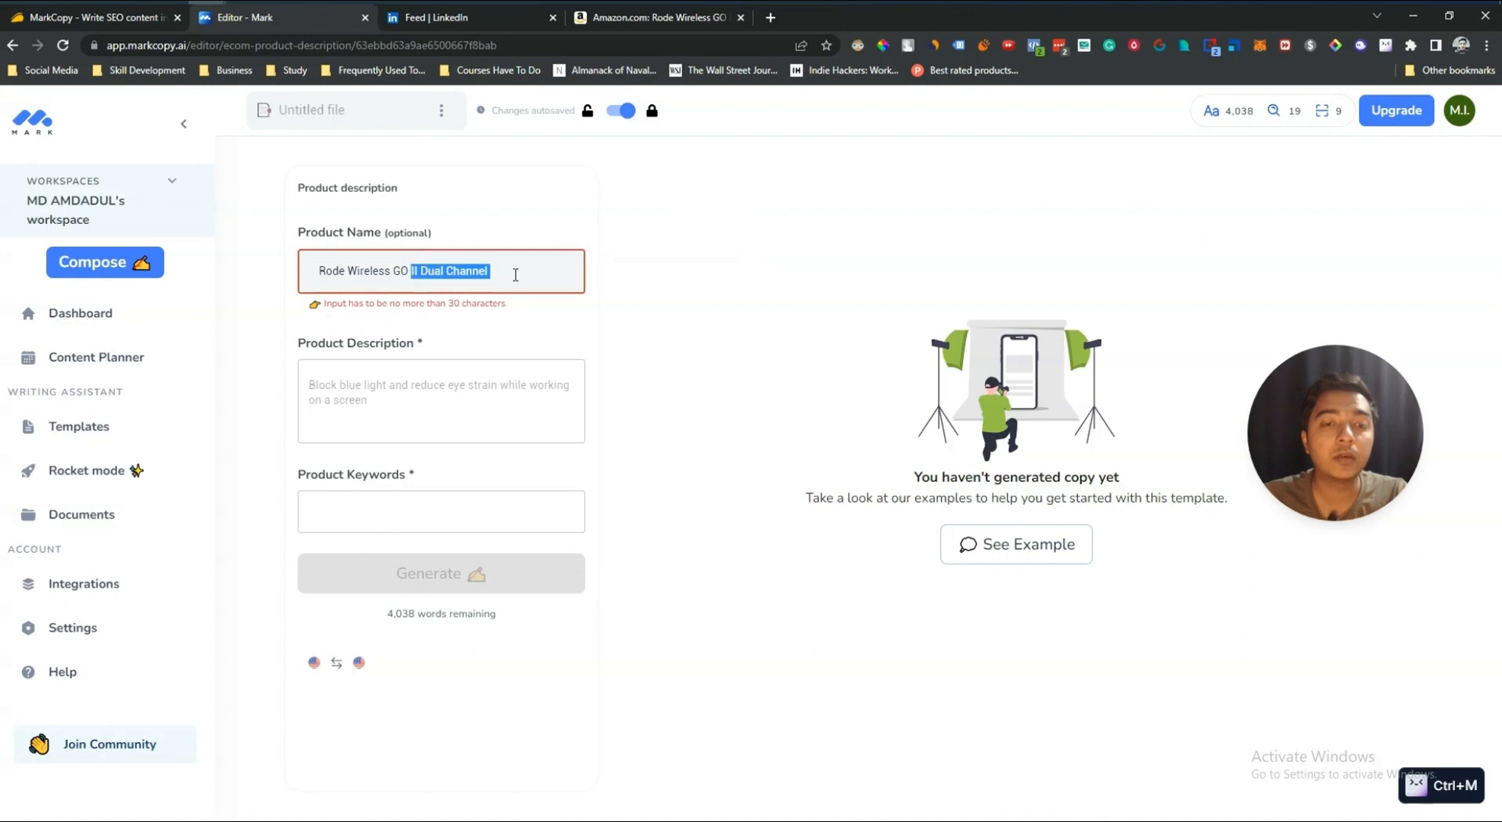
pyautogui.press('BackSpace')
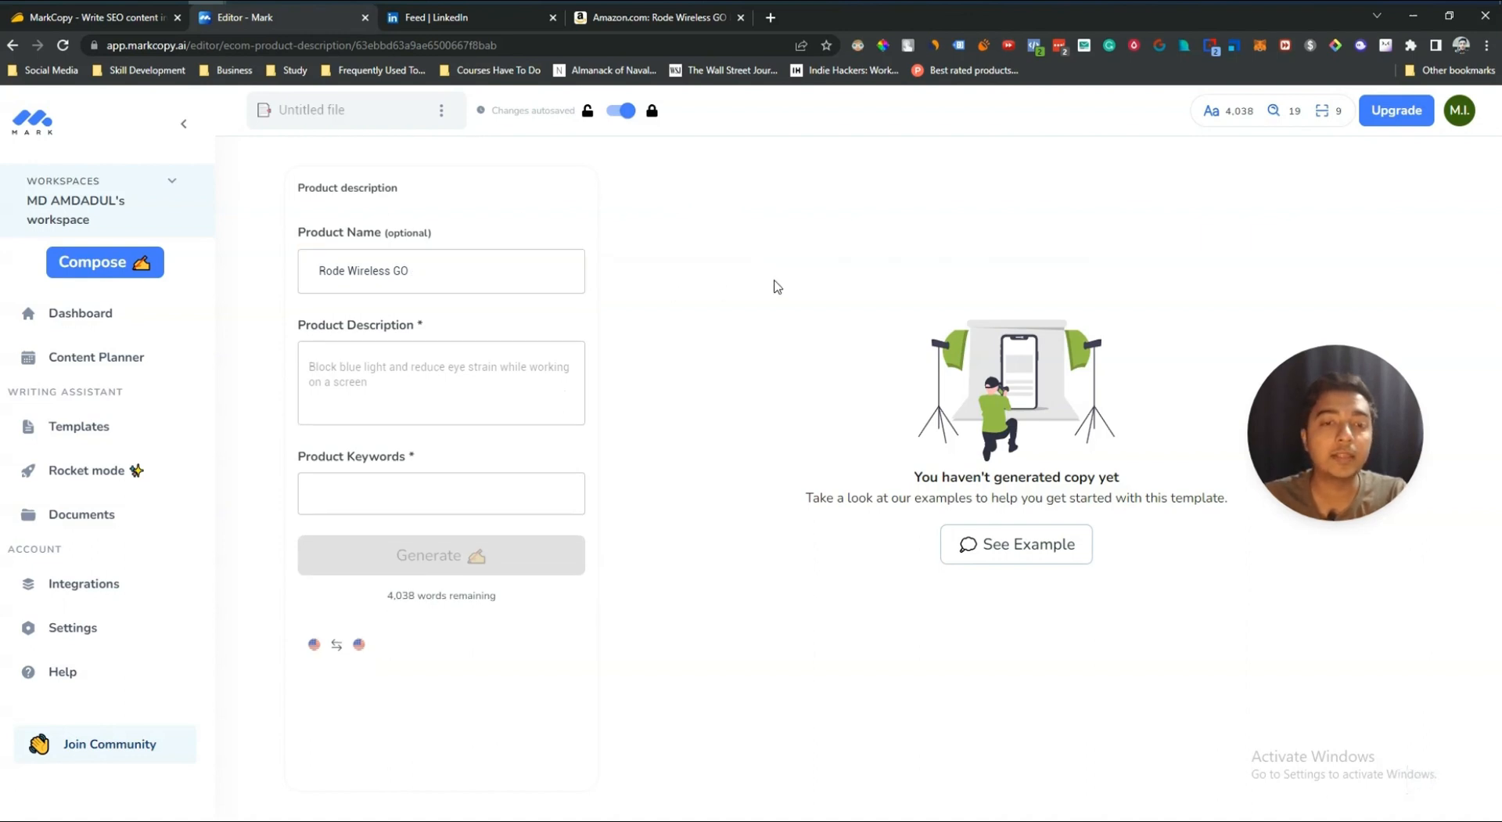
# Step: Copy the Rode Wireless GO II feature bullet list from the Amazon page and paste it as the product description
pyautogui.click(611, 24)
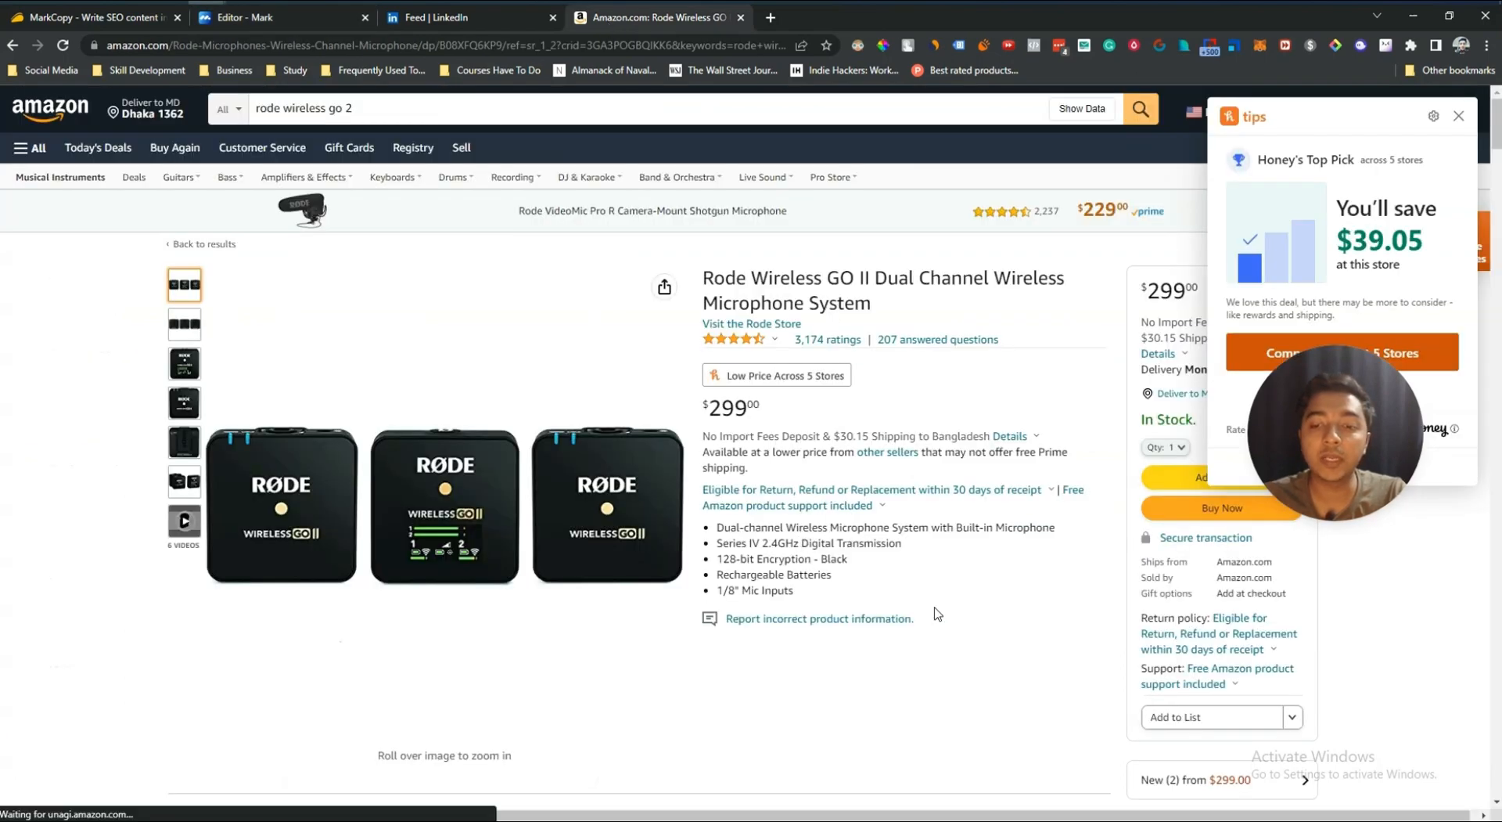
pyautogui.moveTo(903, 600); pyautogui.dragTo(707, 530)
pyautogui.hotkey('ctrl', 'c')
pyautogui.hotkey('ctrl', 'm')
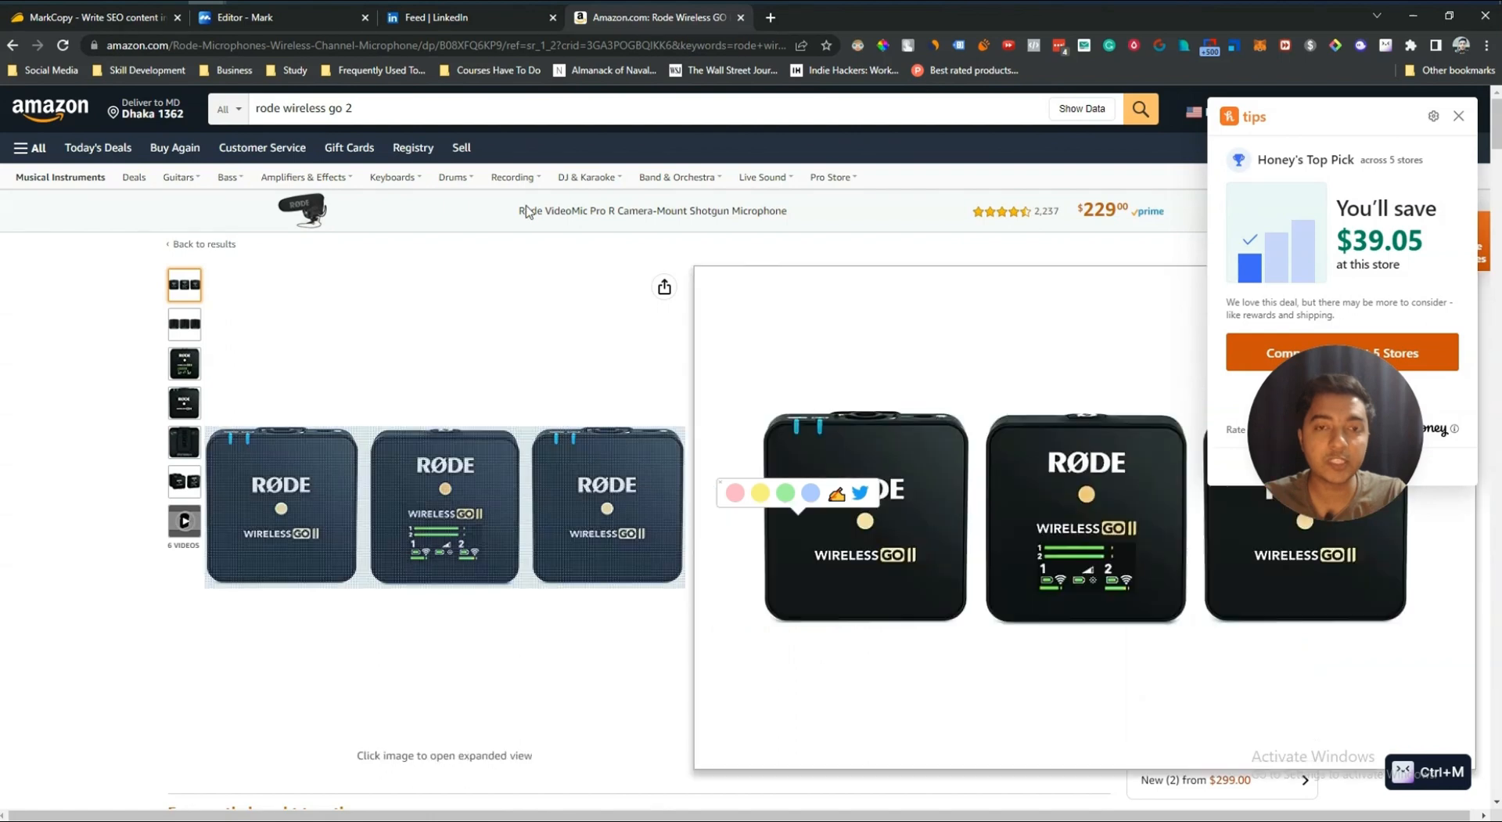
pyautogui.click(319, 17)
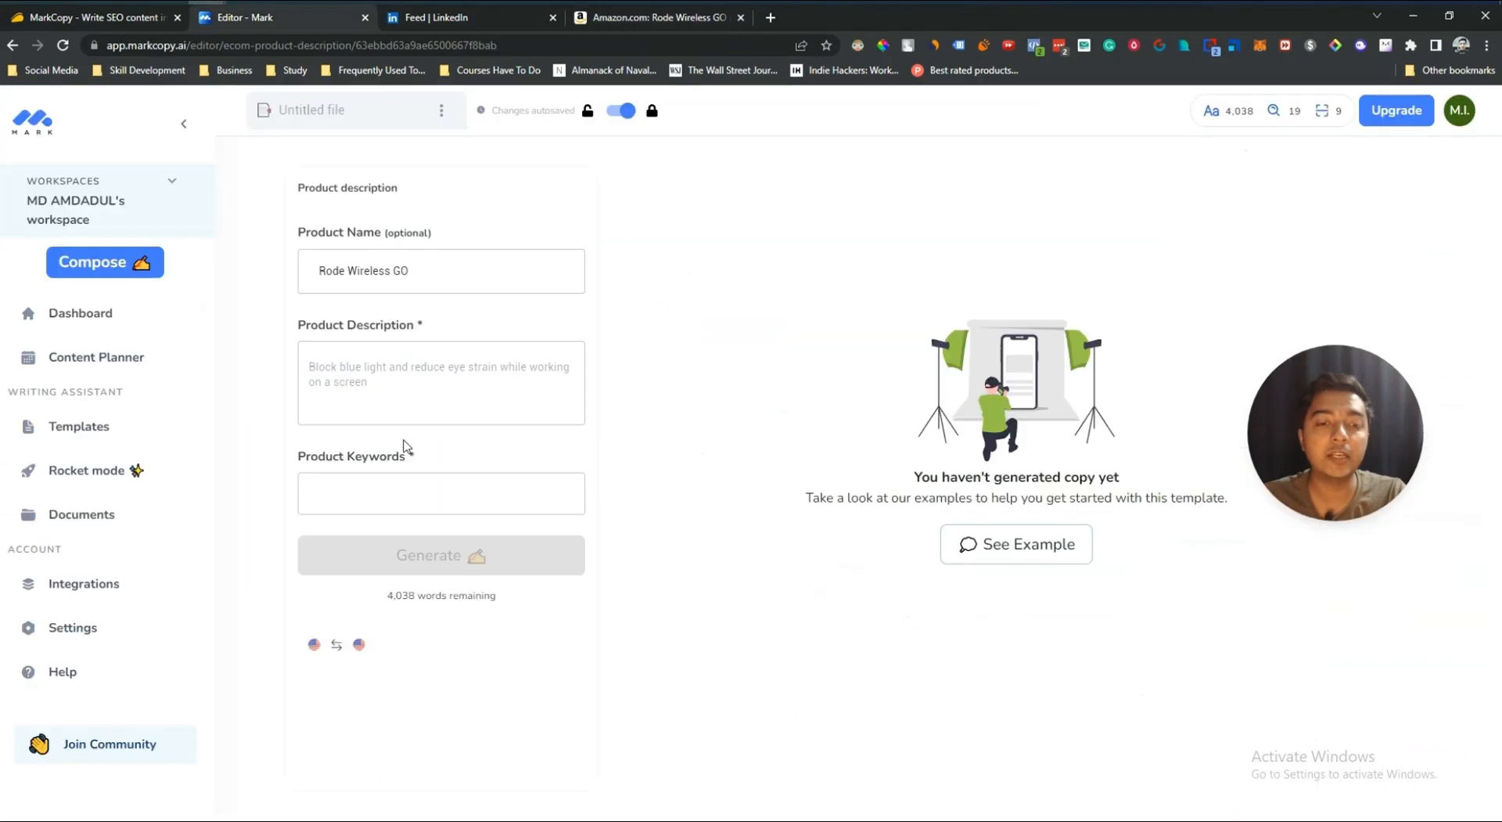
pyautogui.click(391, 399)
pyautogui.hotkey('ctrl', 'v')
pyautogui.click(396, 499)
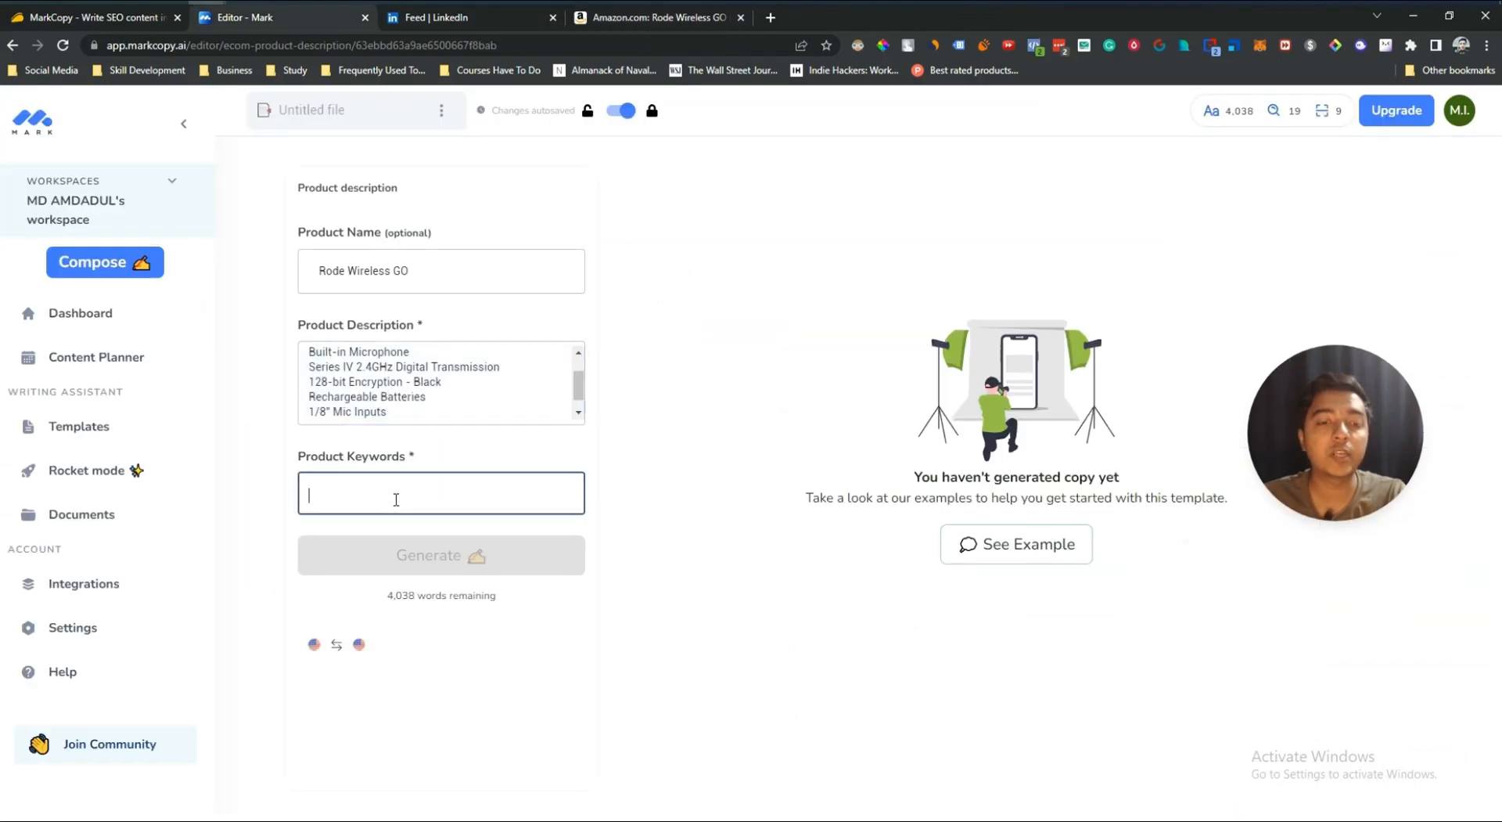
# Step: Add "Rode Wireless GO" as a product keyword and generate product descriptions
pyautogui.tripleClick(375, 274)
pyautogui.hotkey('ctrl', 'c')
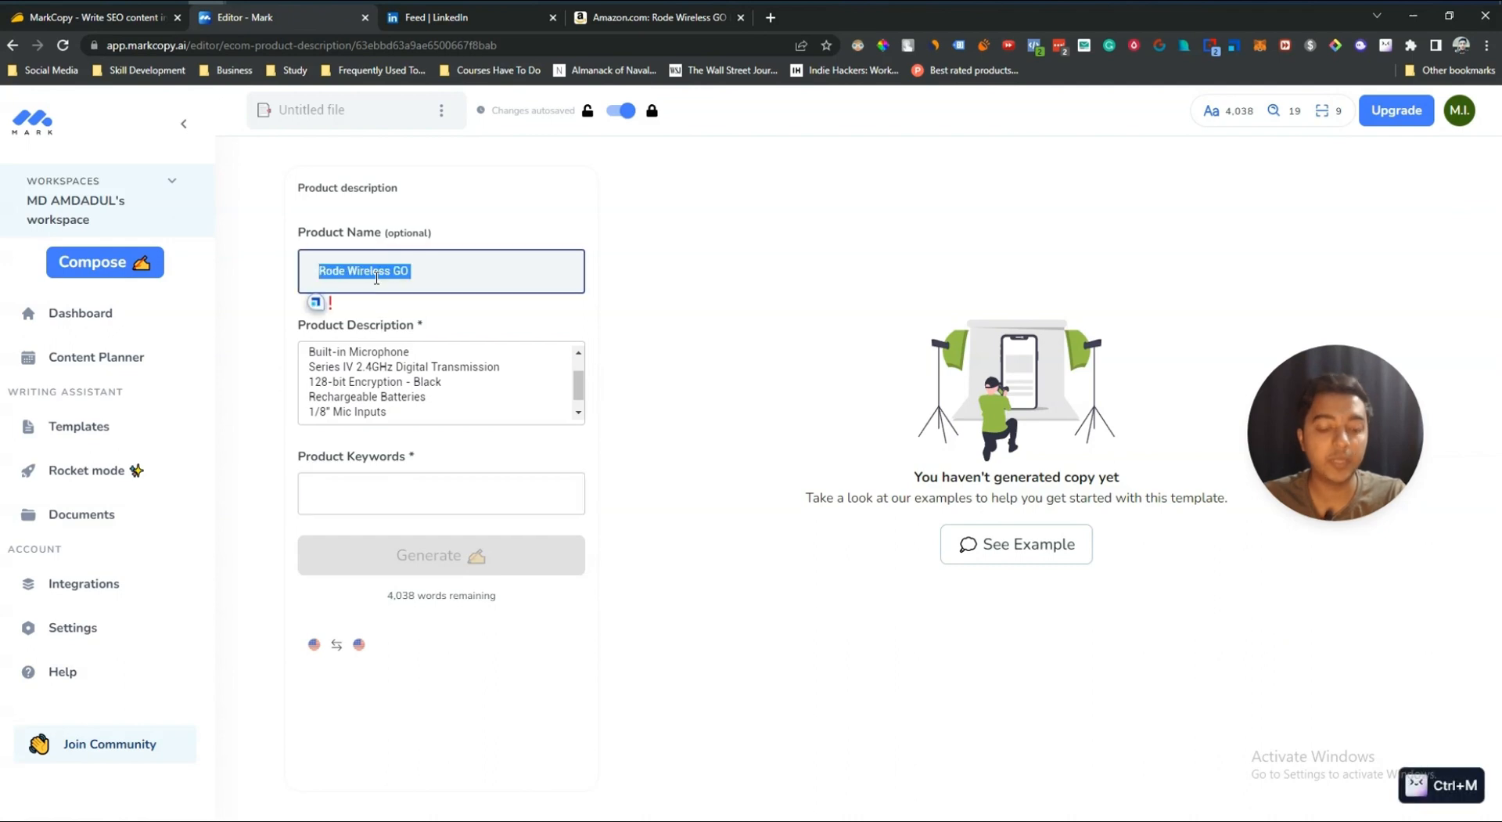
pyautogui.click(420, 502)
pyautogui.hotkey('ctrl', 'v')
pyautogui.press('Return')
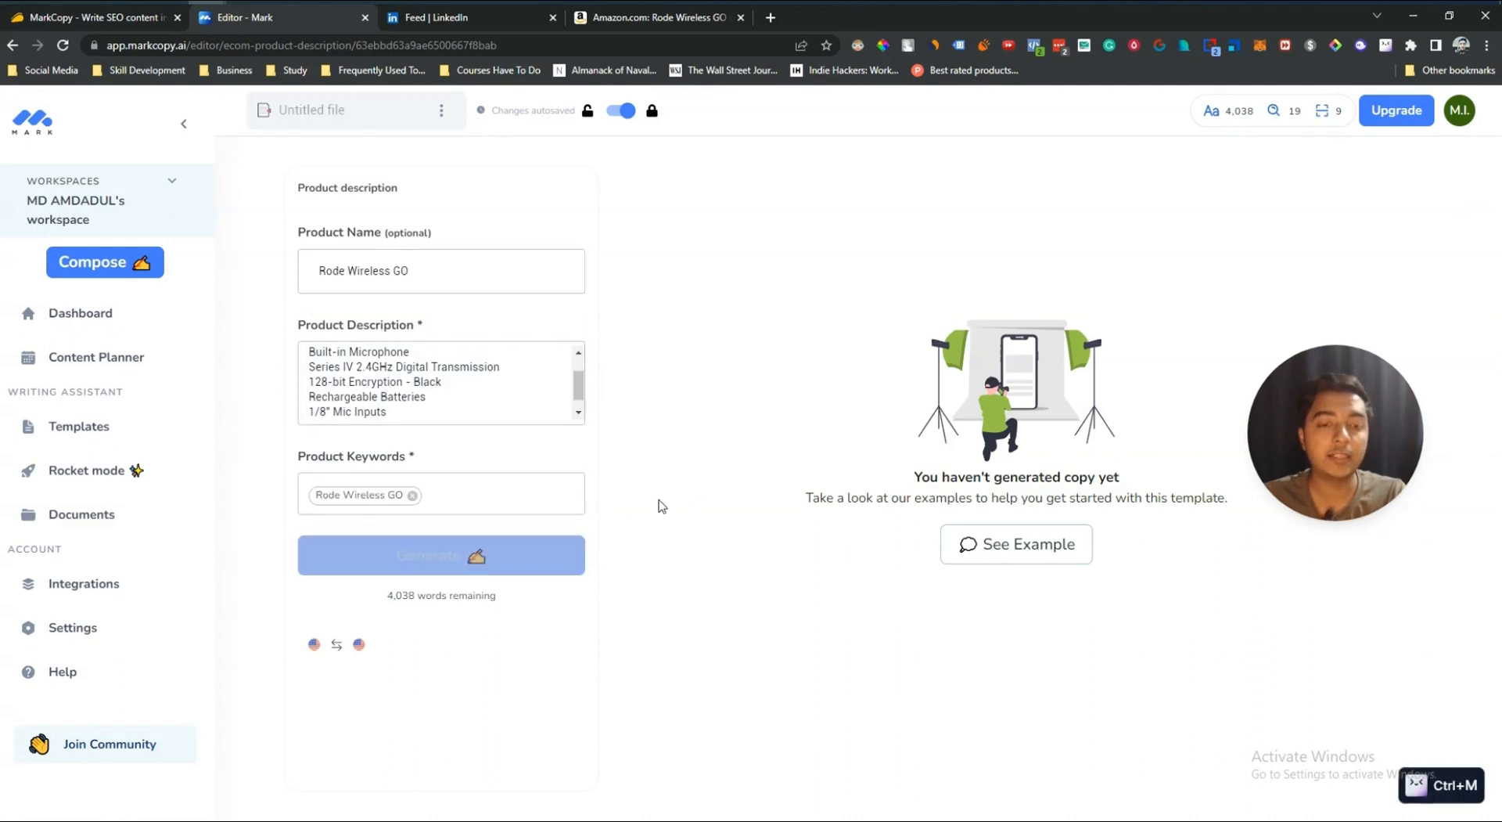
pyautogui.click(423, 555)
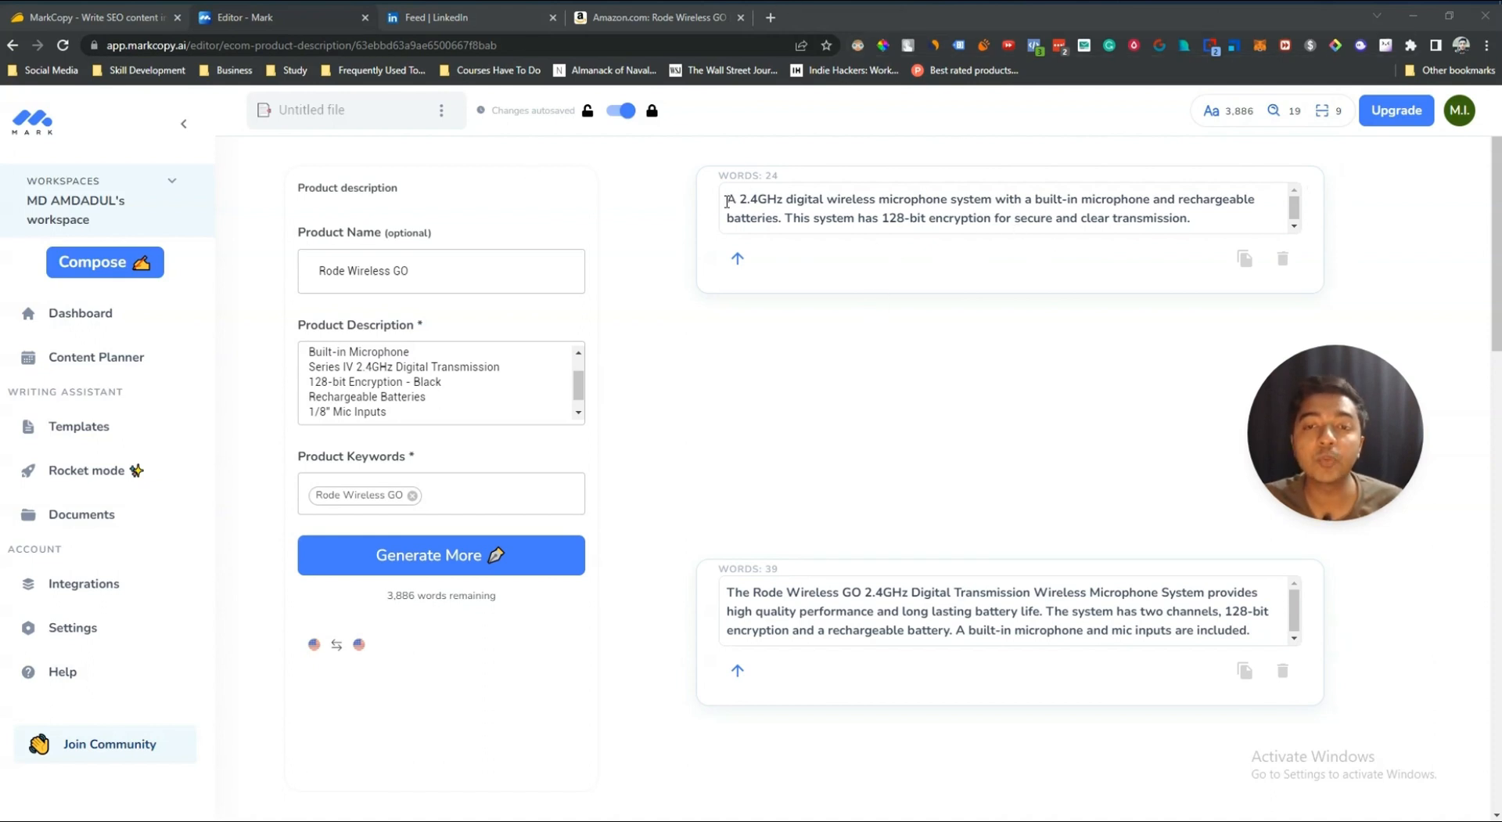
# Step: Read through the generated product description variations
pyautogui.moveTo(727, 201); pyautogui.dragTo(1084, 203)
pyautogui.moveTo(1134, 203); pyautogui.dragTo(1209, 218)
pyautogui.hotkey('ctrl', 'm')
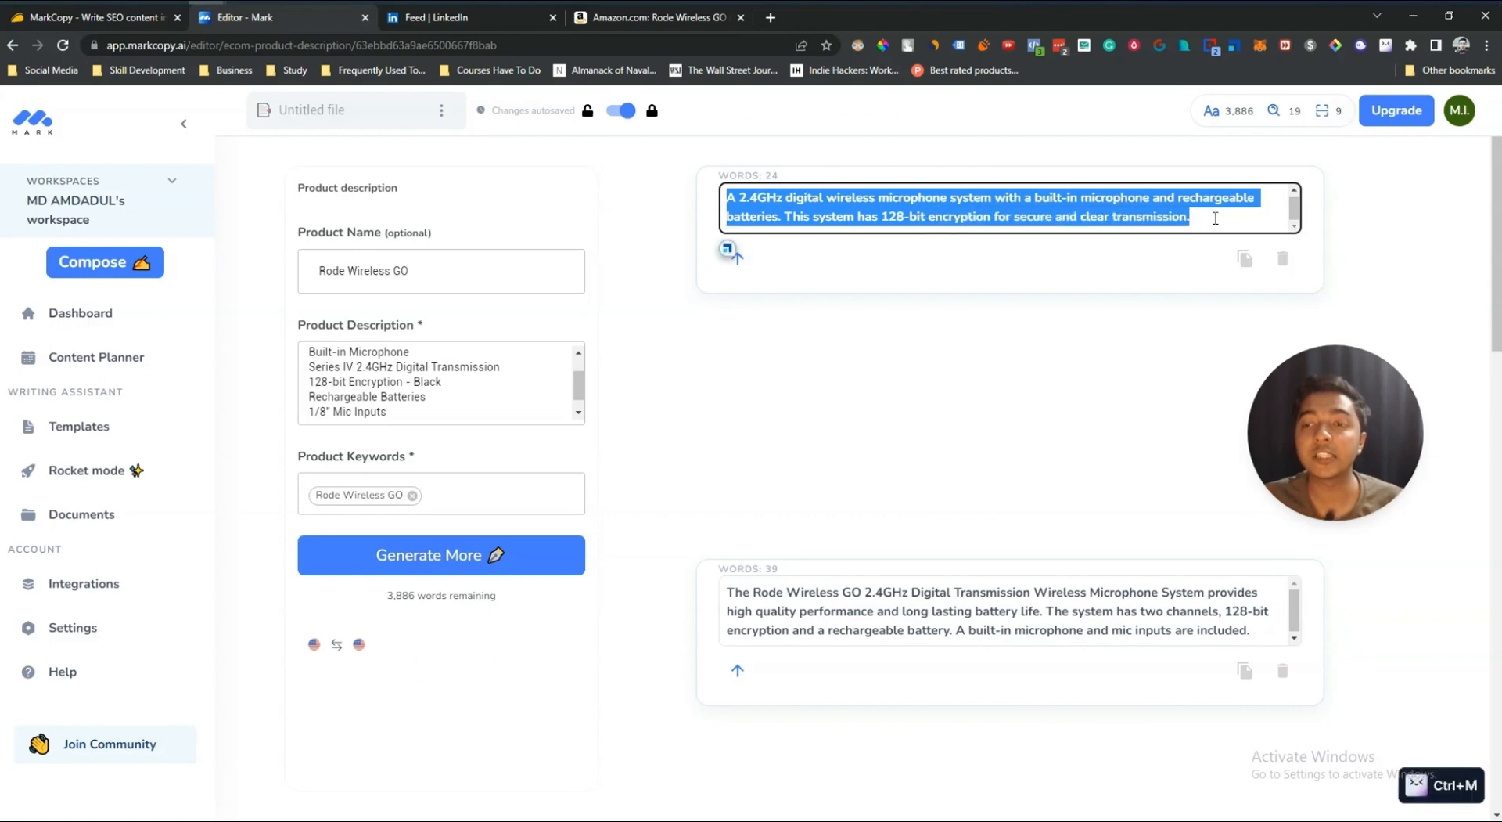
pyautogui.scroll(-15, 1002, 457)
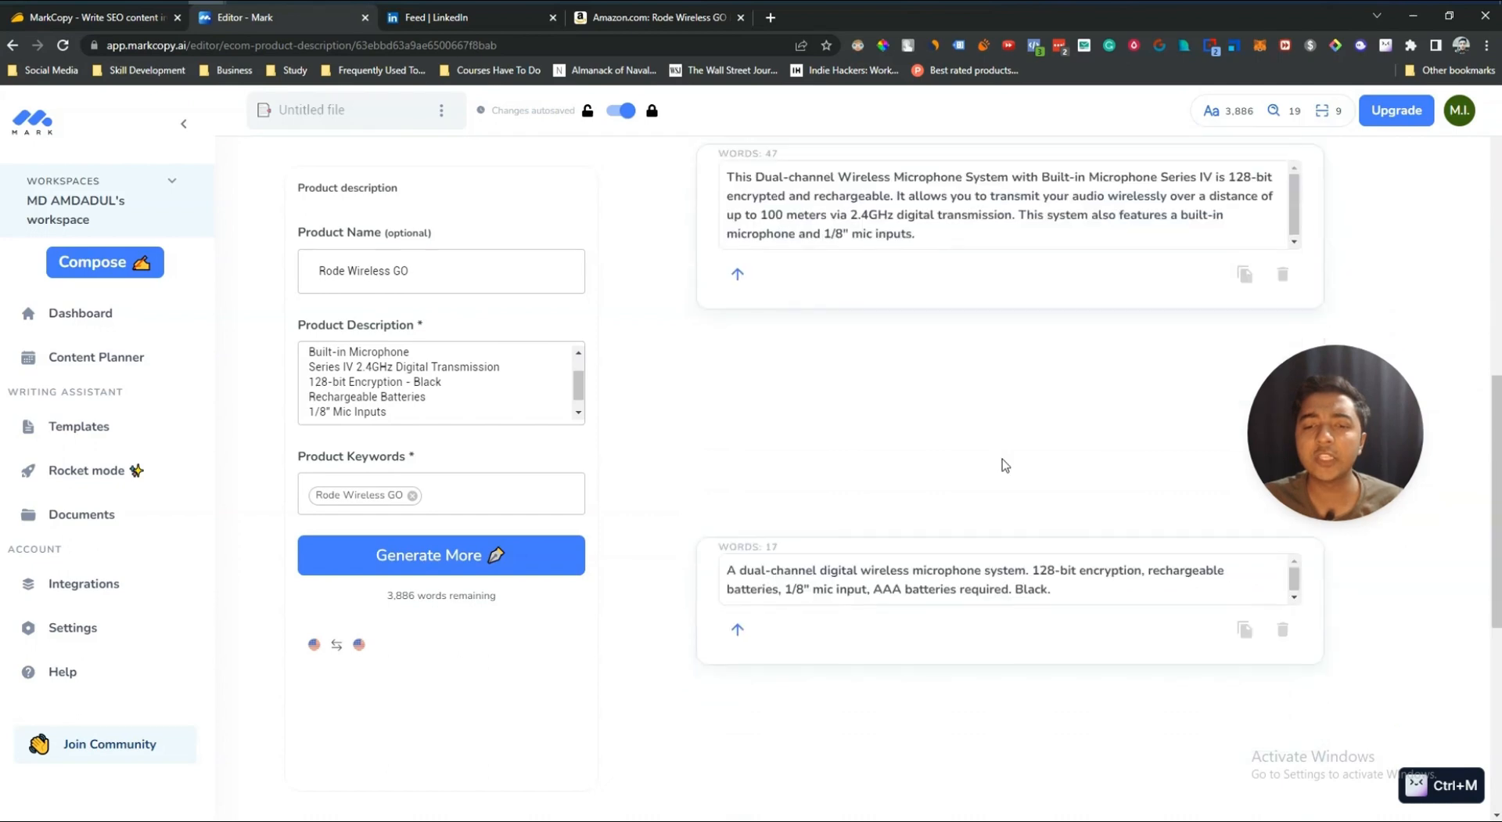
pyautogui.scroll(15, 1002, 465)
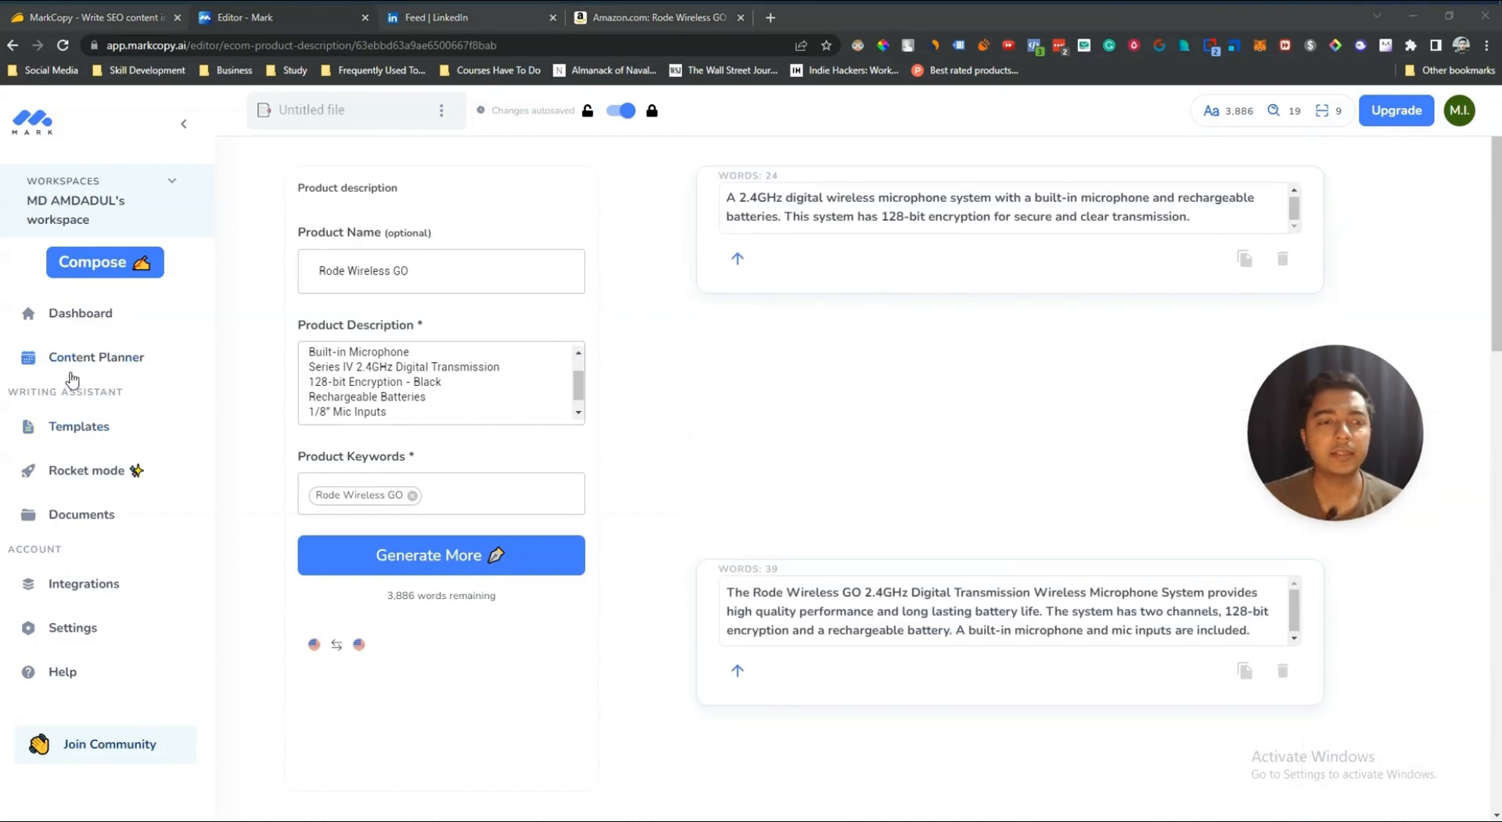
# Step: Browse the Templates, Rocket mode, Documents, Integrations and Settings pages of the app
pyautogui.click(86, 445)
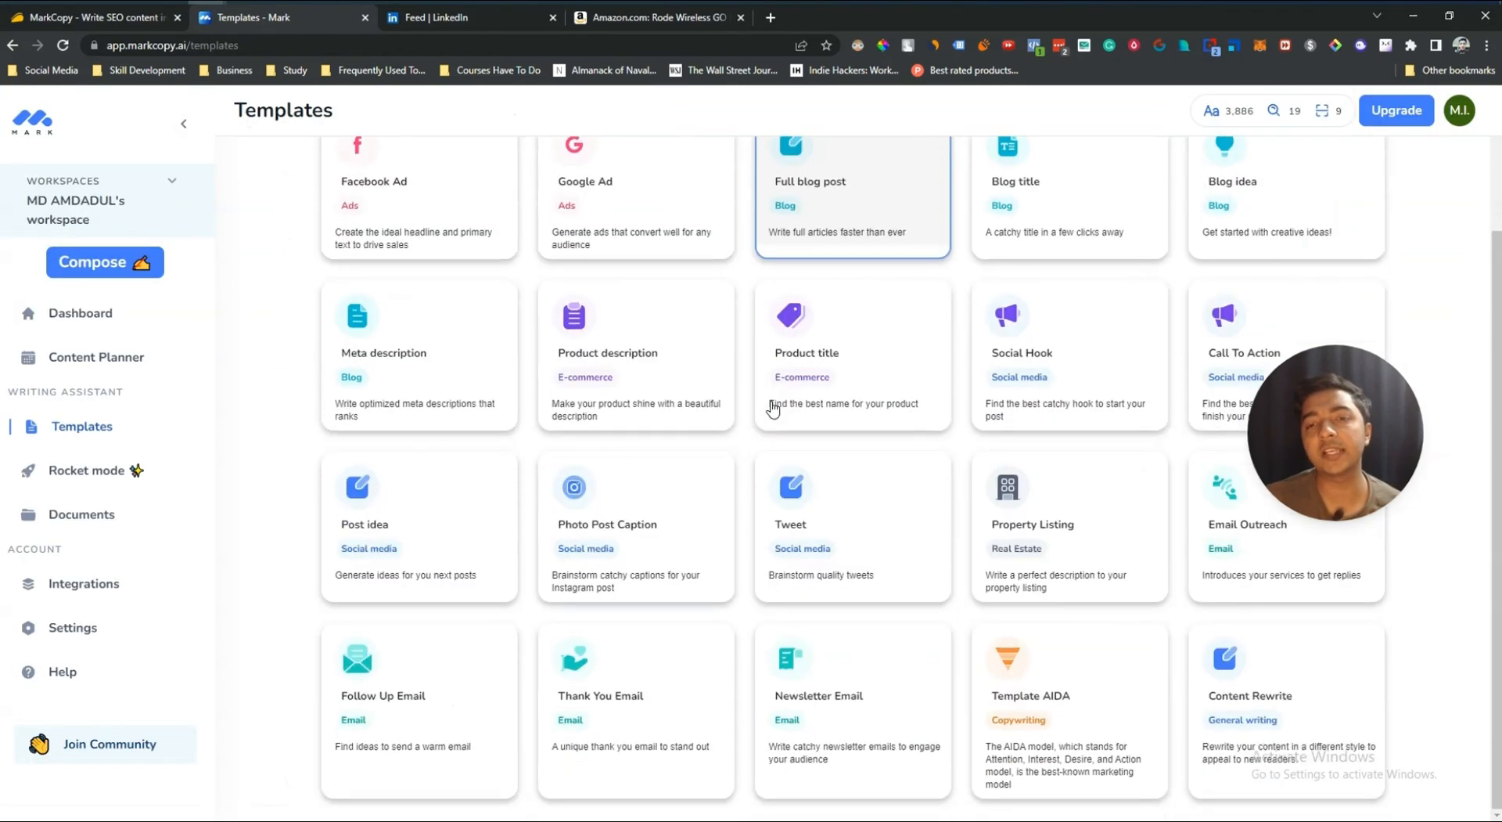
pyautogui.scroll(-2, 680, 430)
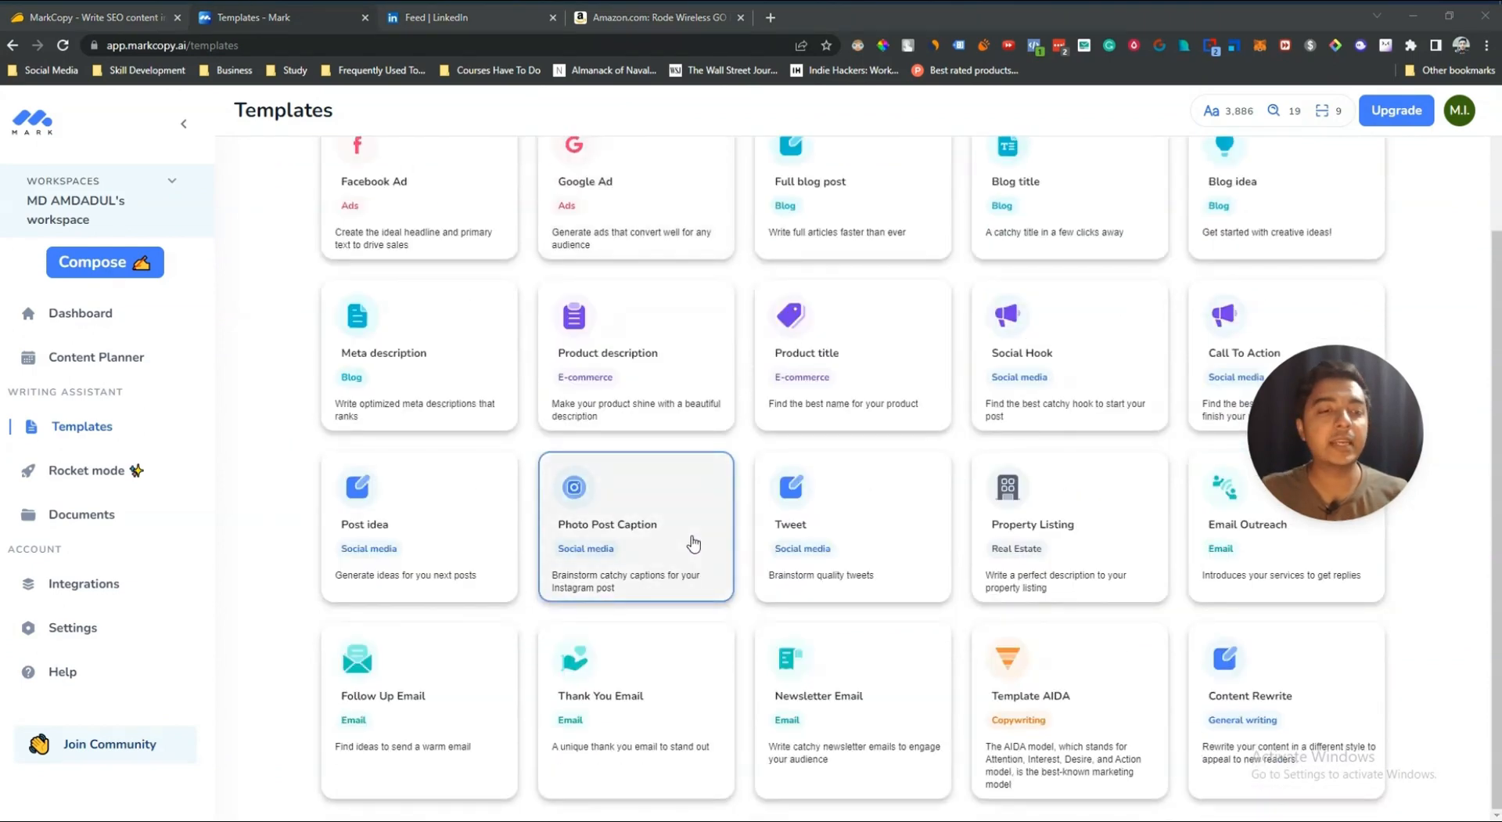
pyautogui.scroll(2, 693, 542)
pyautogui.click(66, 472)
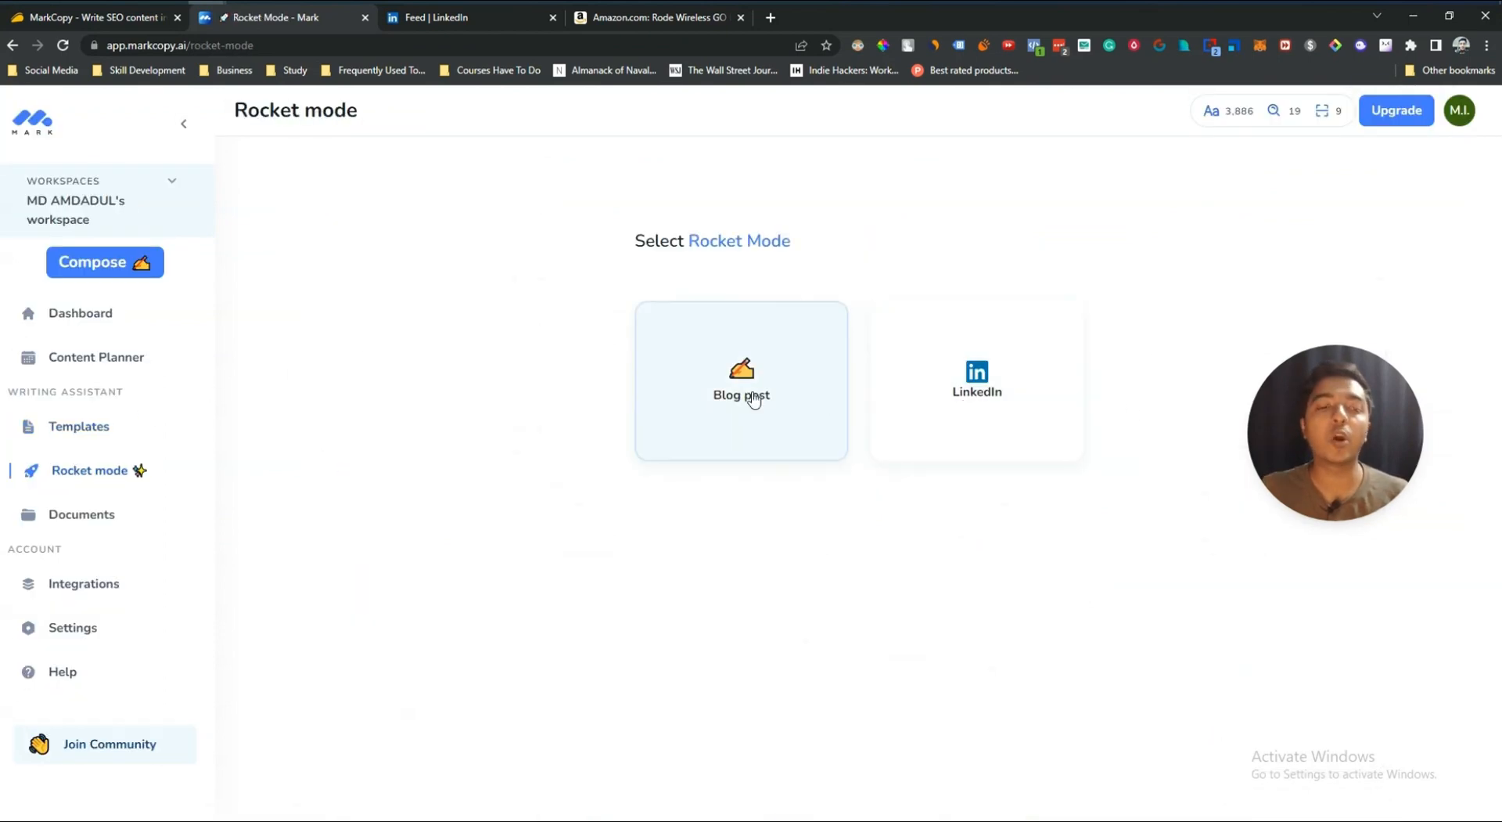
pyautogui.click(82, 513)
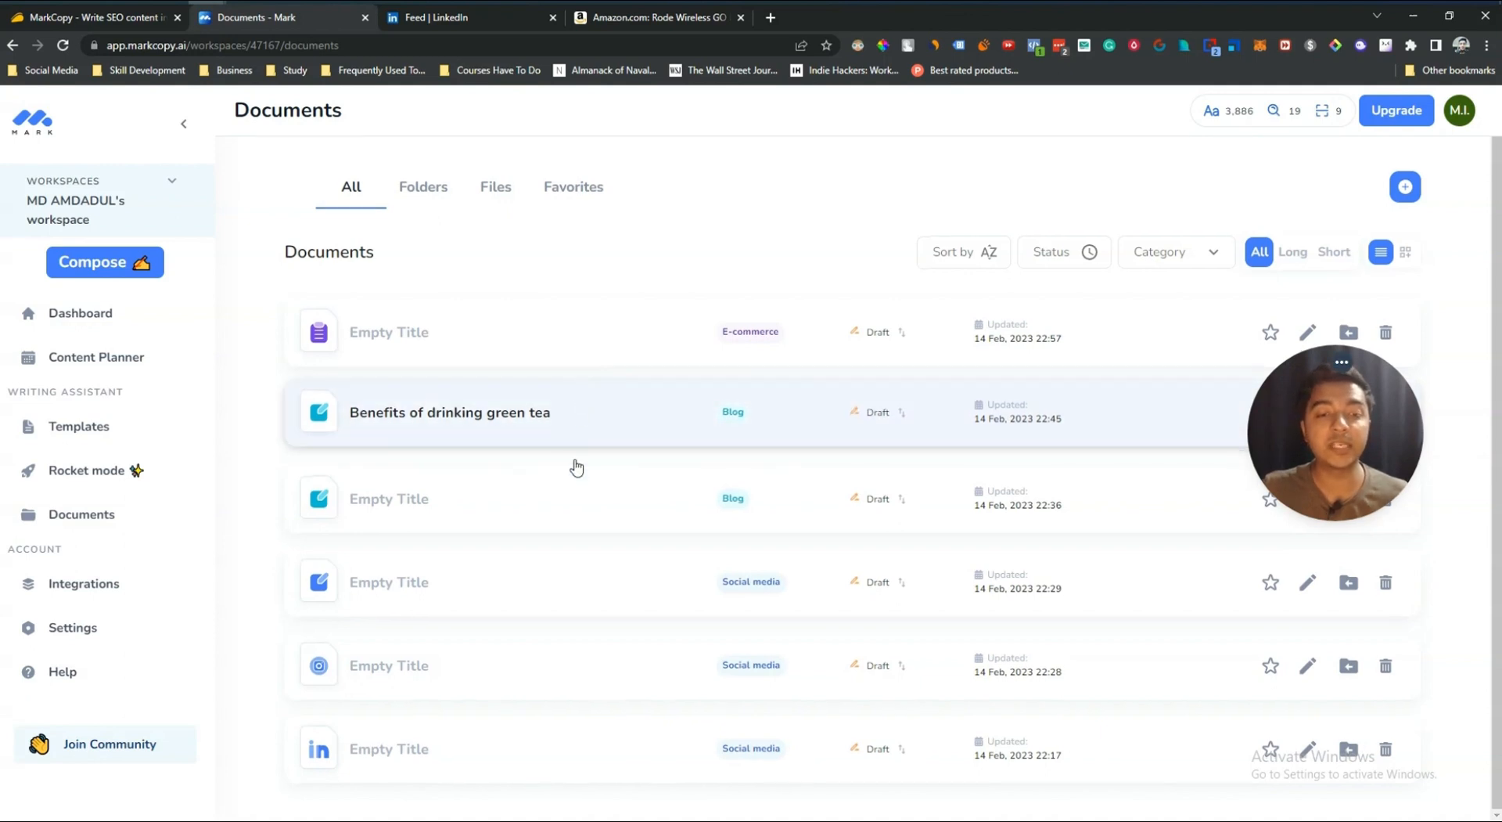
pyautogui.click(95, 589)
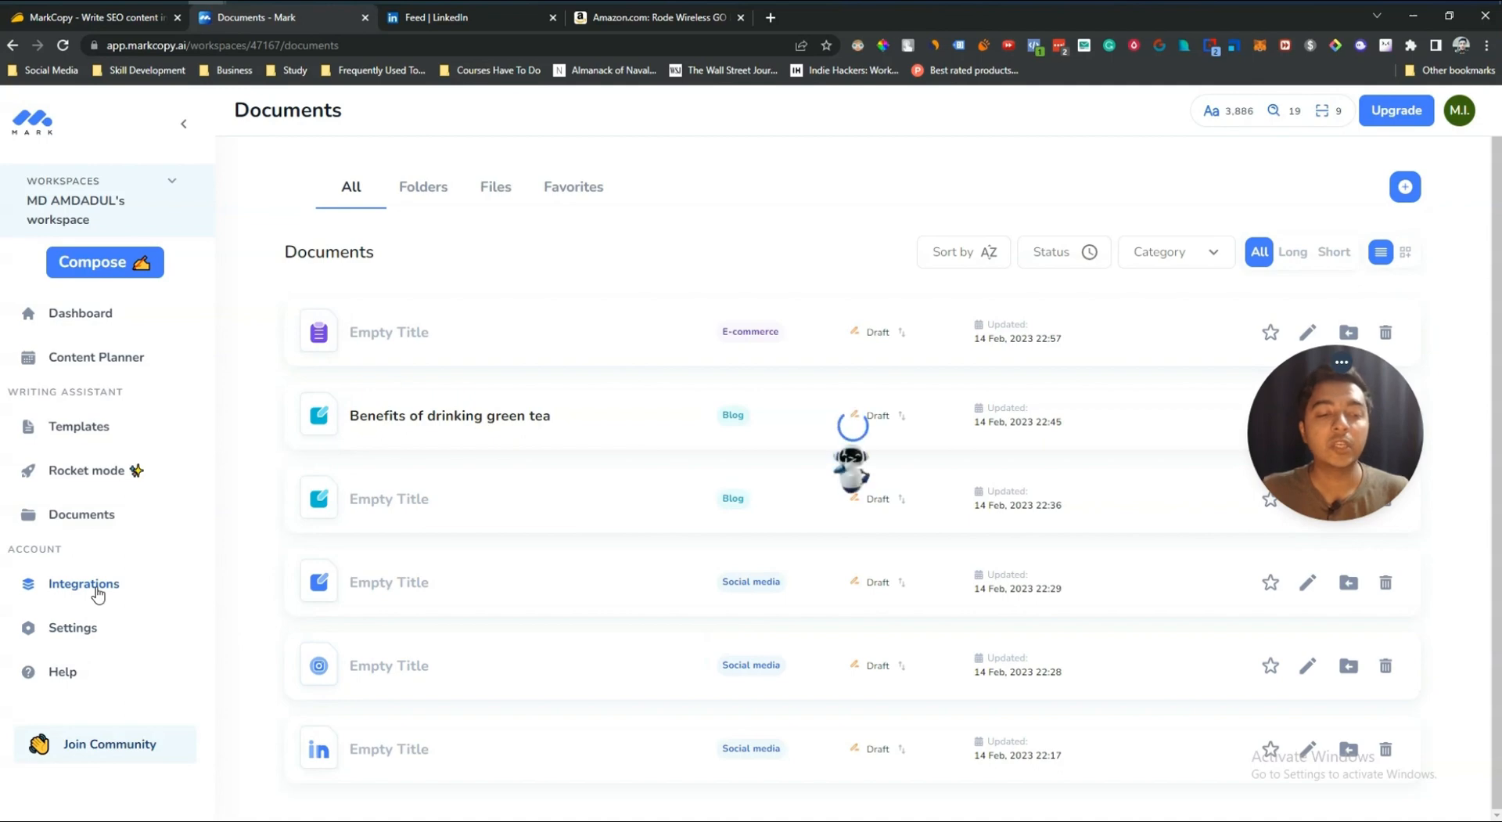
pyautogui.click(94, 631)
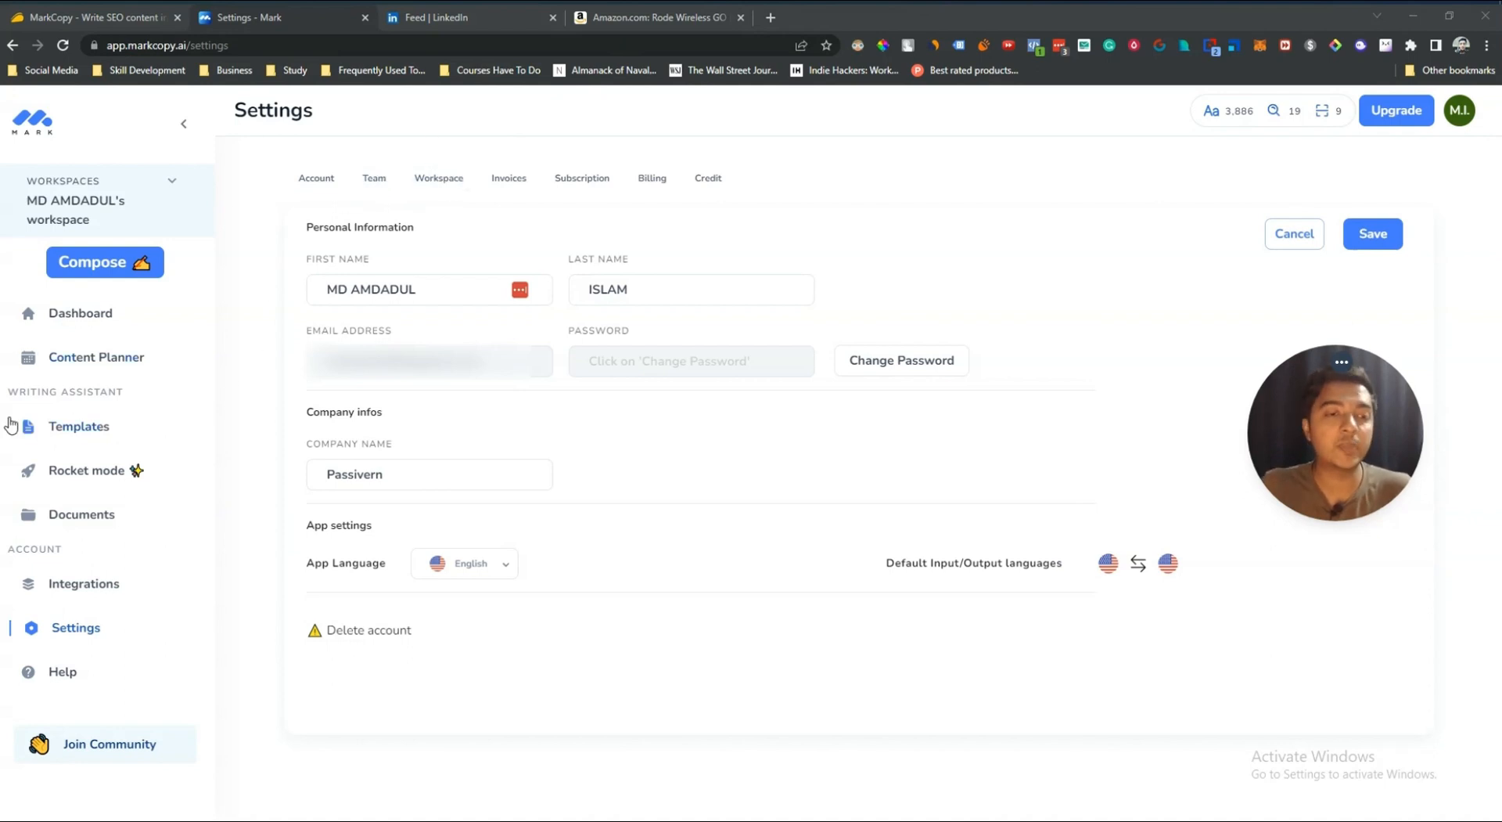
# Step: Review the MarkCopy AppSumo deal page, including its deal terms, features and license tiers
pyautogui.click(50, 327)
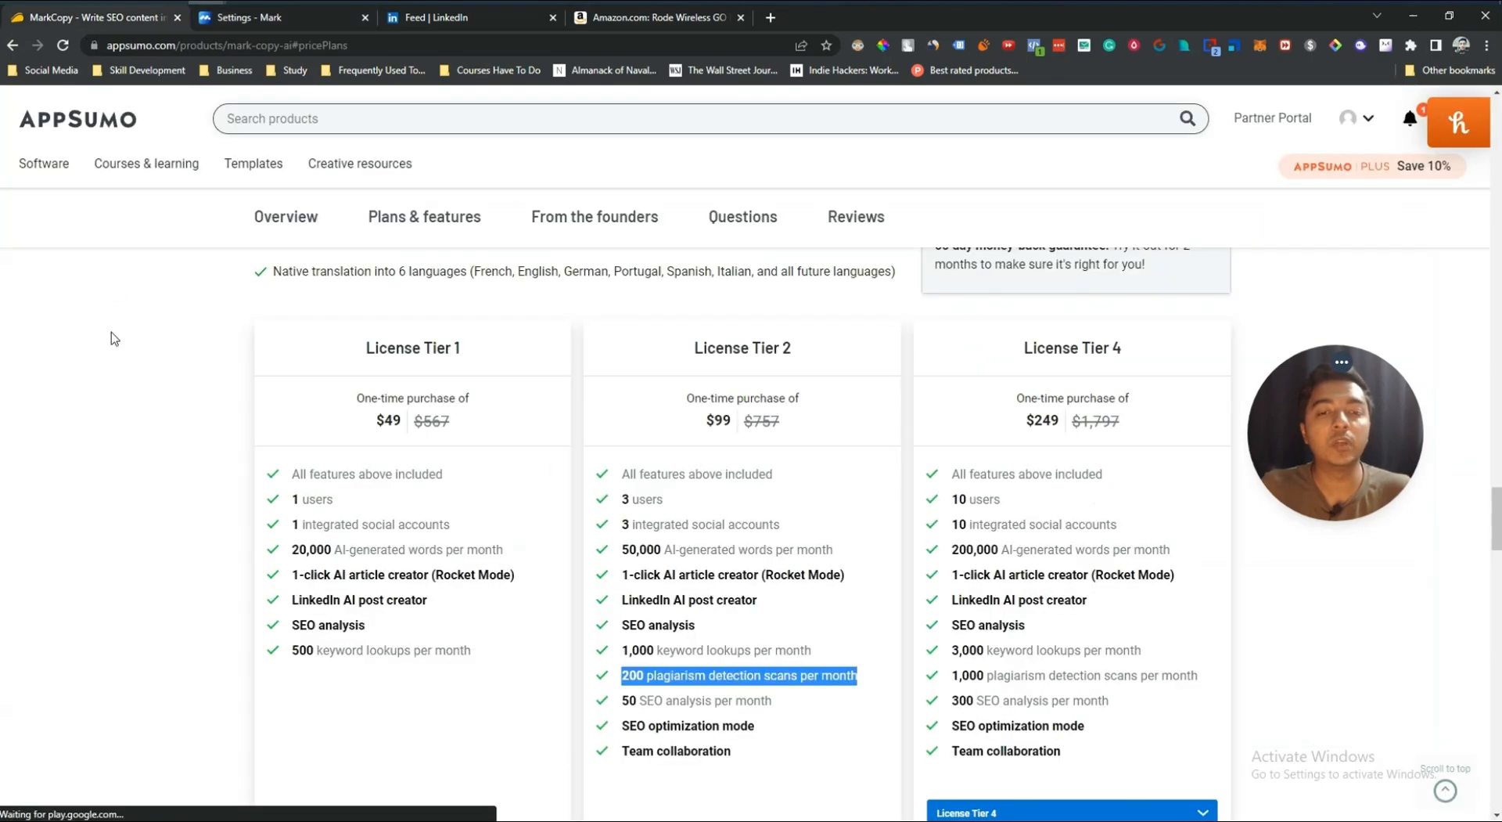
pyautogui.middleClick(167, 547)
pyautogui.middleClick(187, 321)
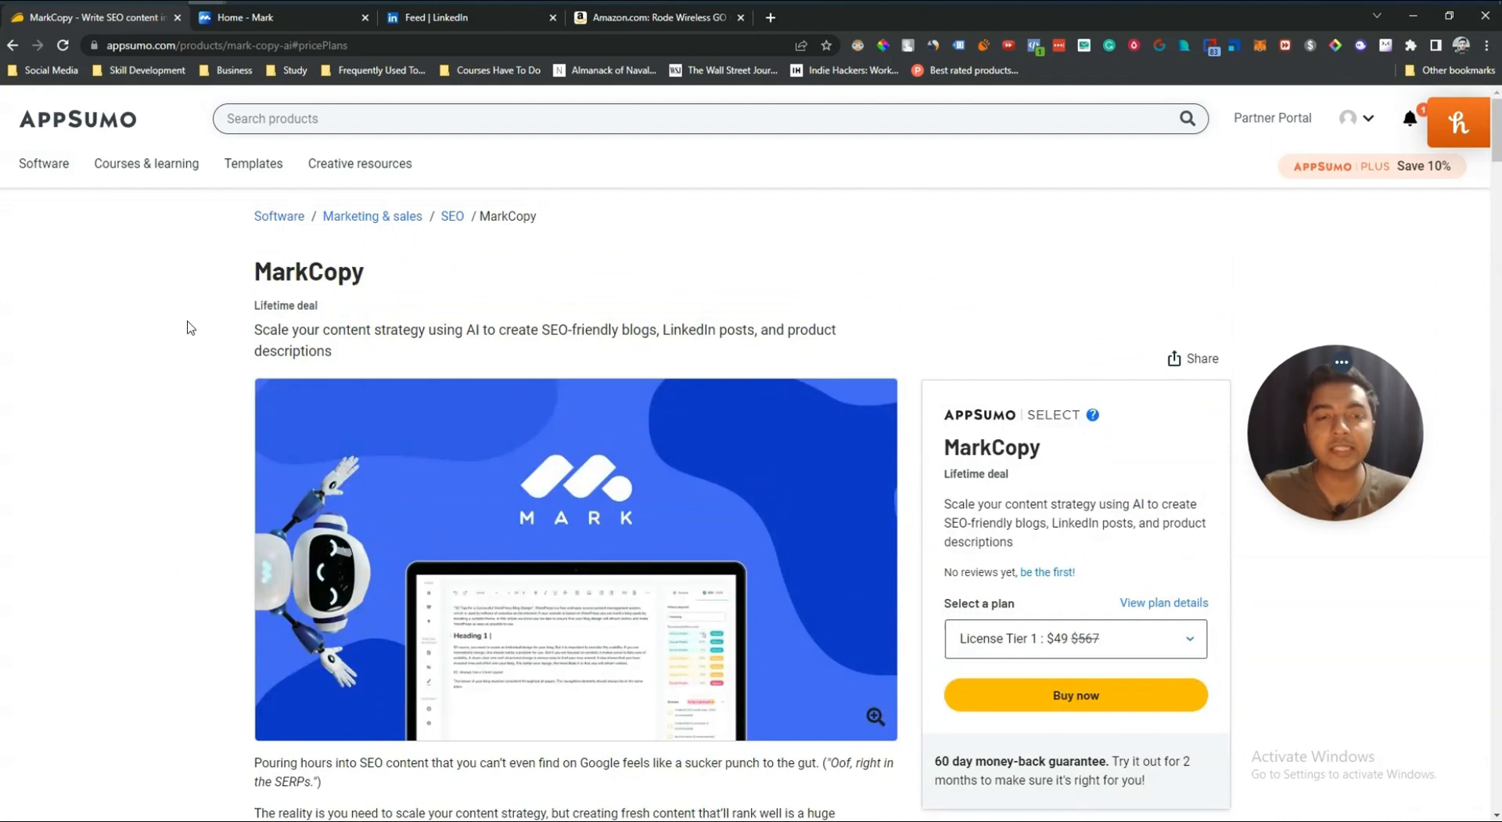
pyautogui.scroll(-10, 184, 335)
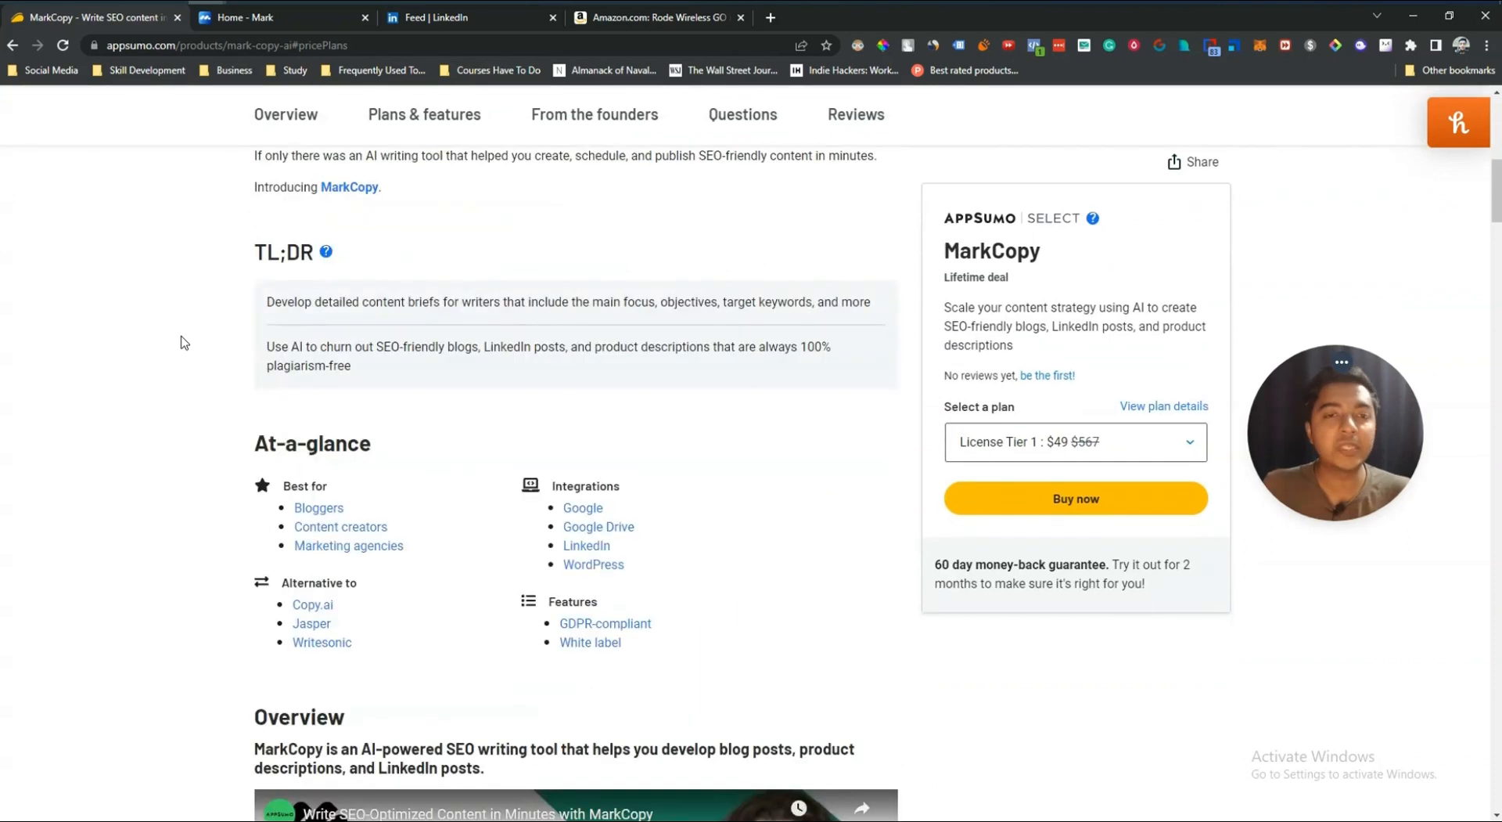
pyautogui.scroll(-3, 185, 343)
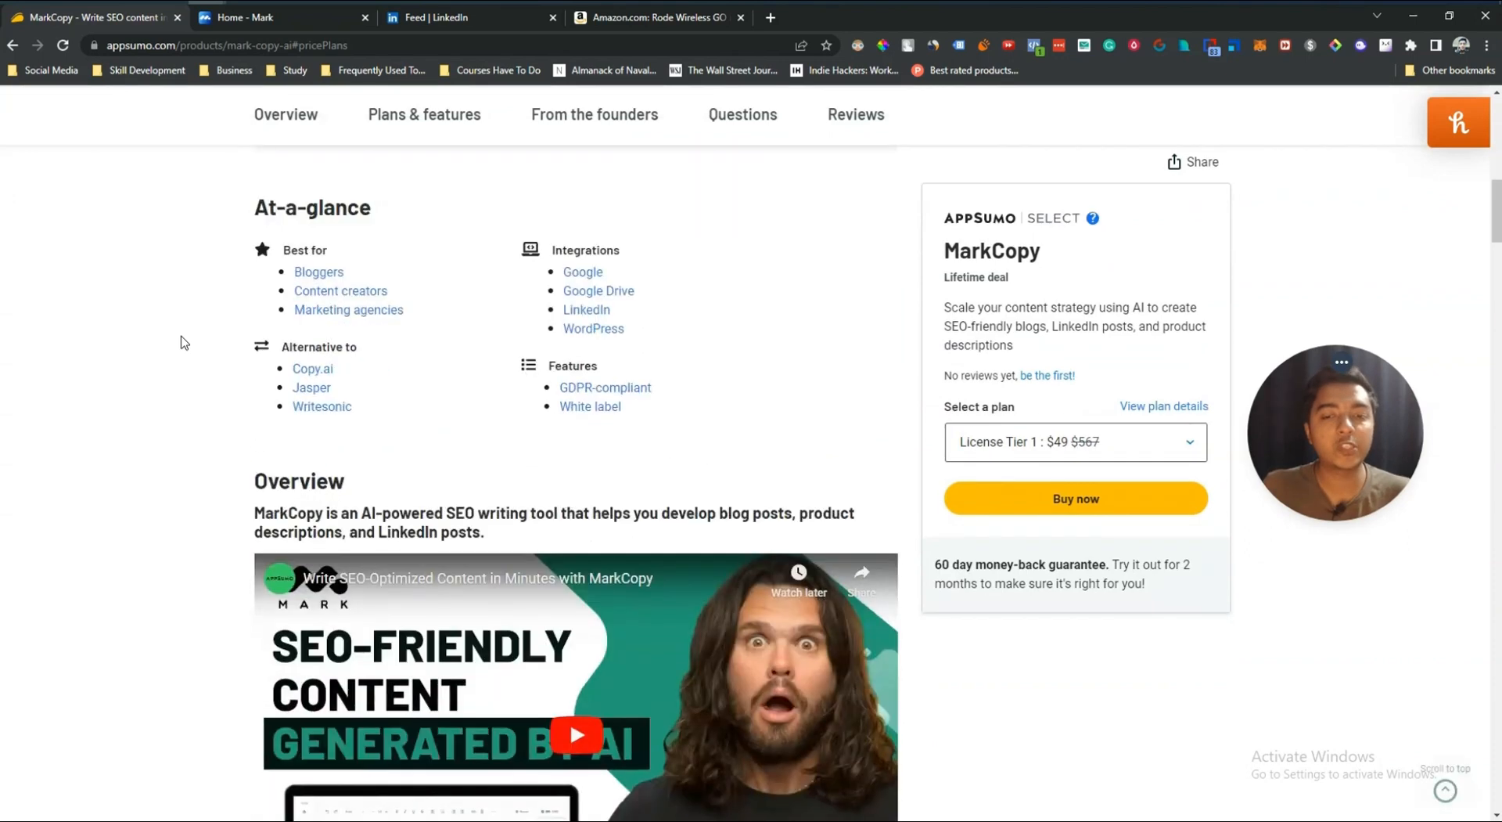
pyautogui.click(415, 132)
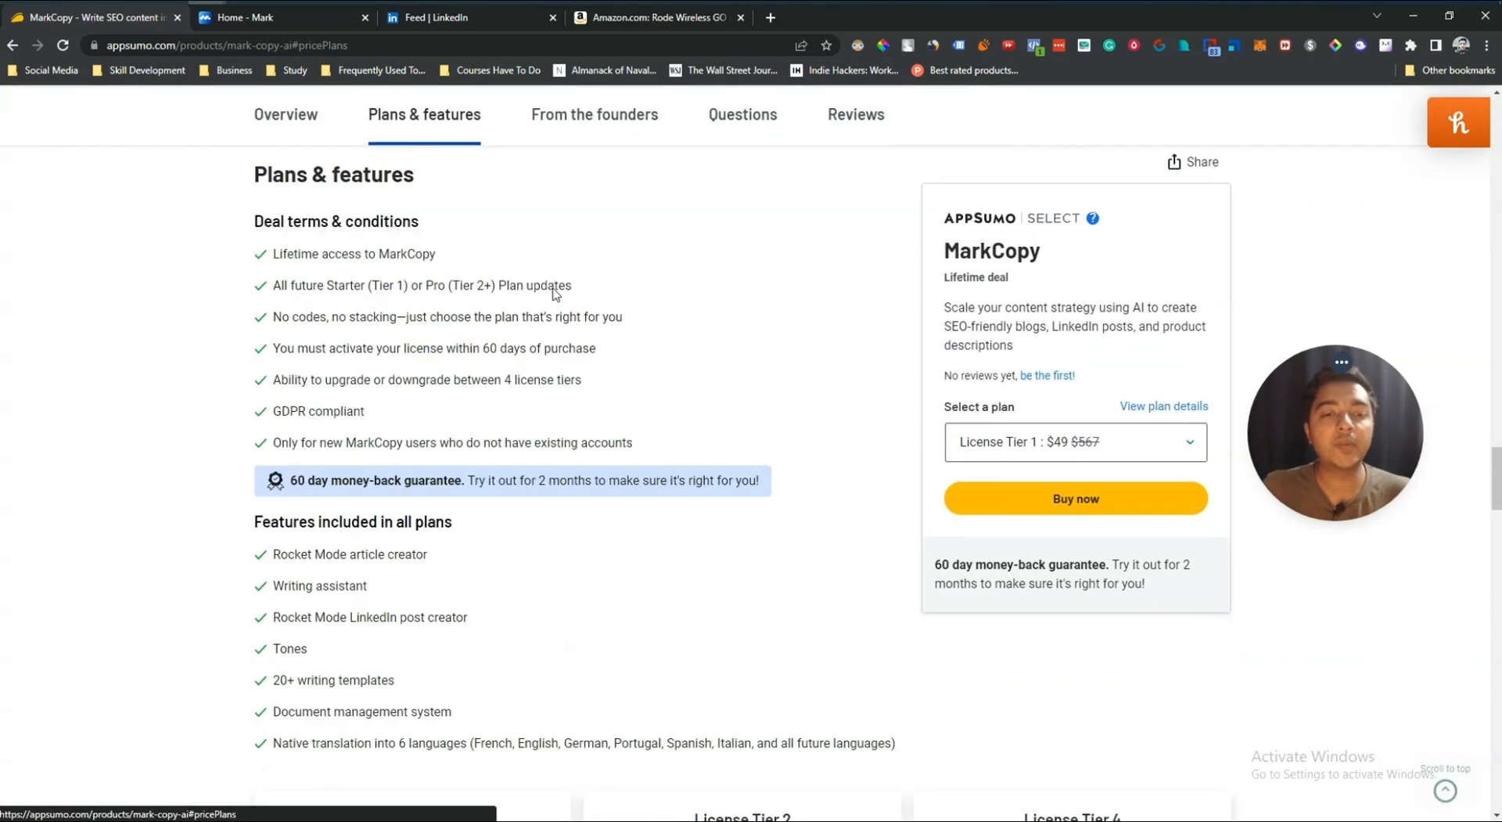
pyautogui.scroll(-6, 726, 354)
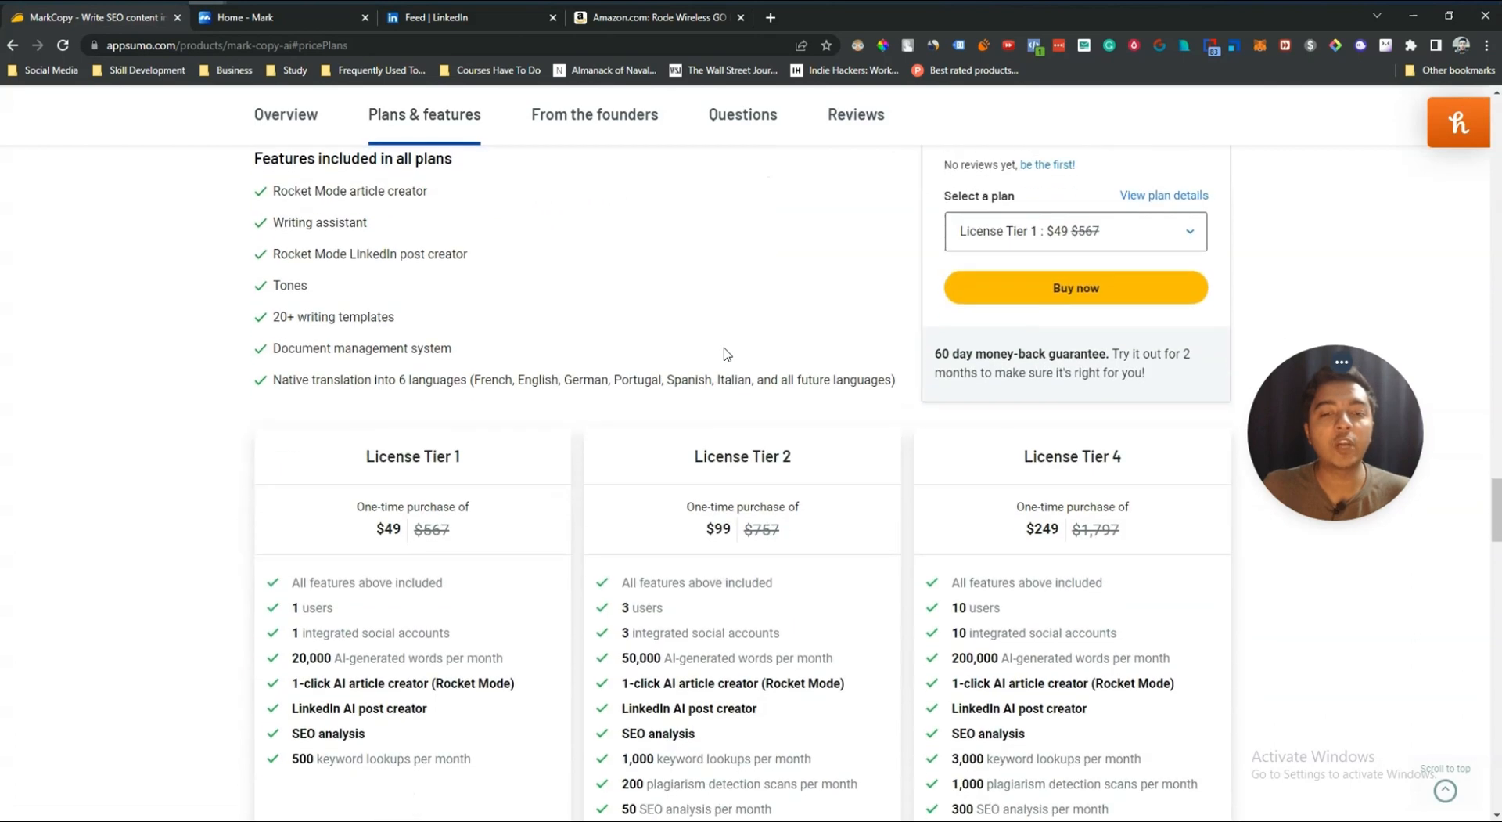
pyautogui.scroll(-9, 726, 350)
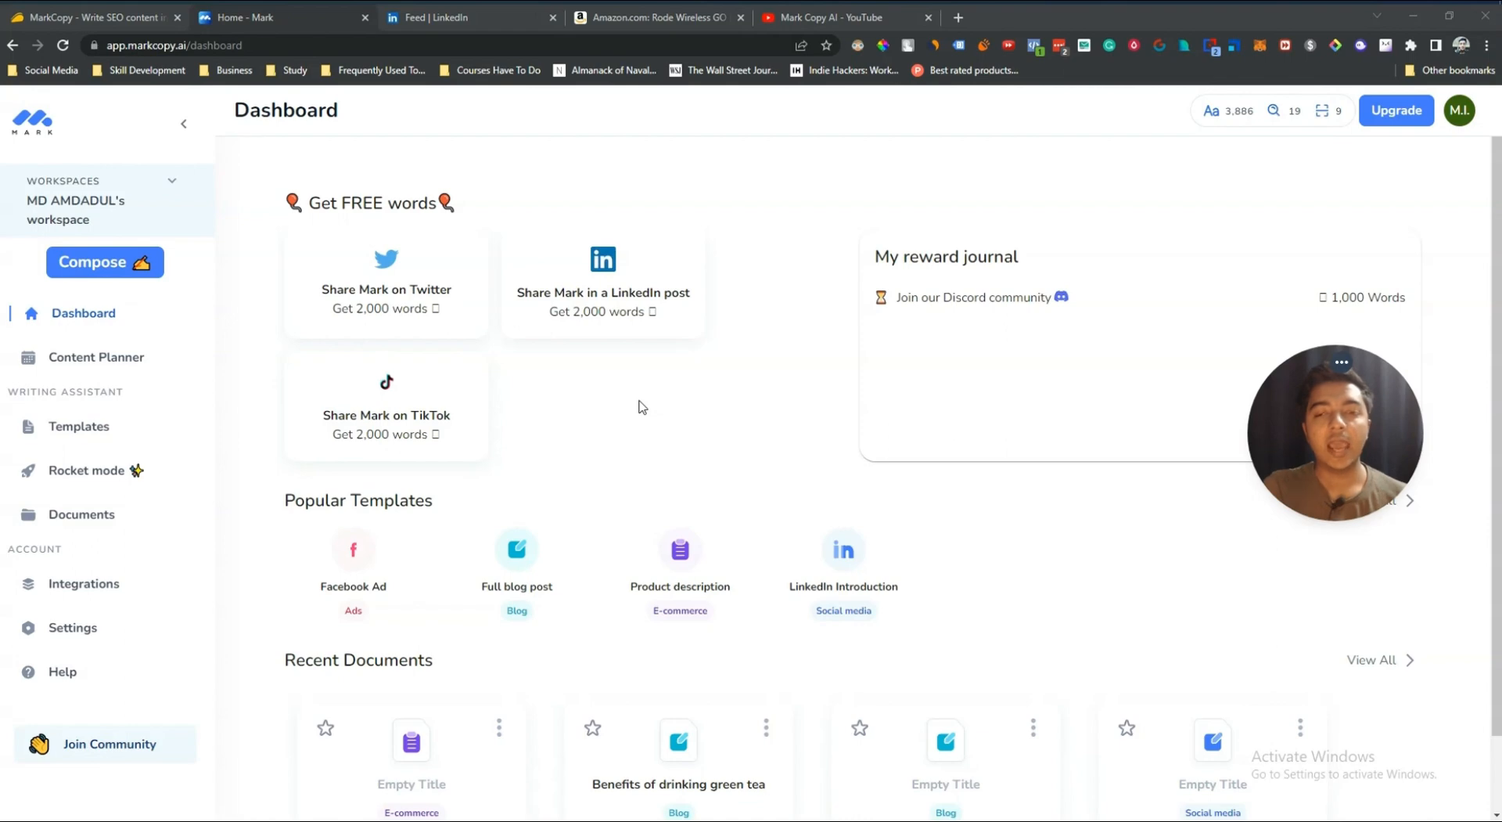
pyautogui.scroll(-1, 638, 406)
pyautogui.scroll(1, 638, 406)
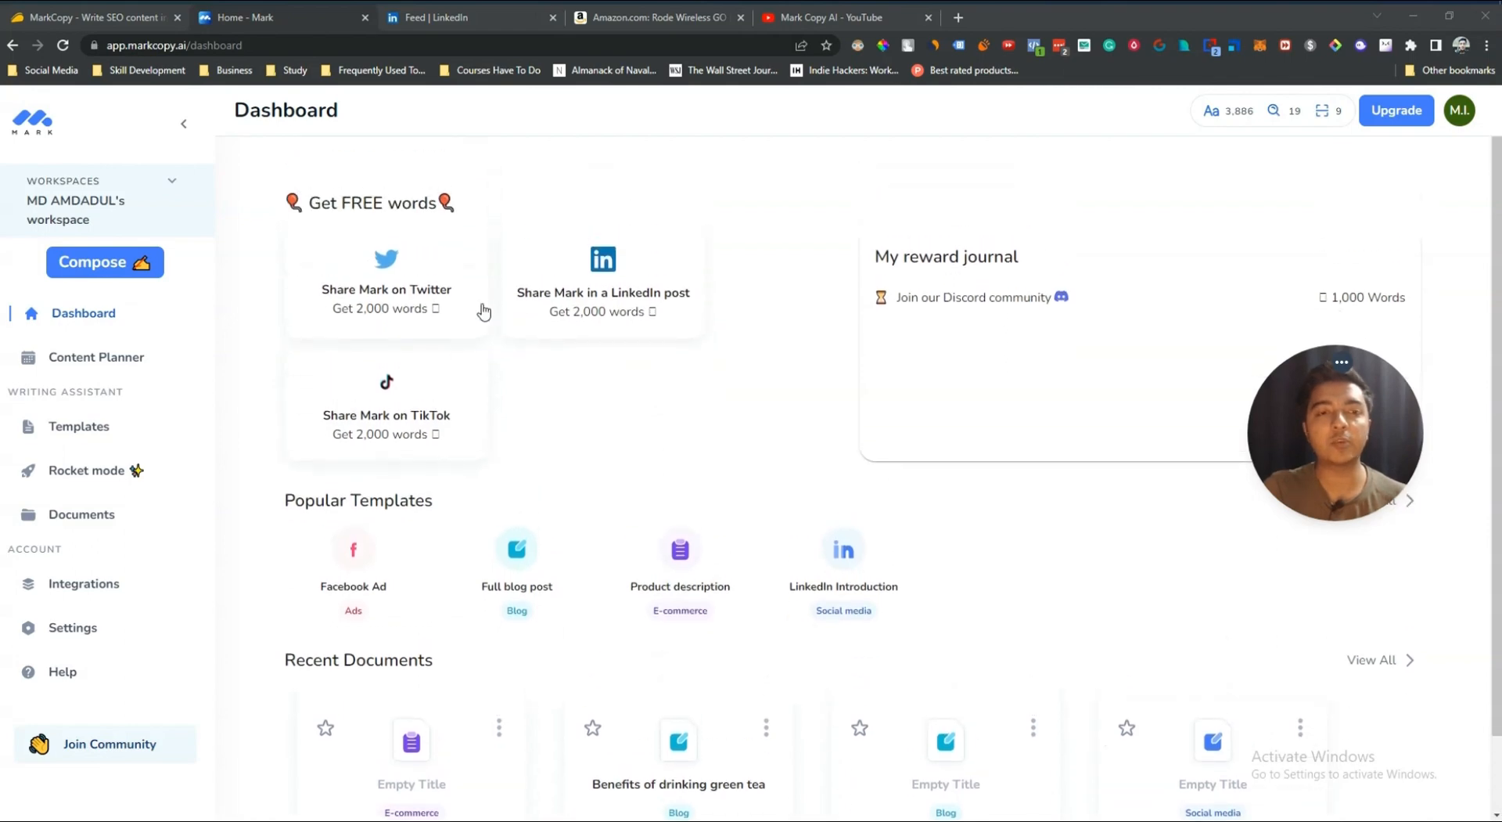
# Step: Scroll back through the AppSumo license tier comparison and deal terms
pyautogui.click(104, 20)
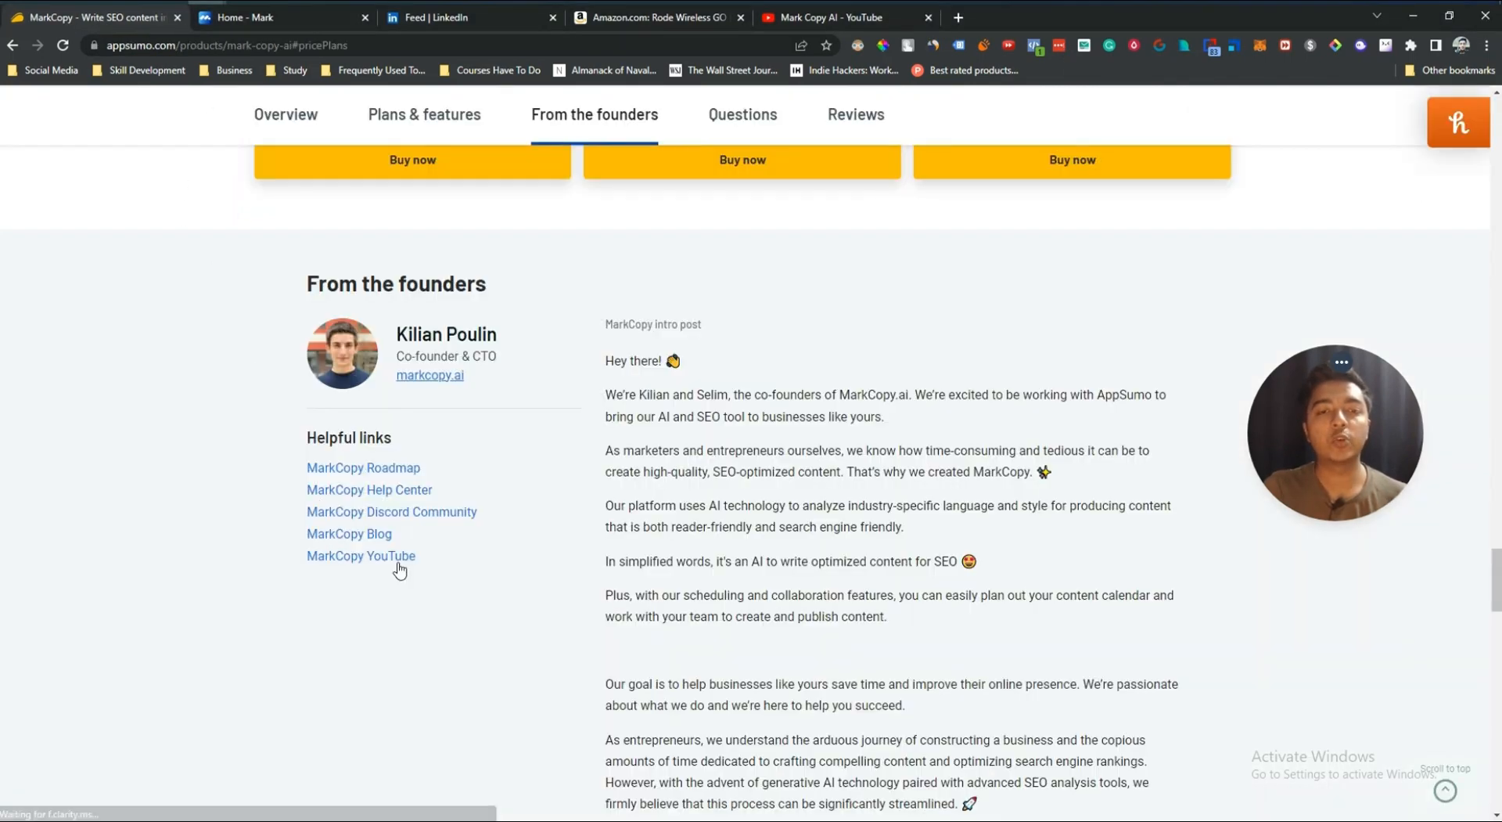
pyautogui.scroll(1, 581, 580)
pyautogui.scroll(15, 581, 579)
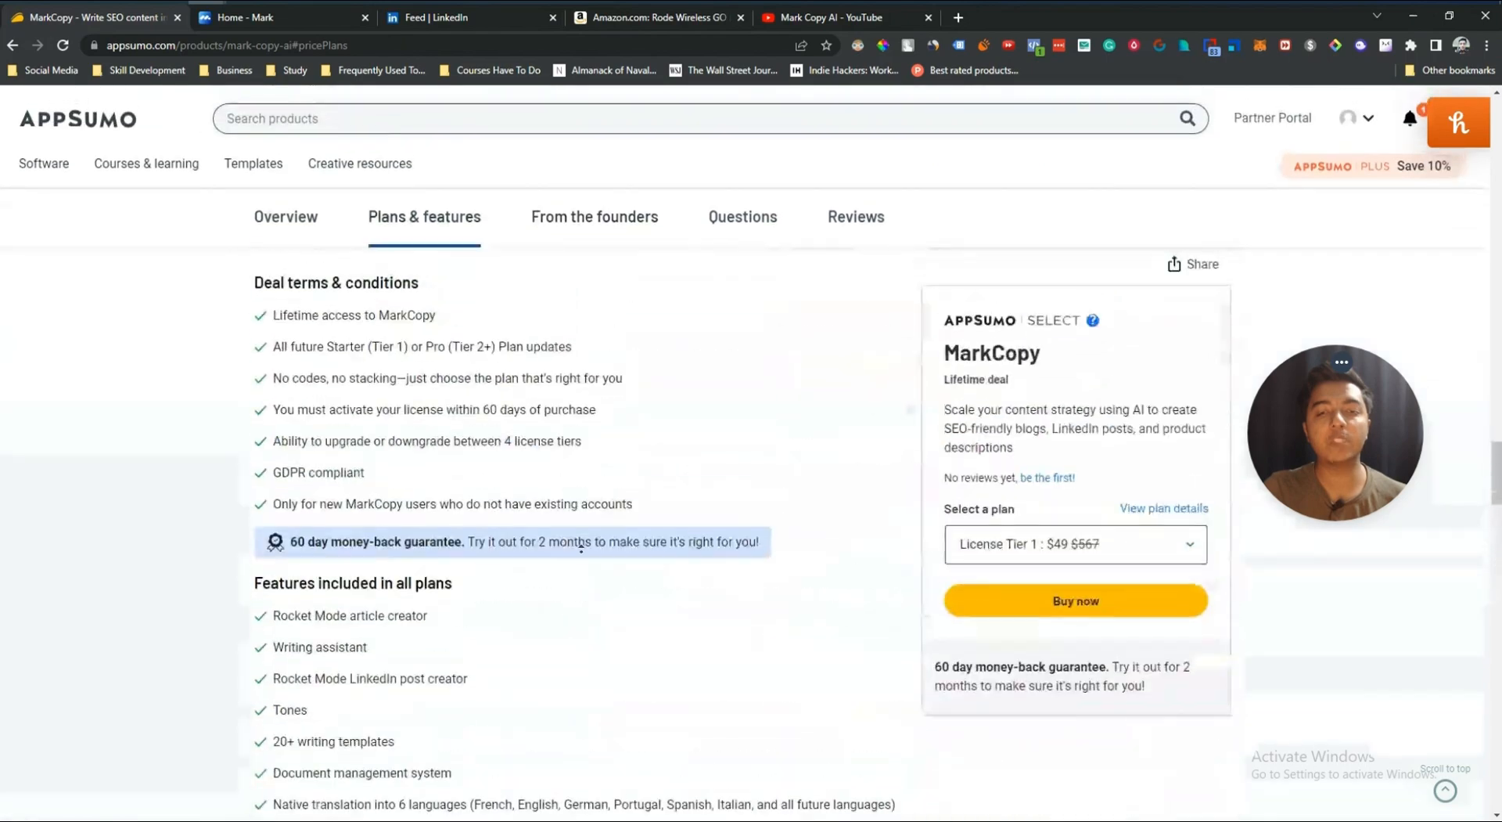
pyautogui.scroll(-5, 581, 551)
pyautogui.scroll(-8, 581, 552)
pyautogui.scroll(1, 626, 572)
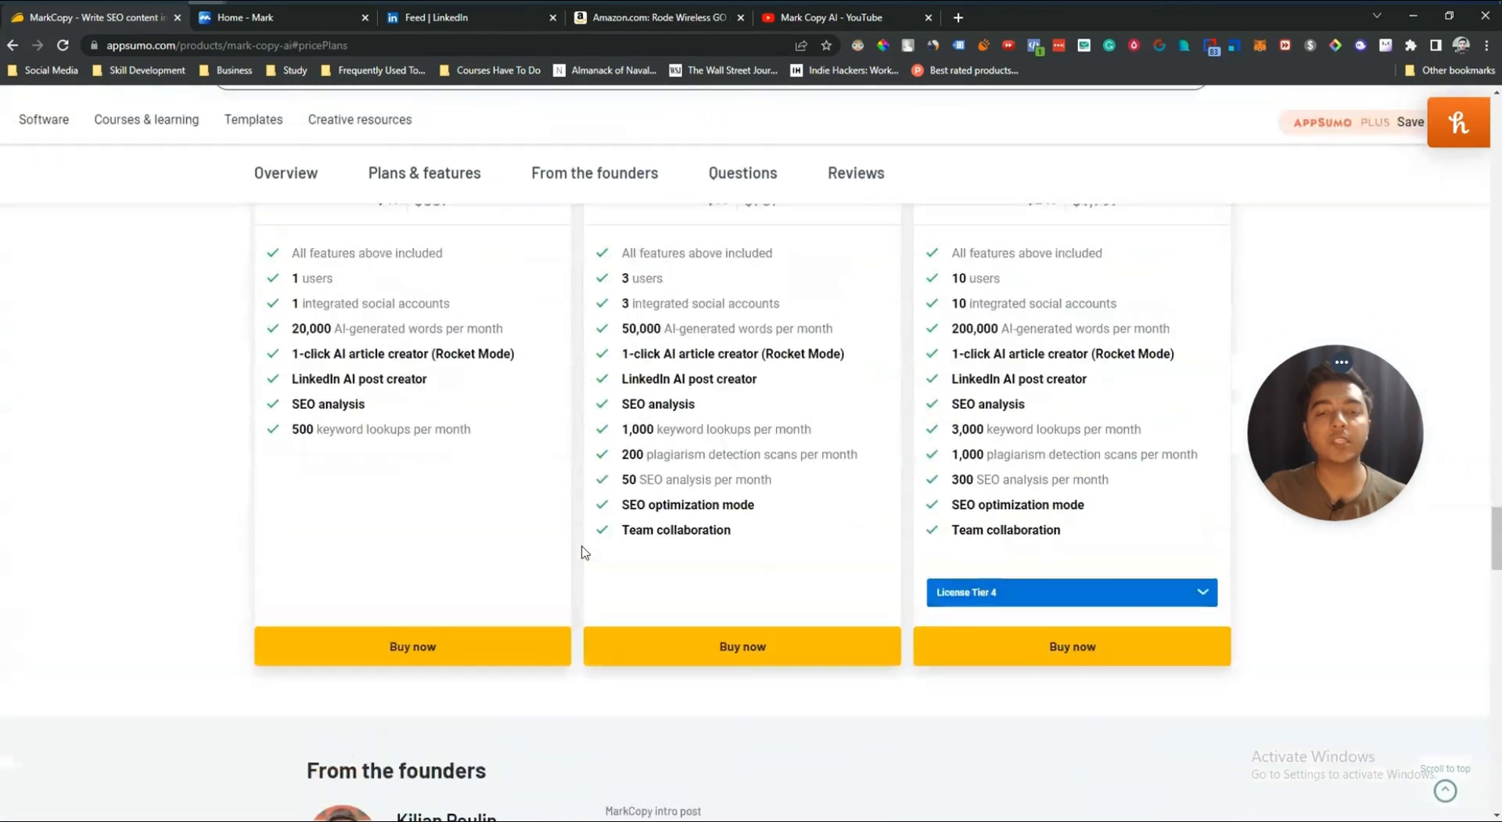
pyautogui.scroll(6, 644, 548)
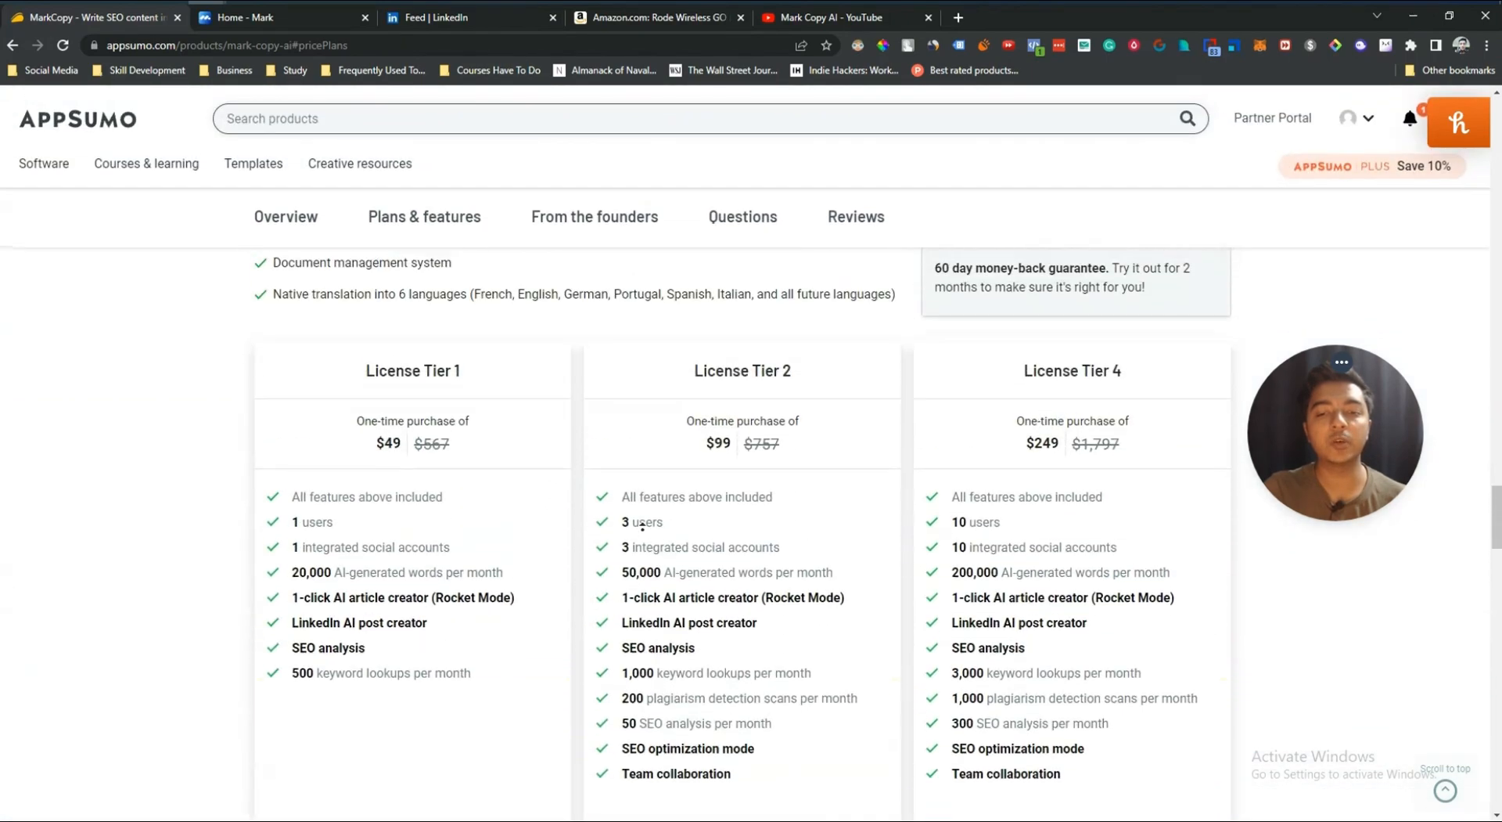
pyautogui.scroll(3, 641, 545)
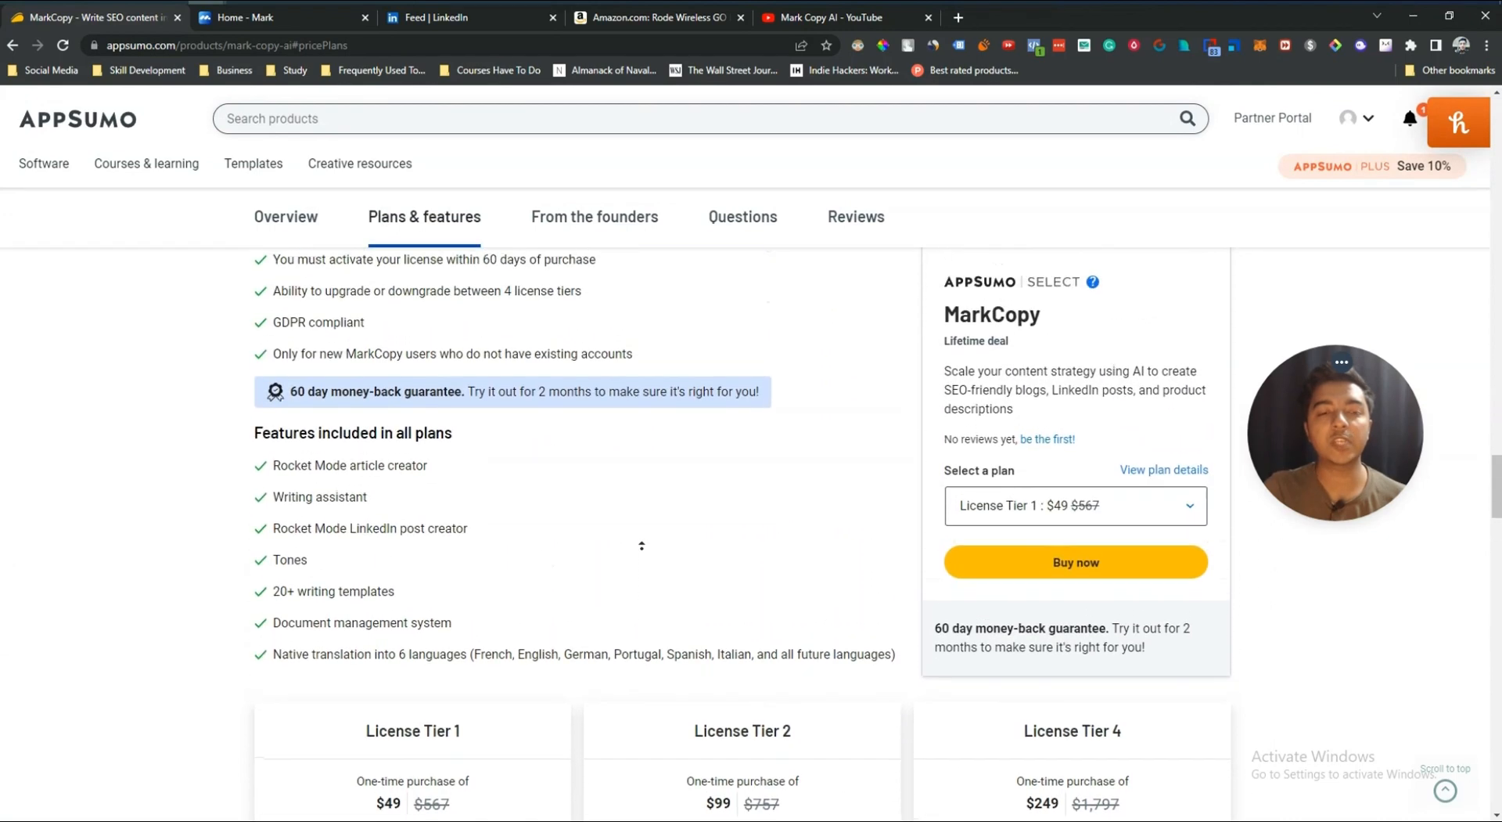
pyautogui.scroll(3, 642, 545)
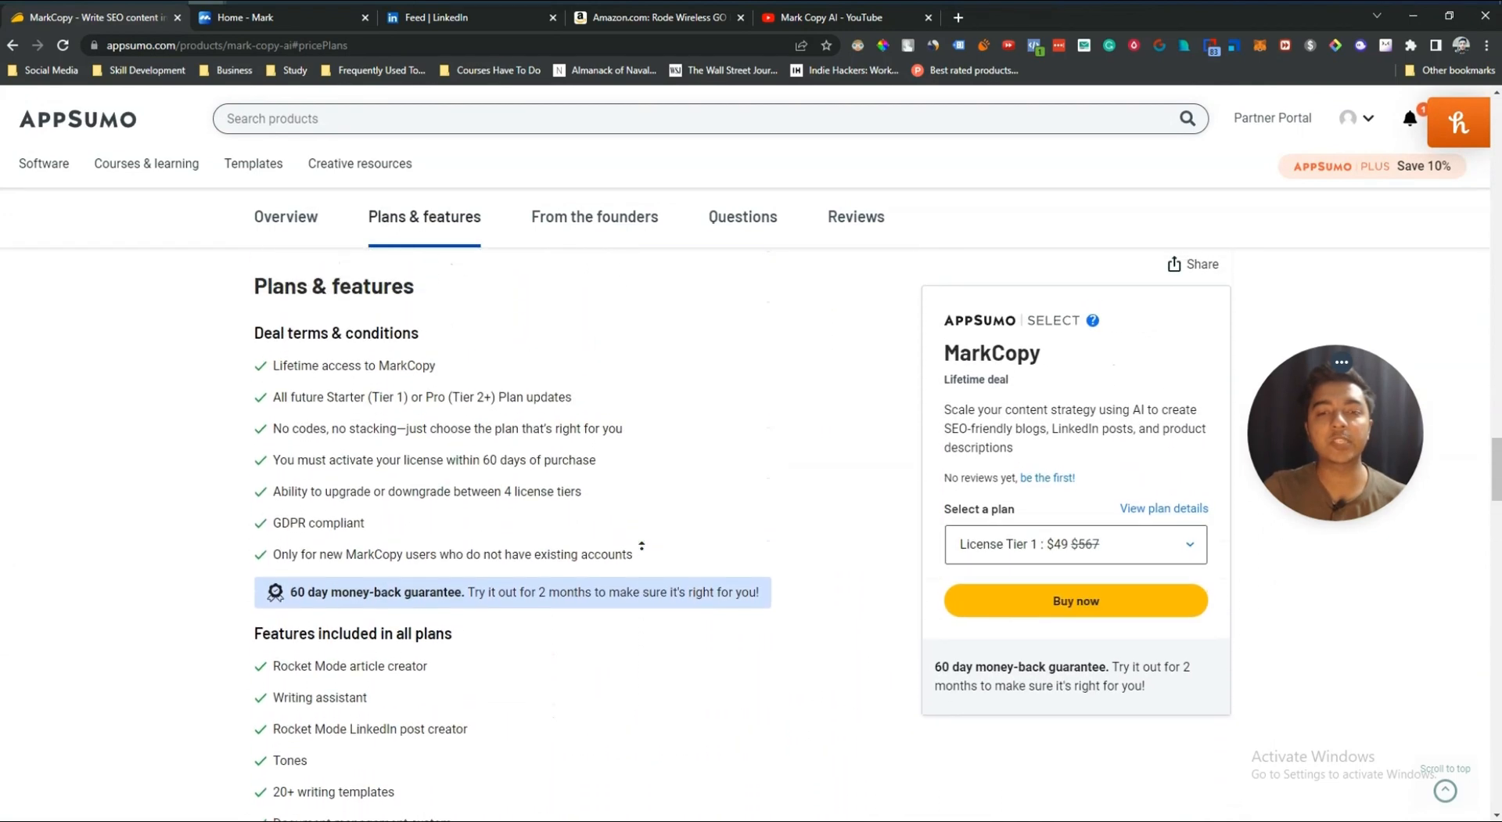
pyautogui.scroll(2, 641, 545)
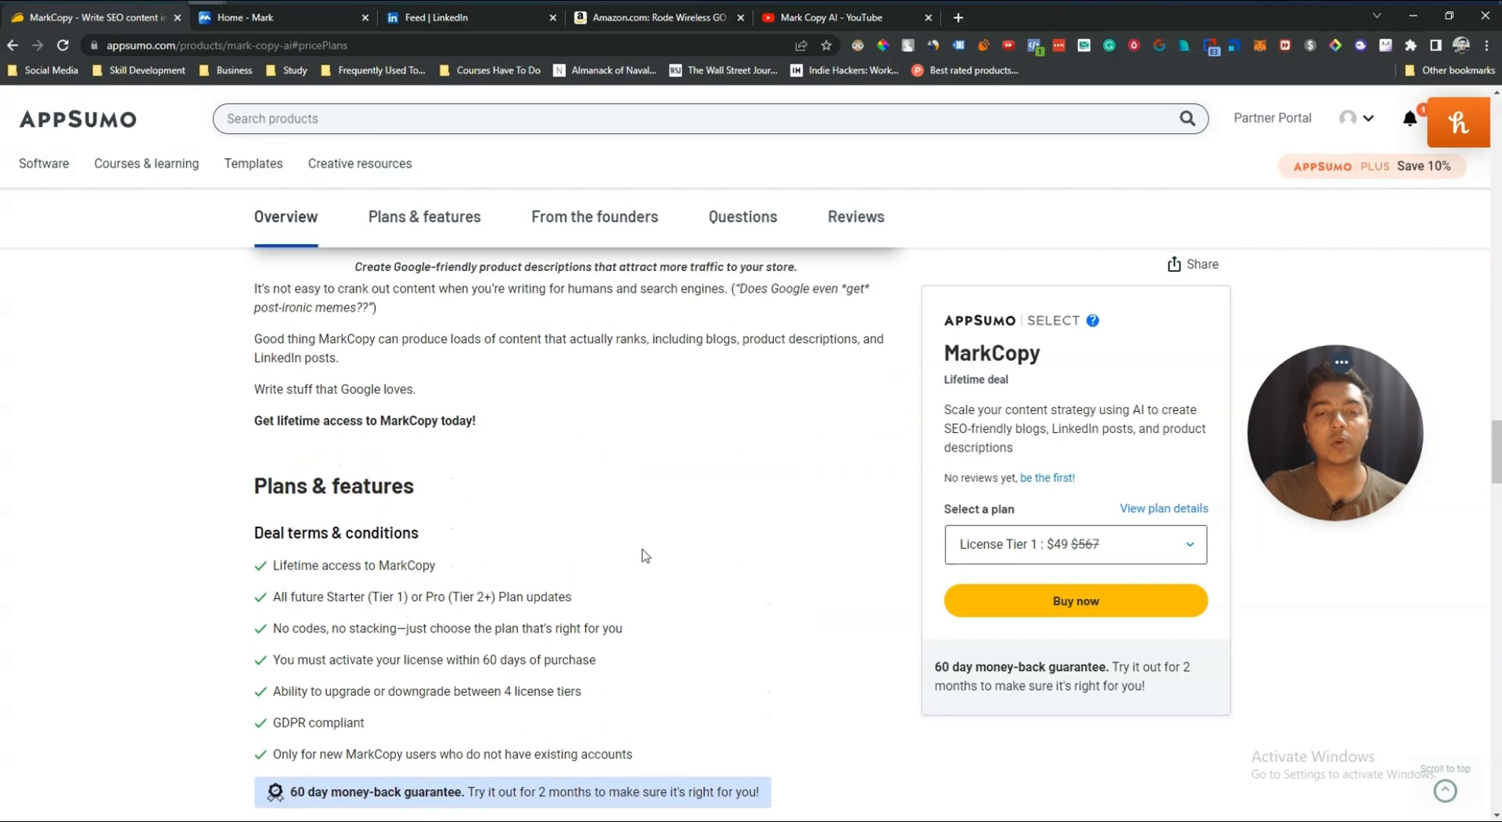